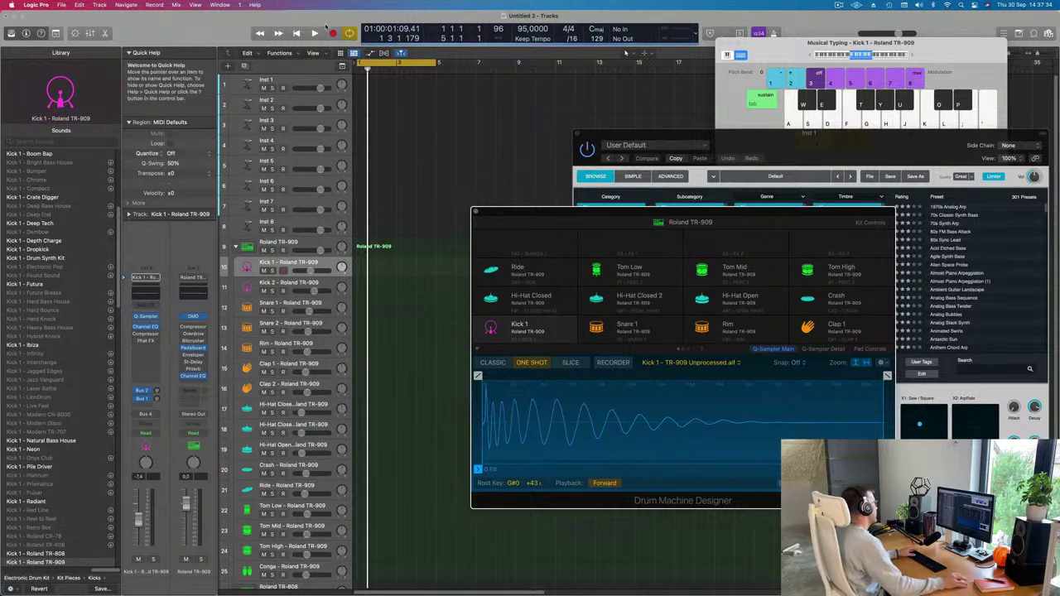
Step: Audition the Kick 1 sound with Musical Typing while lowering the keyboard octave to C0, and reposition the Drum Machine Designer window
key(a)
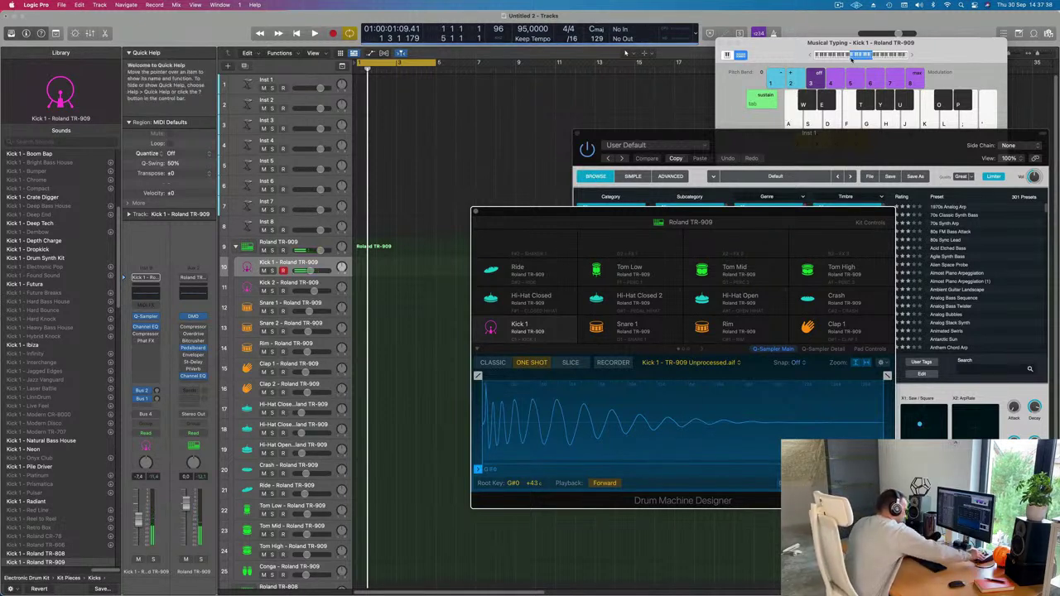
key(a)
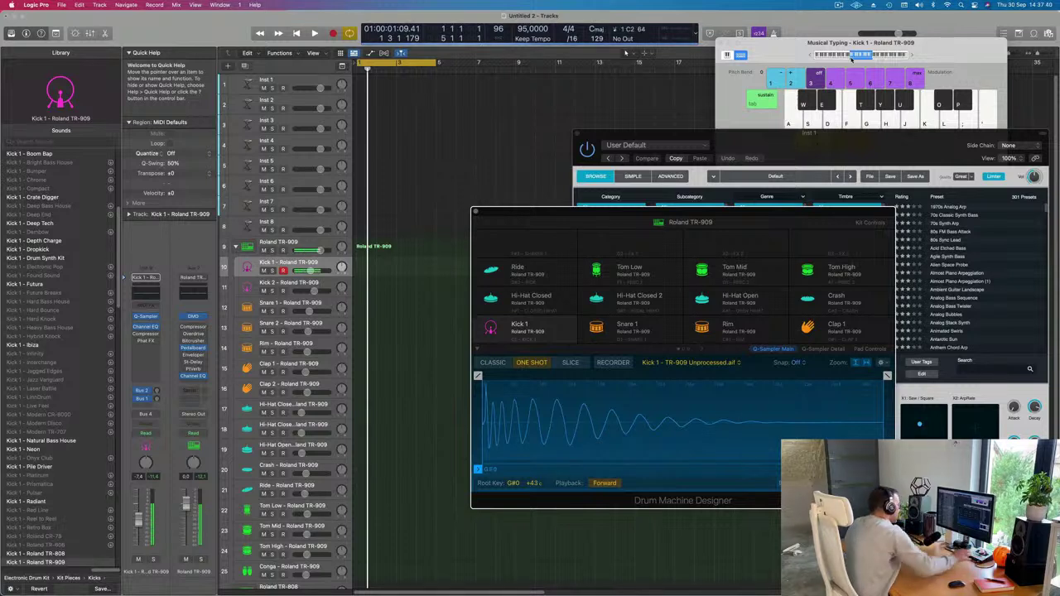
key(a)
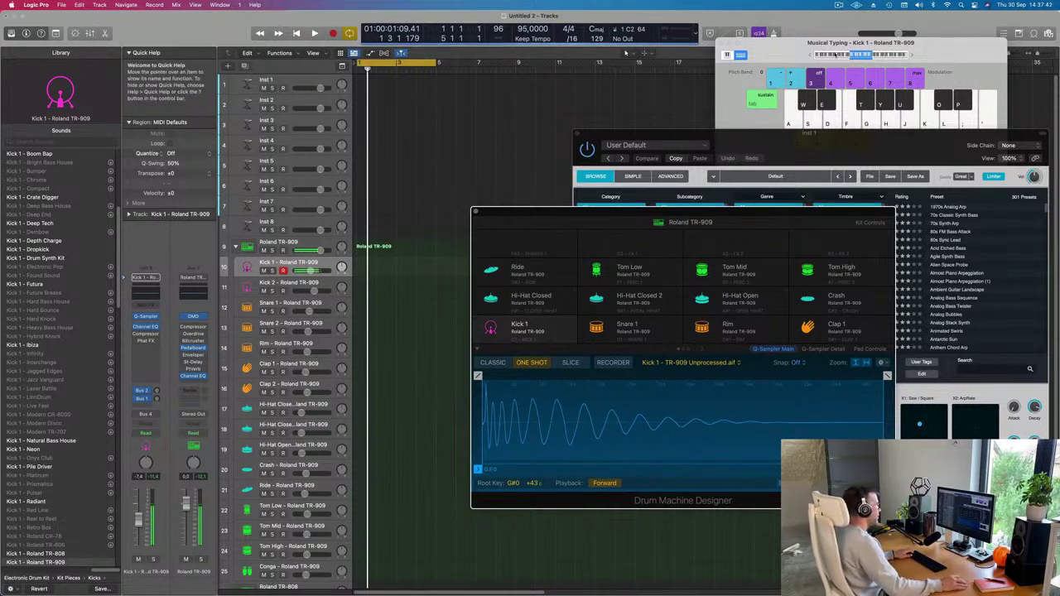
click(810, 56)
key(a)
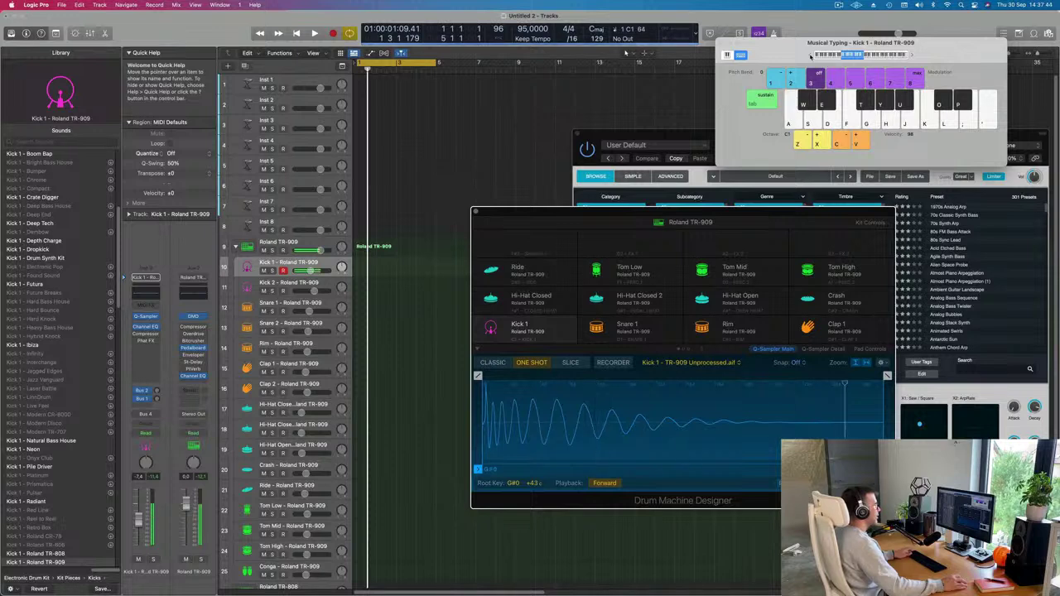
click(810, 56)
key(a)
key(a)
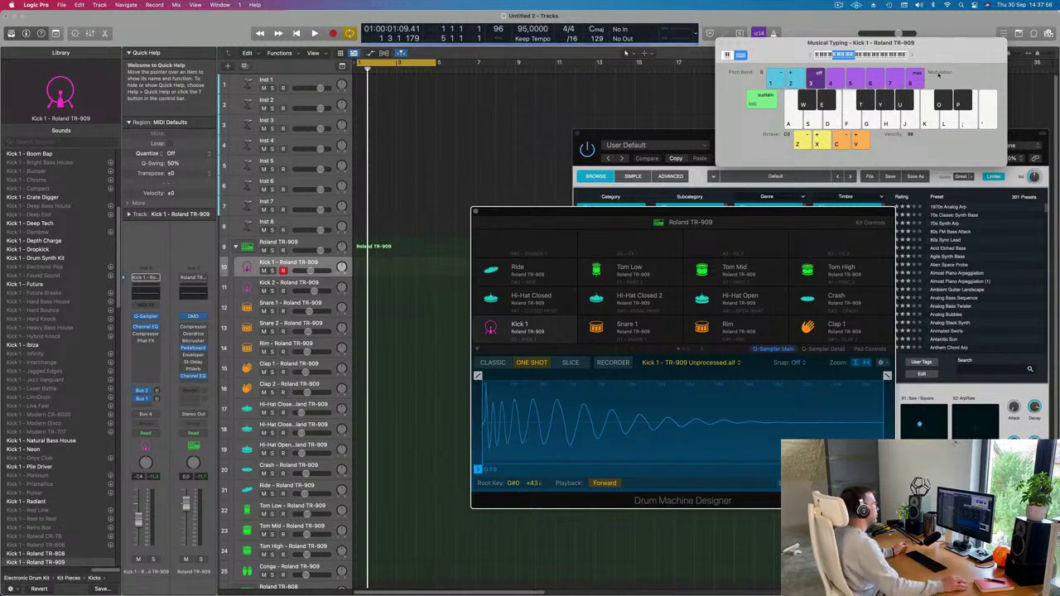
mouse_move(814, 219)
mouse_down()
mouse_move(793, 219)
mouse_move(816, 229)
mouse_up()
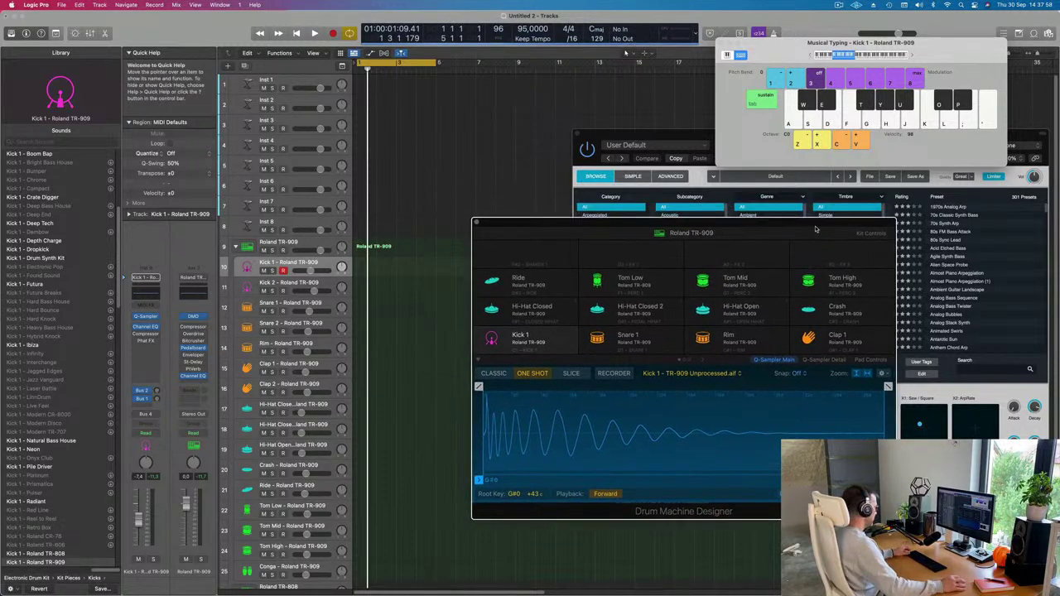
key(a)
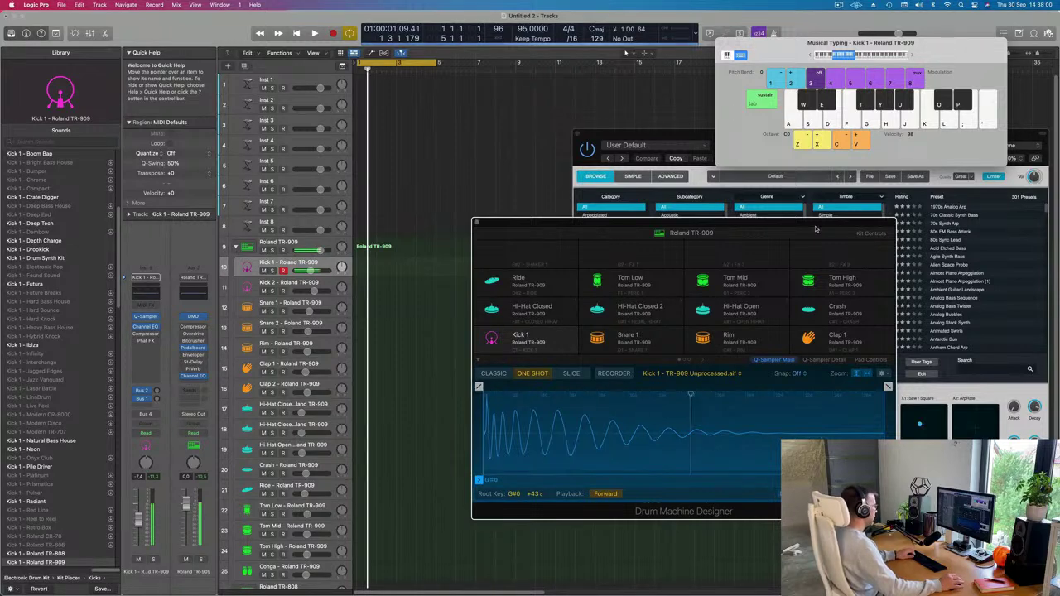
Step: Select the main Roland TR-909 kit track, set Musical Typing to octave C1, and rehearse the kick and snare sounds
click(312, 243)
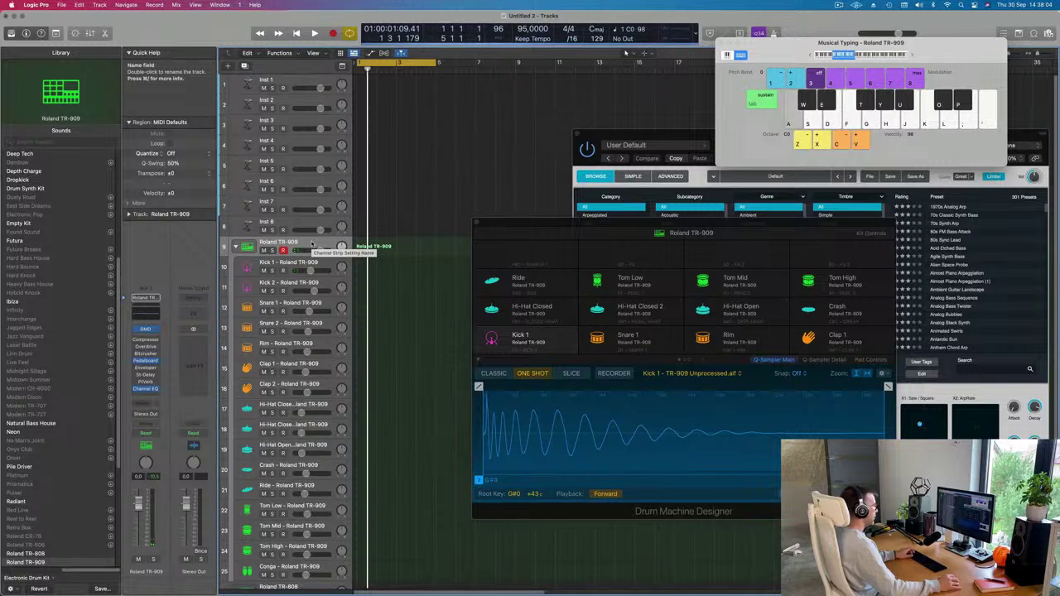
key(x)
key(a)
key(a)
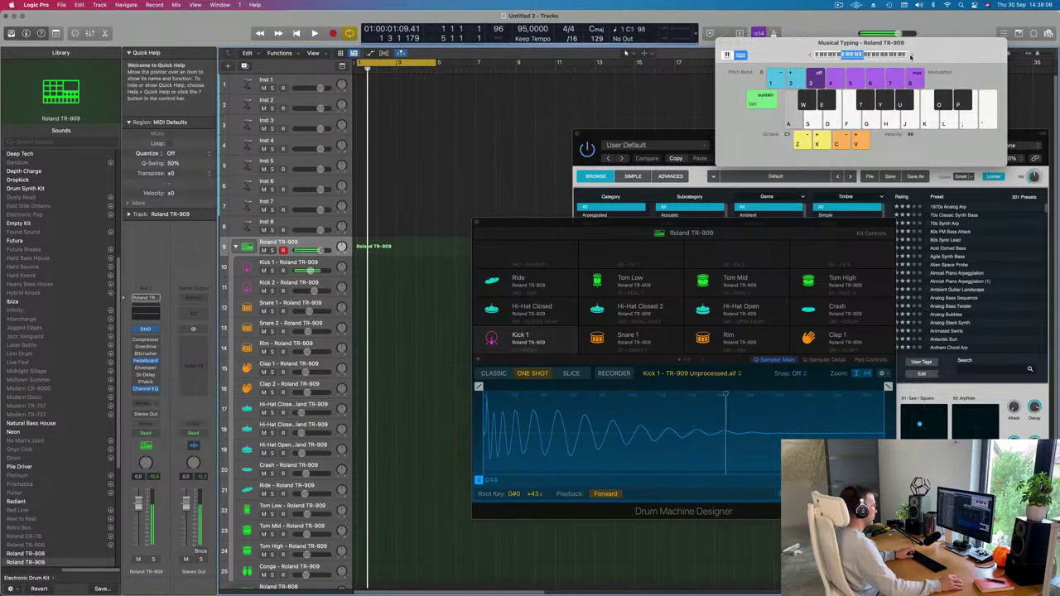
key(a)
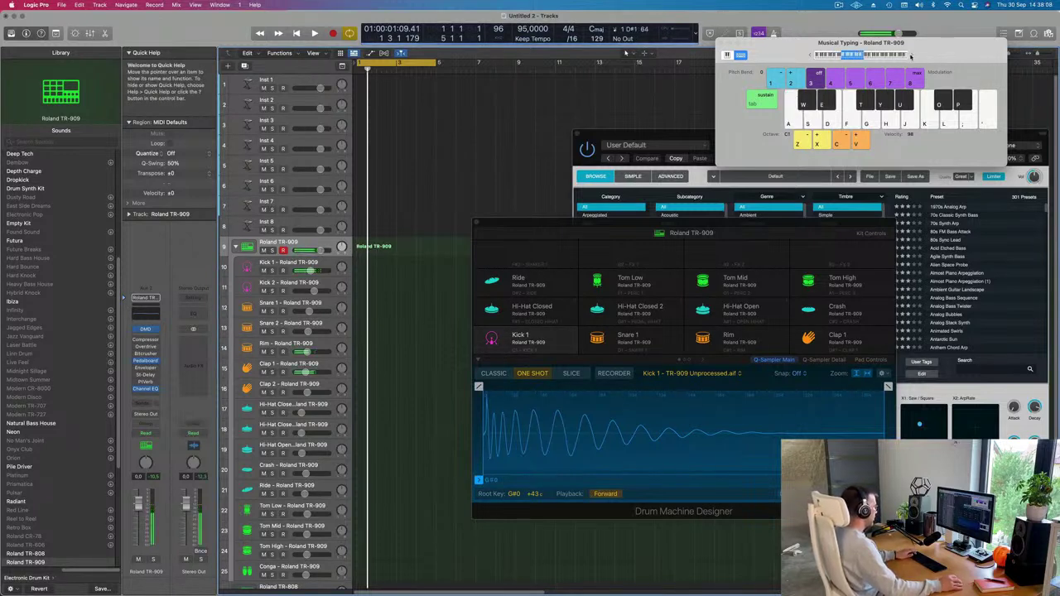
key(s)
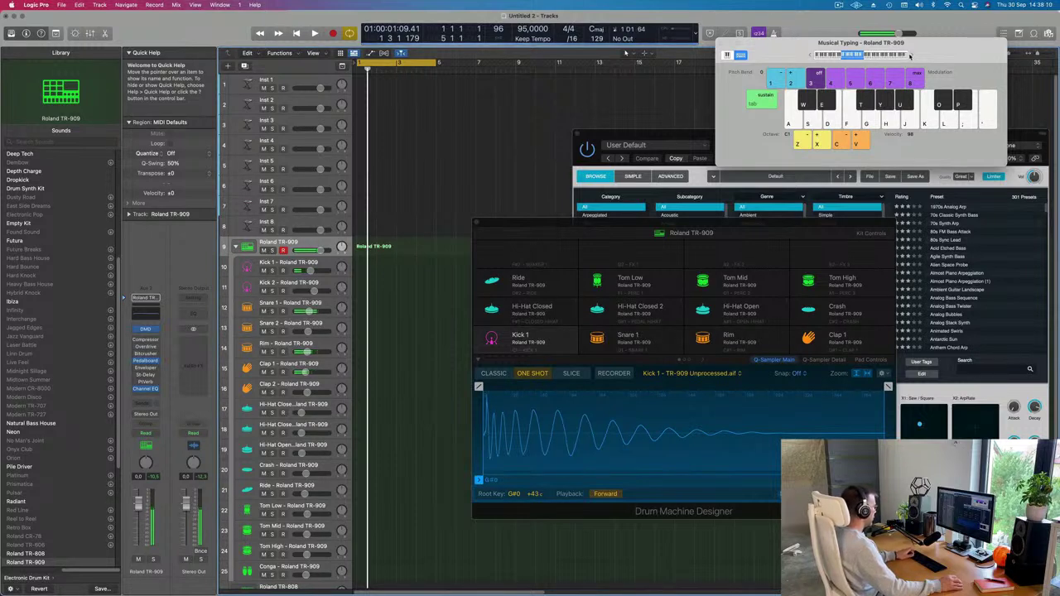
key(s)
key(a)
key(a)
key(s)
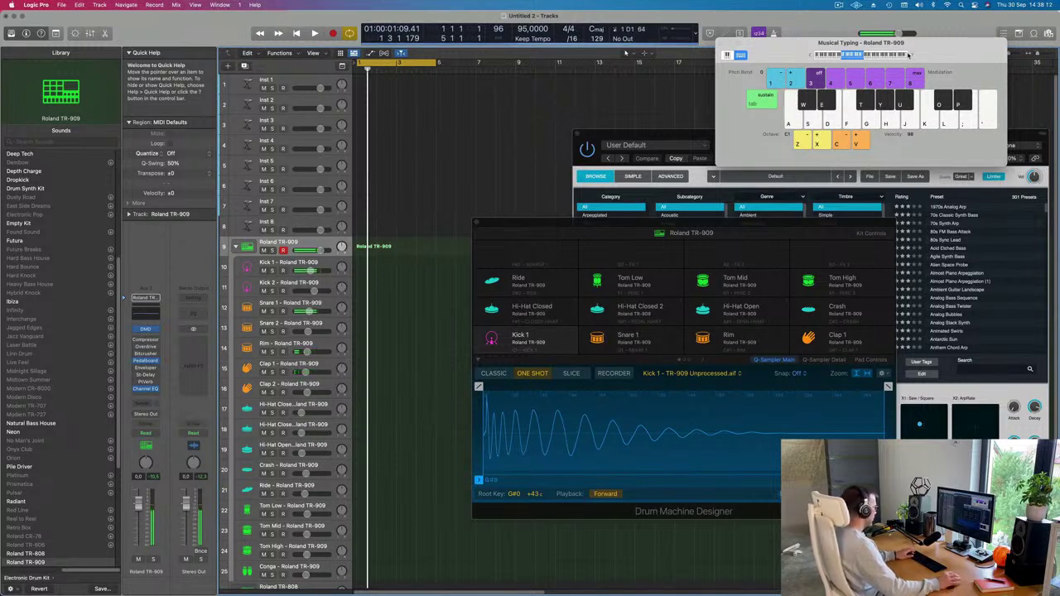
Step: Record a four-bar kick and snare pattern on the Roland TR-909 track with Musical Typing and play it back
key(r)
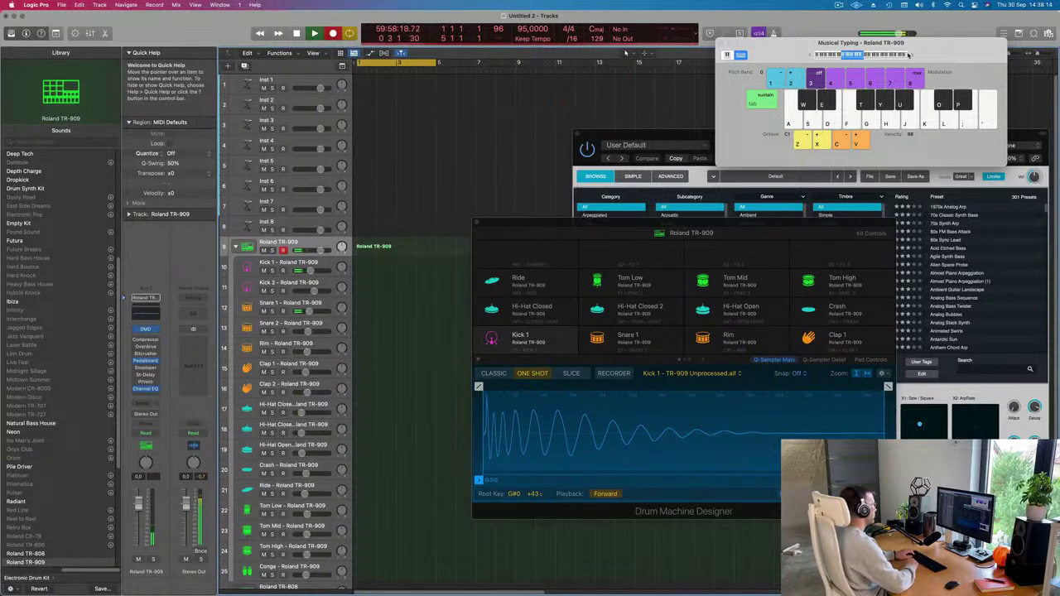
key(s)
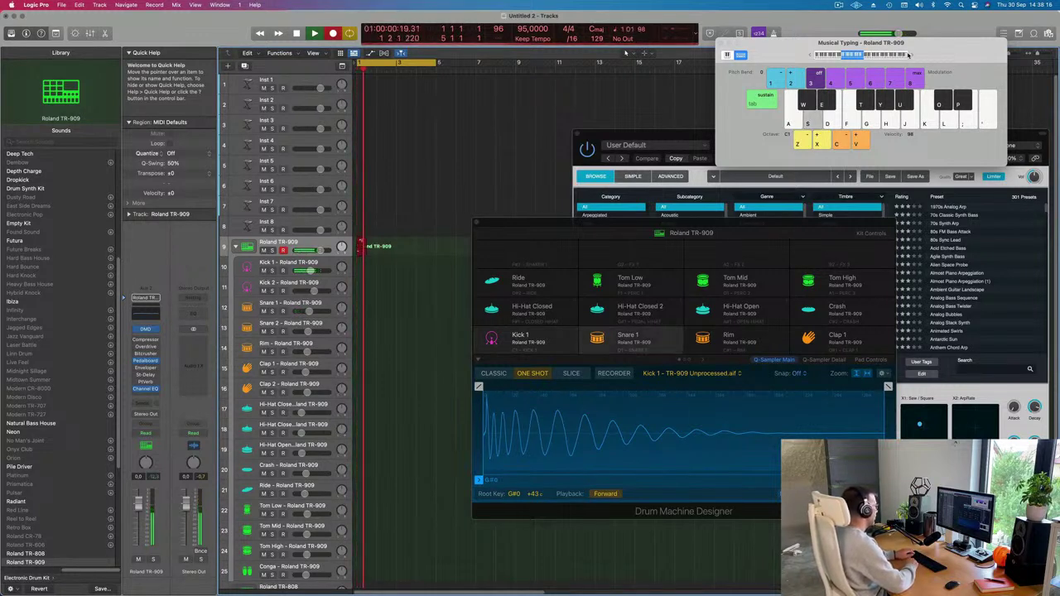
key(a)
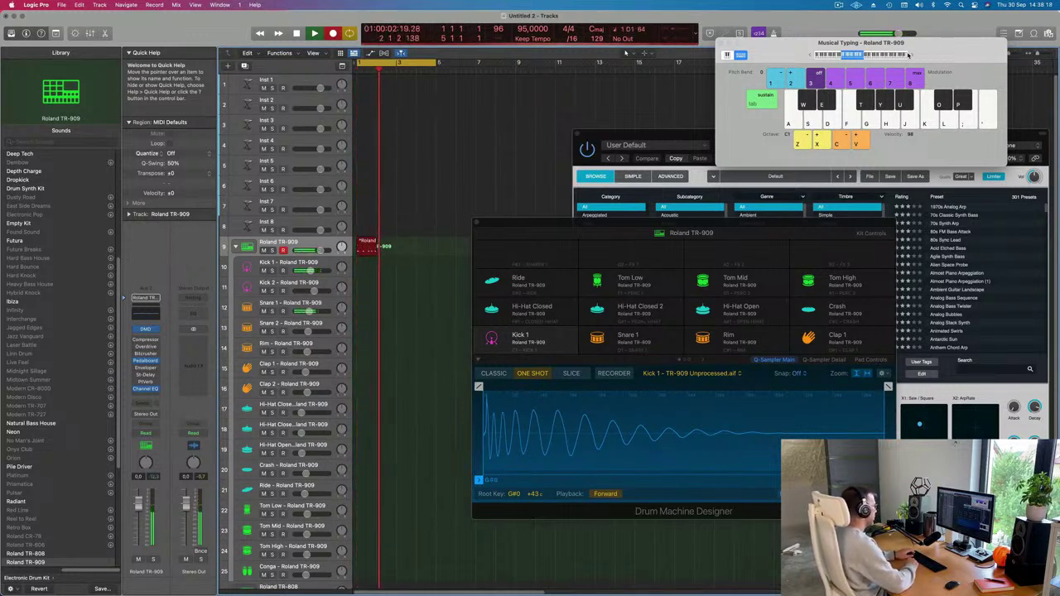
key(a)
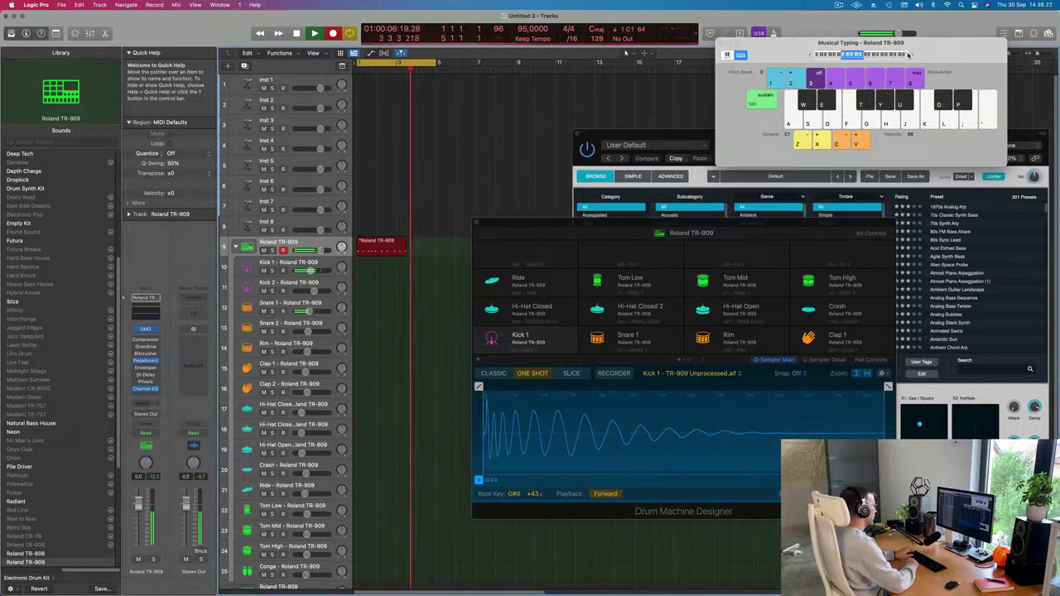
key(a)
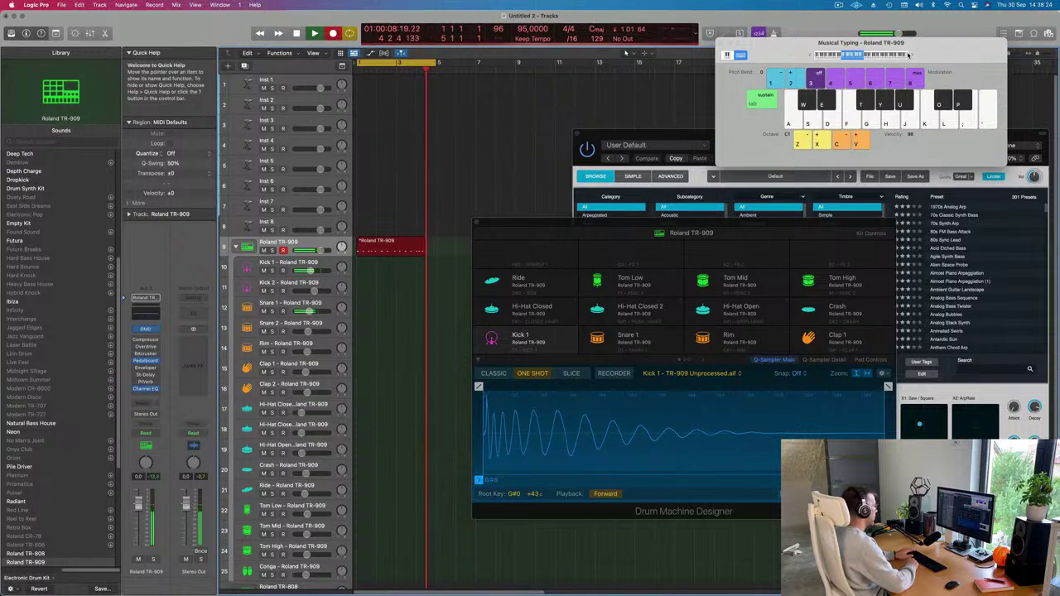
key(space)
key(space)
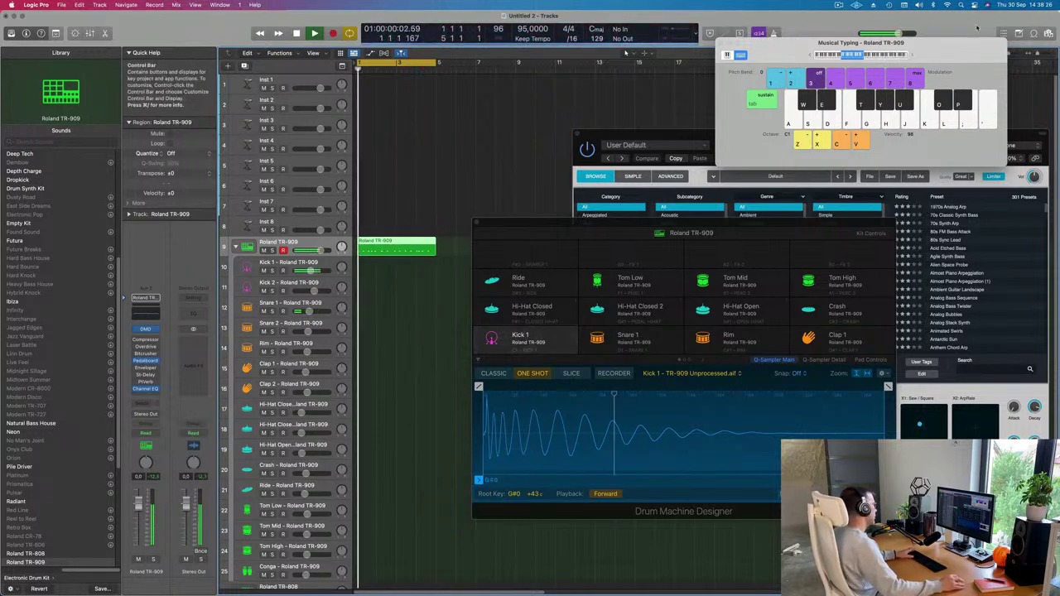
Step: Open the recorded Roland TR-909 region in the Piano Roll editor
double_click(419, 241)
double_click(419, 242)
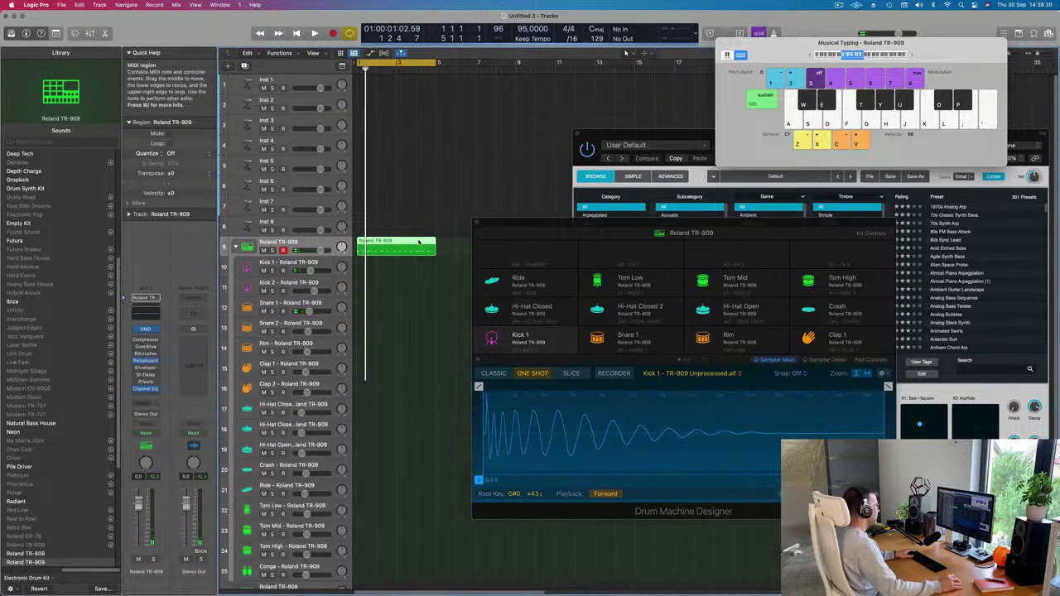
double_click(419, 242)
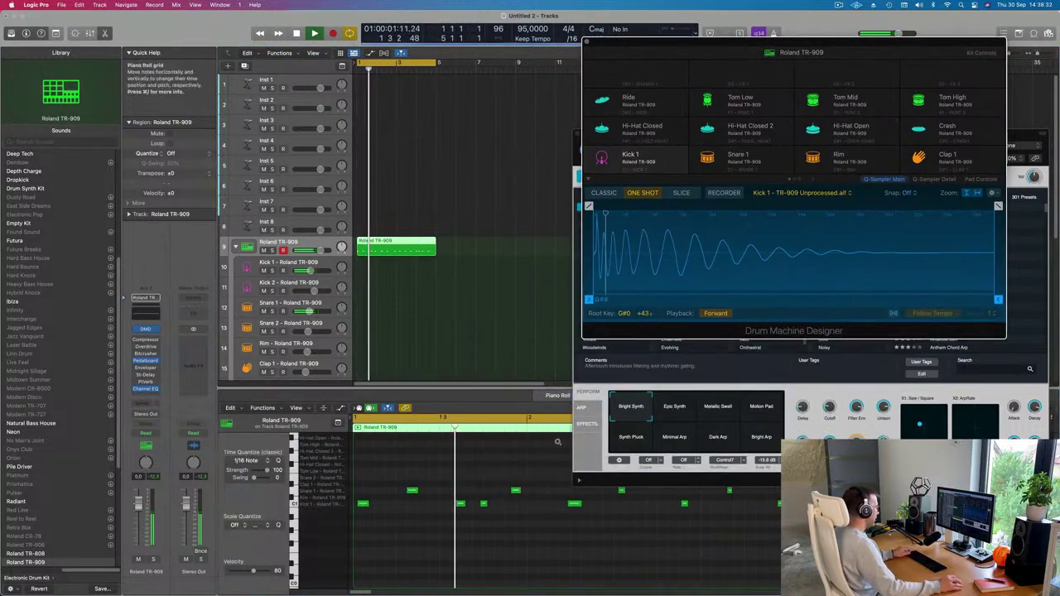
Step: Play back the recorded region and examine the timing of its kick and snare notes in the Piano Roll
key(super+Left)
key(super+Left)
key(super+Left)
key(super+Left)
key(super+Left)
key(space)
key(super+Right)
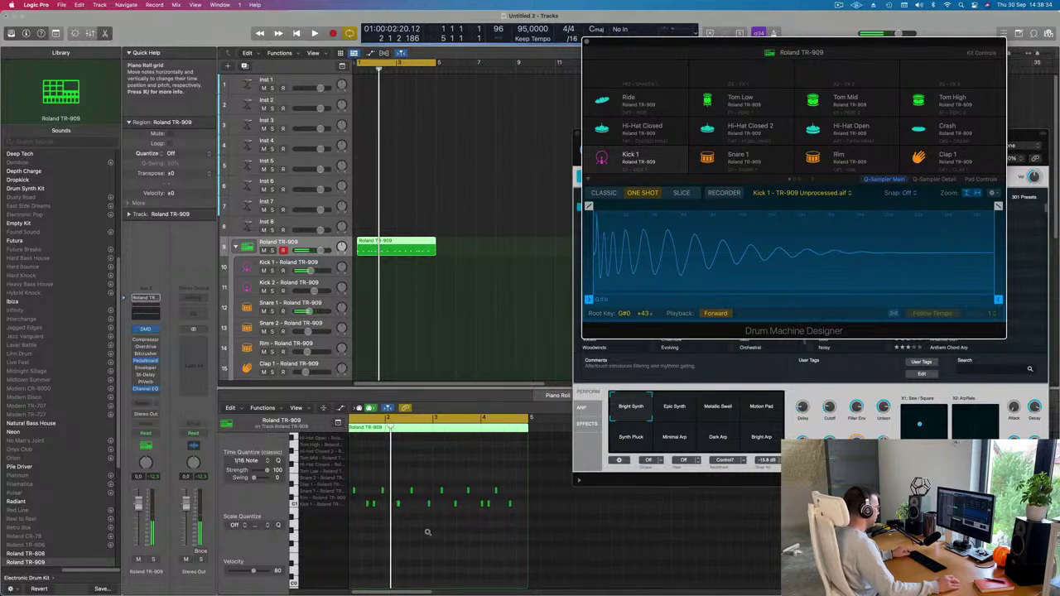
key(super+Right)
key(super+Right)
key(super+Right)
key(super+Right)
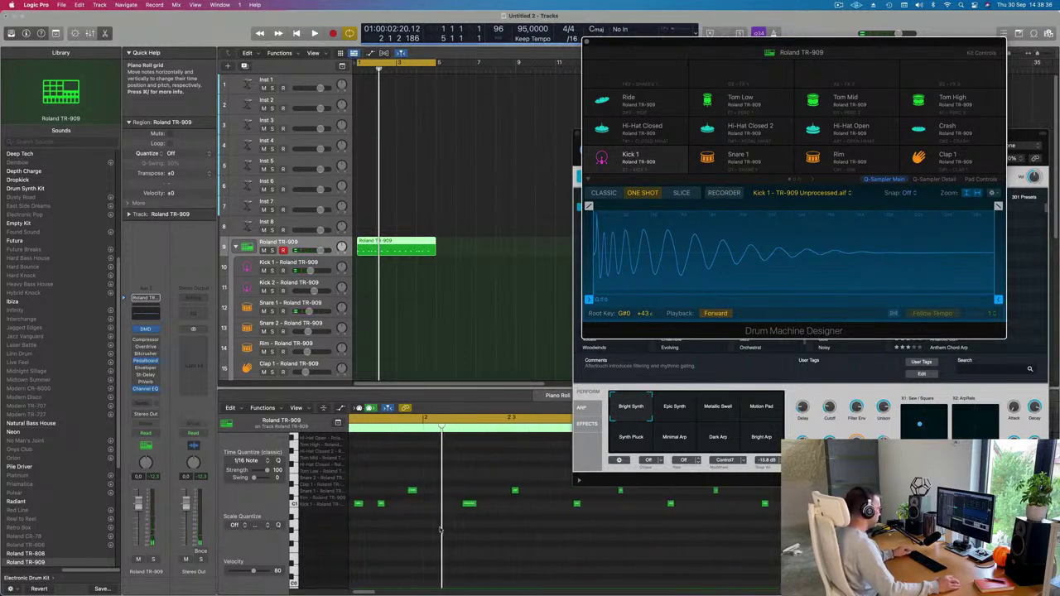
key(space)
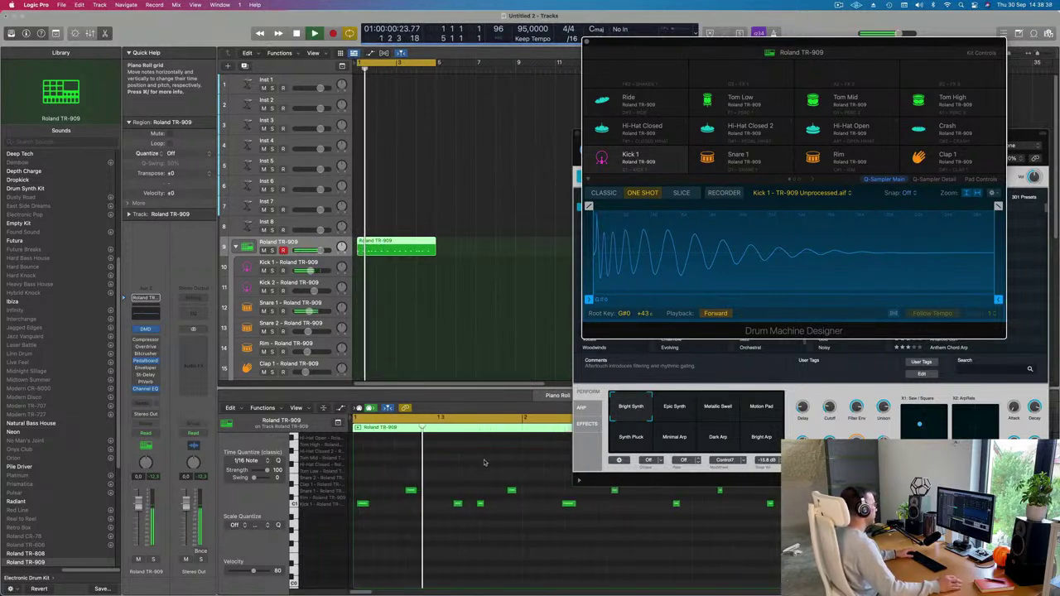
key(space)
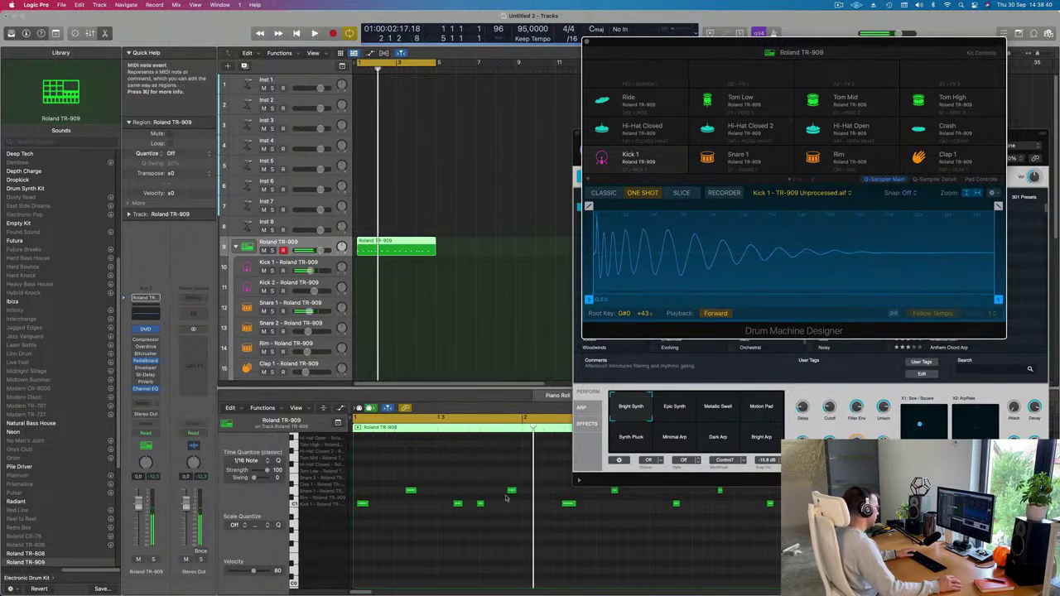
Step: Shift the first bar's second snare note slightly earlier and its first snare note slightly later, and check them in playback
drag(510, 492, 505, 489)
drag(408, 488, 418, 488)
key(space)
key(super+Left)
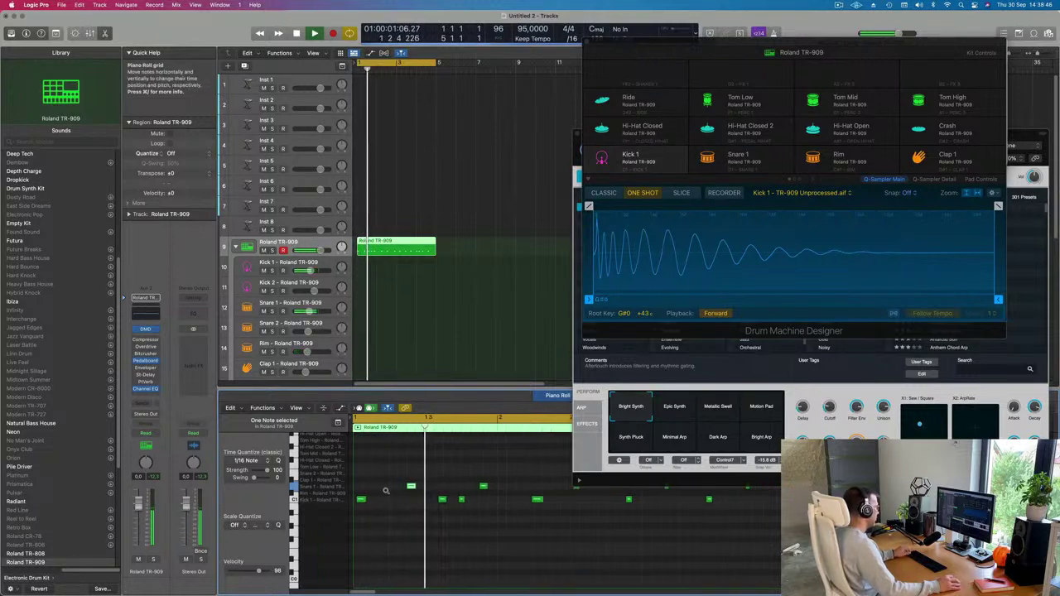
key(super+Left)
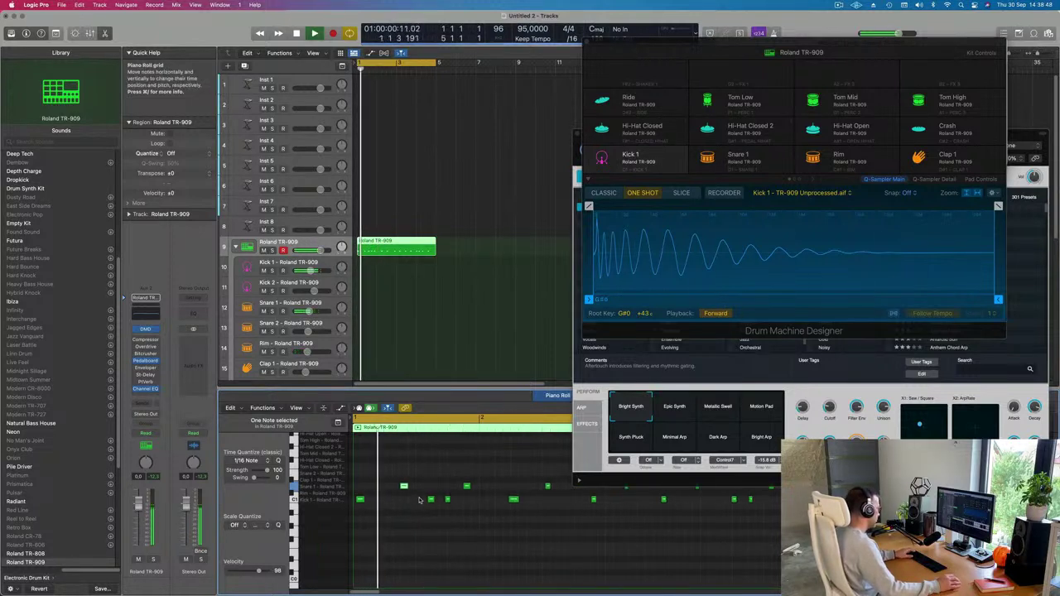
key(space)
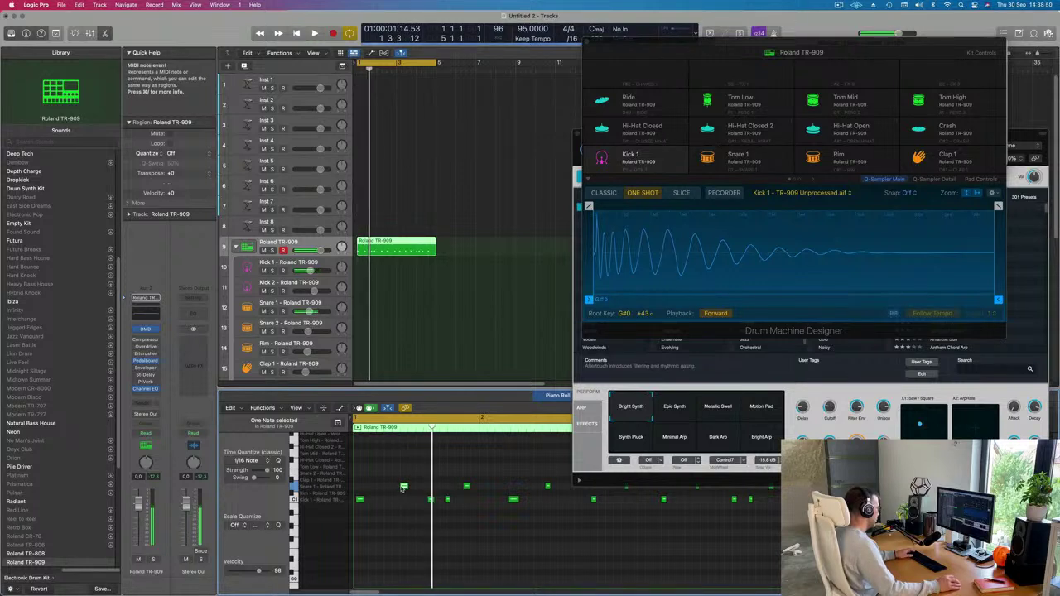
Step: Move the first bar's first snare note slightly earlier and listen to the result
drag(403, 489, 395, 489)
key(super+Left)
key(space)
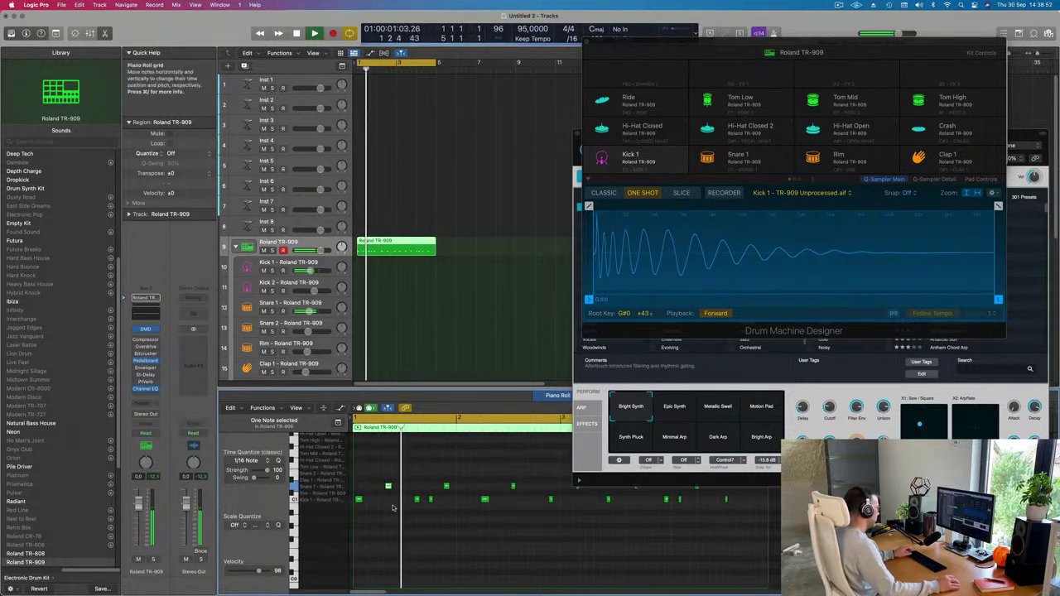
key(space)
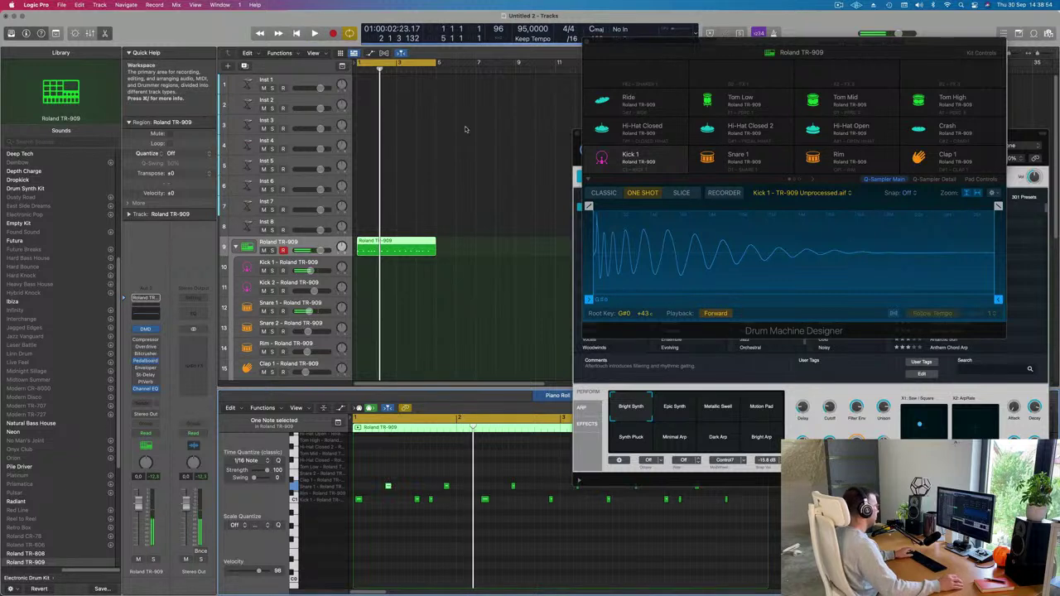
Step: Reduce the Roland TR-909 recording to its first bar by separating and deleting everything from bar 2 onward
drag(357, 247, 379, 249)
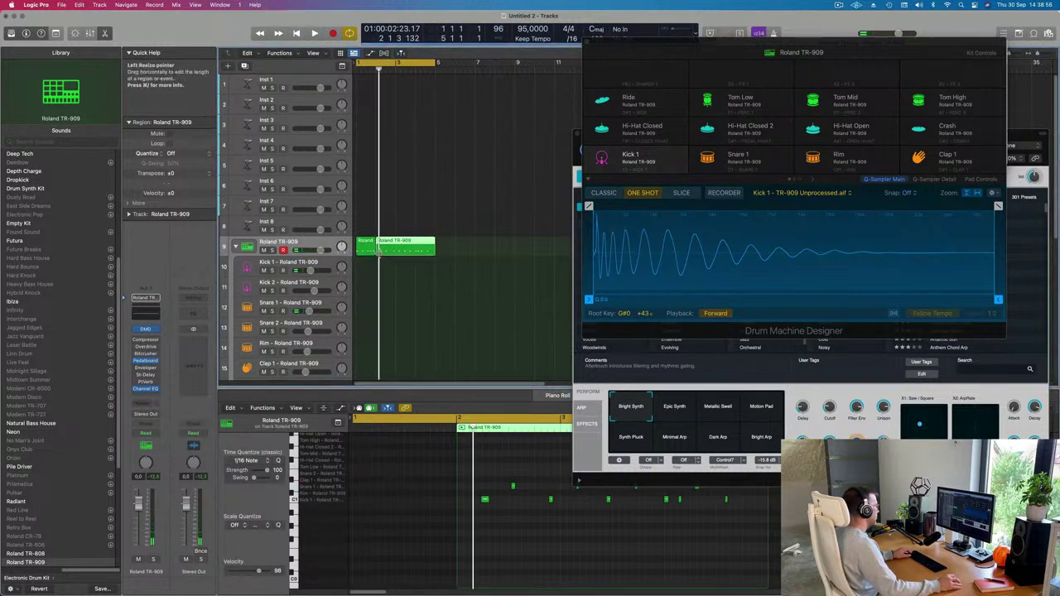
key(Delete)
key(space)
Step: Repeat the one-bar Roland TR-909 region three times to fill the four-bar cycle
click(366, 242)
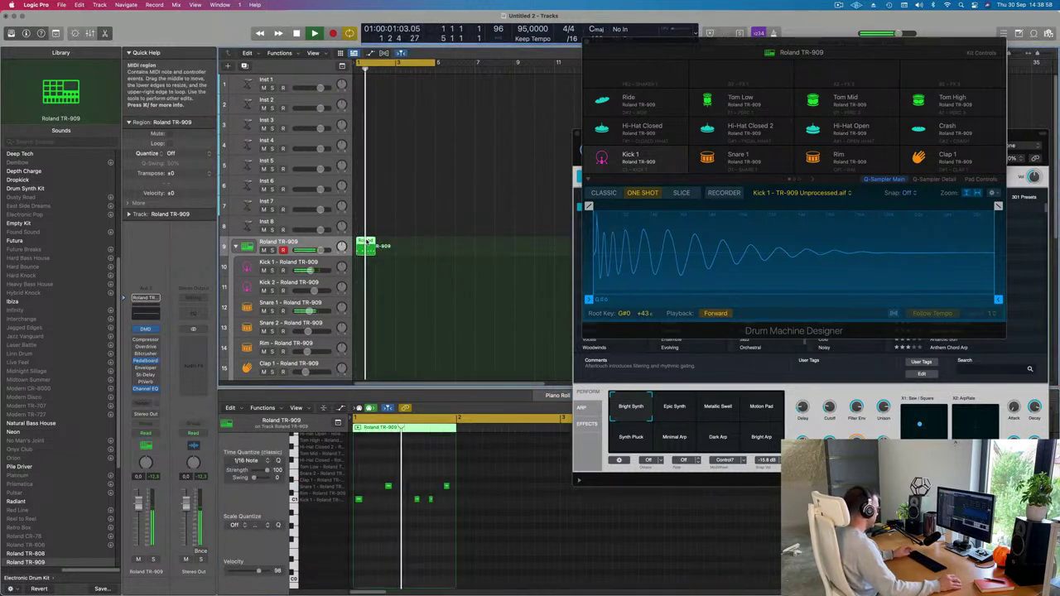
key(super+r)
key(super+r)
key(super+r)
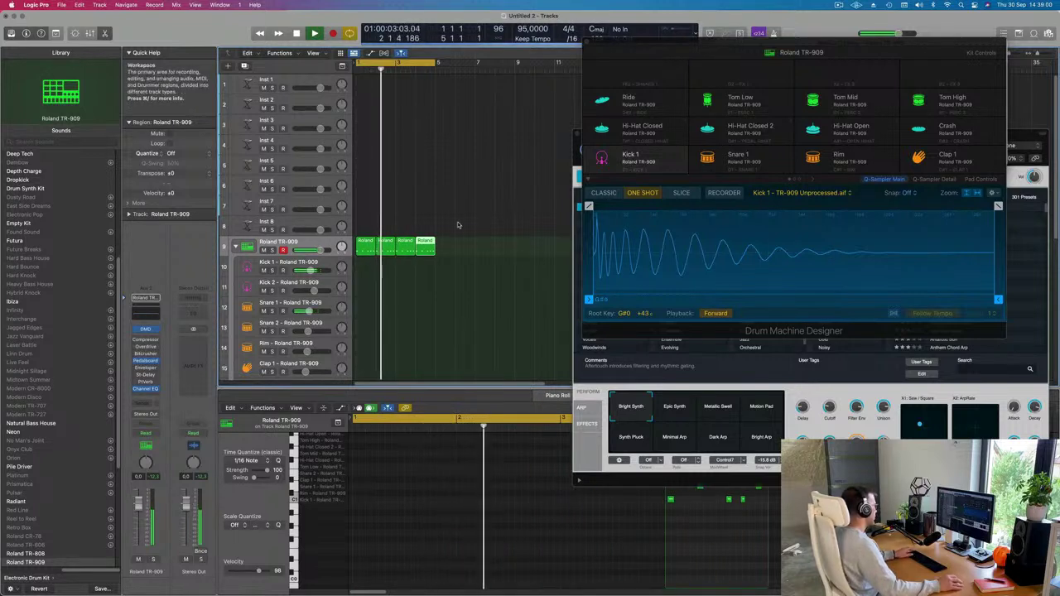
Step: Quantize the snare and kick notes of the first one-bar region to 1/16 Note, checking the groove in playback
click(369, 253)
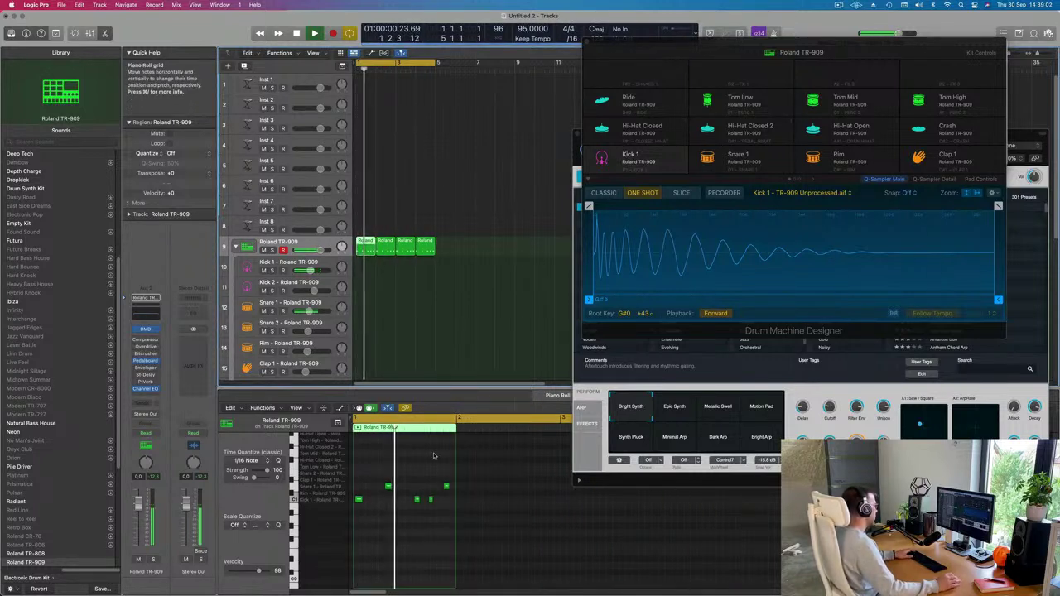
drag(381, 475, 453, 490)
key(space)
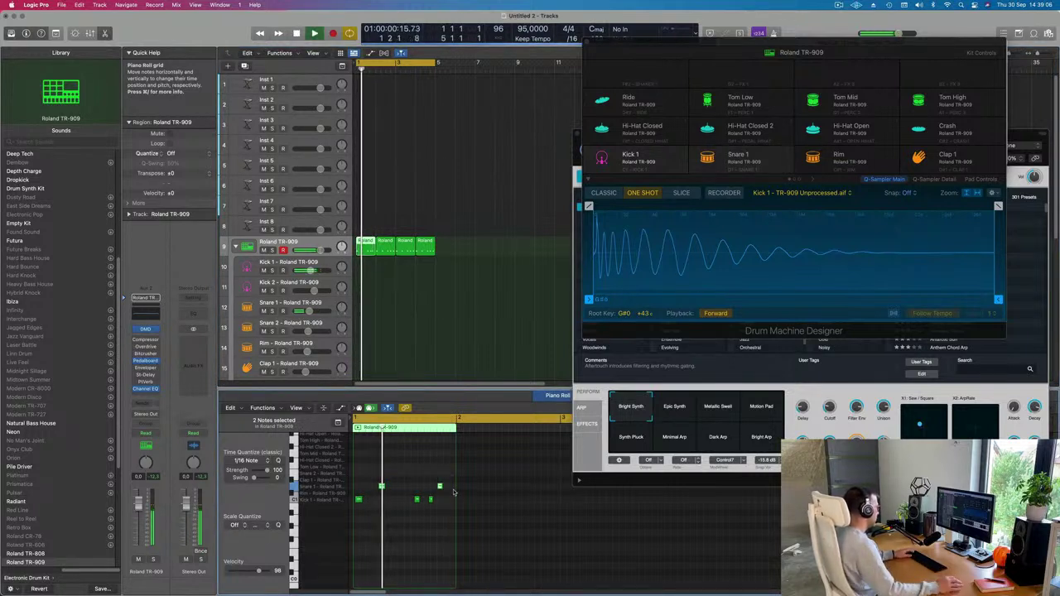
click(370, 510)
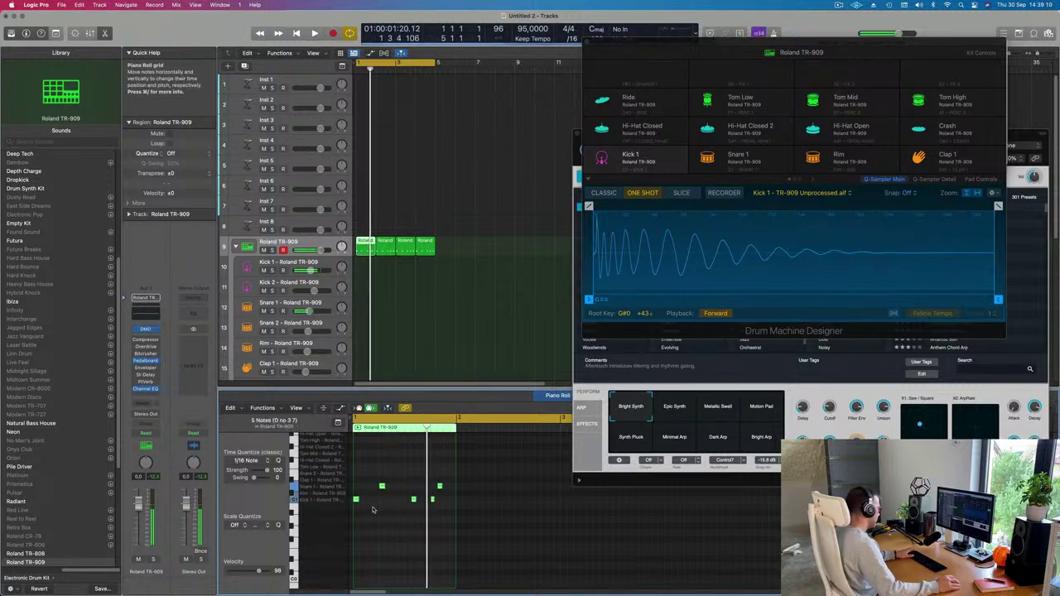
Step: Listen to the one-bar Roland TR-909 loop and inspect its last kick and snare notes
key(super+a)
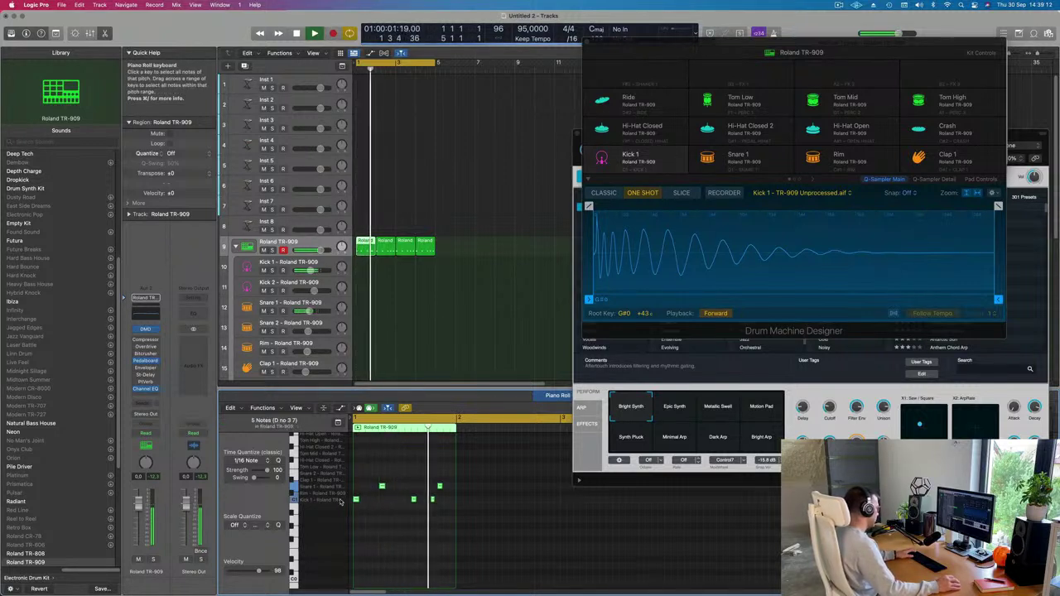
key(space)
click(444, 514)
key(space)
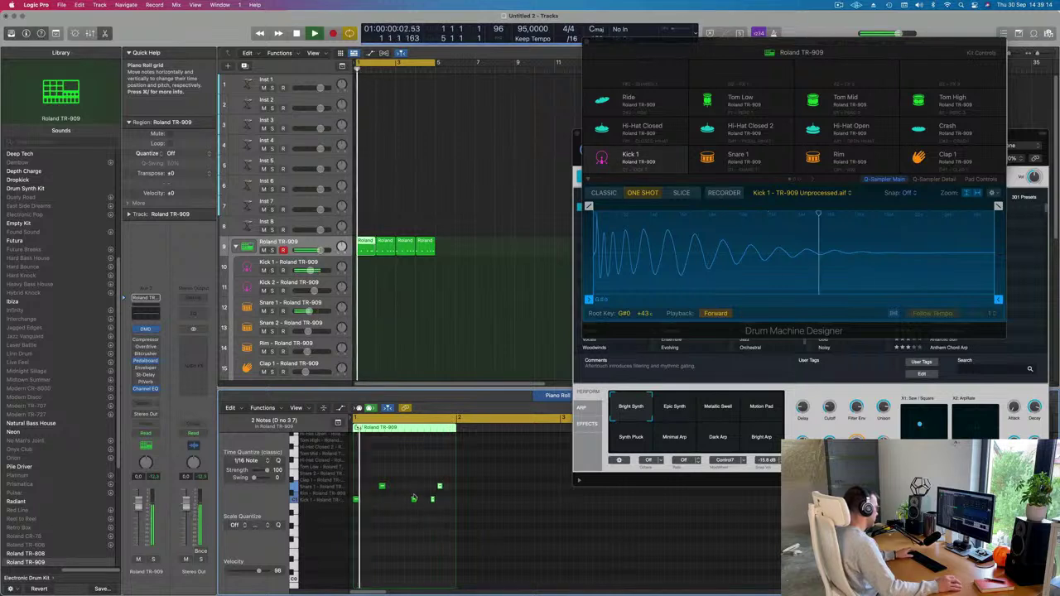
click(432, 501)
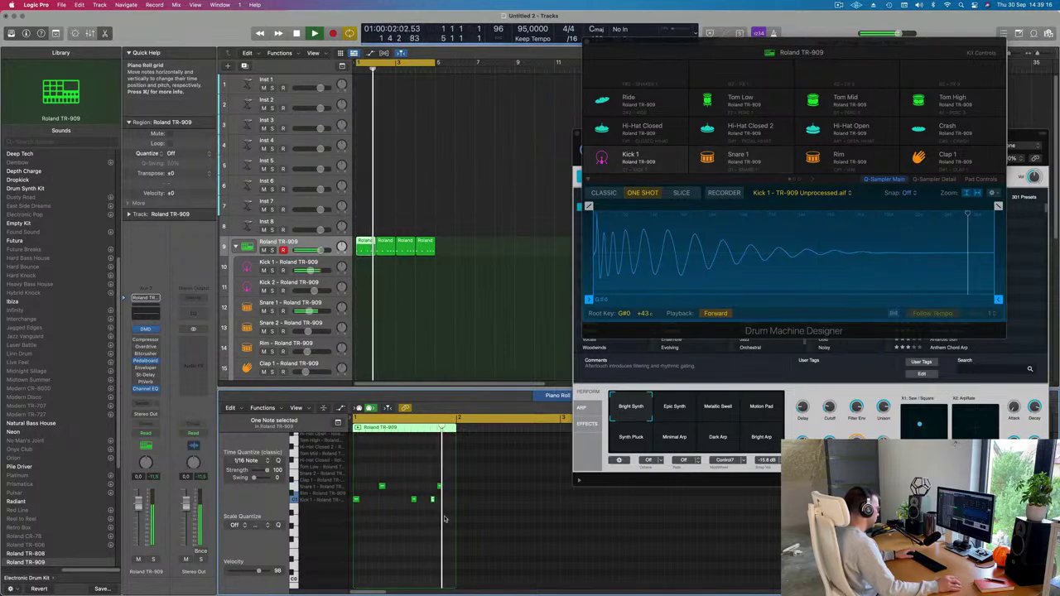
Step: Remove the last two Roland TR-909 regions, join the first two into one two-bar region, and play it
drag(484, 375, 394, 250)
click(392, 250)
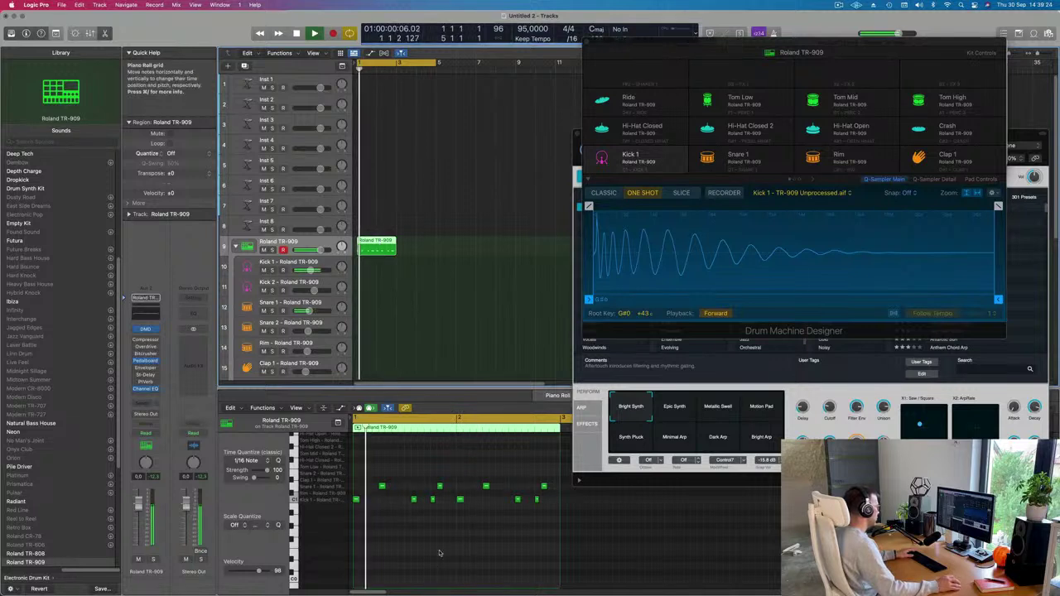
scroll(436, 539, down, 2)
scroll(436, 539, up, 3)
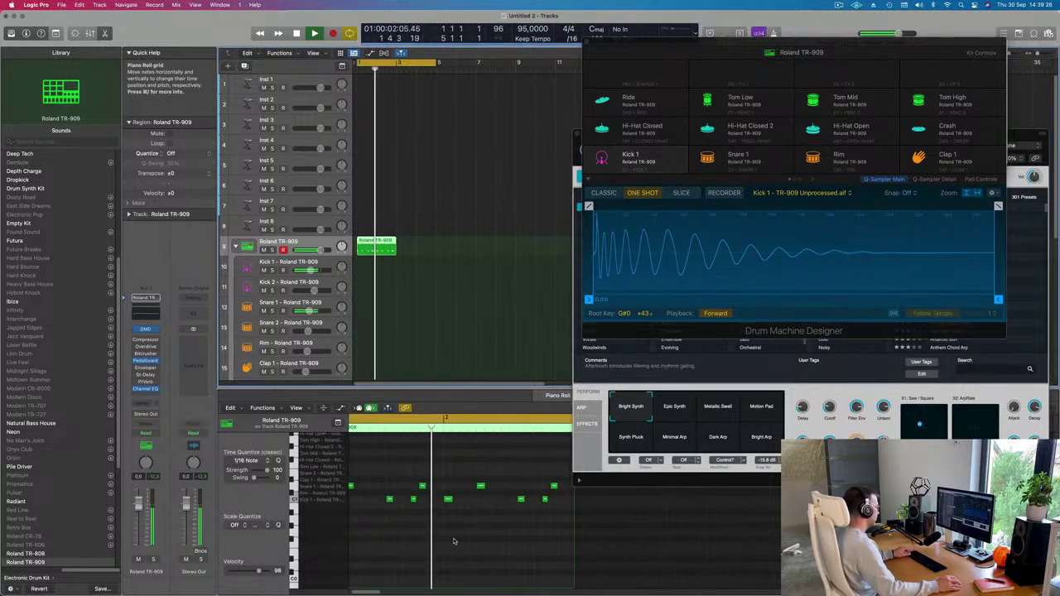
scroll(431, 514, down, 3)
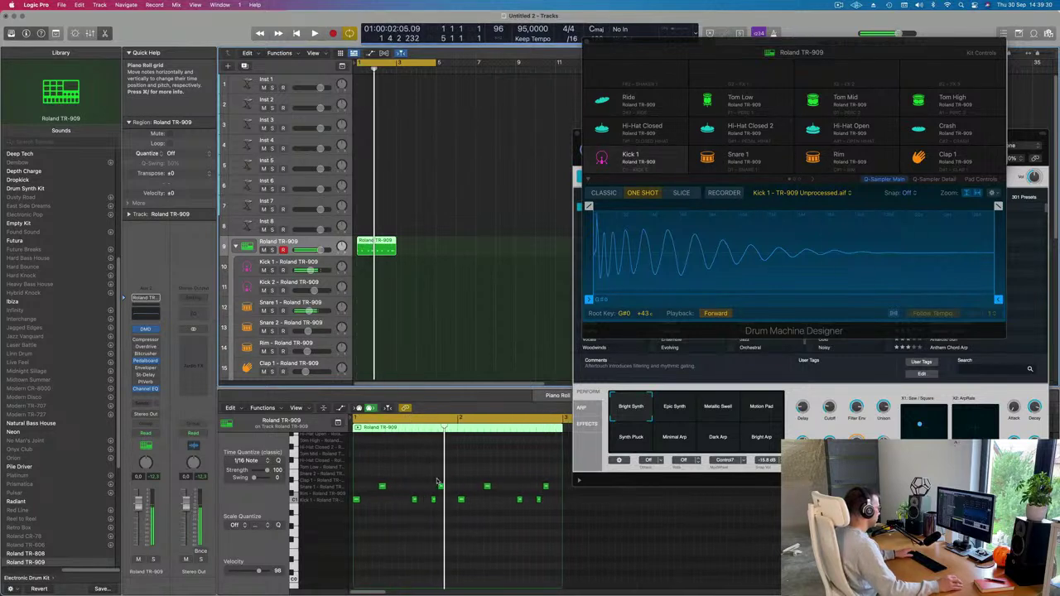
Step: Move the second snare note of the first bar slightly later and listen to the two-bar region
key(space)
key(space)
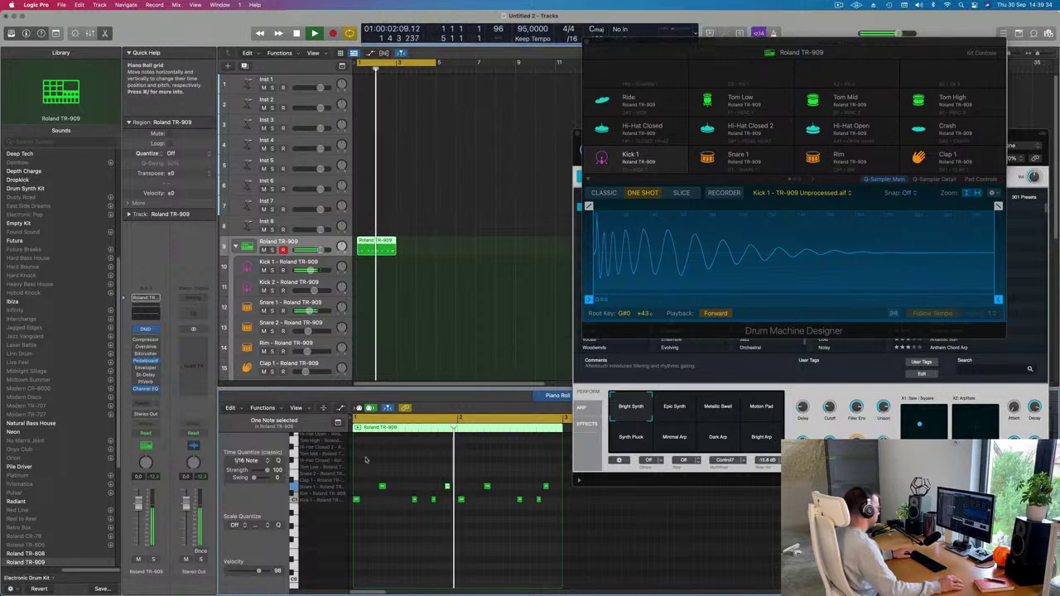
key(space)
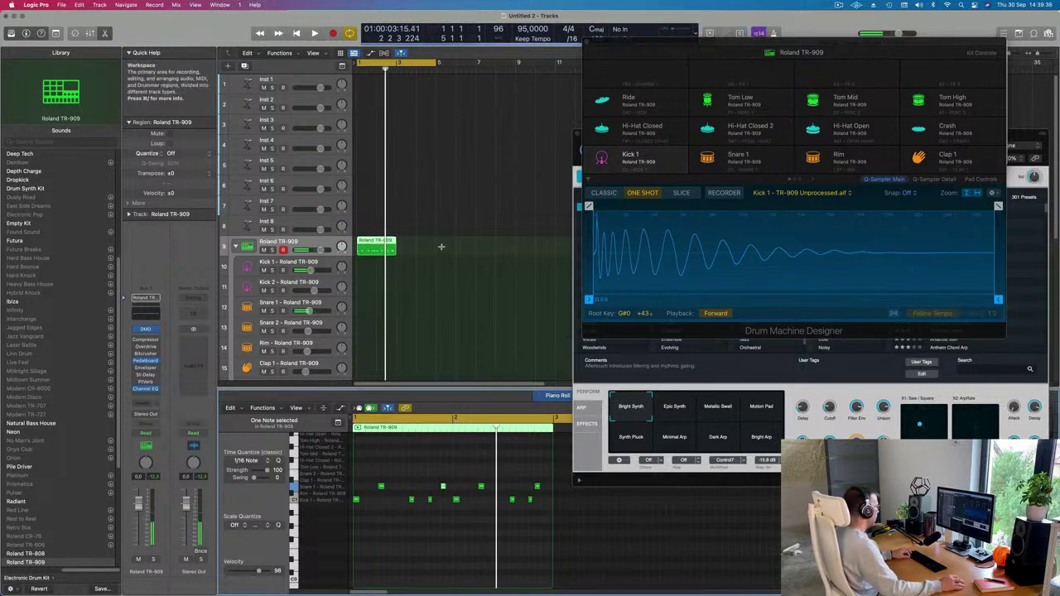
Step: Undo the note, join, repeat and split edits back to the single four-bar Roland TR-909 recording and play it
key(super+r)
key(super+r)
key(super+r)
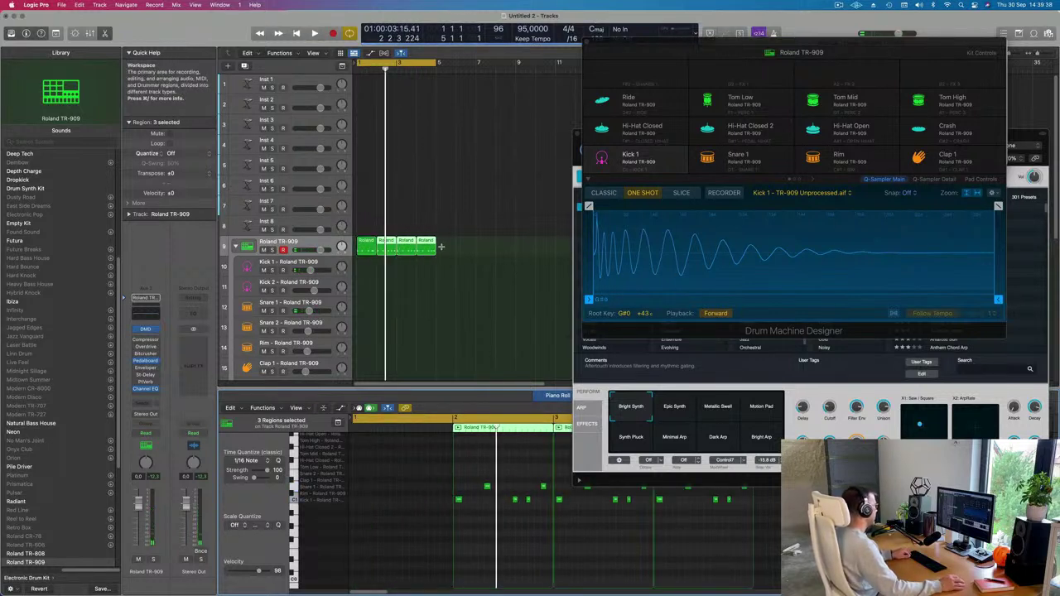
key(super+z)
key(super+z)
key(super+z)
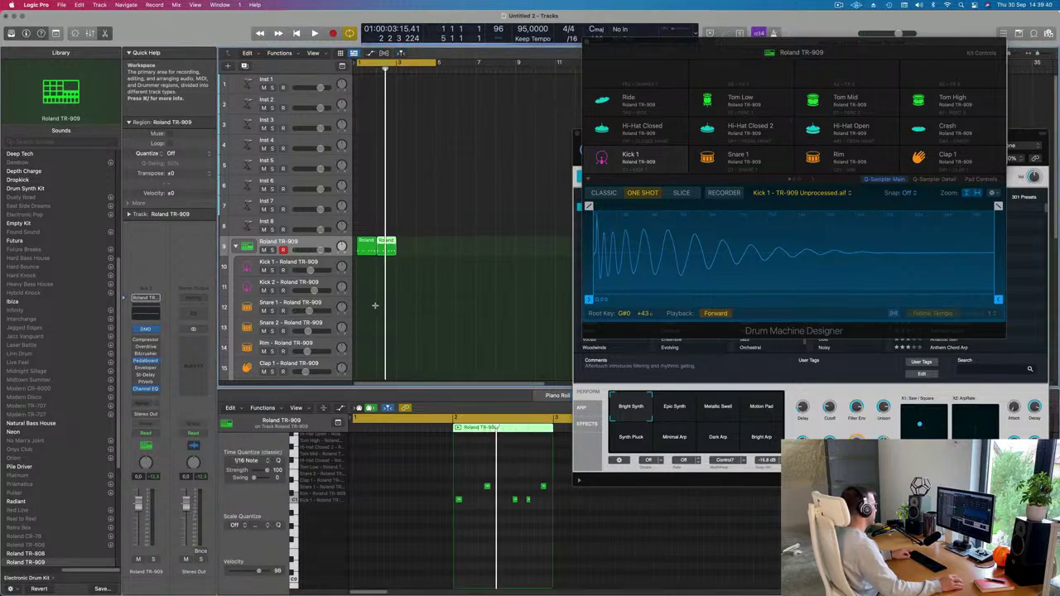
key(super+z)
key(space)
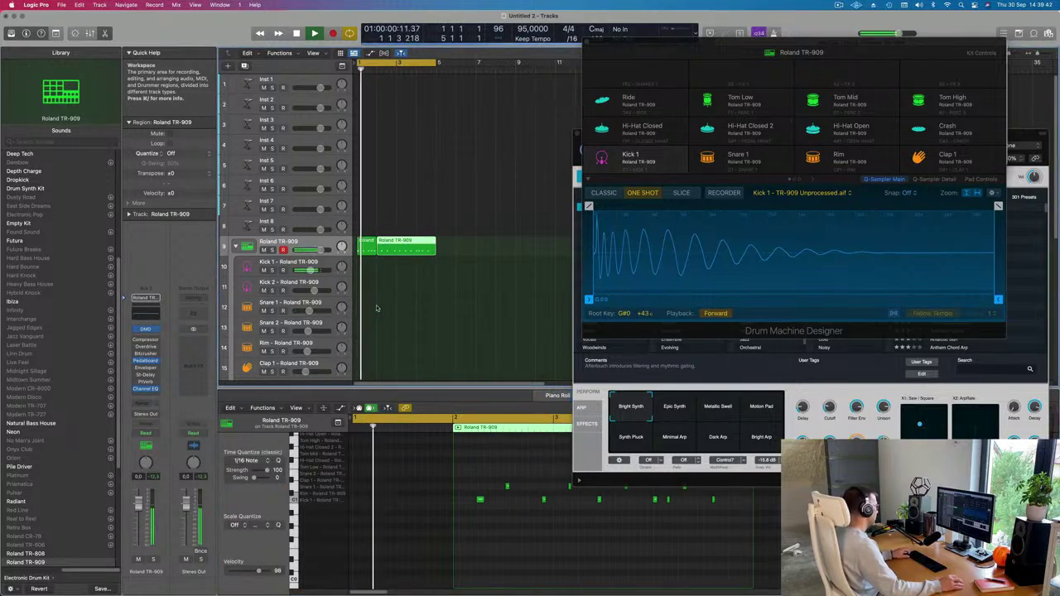
key(super+z)
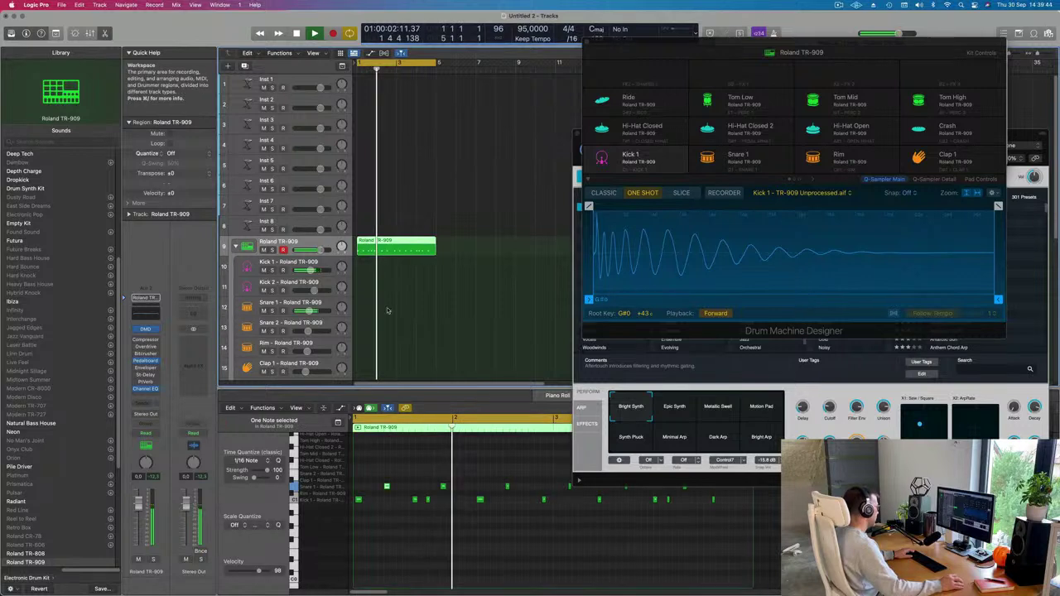
key(super+Left)
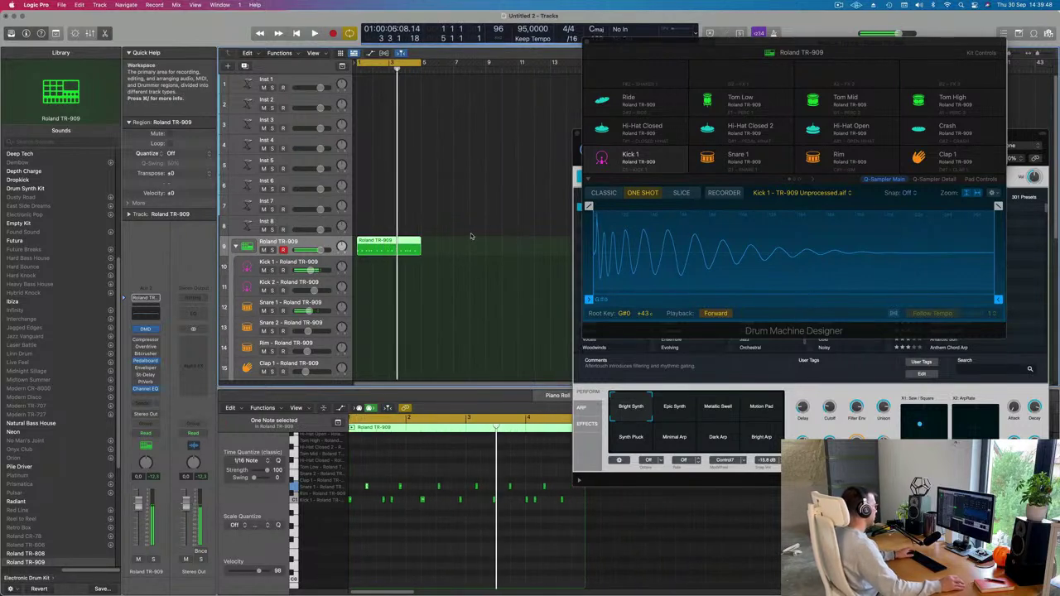
Step: Delete the four-bar Roland TR-909 region and bring up the Musical Typing keyboard
drag(470, 236, 390, 260)
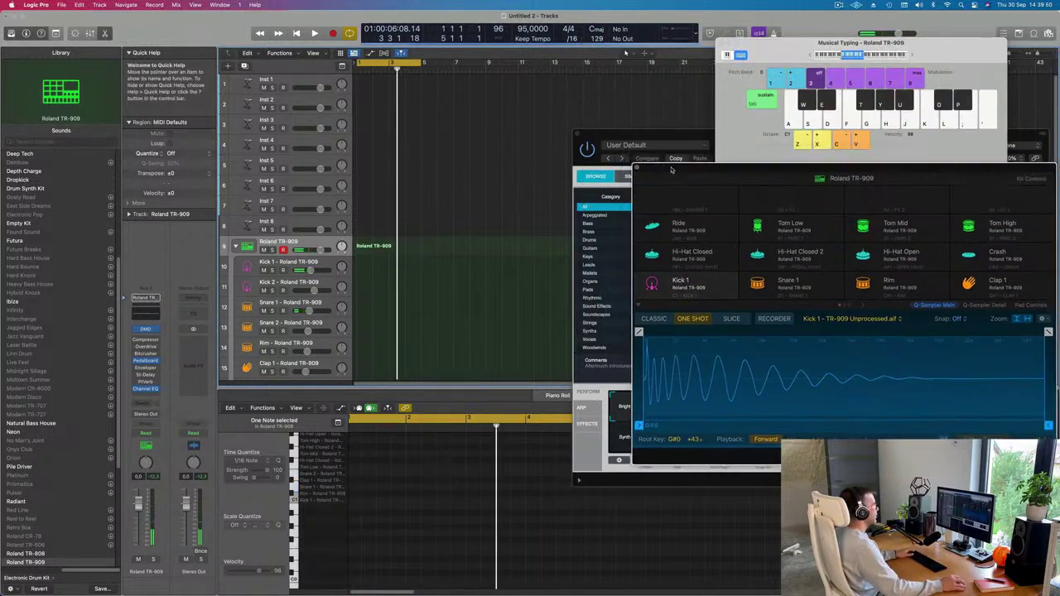
key(super+k)
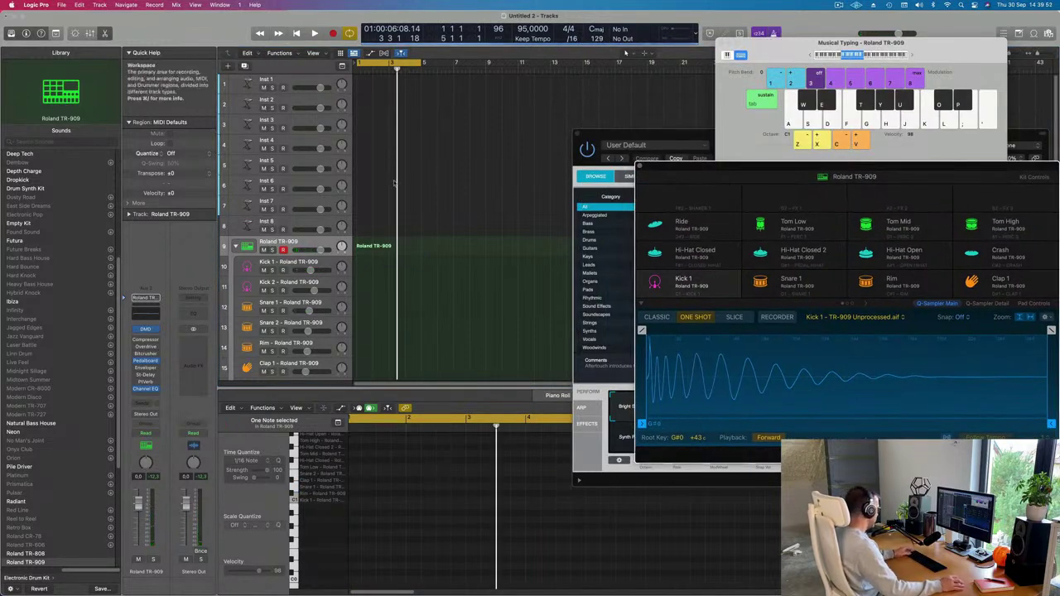
Step: Record a one-bar kick and snare take on the Roland TR-909 track and discard it
key(r)
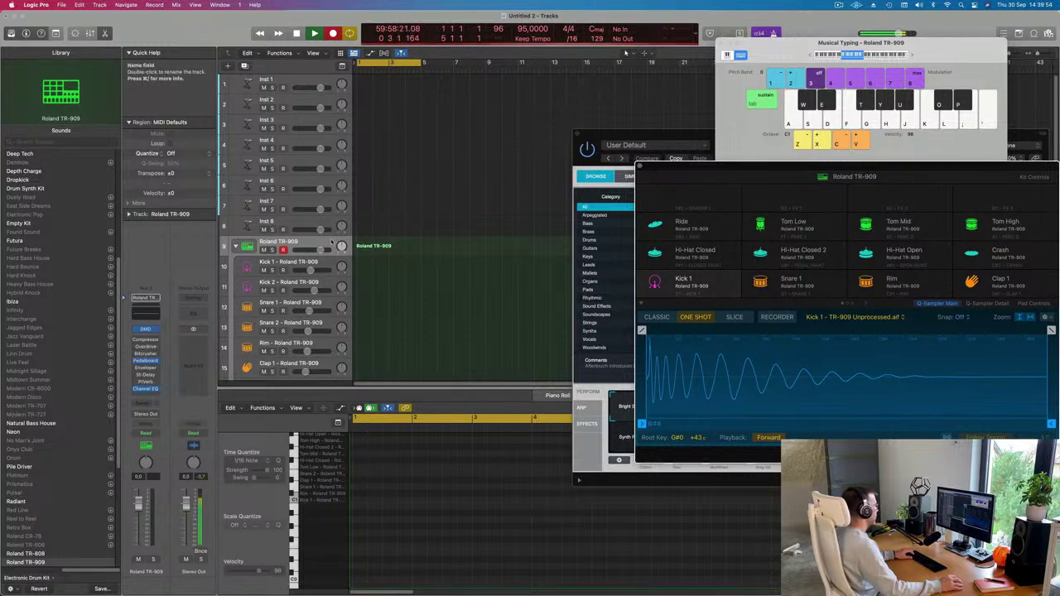
key(a)
key(s)
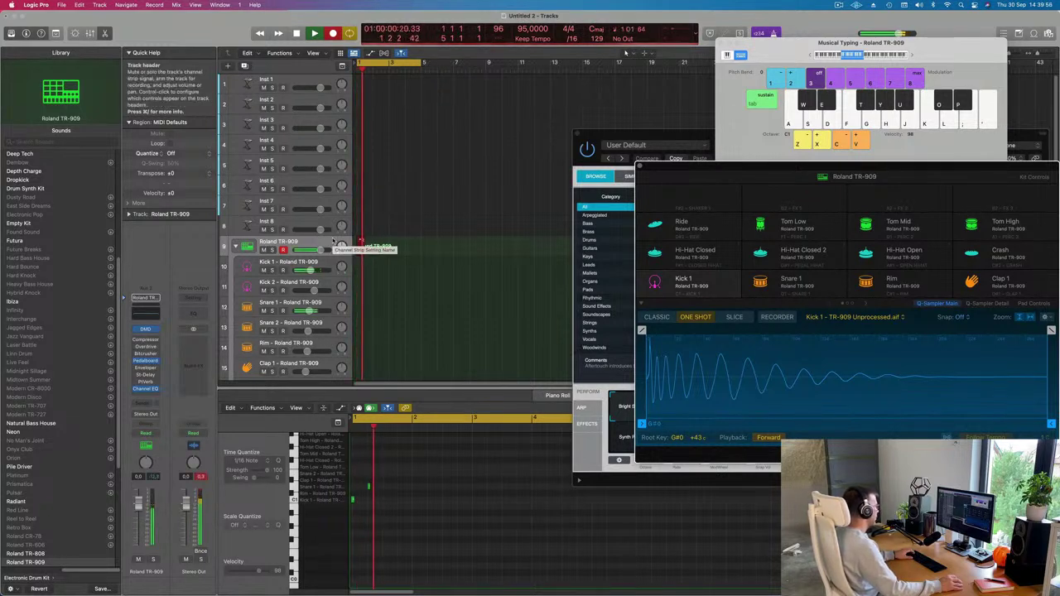
key(a)
key(a)
key(s)
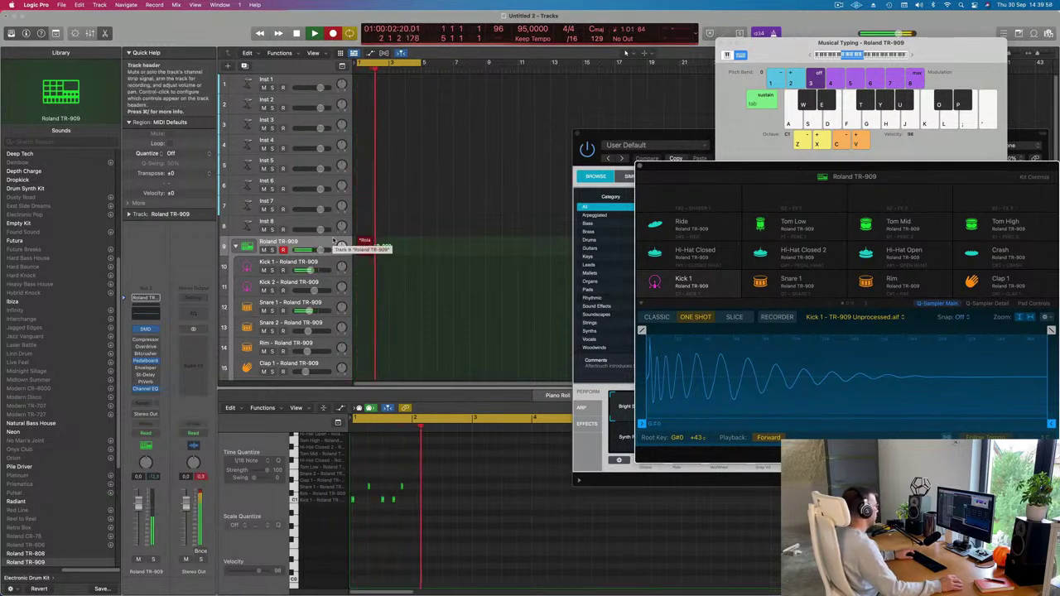
key(space)
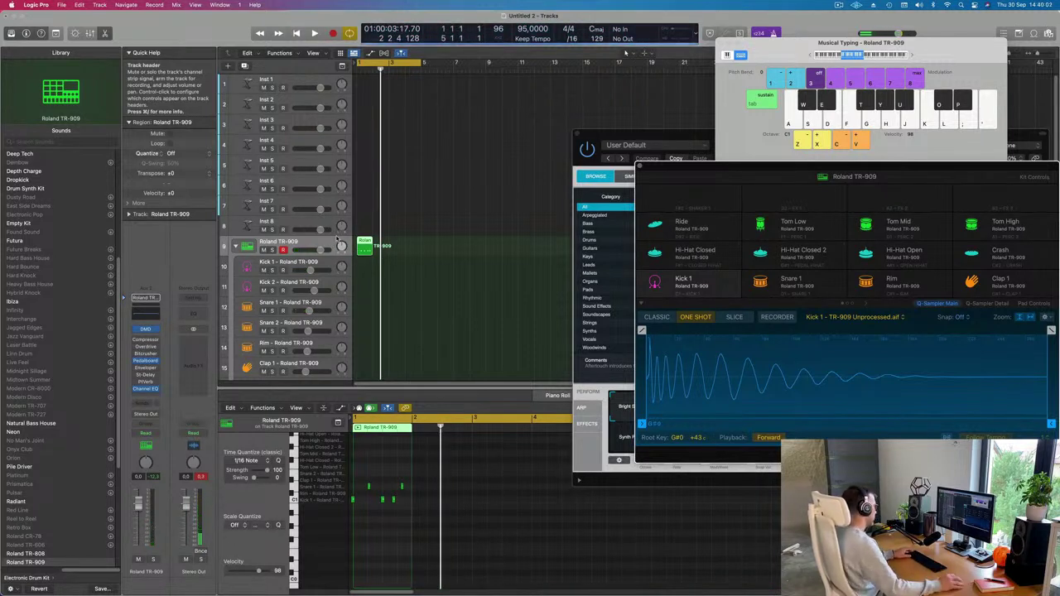
click(358, 262)
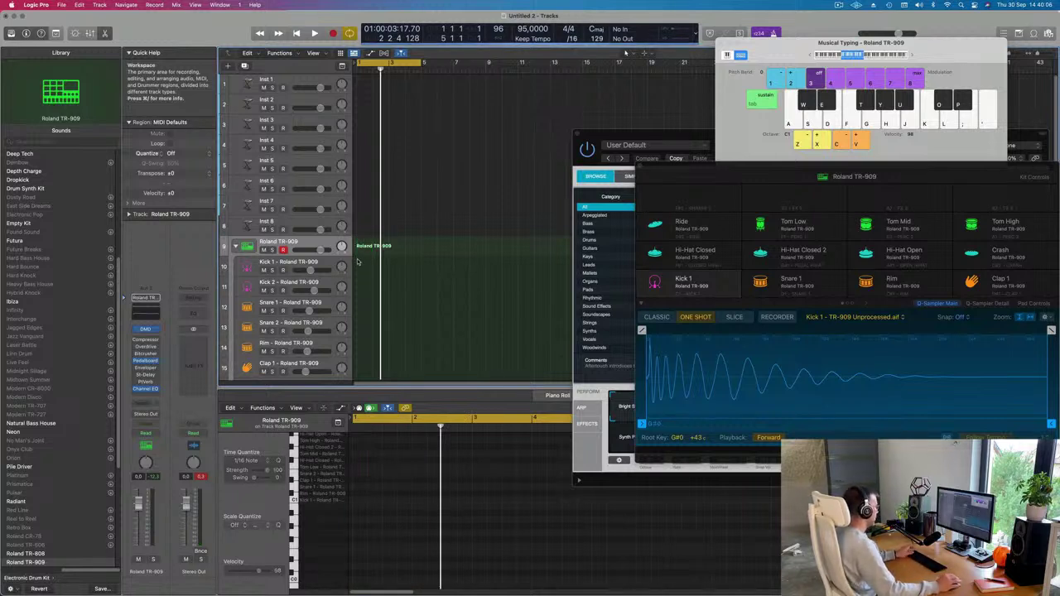
Step: Record a new kick and snare pattern on the Roland TR-909 track across the four-bar cycle
key(r)
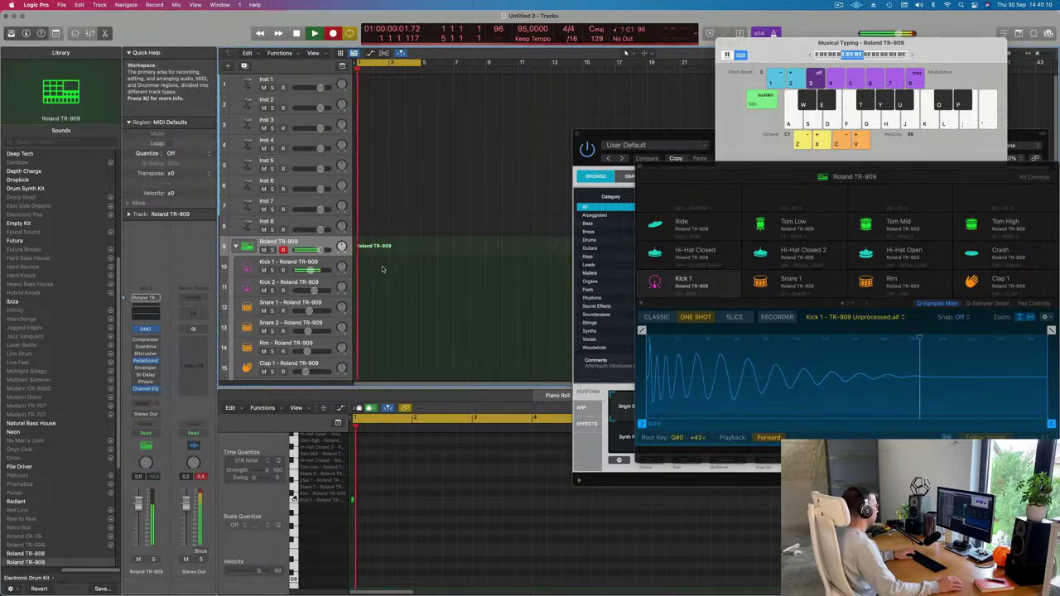
key(a)
key(a)
key(a)
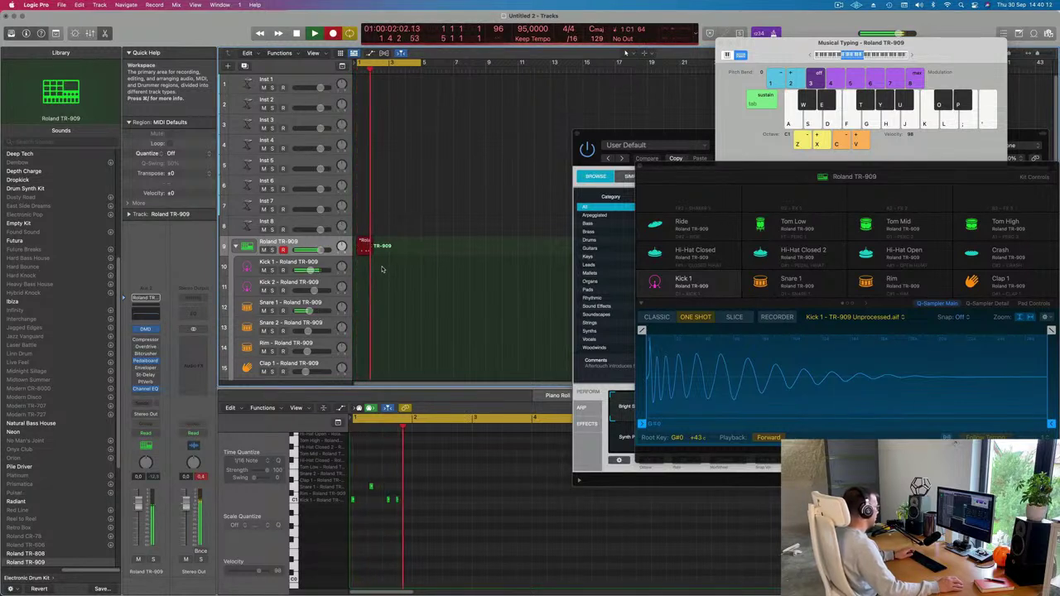
key(s)
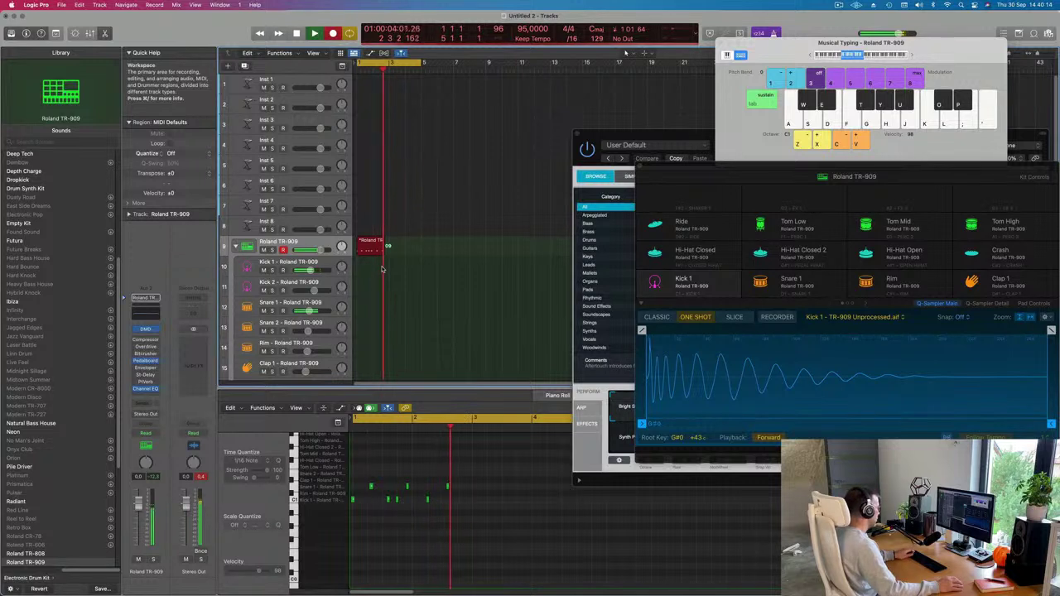
key(a)
key(s)
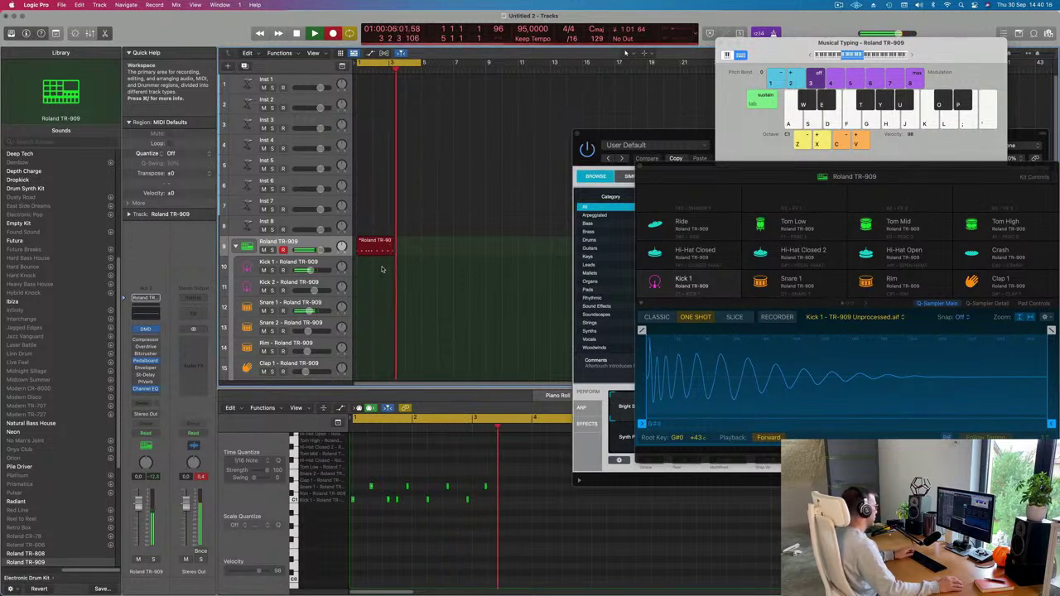
key(s)
key(a)
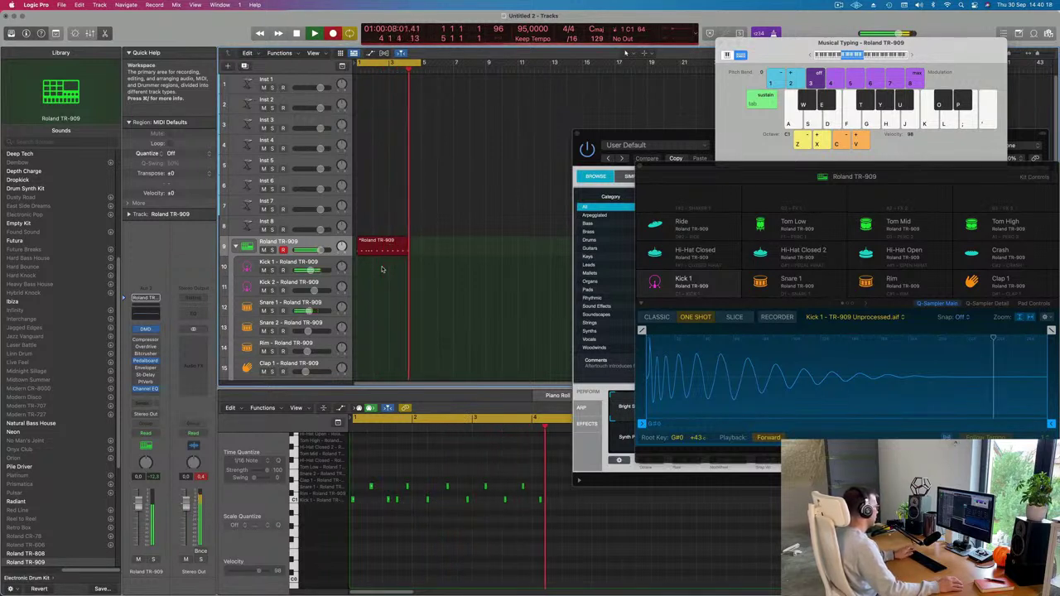
key(a)
key(s)
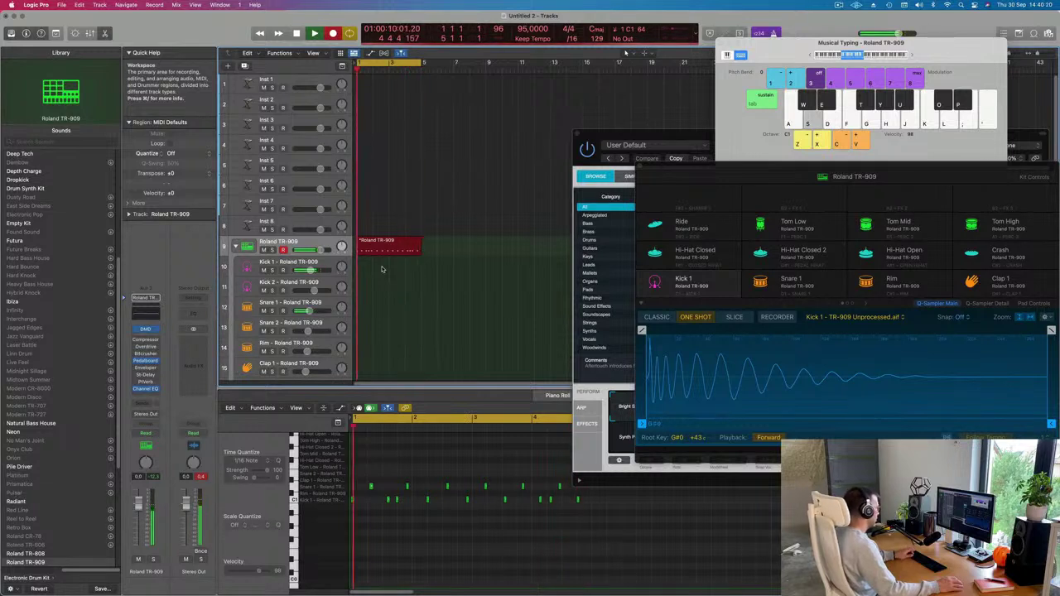
key(space)
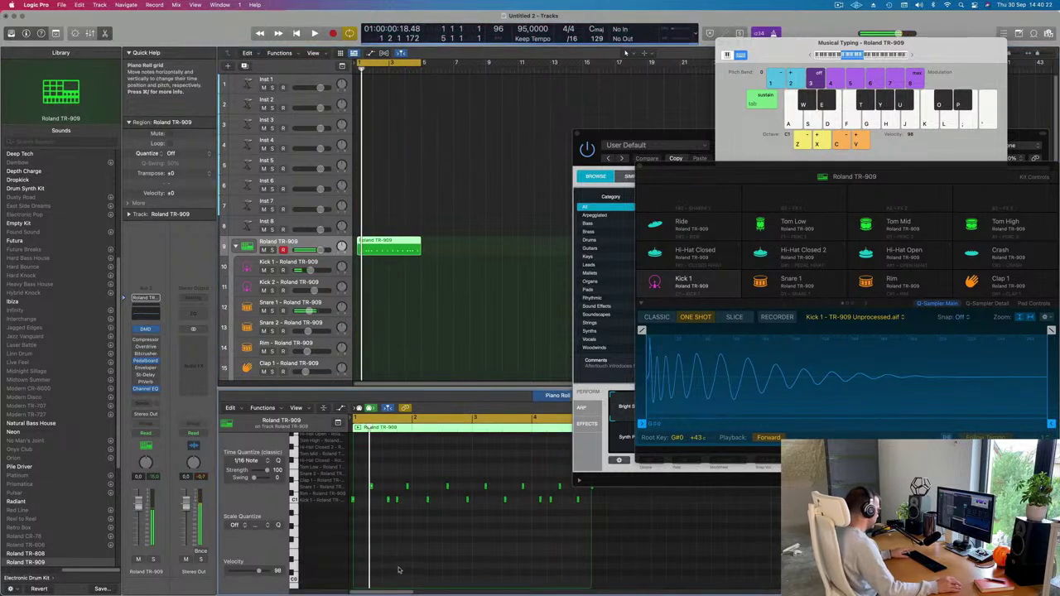
Step: Quantize all notes of the new Roland TR-909 region to 1/16 Note and listen to the first bar
key(super+a)
key(space)
scroll(385, 566, up, 5)
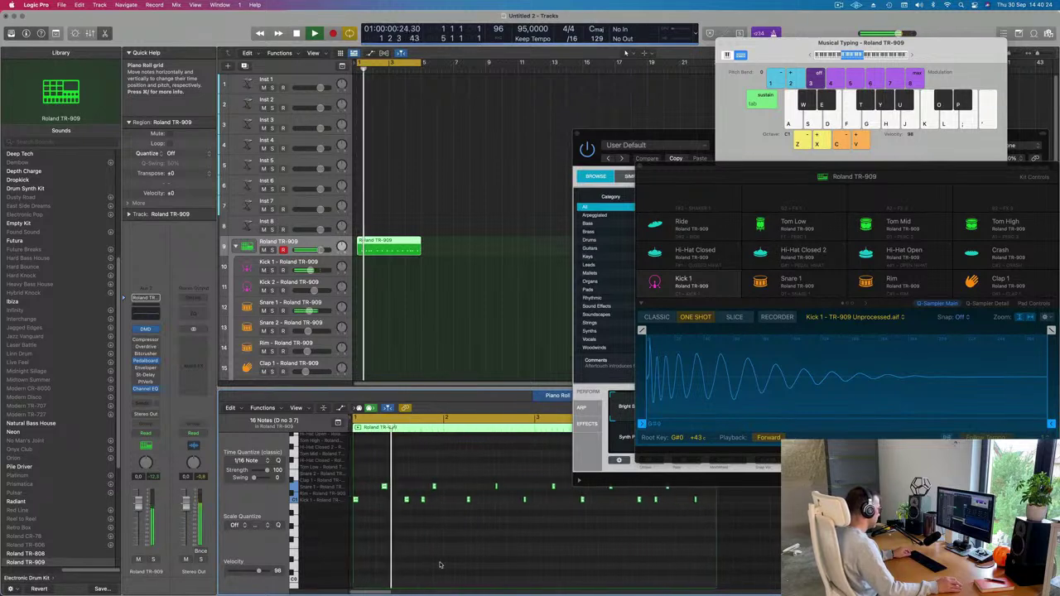
key(space)
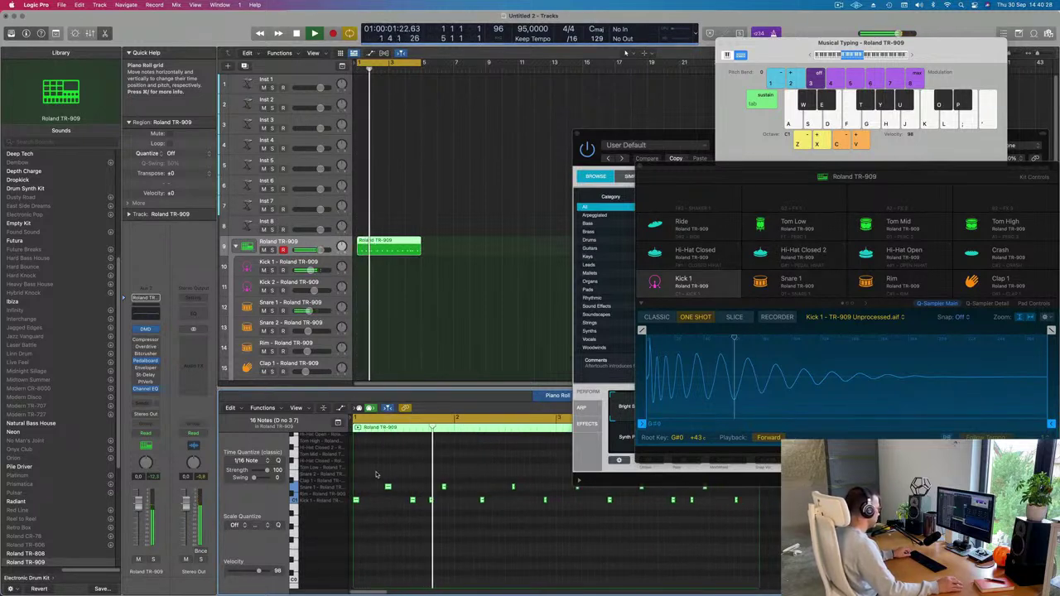
Step: Move the first bar's two snare notes and its second and third kick notes slightly earlier, checking them in playback
click(444, 488)
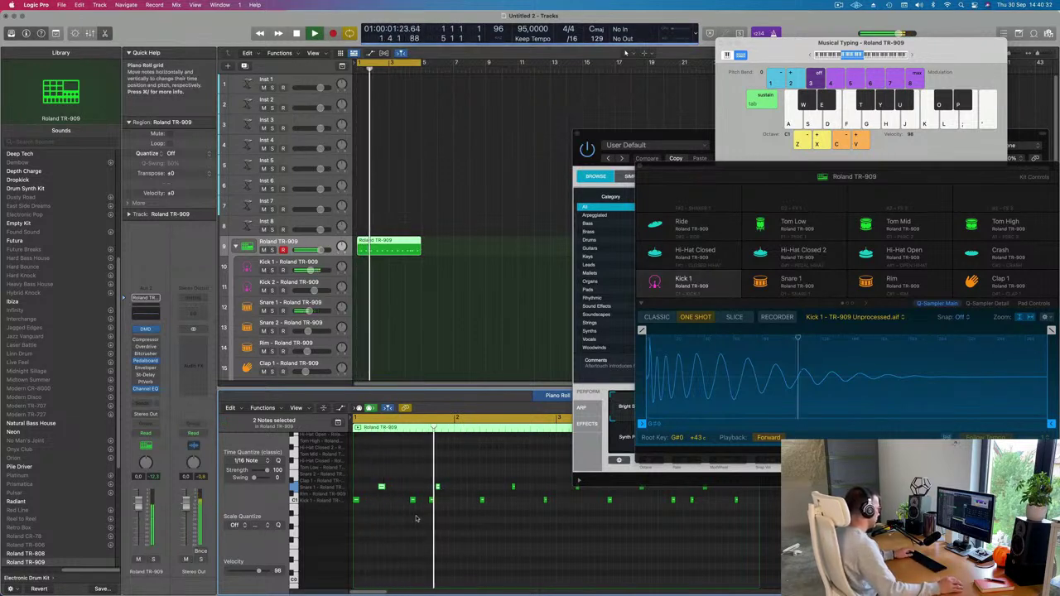
drag(409, 508, 464, 503)
key(space)
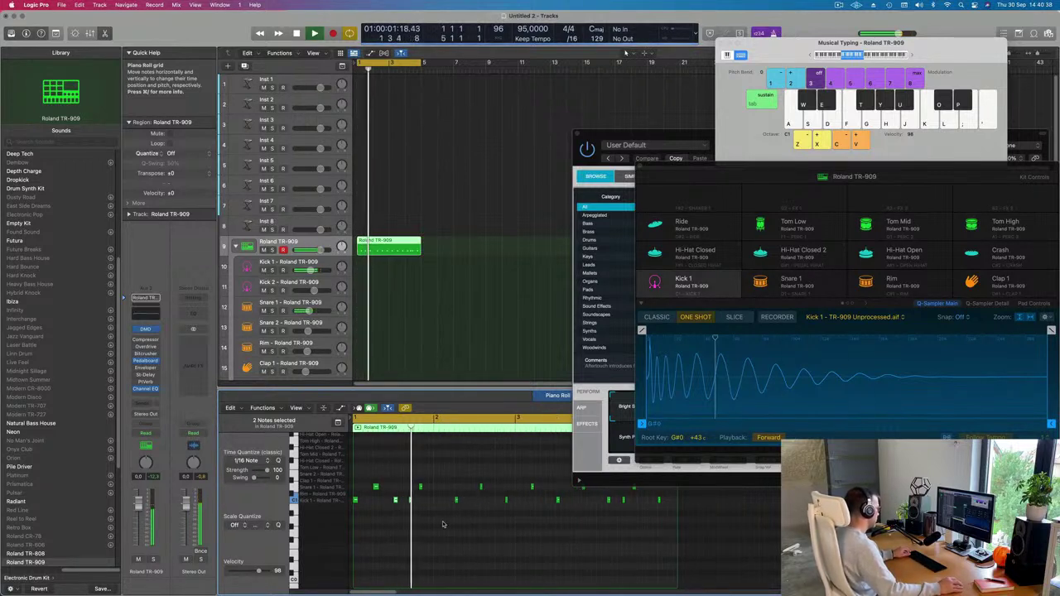
Step: Shift the first bar's third kick slightly later and its second snare earlier to line up with that kick, auditioning the bar
click(415, 505)
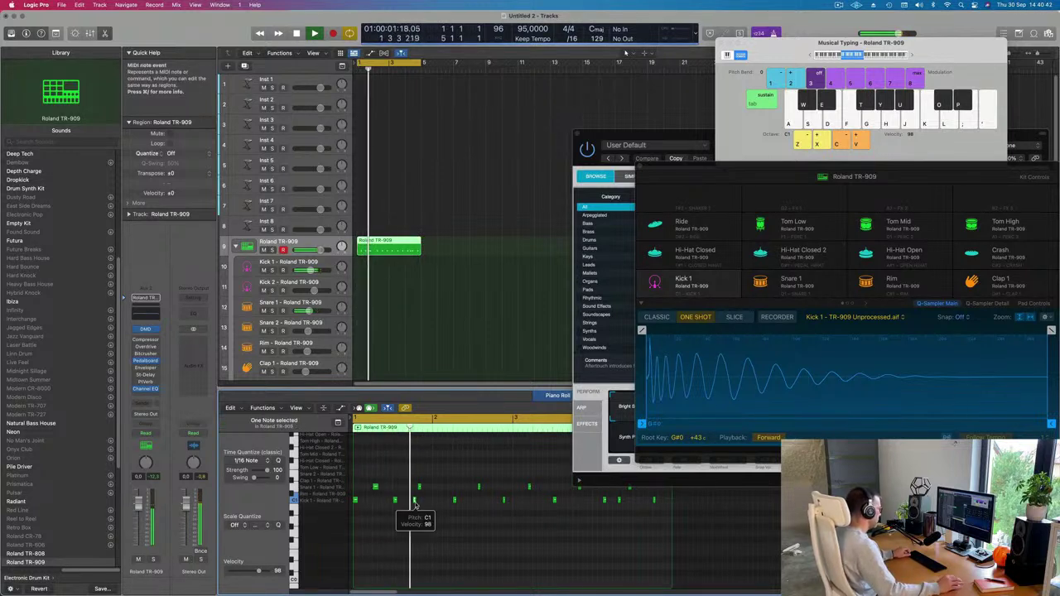
key(Return)
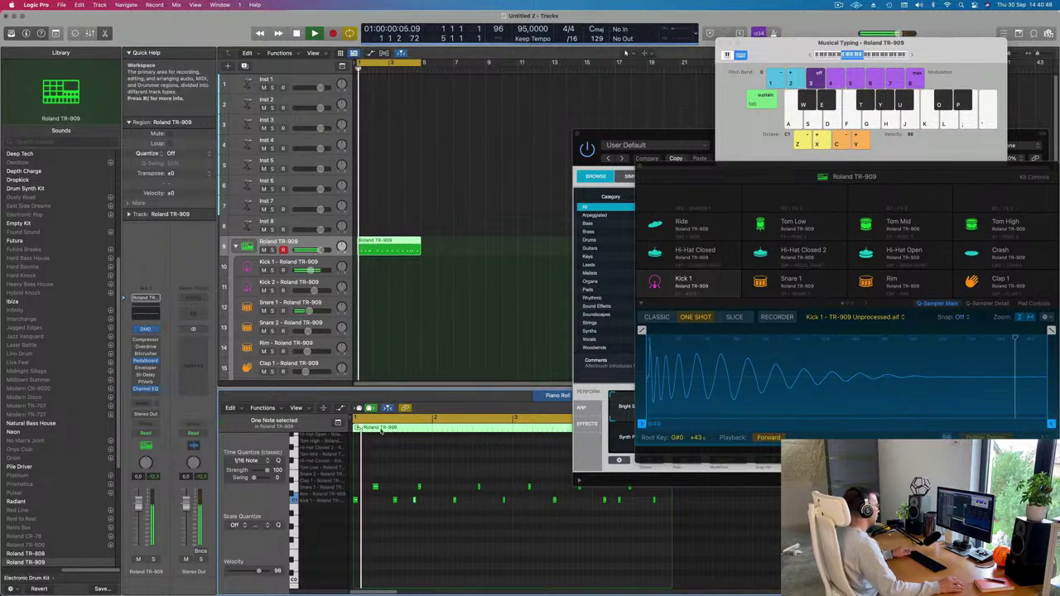
scroll(416, 539, up, 3)
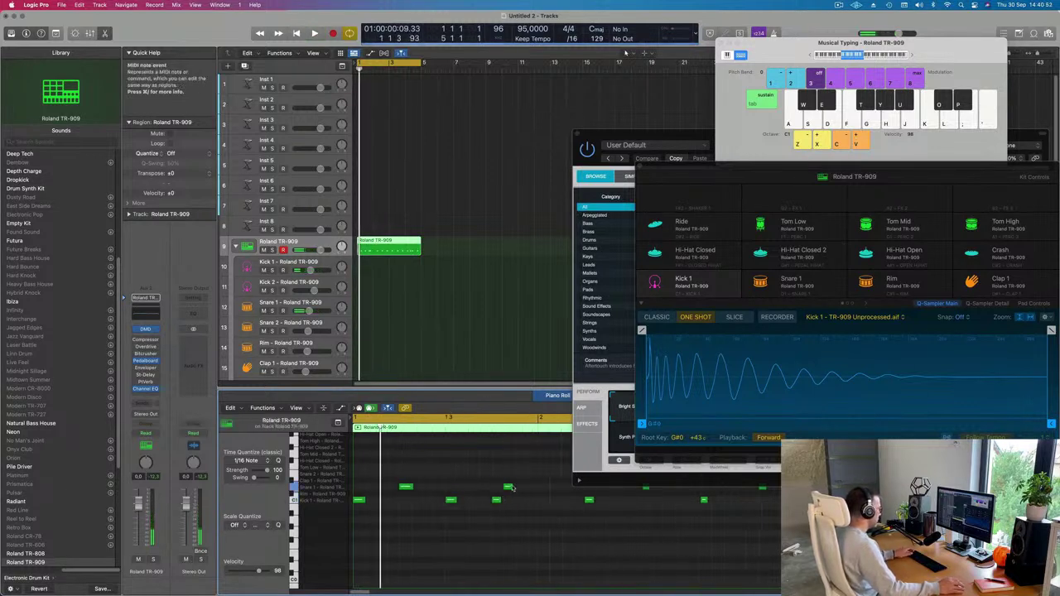
key(space)
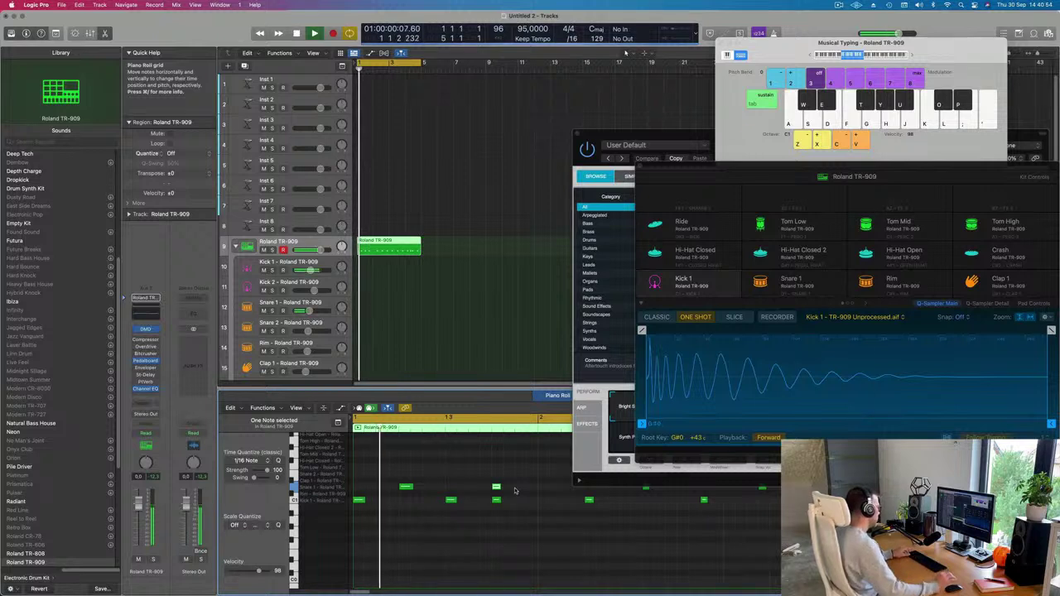
Step: Fill the four bars with copies of the Roland TR-909 region's first bar and join them into one region
scroll(497, 489, down, 2)
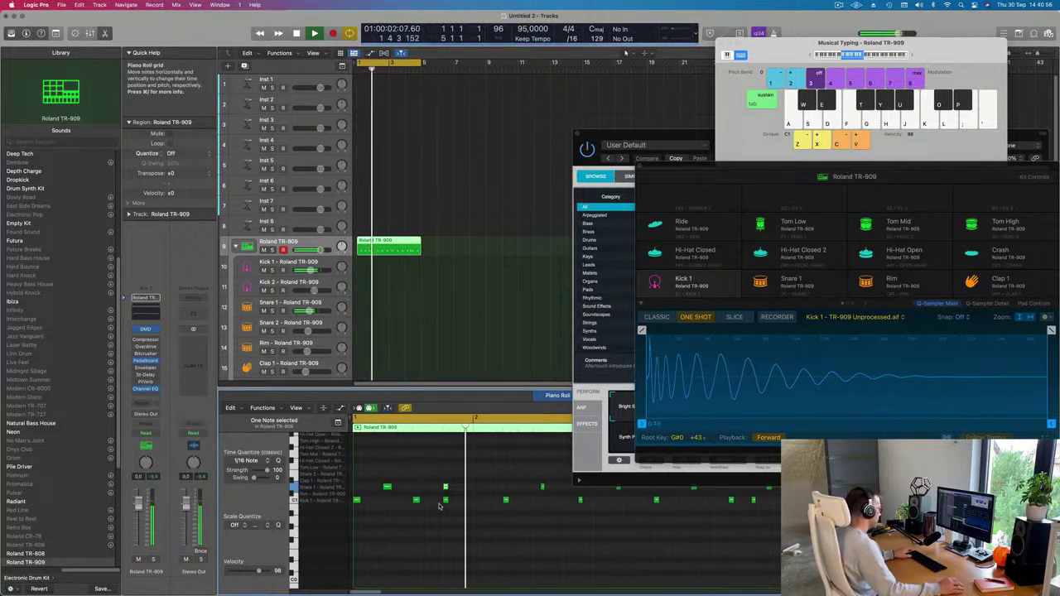
scroll(437, 514, down, 1)
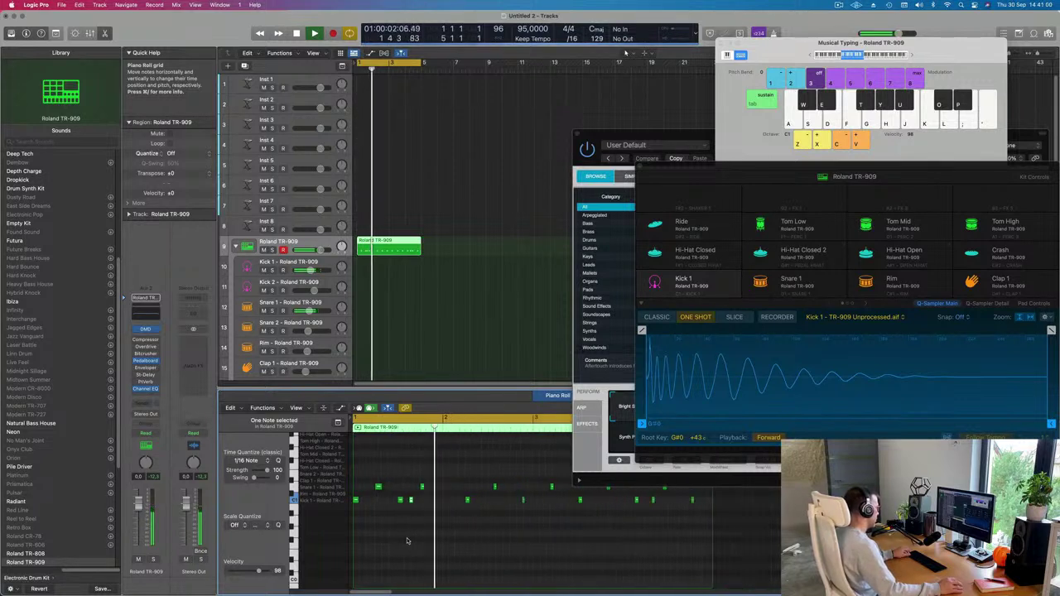
scroll(414, 530, down, 1)
key(Return)
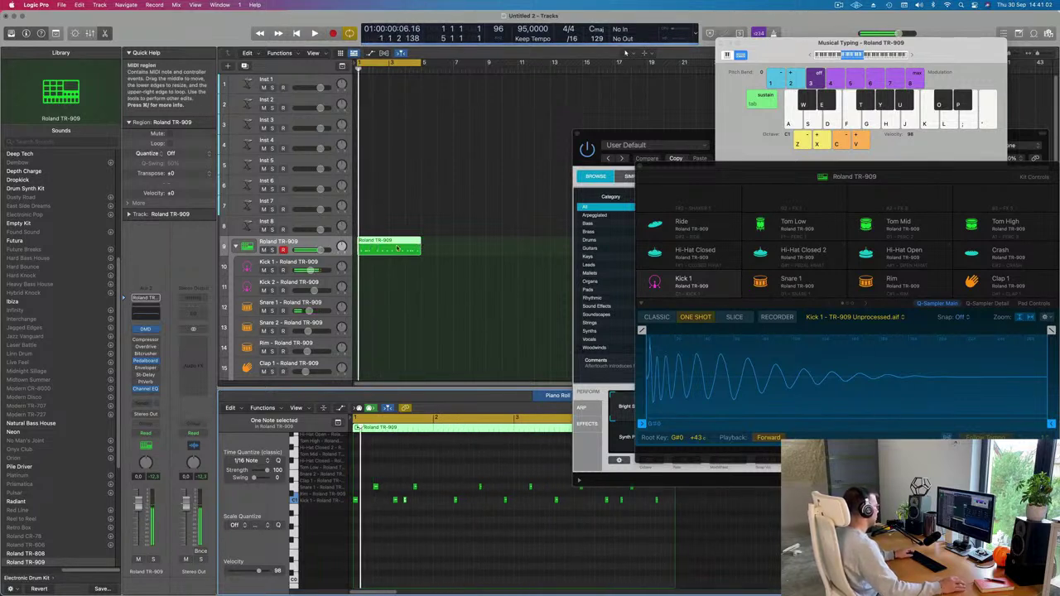
mouse_move(420, 245)
mouse_down()
mouse_move(379, 244)
mouse_move(420, 240)
mouse_up()
key(space)
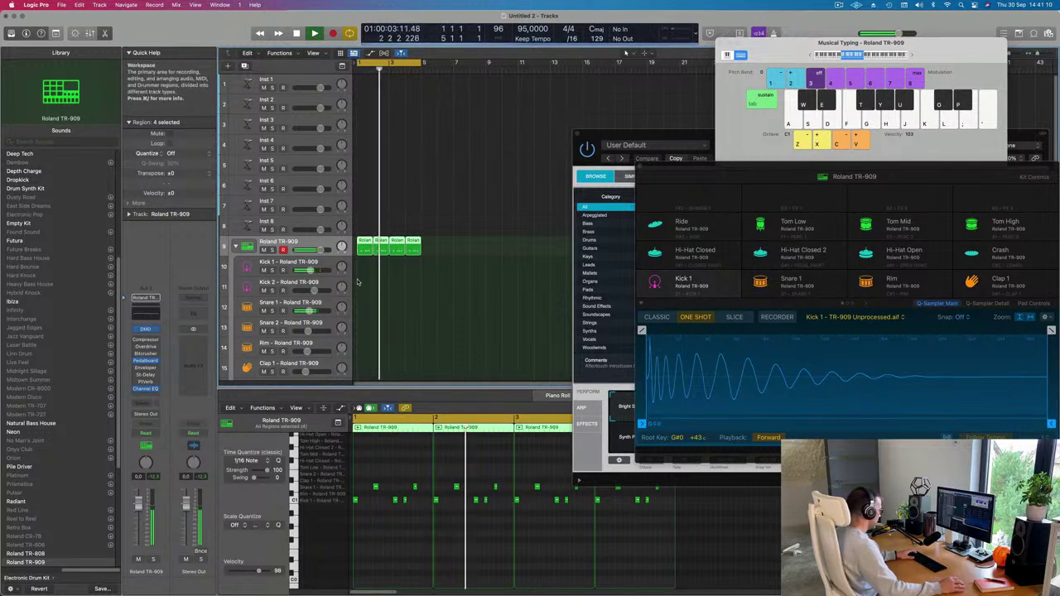
key(r)
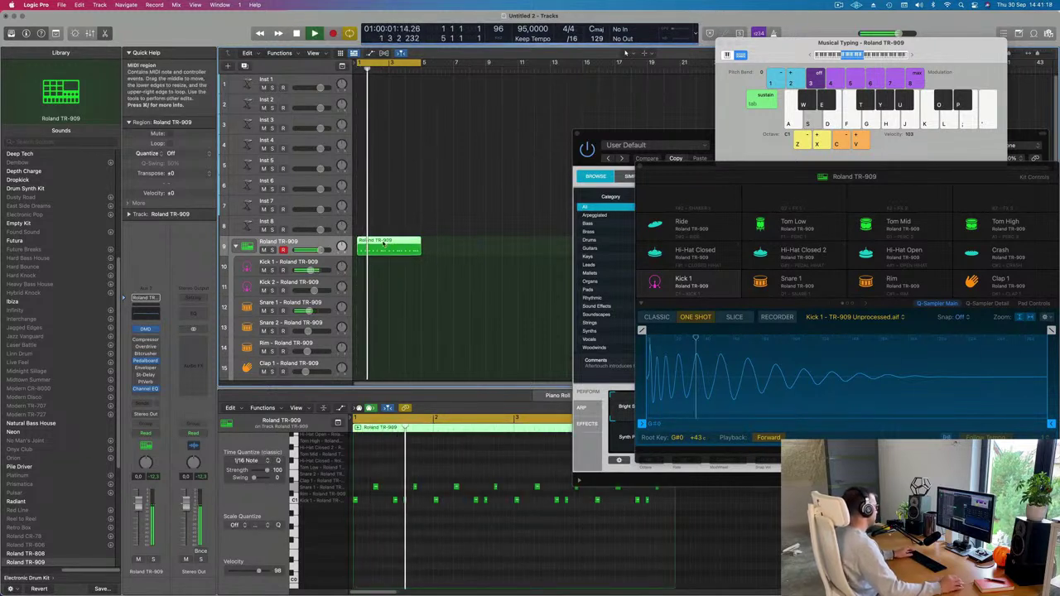
key(space)
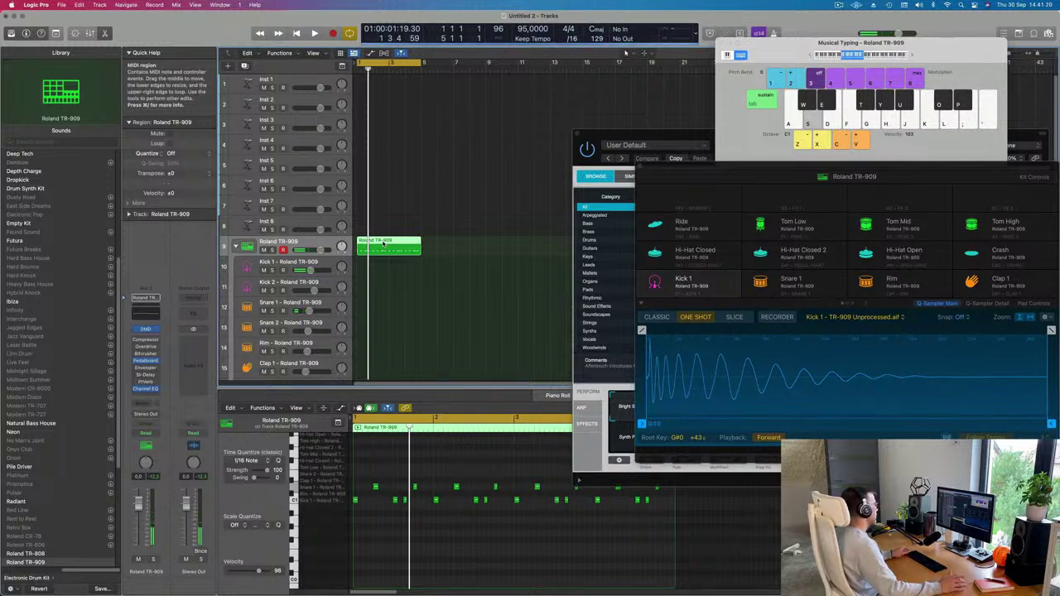
Step: Place the joined region on the Kick 1 track with a copy on Snare 1, and delete the snare notes from the Kick 1 region
drag(382, 243, 382, 317)
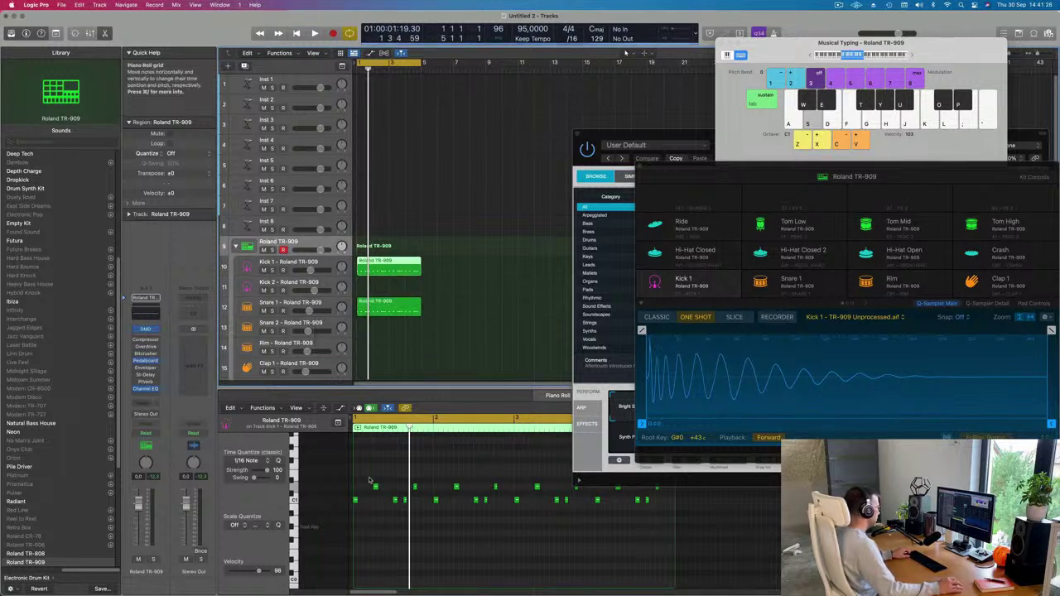
drag(369, 481, 675, 497)
key(Delete)
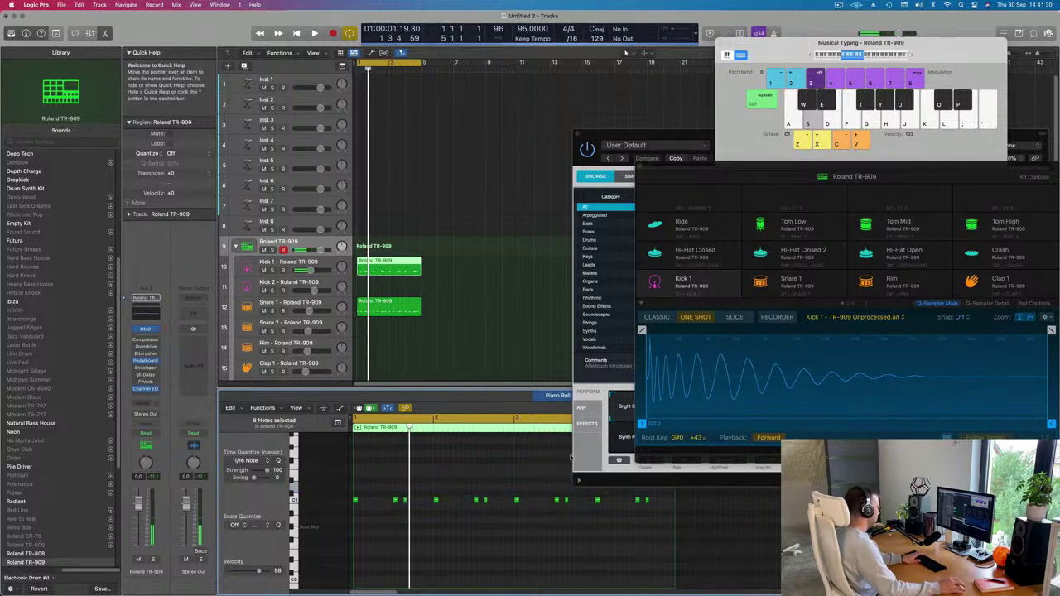
Step: Delete all kick notes from the Snare 1 region and transpose its remaining snare notes up
click(404, 308)
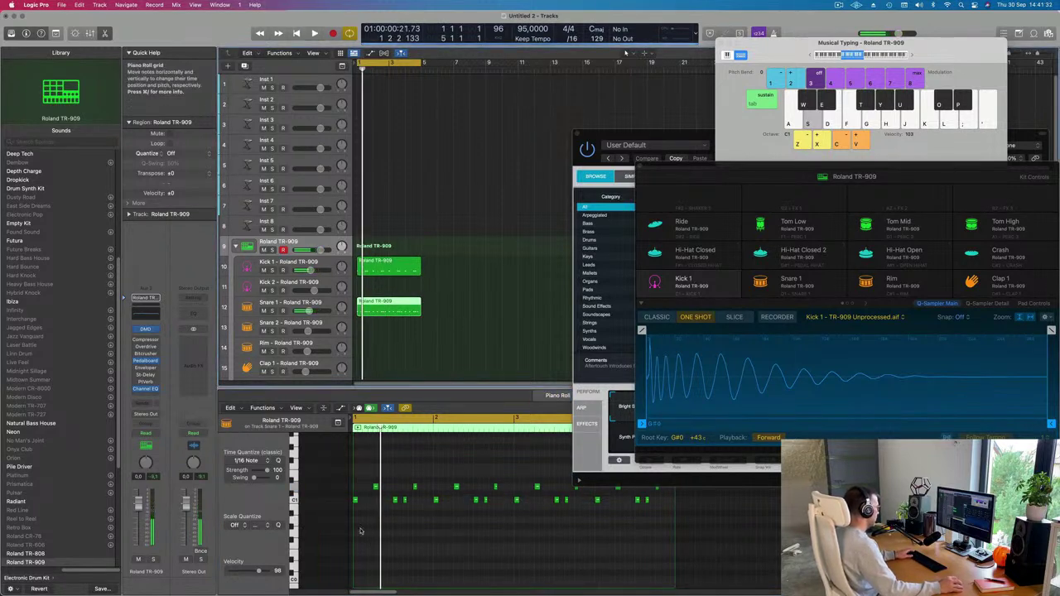
drag(358, 523, 712, 500)
key(Delete)
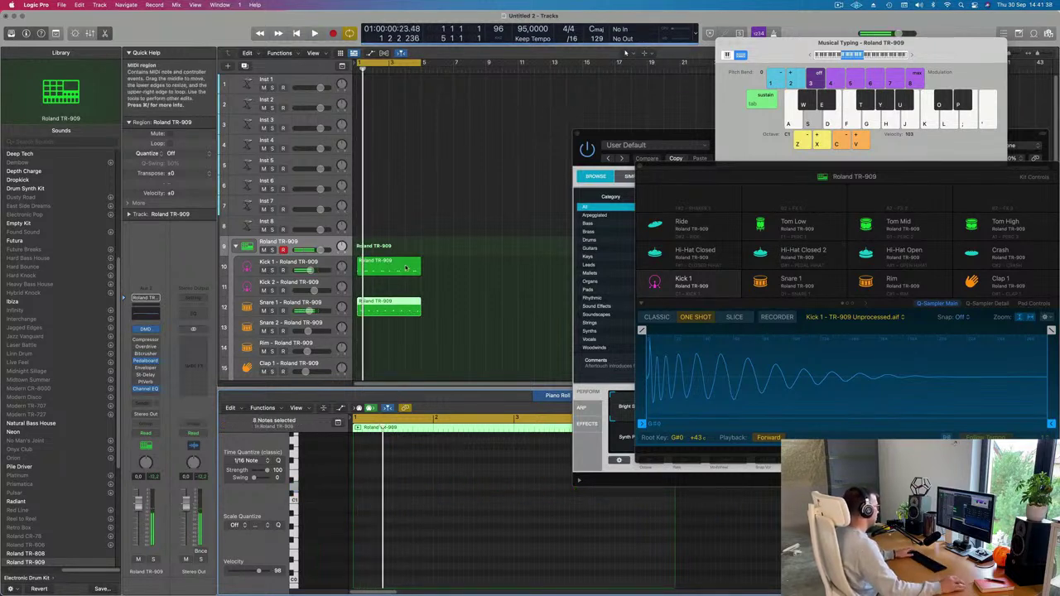
Step: Transpose all notes of the Kick 1 region down to C0 while listening to the beat
click(404, 267)
click(413, 524)
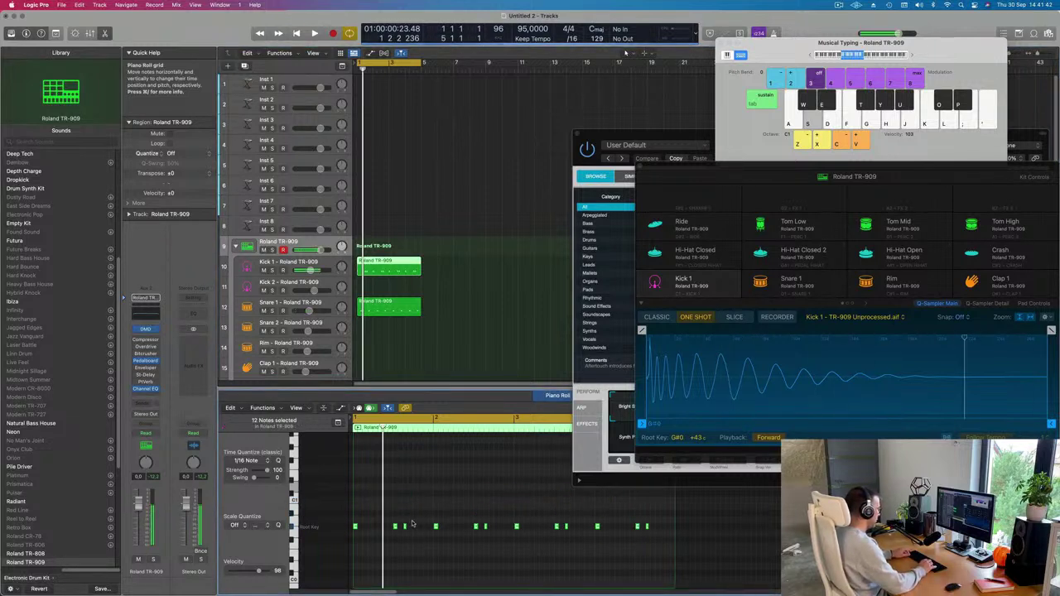
key(space)
key(alt+Down)
key(alt+Down)
key(alt+Down)
key(alt+Down)
key(alt+Down)
key(alt+Down)
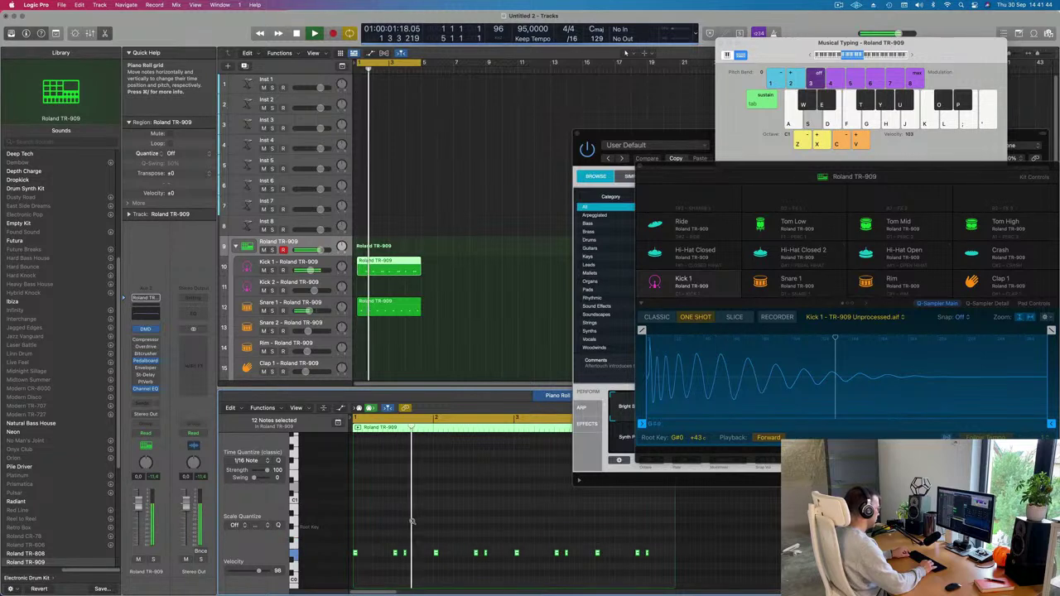
key(alt+Down)
key(alt+Down)
key(alt+Down)
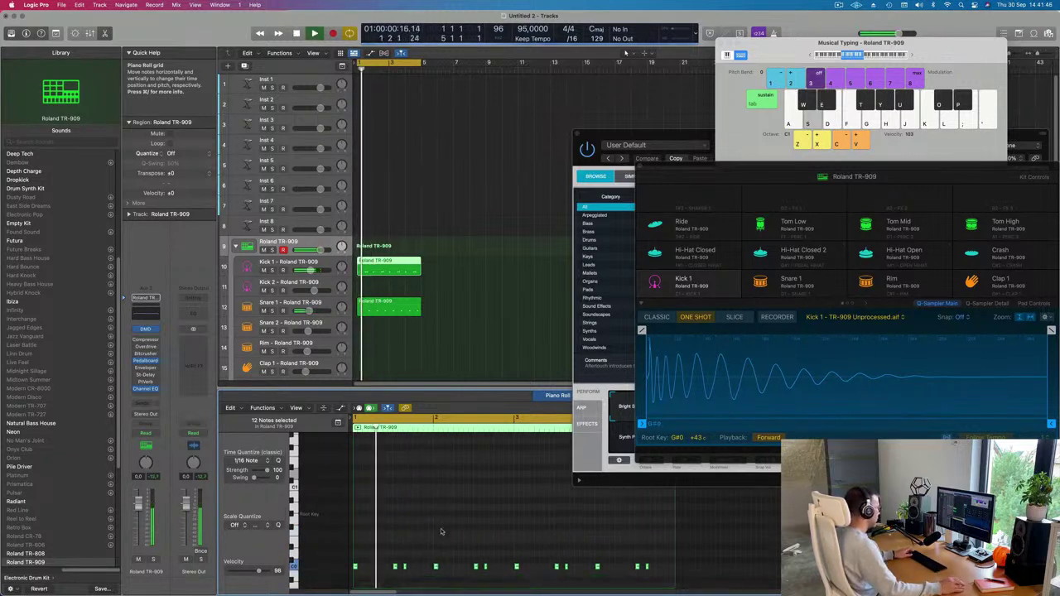
key(alt+Down)
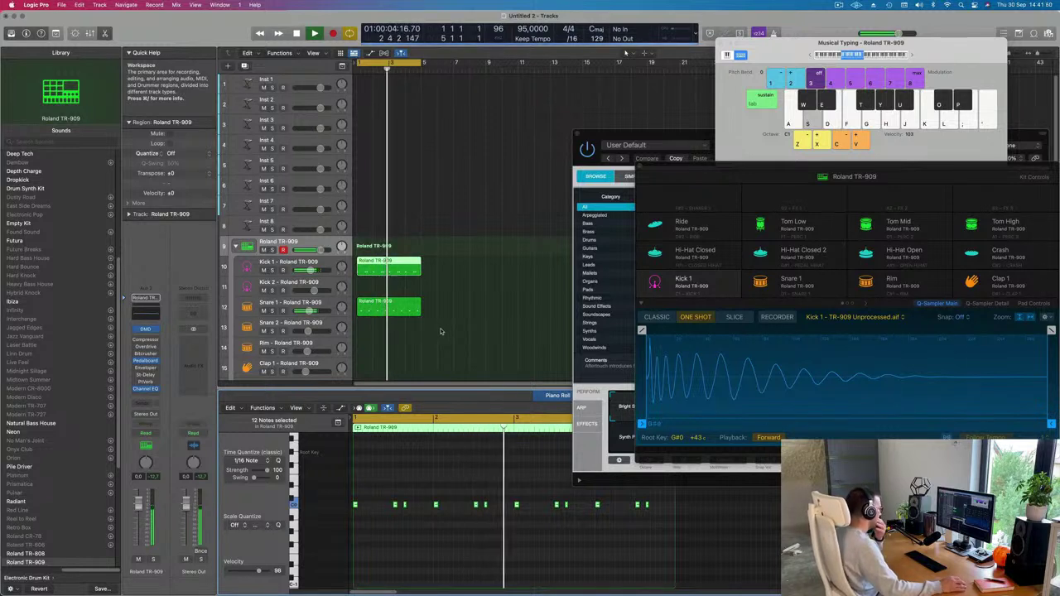
Step: Delete the last kick note of bars 2 and 4 in the Kick 1 region during playback from the start
key(Return)
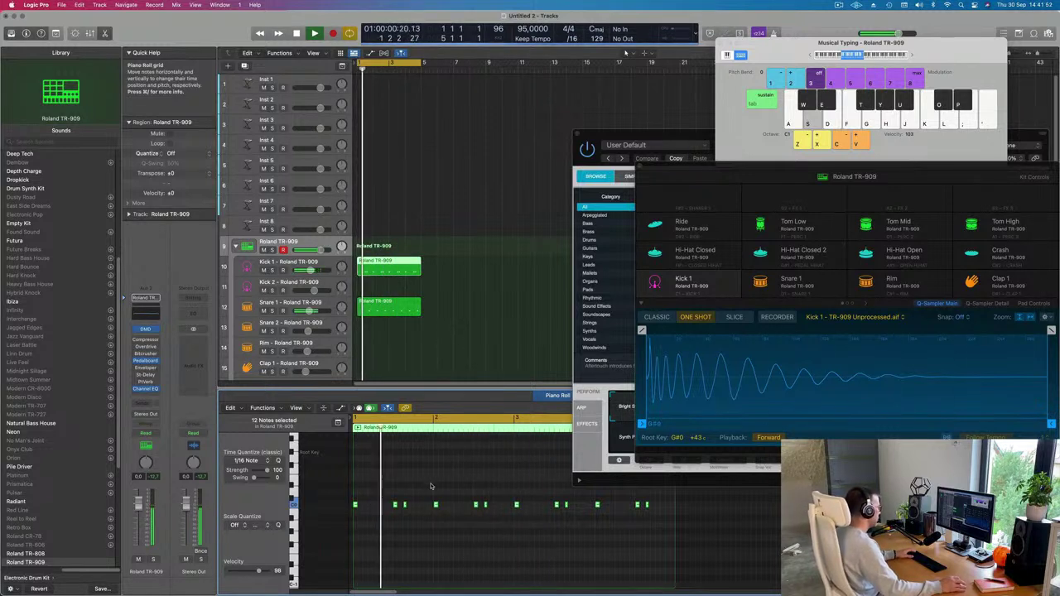
click(484, 504)
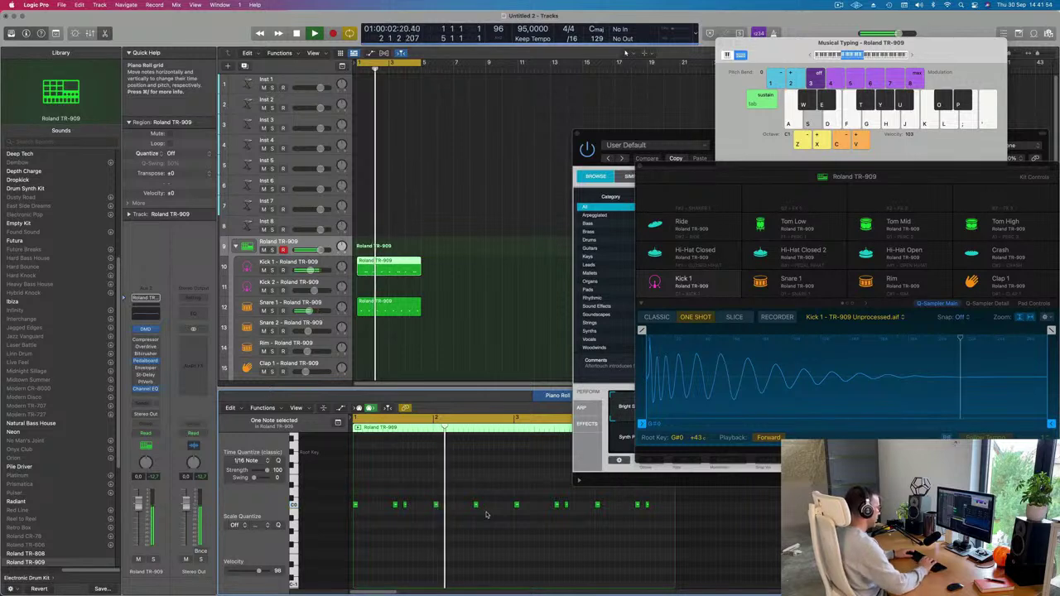
ctrl+alt+click(453, 516)
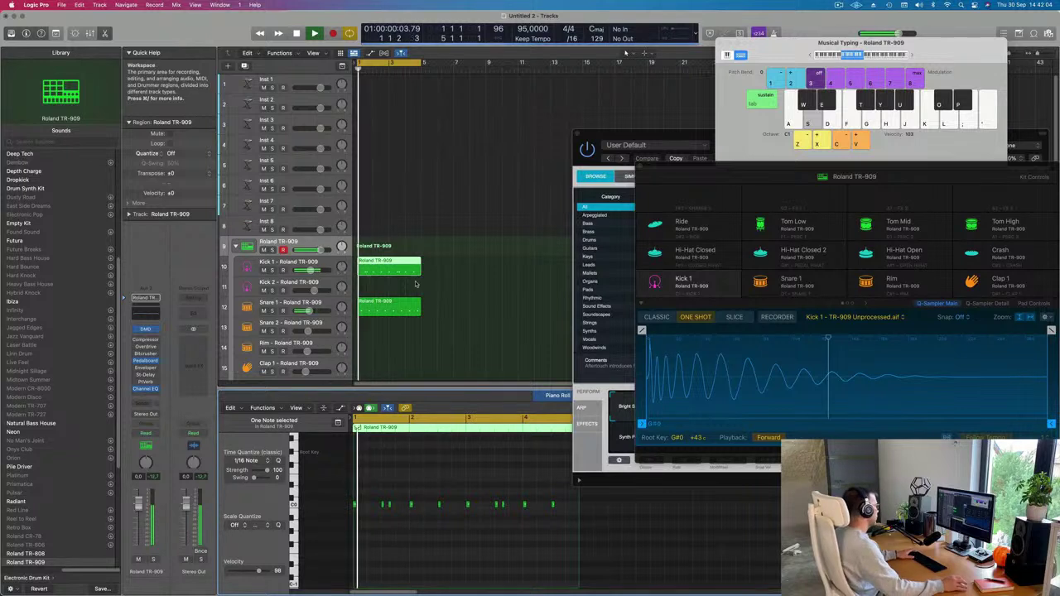
Step: Select the Kick 1 track and transpose all its notes down three semitones, comparing nearby pitches during playback
click(289, 261)
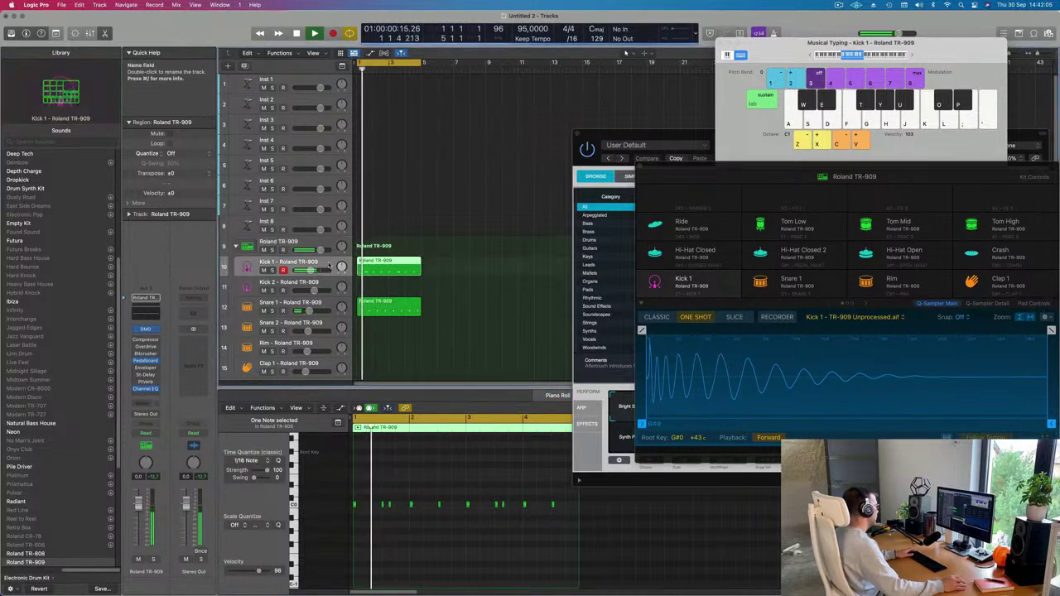
click(370, 527)
key(super+a)
key(alt+Down)
key(alt+Down)
key(alt+Down)
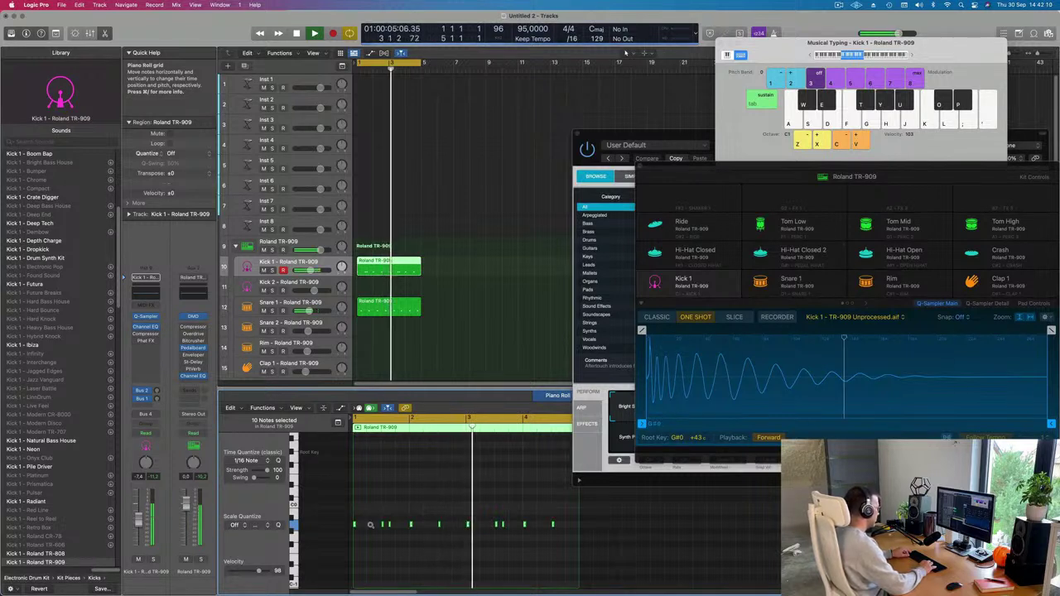
key(alt+Down)
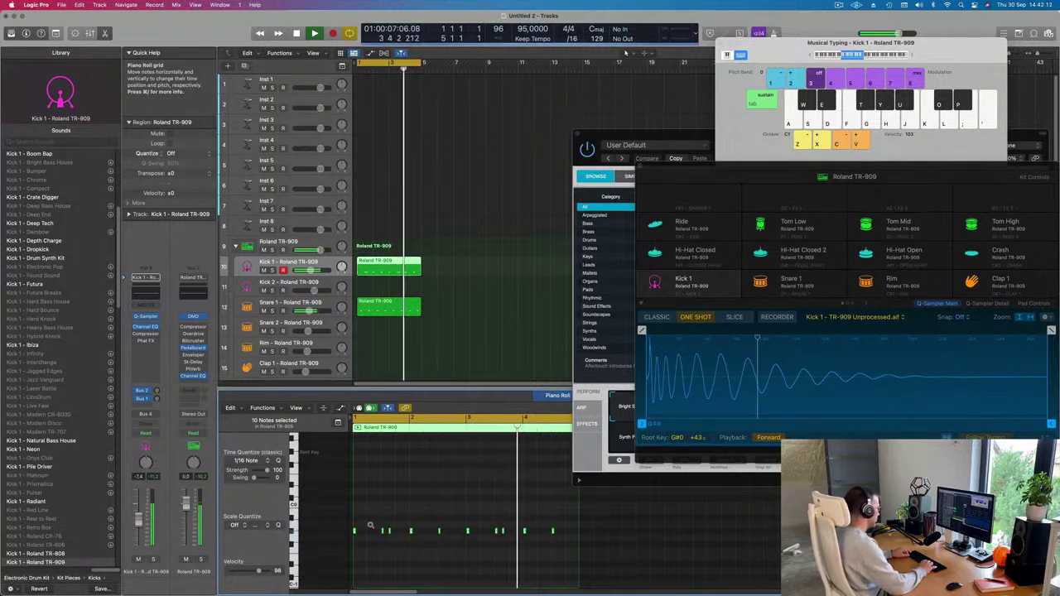
key(alt+Up)
key(alt+Up)
key(alt+Up)
key(alt+Up)
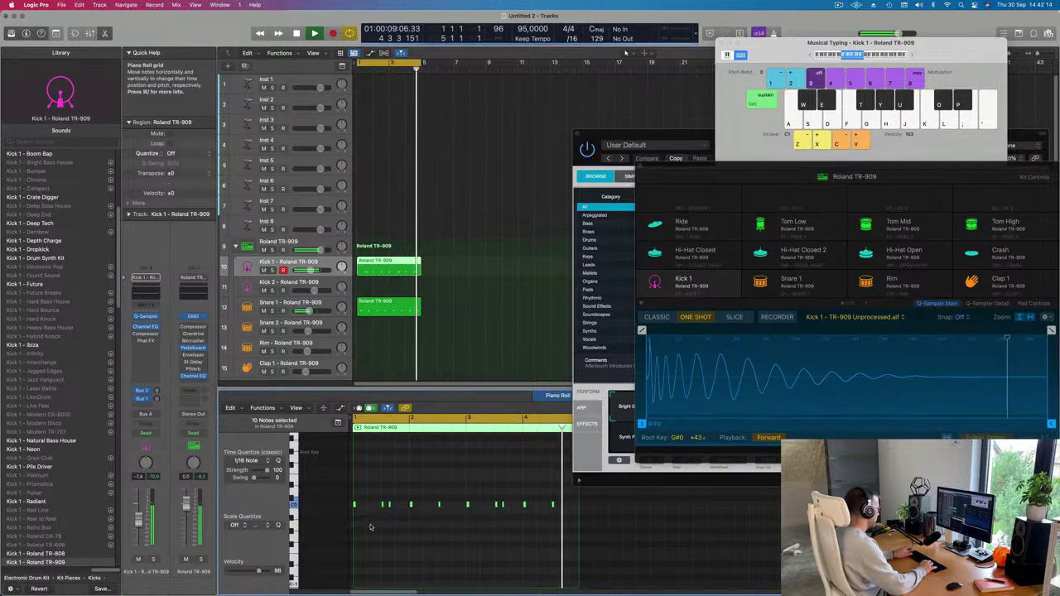
key(alt+Down)
key(alt+Down)
key(alt+Down)
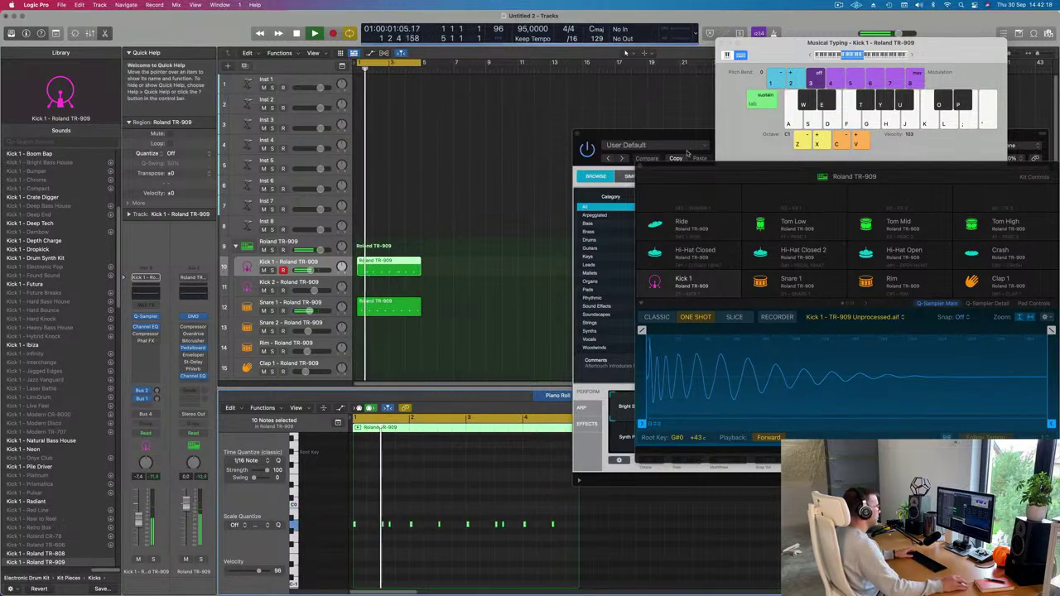
Step: Move the Inst 1 synth and drum kit windows aside to uncover the Piano Roll and its kick notes
drag(693, 133, 905, 130)
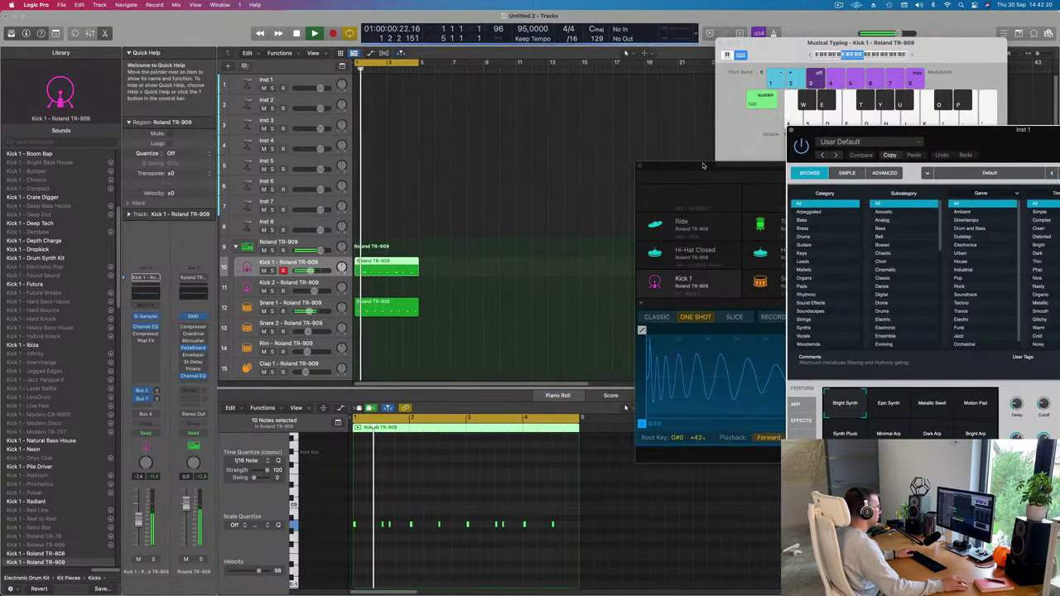
drag(702, 167, 940, 157)
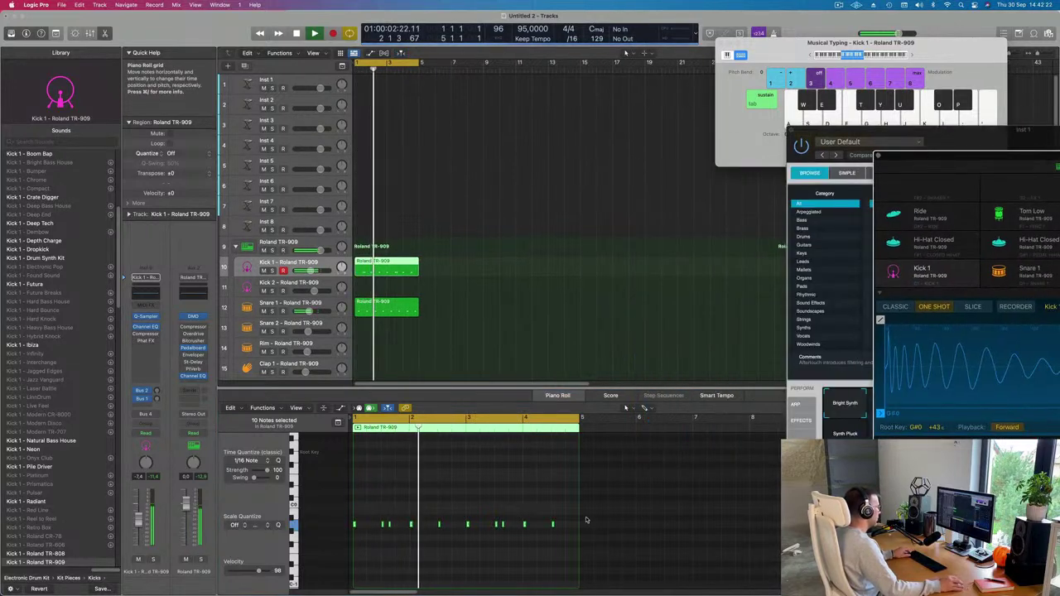
scroll(634, 414, right, 3)
scroll(642, 507, left, 1)
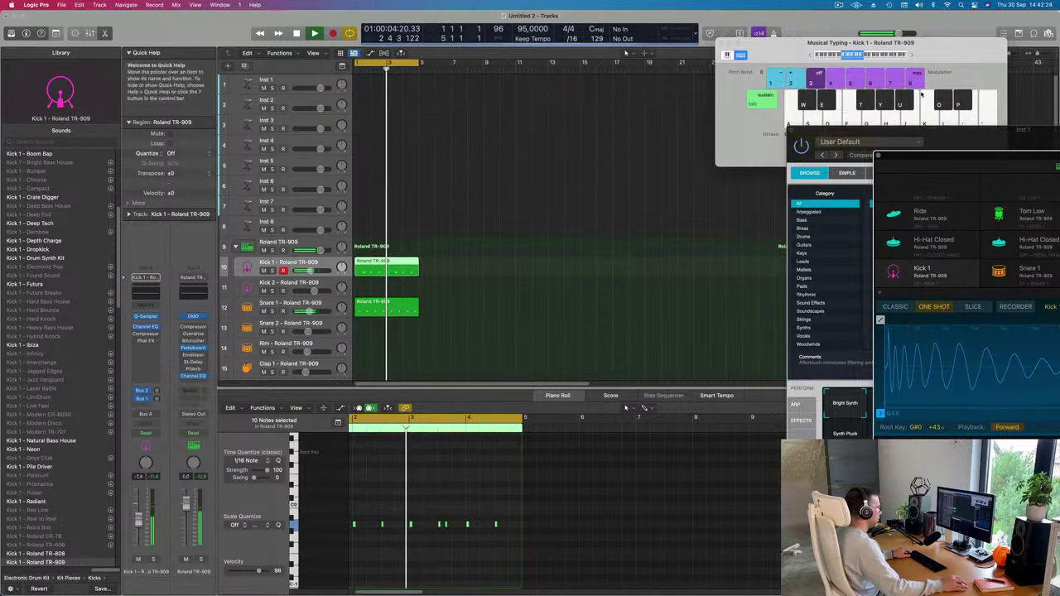
click(382, 524)
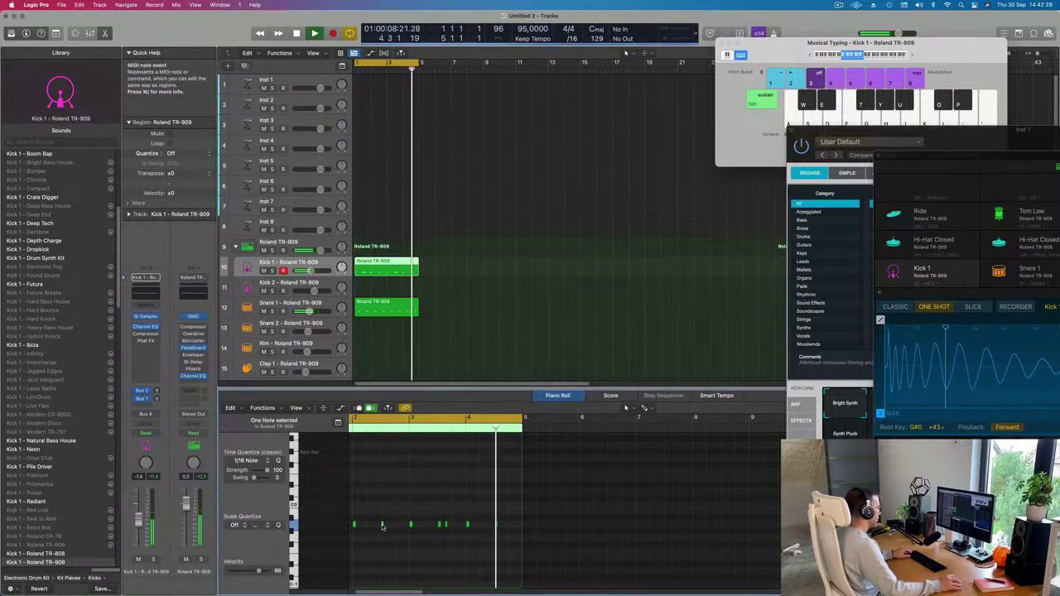
Step: Transpose all notes of the Snare 1 region to A1 and set the Snare 1 track volume to -12.0 dB
scroll(604, 507, down, 2)
scroll(603, 506, down, 3)
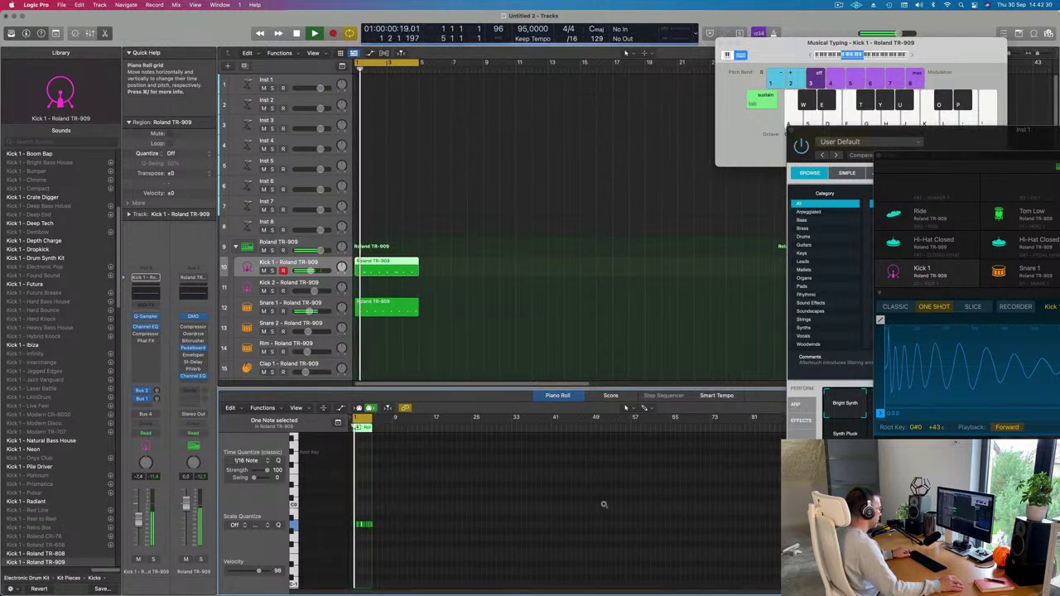
scroll(591, 505, up, 2)
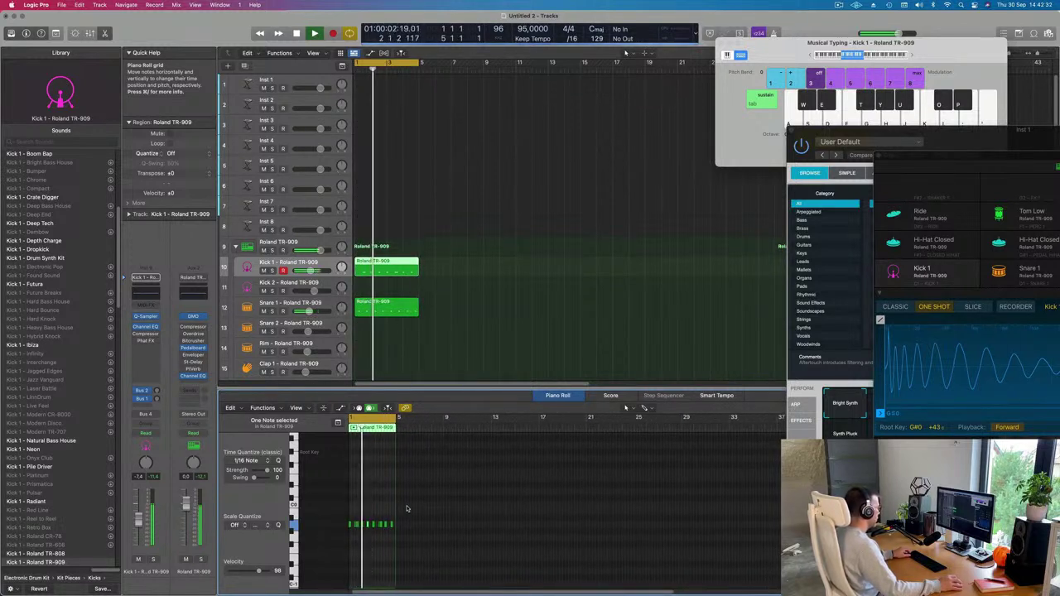
click(393, 311)
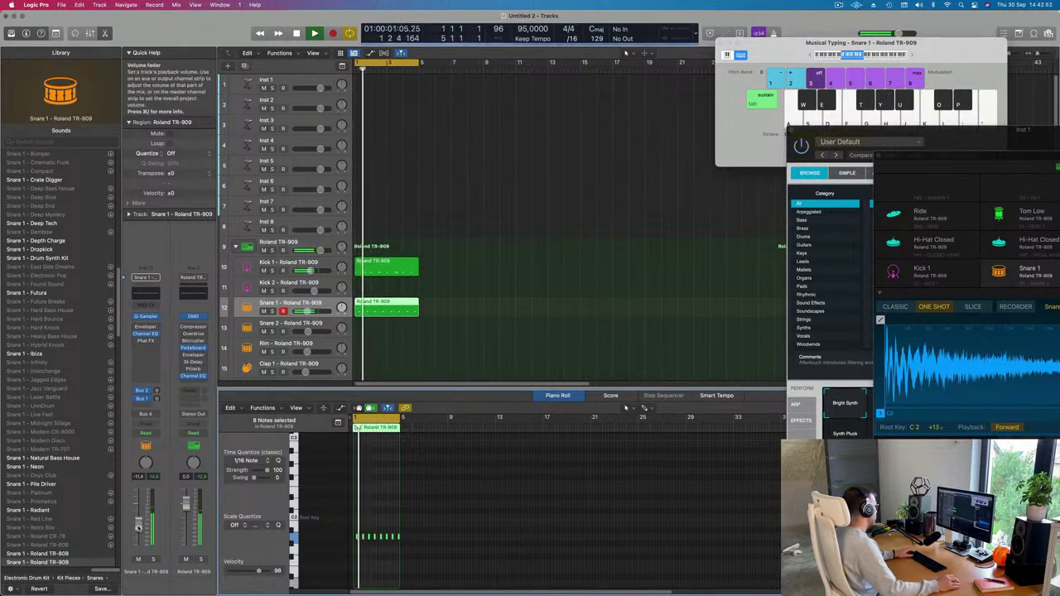
Step: Copy the Kick 1 region onto the first Hi-Hat Closed track, aligned to the same four bars
scroll(437, 314, down, 5)
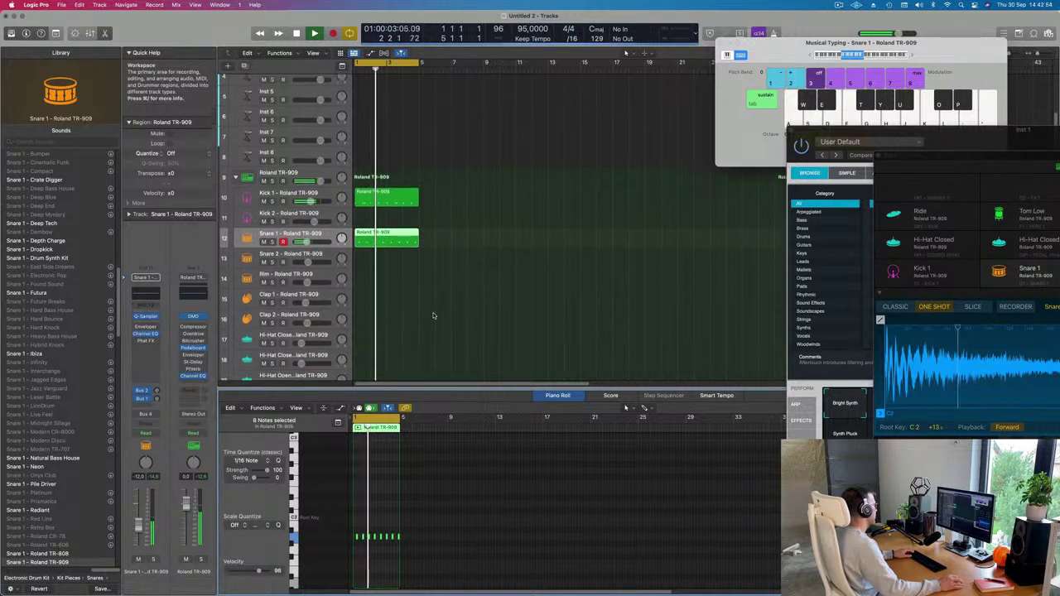
scroll(437, 315, down, 2)
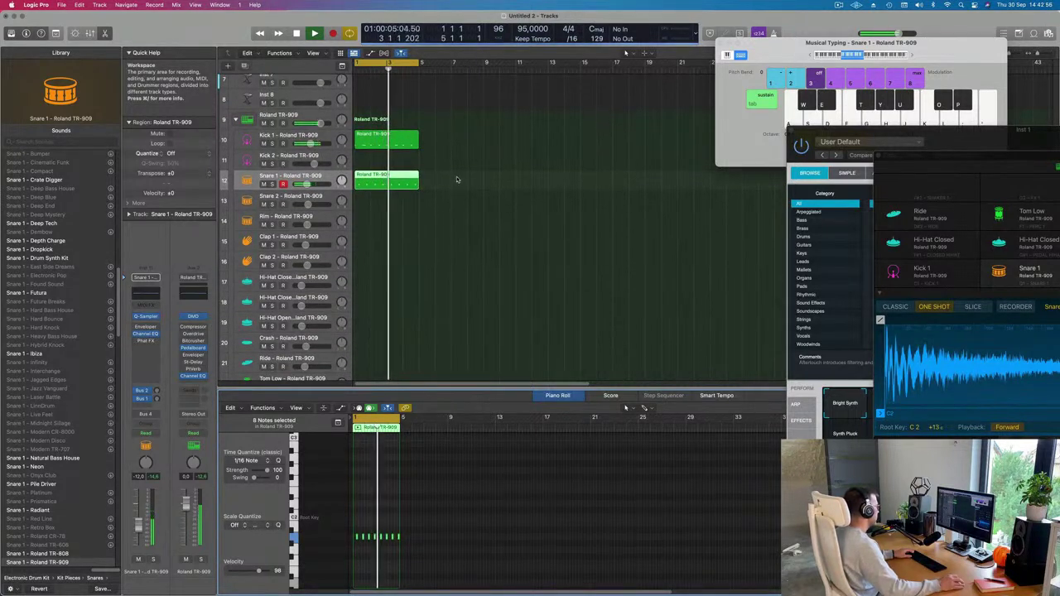
click(382, 145)
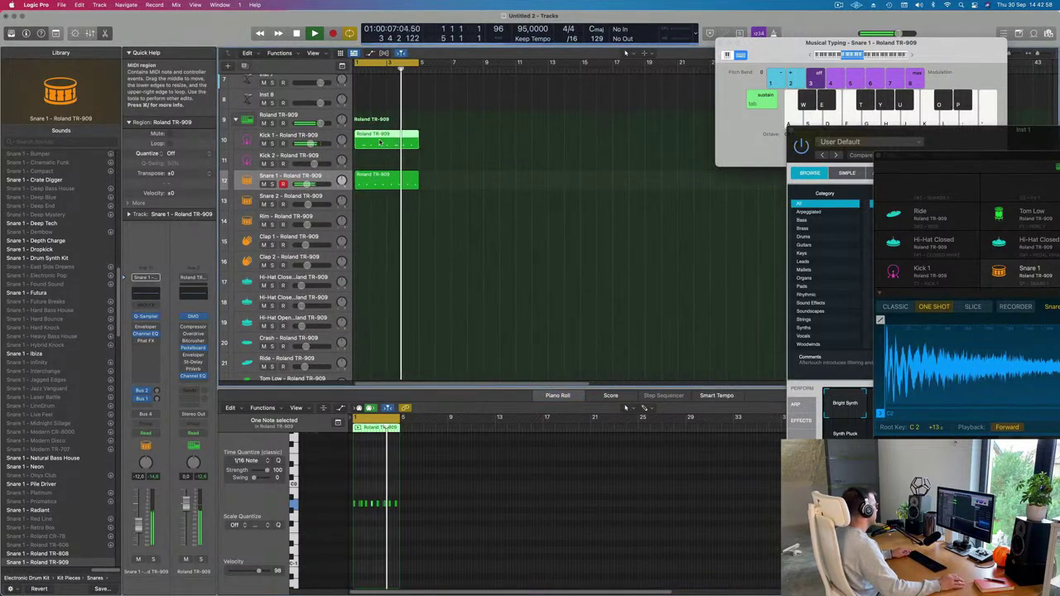
drag(380, 142, 381, 280)
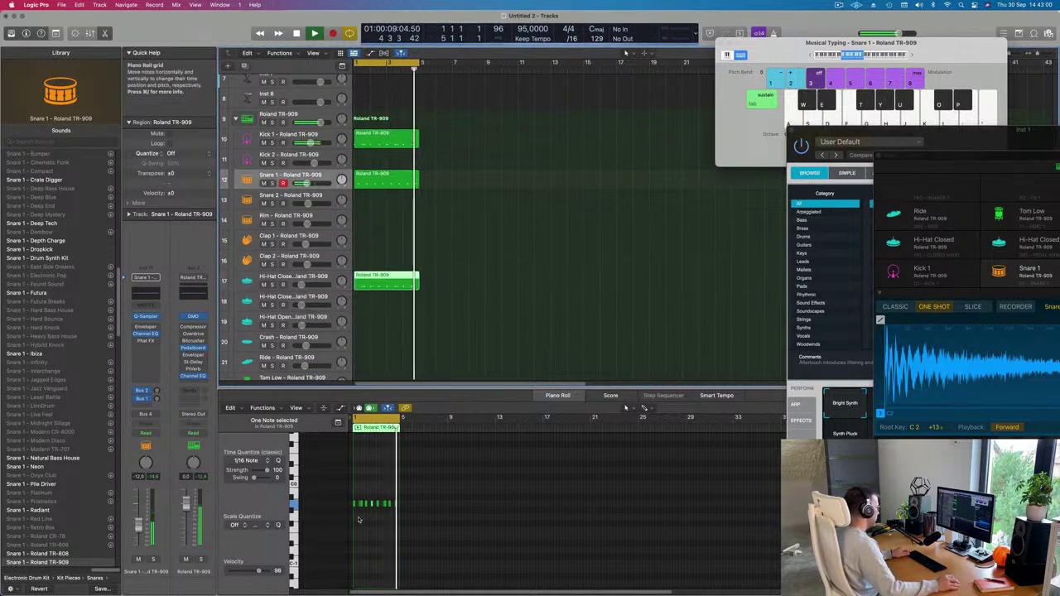
Step: Stop playback and delete every note except the first from the Hi-Hat Closed region
scroll(359, 520, up, 3)
key(space)
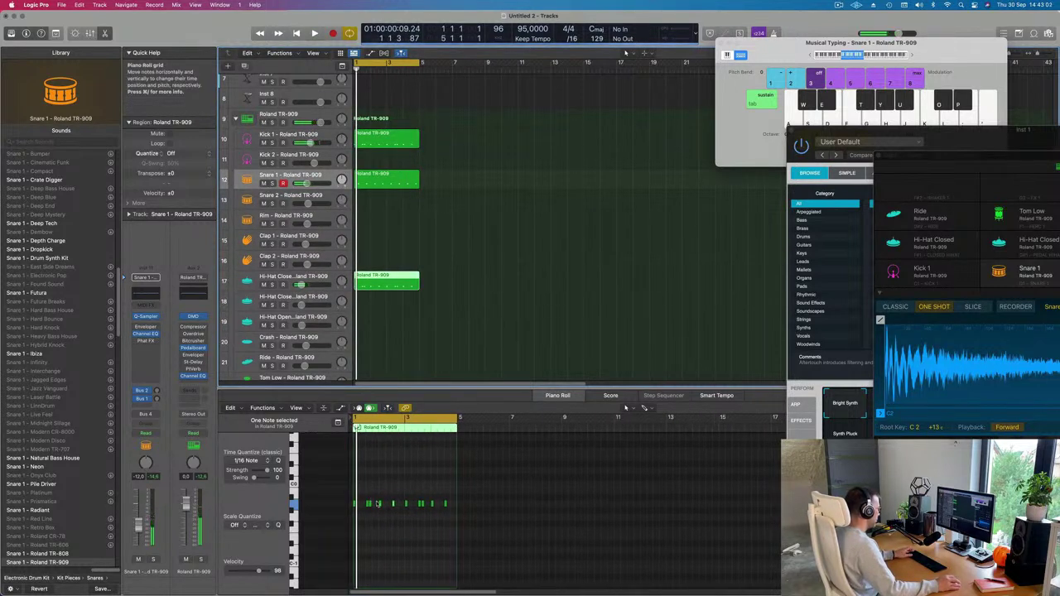
drag(463, 519, 364, 499)
key(Delete)
scroll(380, 499, up, 2)
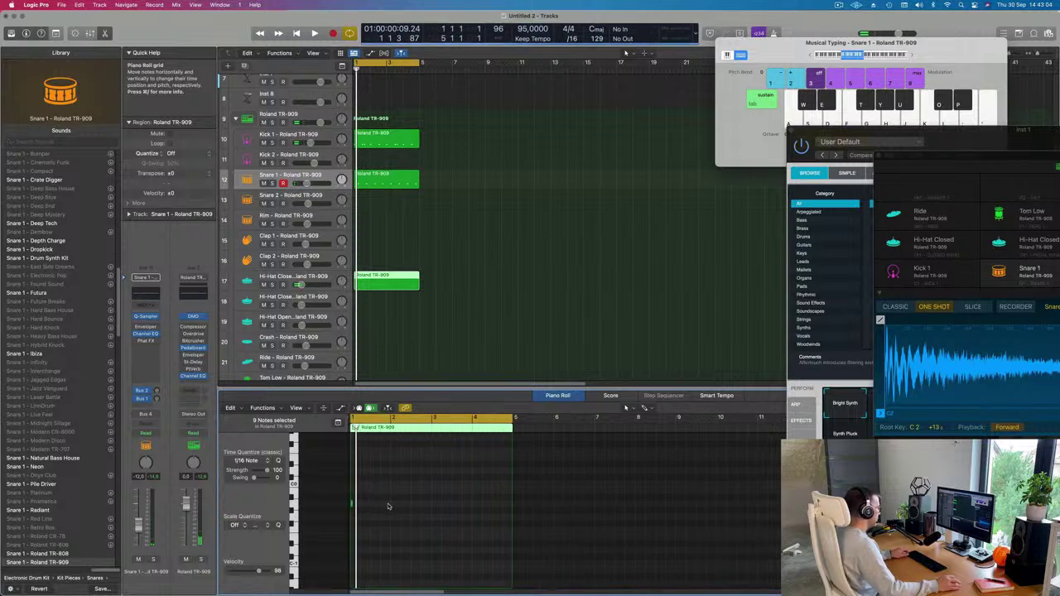
Step: Move the remaining Hi-Hat Closed note to the first off-beat and copy it to build four evenly spaced off-beat notes in bar 1
scroll(395, 505, up, 4)
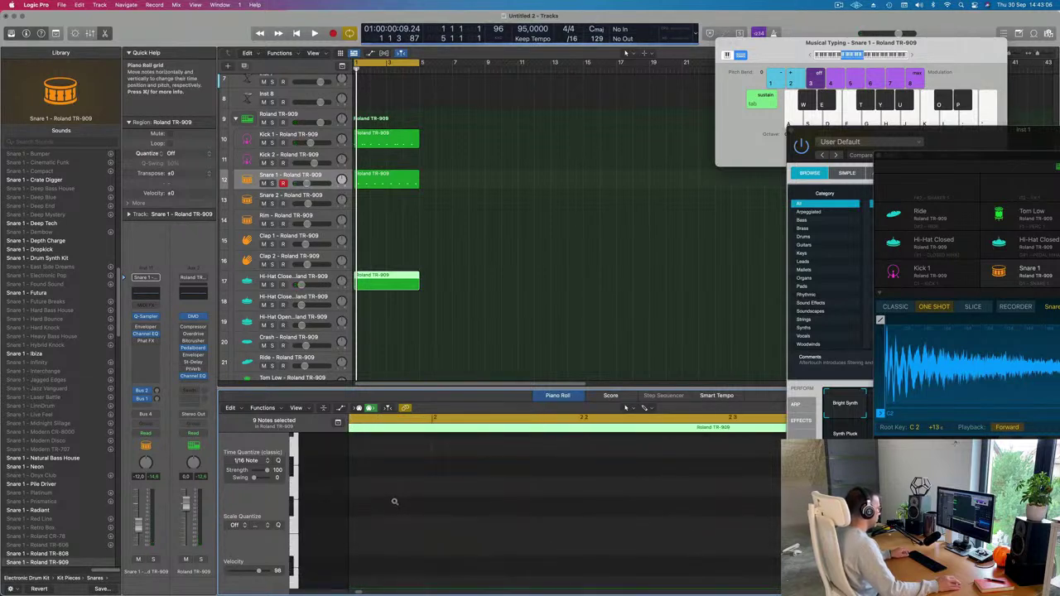
scroll(393, 503, down, 5)
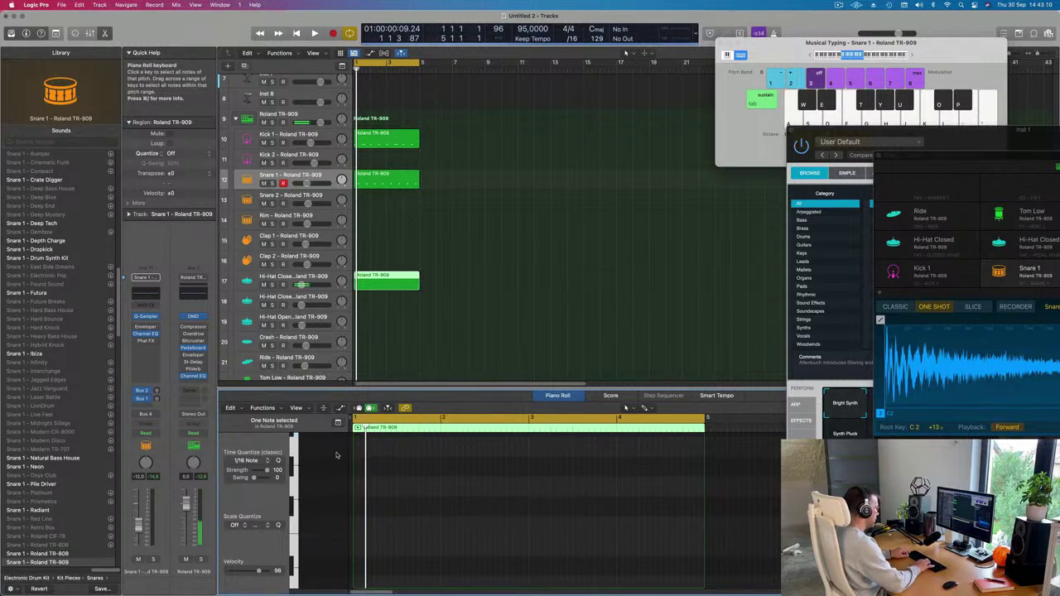
scroll(447, 501, up, 5)
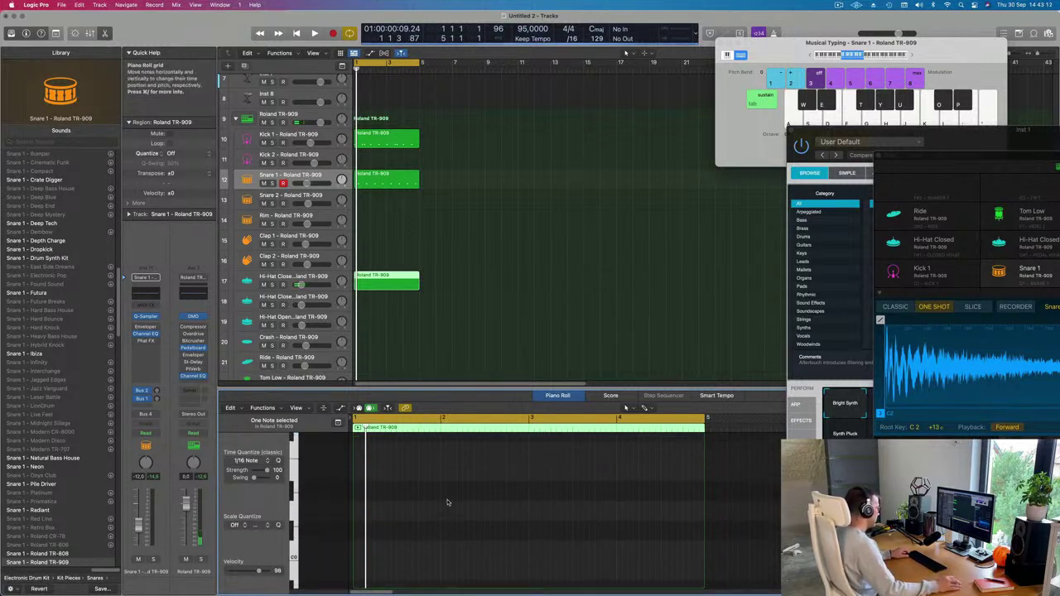
scroll(447, 502, up, 5)
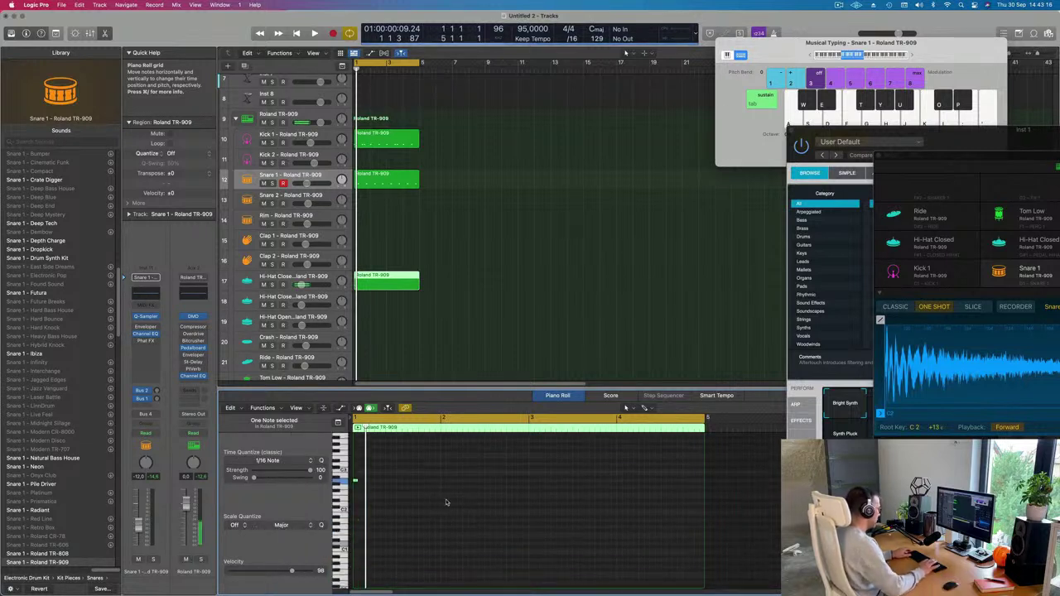
scroll(389, 490, up, 3)
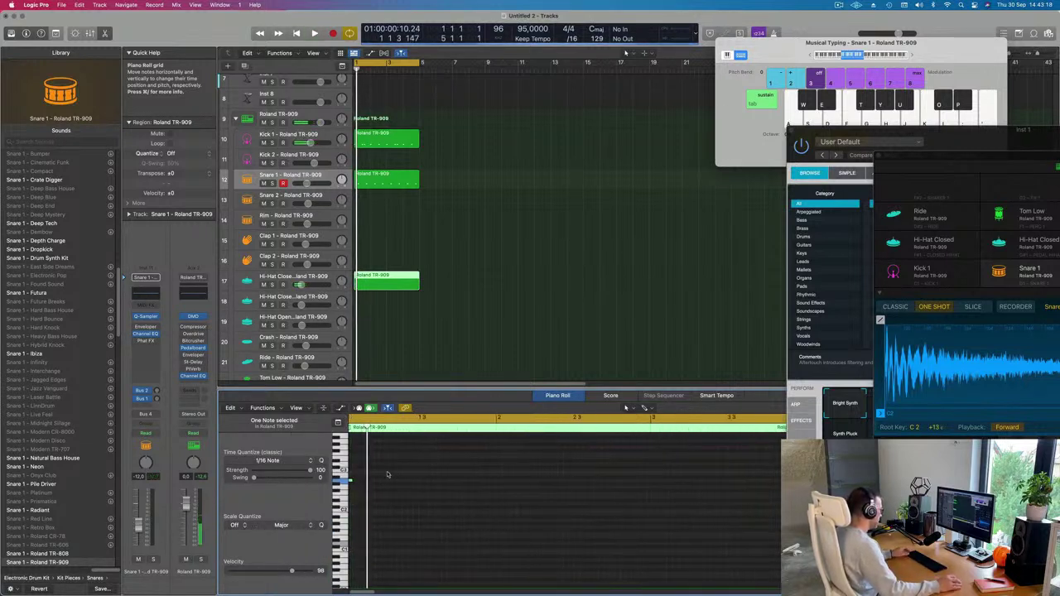
scroll(385, 487, left, 1)
drag(359, 482, 374, 485)
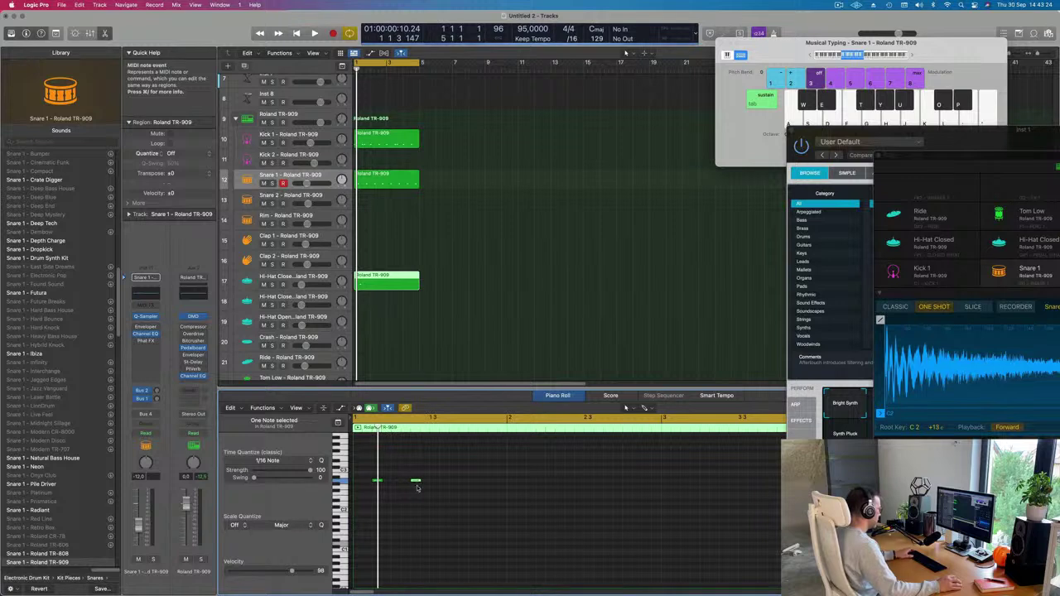
drag(370, 466, 430, 494)
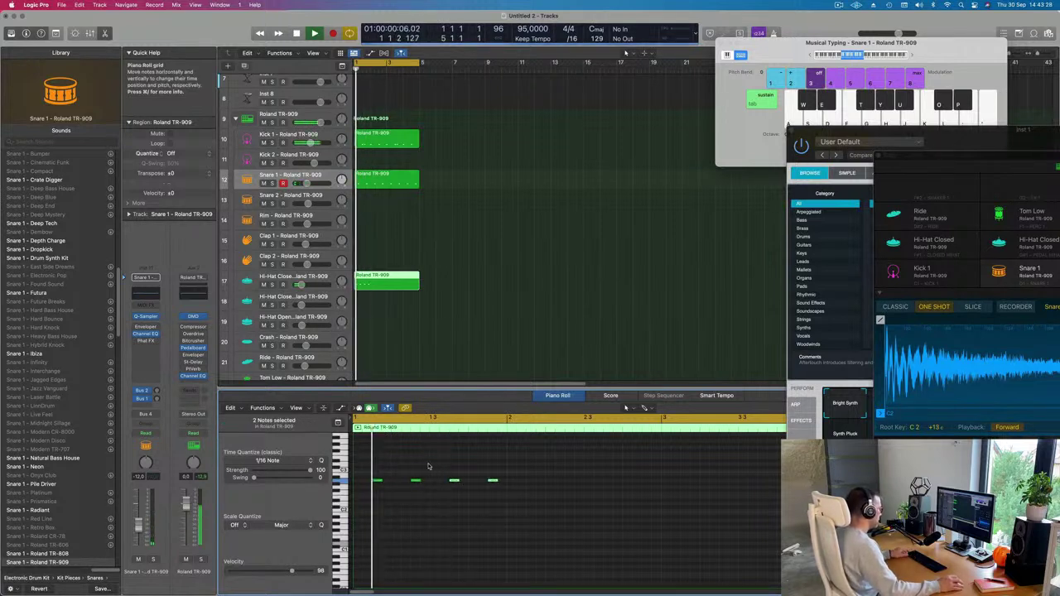
Step: Split the Hi-Hat Closed region at bar 2, delete the empty remainder, and repeat the one-bar region three times to fill four bars
key(super+Left)
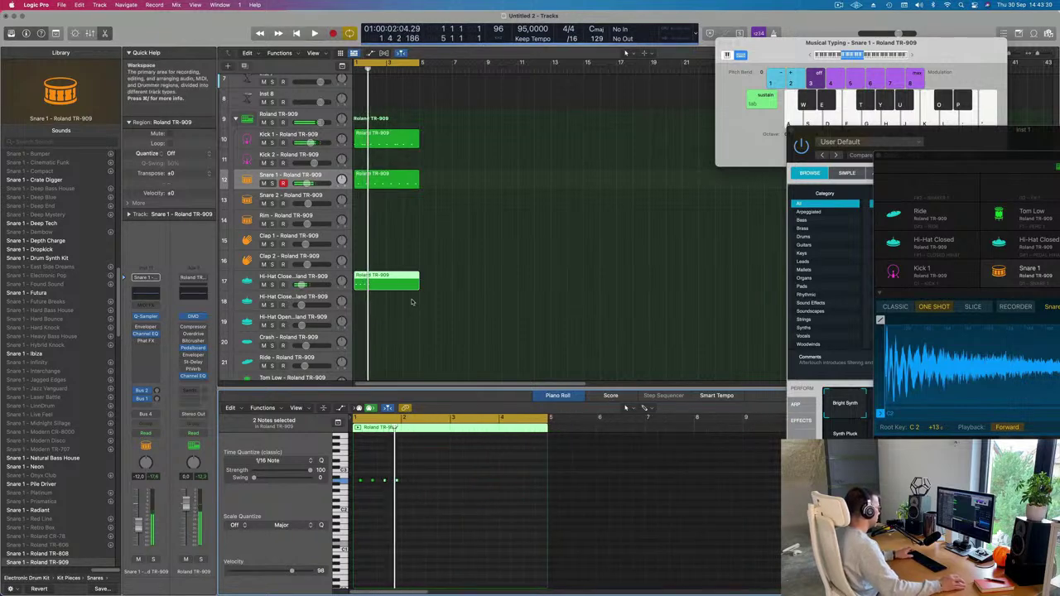
super+click(372, 288)
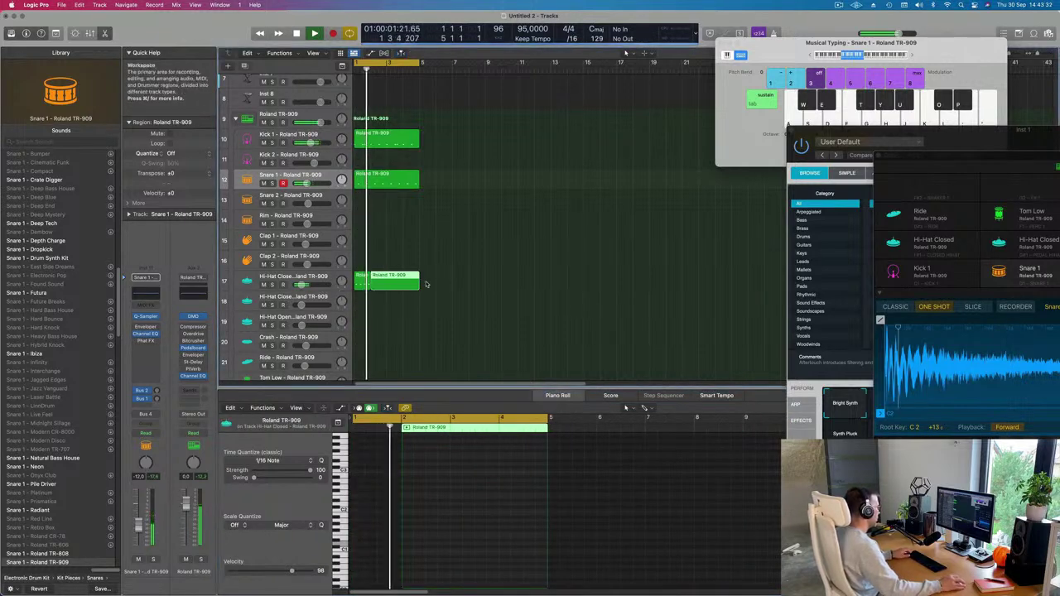
key(Delete)
drag(347, 284, 347, 286)
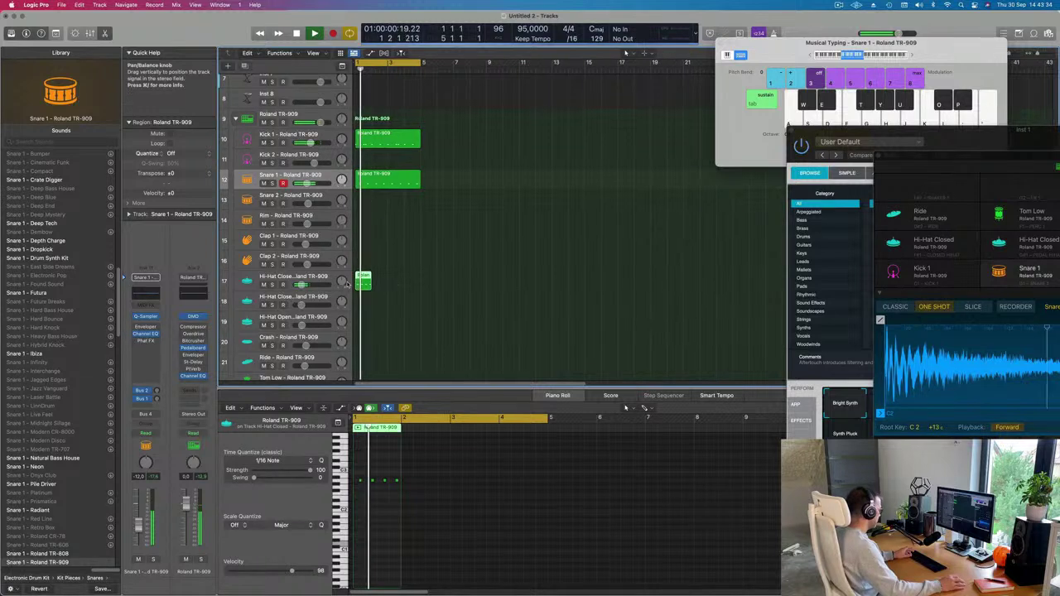
key(super+r)
key(super+r)
key(super+r)
Step: Copy the first one-bar Hi-Hat Closed region onto the Tom Low track at bar 1 and delete all its notes except the last
scroll(388, 331, down, 4)
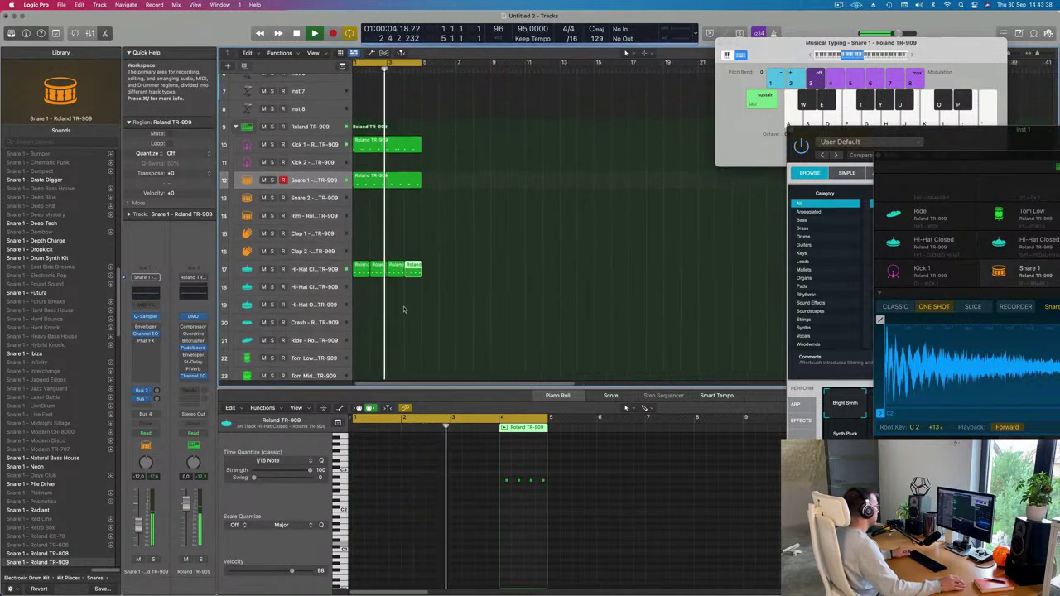
scroll(385, 205, down, 3)
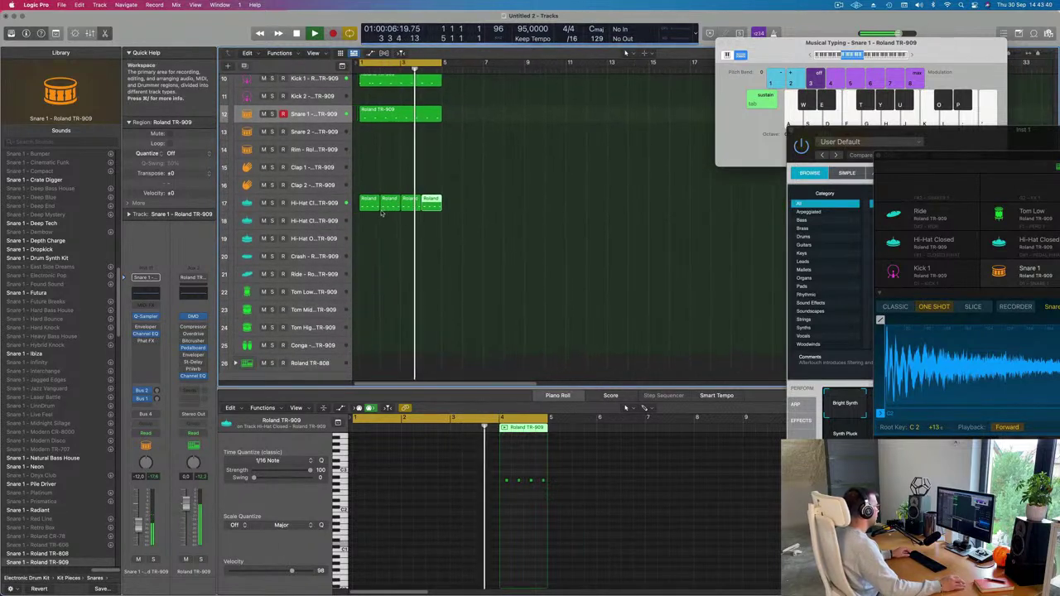
drag(358, 201, 364, 291)
scroll(356, 507, up, 2)
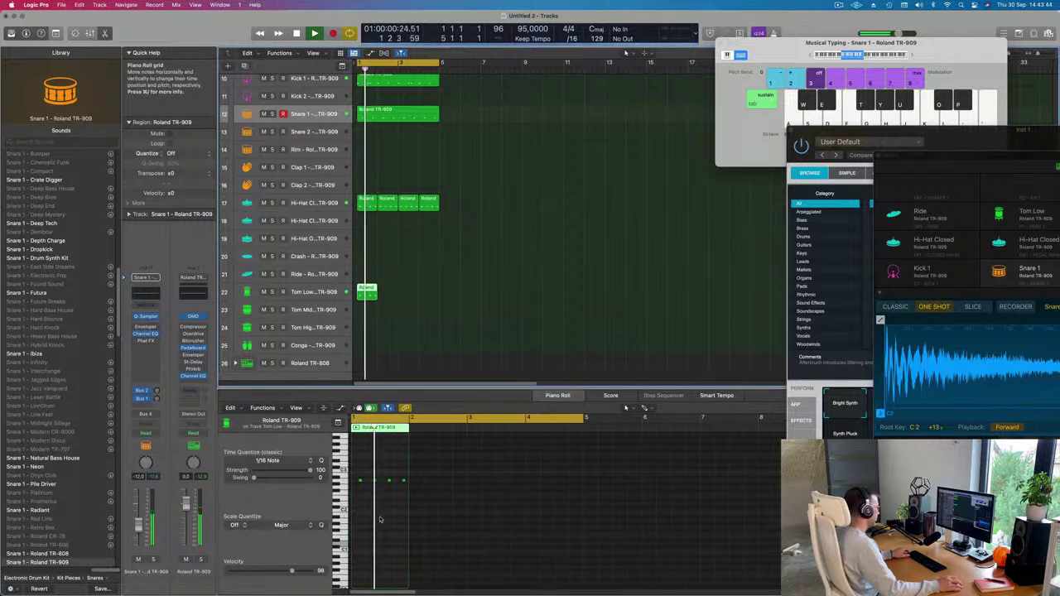
key(Return)
drag(360, 474, 518, 513)
Step: Transpose the single Tom Low note down to the octave just below C1
click(511, 481)
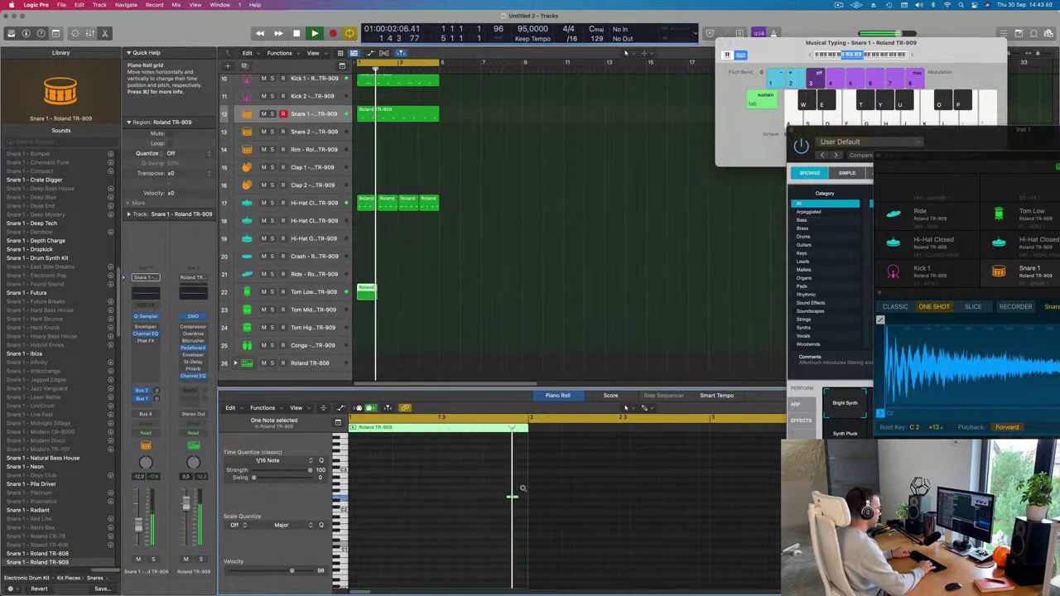
key(alt+Down)
key(alt+Down)
key(alt+Down)
key(alt+Down)
key(alt+Down)
key(alt+Down)
key(alt+Down)
key(alt+Down)
key(alt+Down)
key(alt+Down)
key(alt+Down)
key(alt+Down)
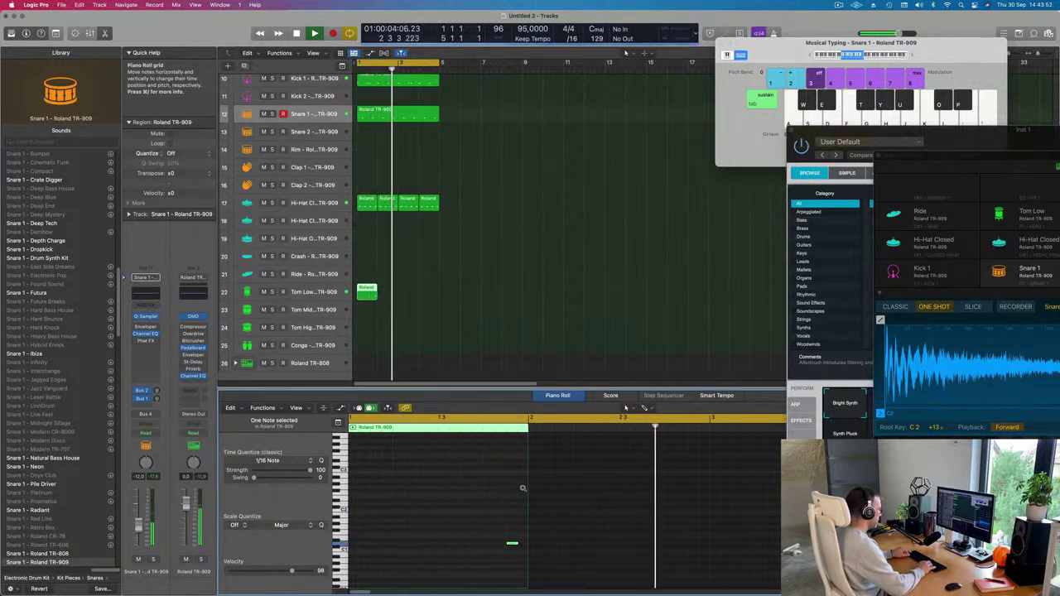
key(alt+Down)
key(alt+Down)
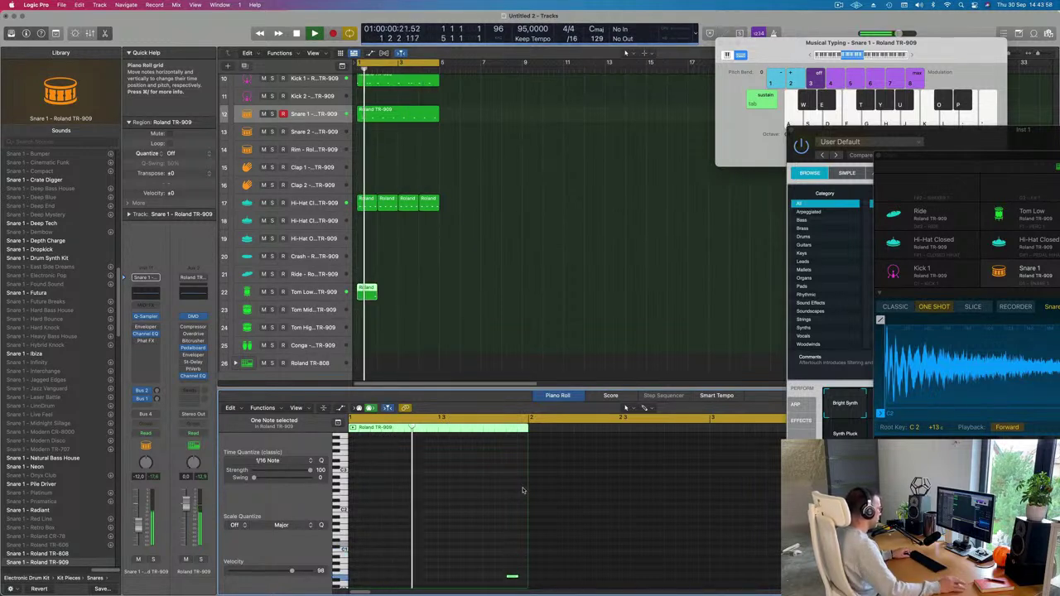
Step: Repeat the one-bar Tom Low region three times so it fills the four bars
key(super+Left)
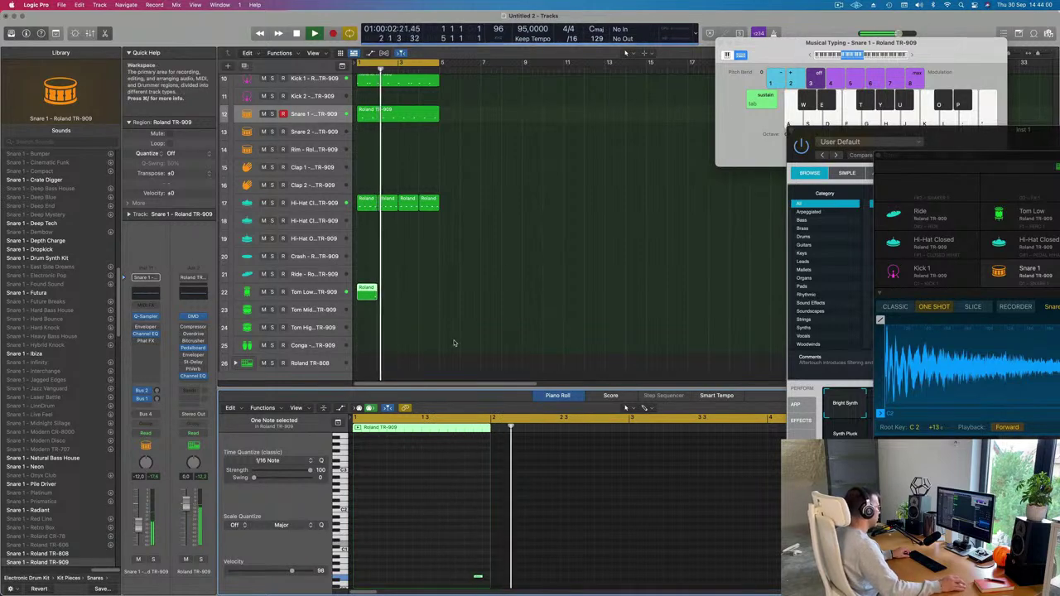
click(372, 293)
key(super+r)
key(super+r)
key(super+r)
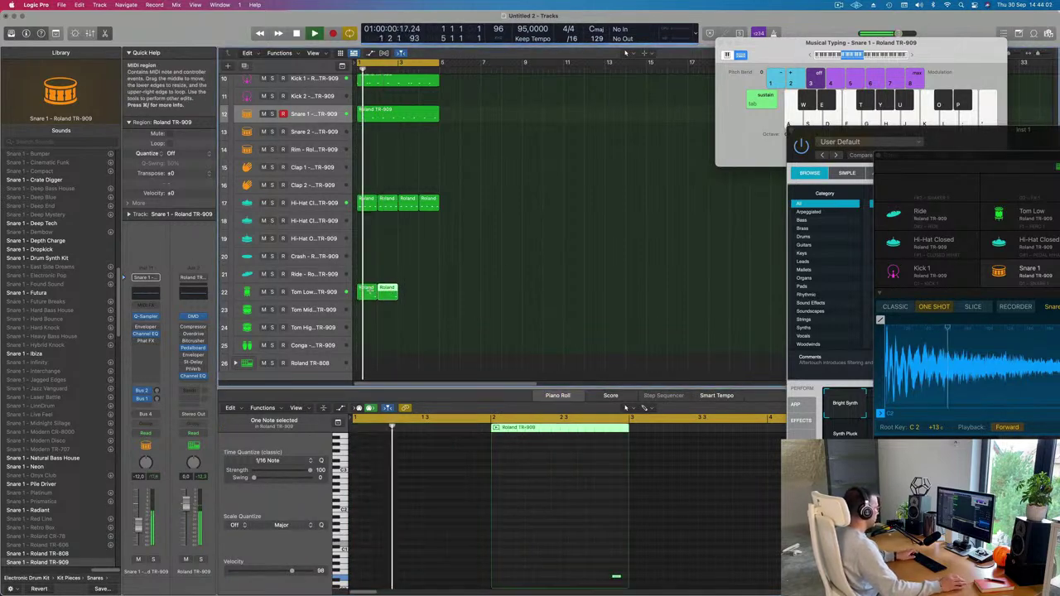
Step: Select the Inst 1 track and enlarge its track height
scroll(471, 299, up, 2)
scroll(470, 298, up, 4)
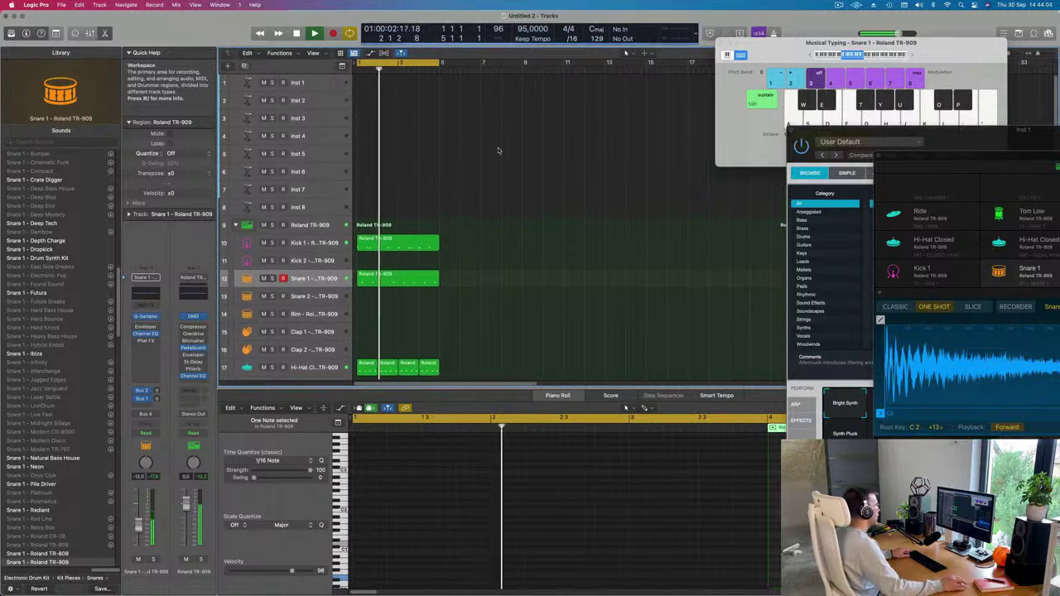
click(315, 81)
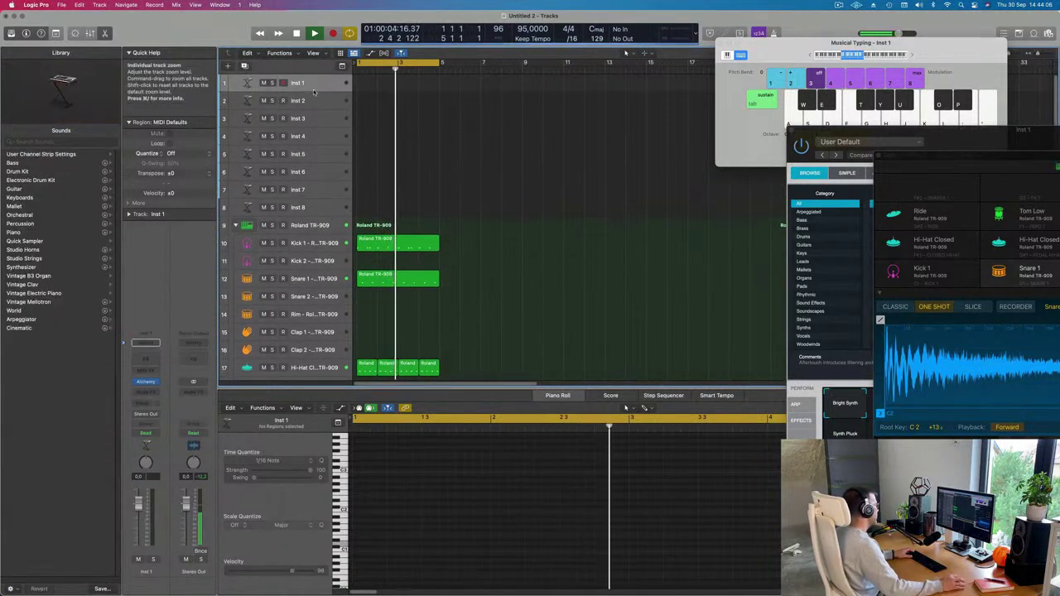
drag(313, 91, 309, 146)
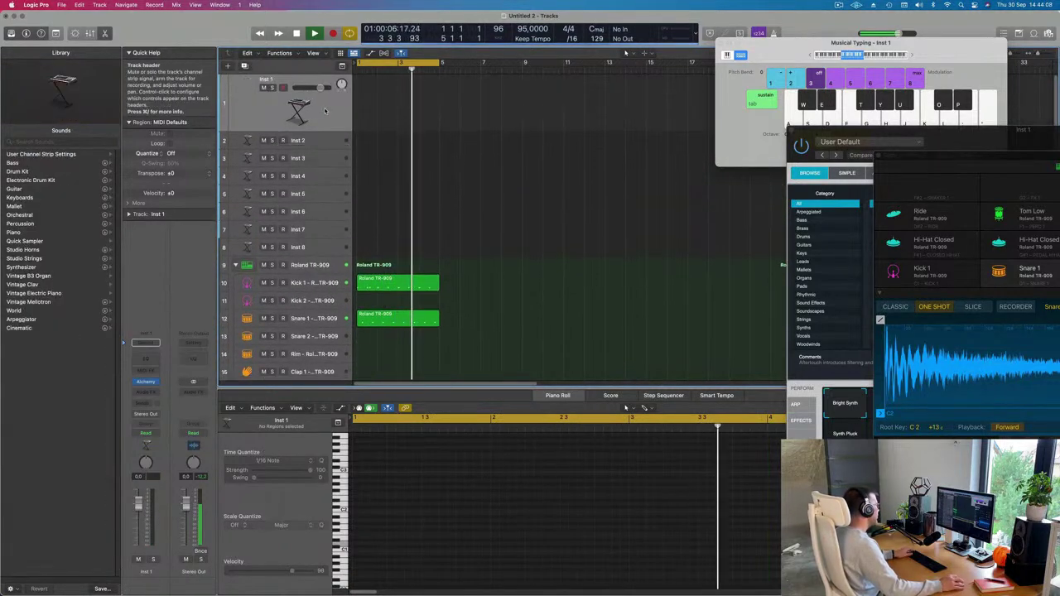
click(154, 382)
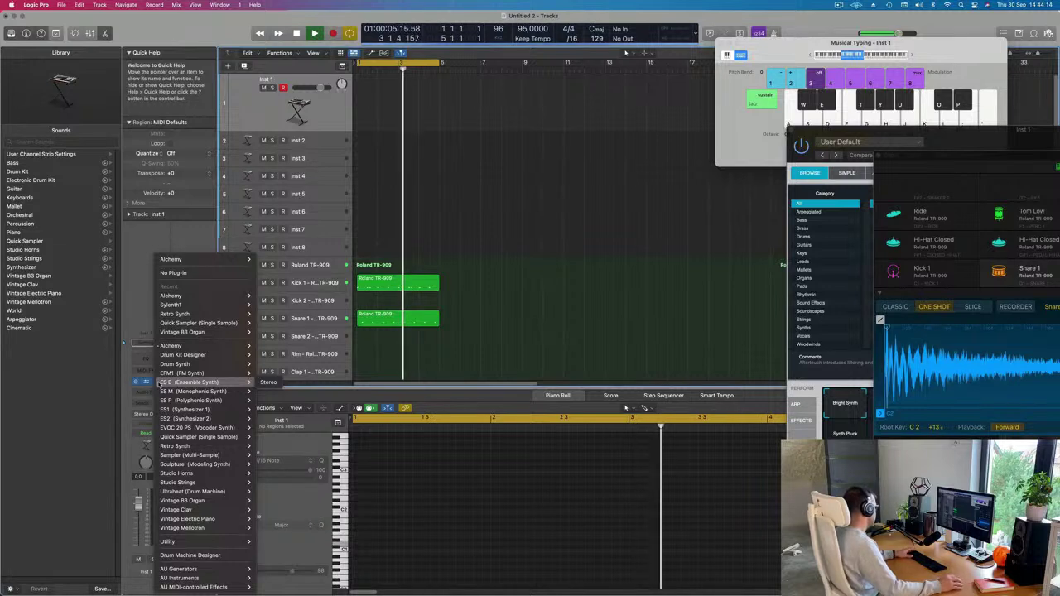
mouse_move(190, 578)
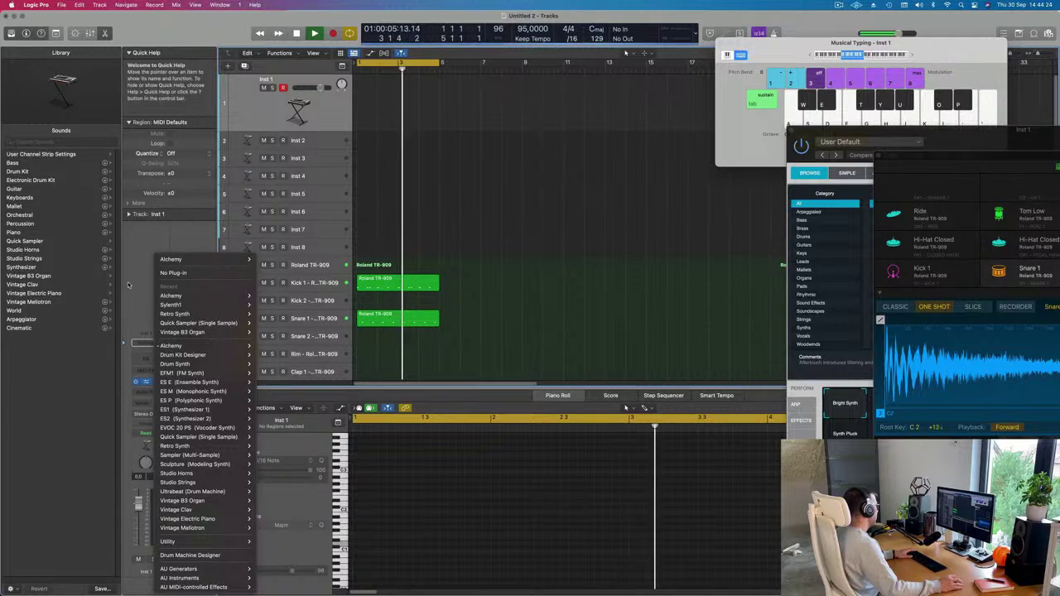
click(128, 285)
Step: Replace Alchemy on the Inst 1 track with the stereo version of Arturia's Modular V instrument
click(157, 382)
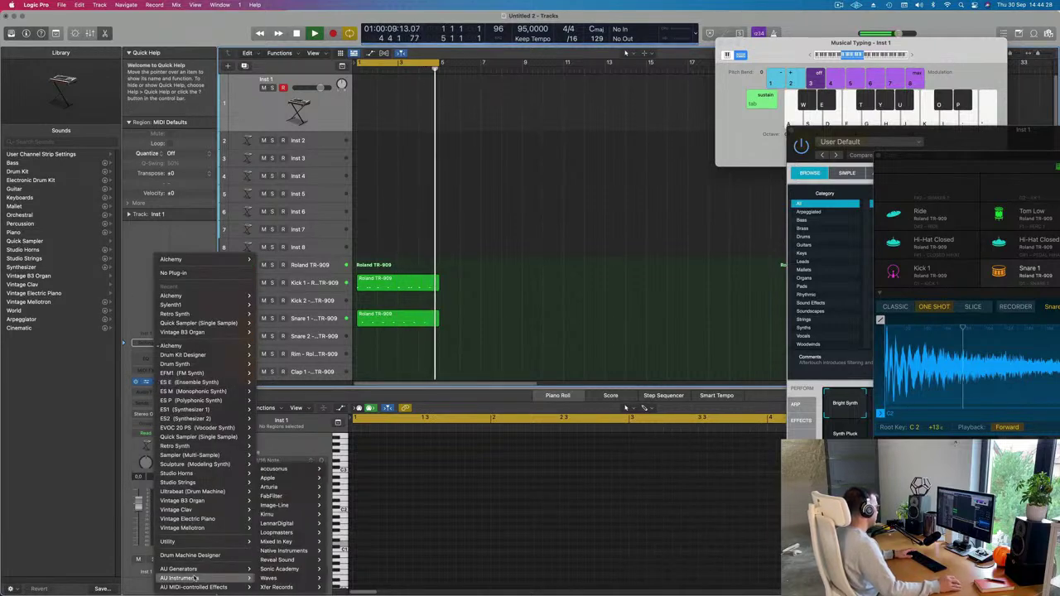
mouse_move(263, 578)
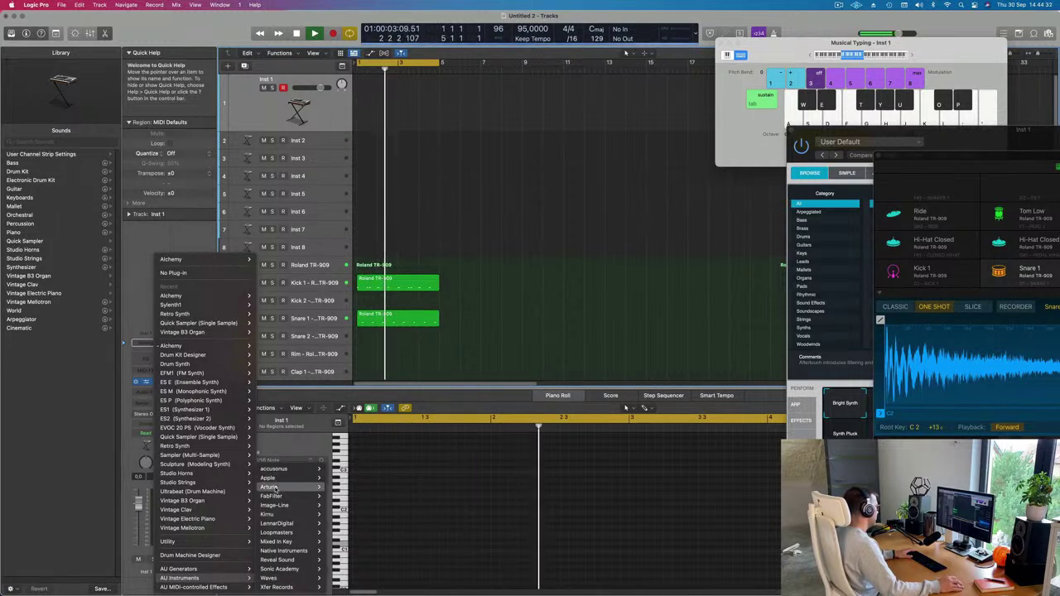
mouse_move(269, 488)
mouse_move(354, 496)
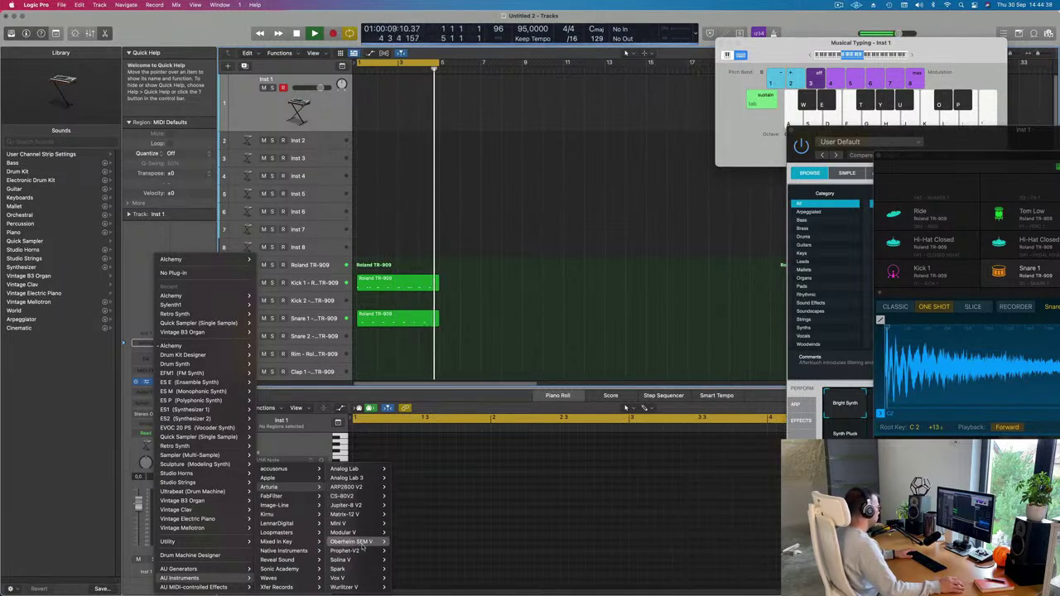
mouse_move(362, 551)
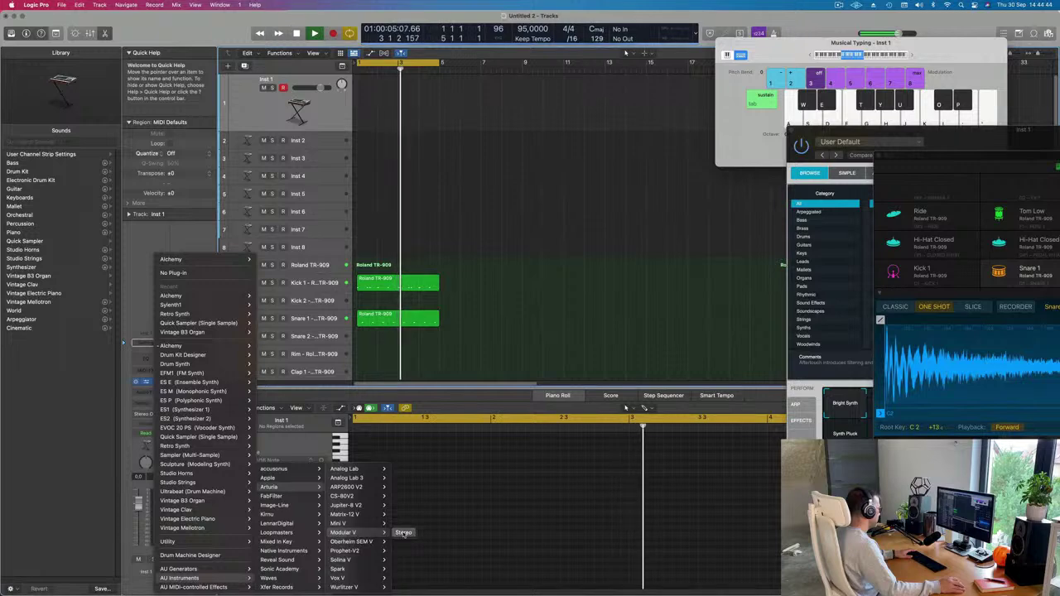
click(692, 154)
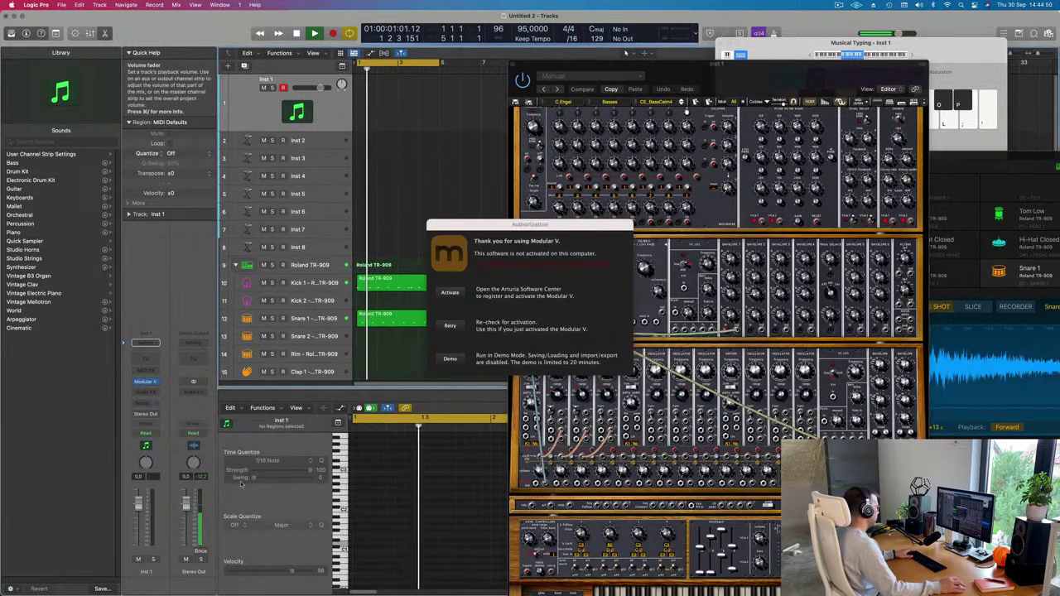
Step: Try to authorize Modular V by re-checking its activation, restart playback, and request activation through the Arturia Software Center
drag(510, 233, 469, 220)
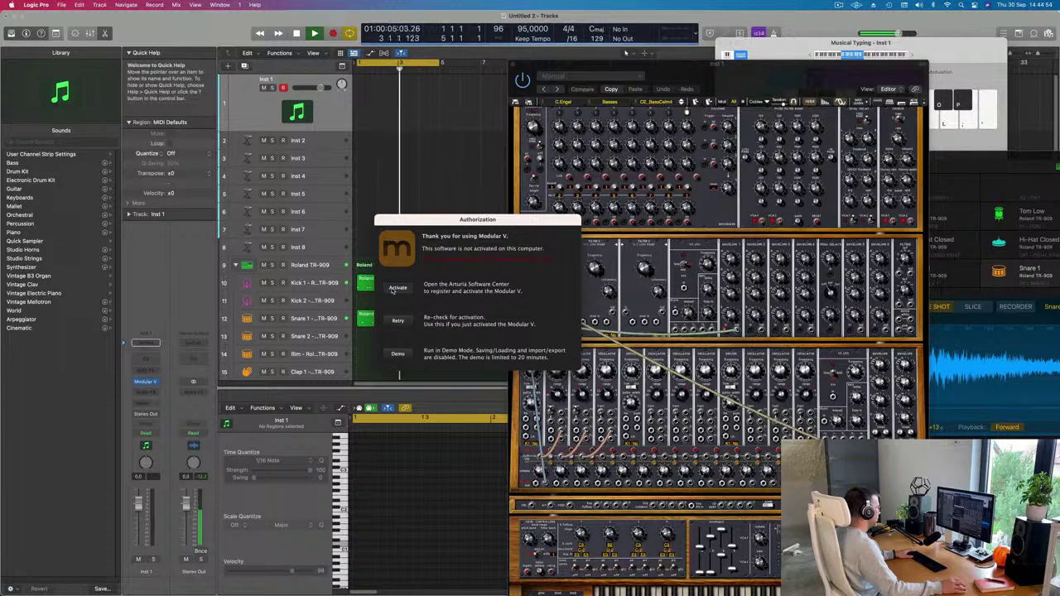
click(396, 321)
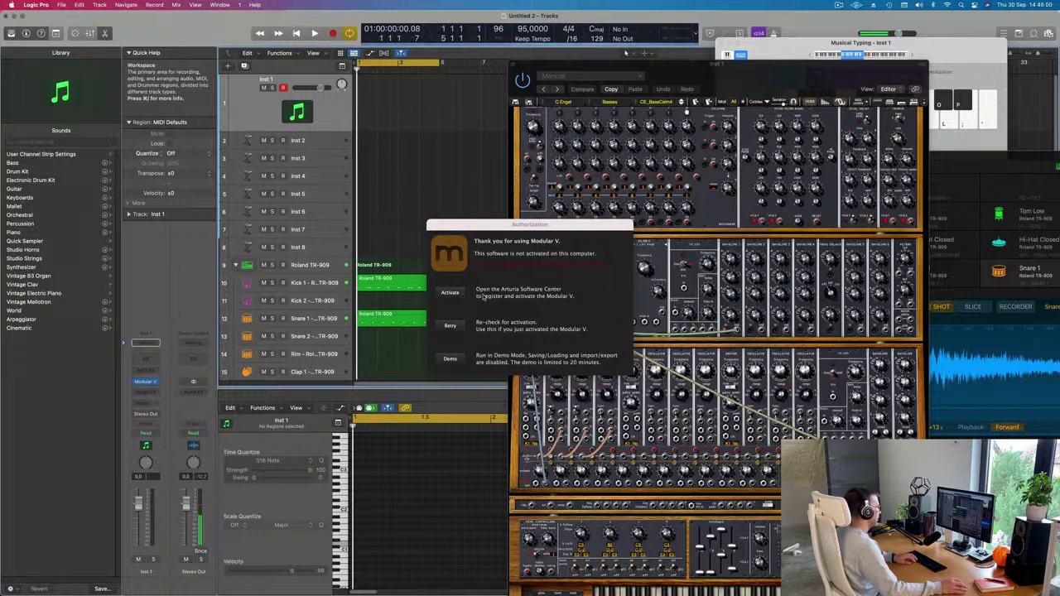
key(space)
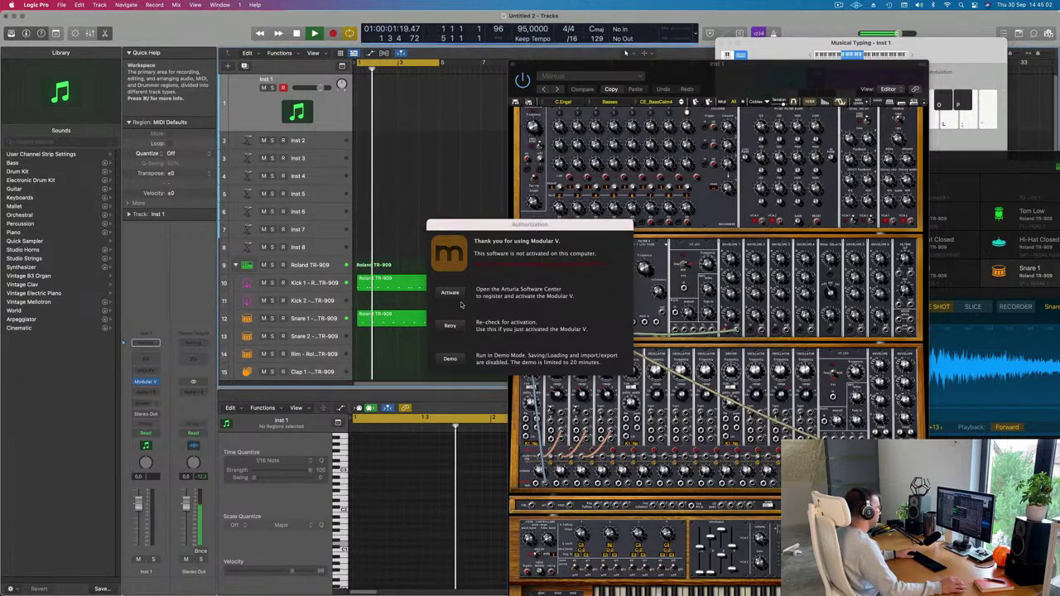
click(450, 294)
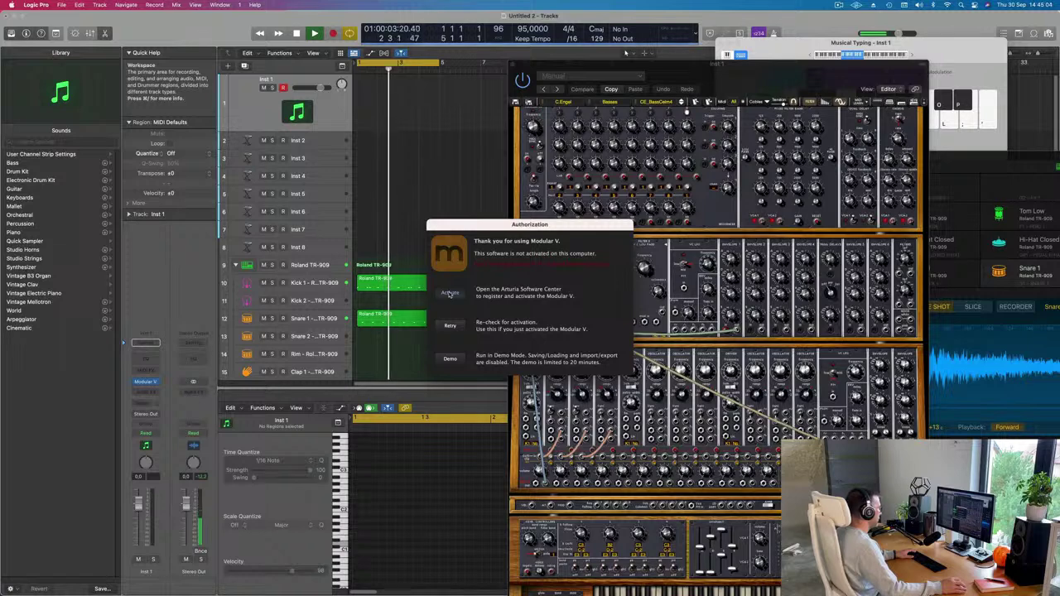
Step: Move the Authorization dialog out of the way and reposition the Modular V window so its whole panel width is uncovered
drag(514, 226, 538, 228)
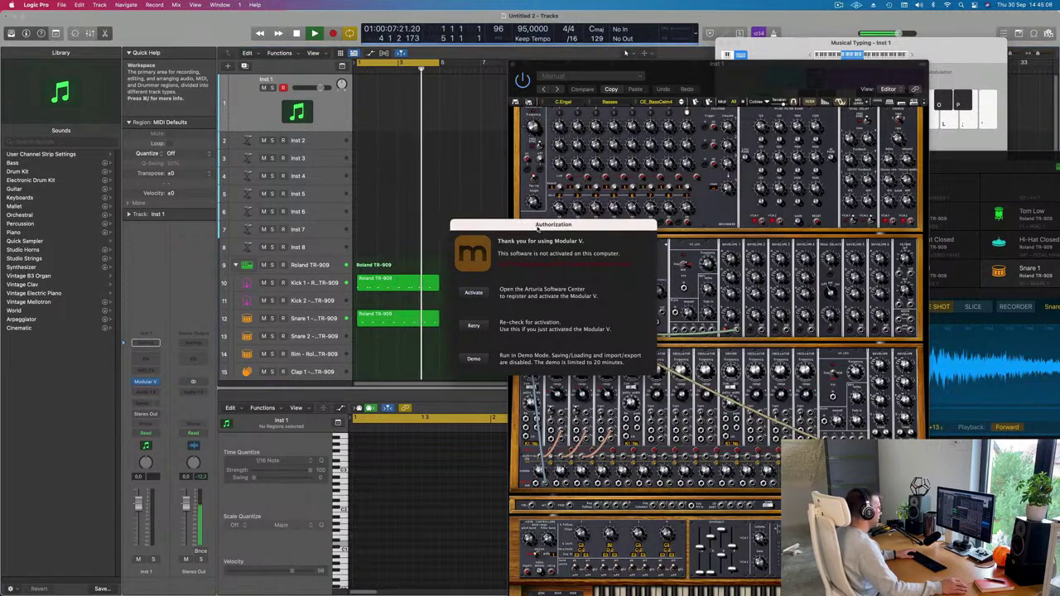
drag(537, 228, 1029, 433)
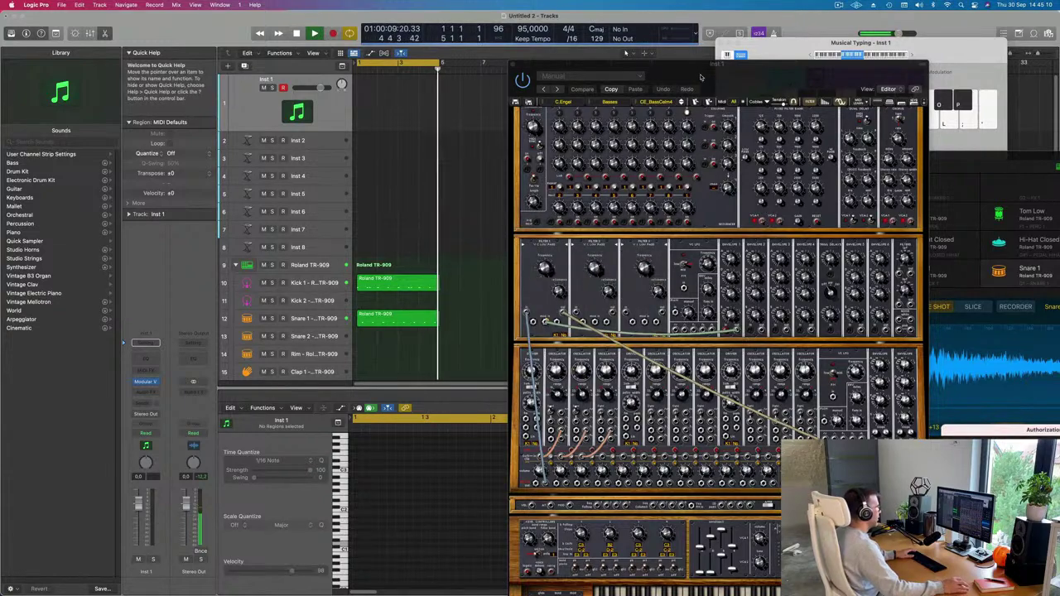
drag(700, 77, 568, 41)
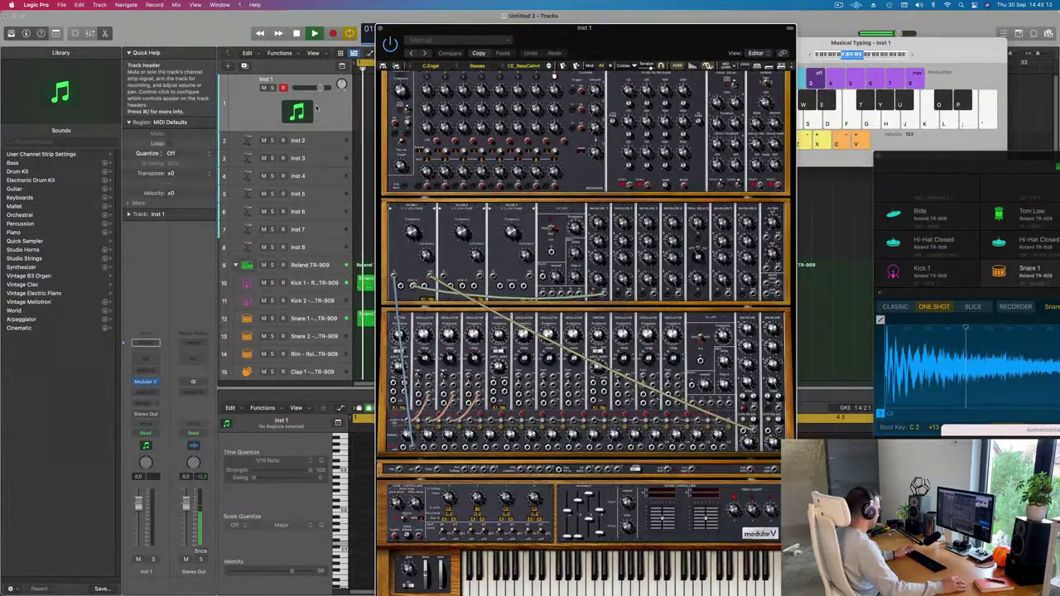
Step: Audition Modular V with a few test notes, reposition its window, and lower the Inst 1 channel volume
key(s)
key(d)
key(f)
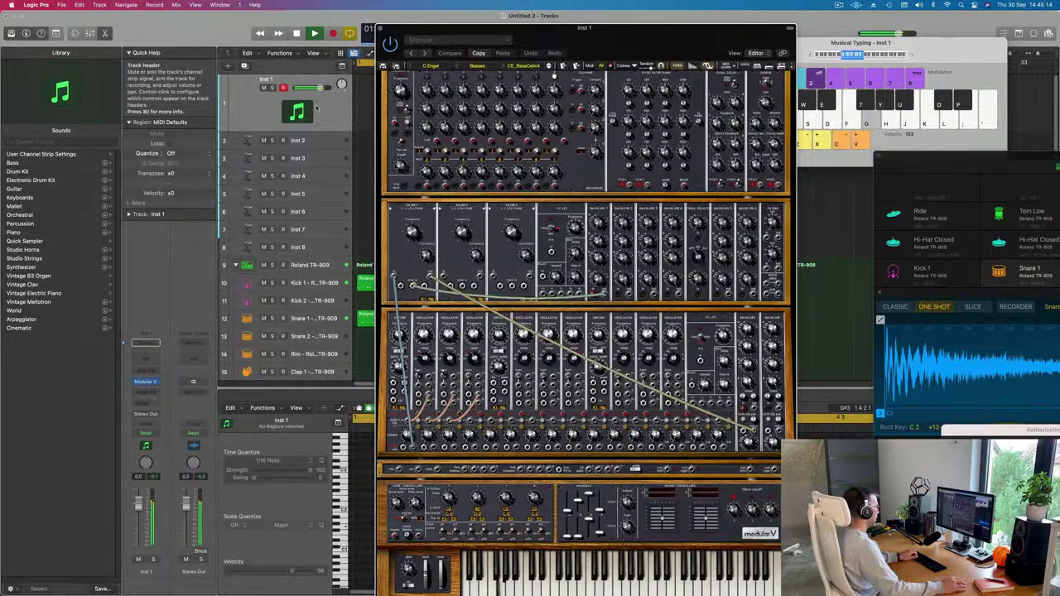
drag(597, 40, 494, 28)
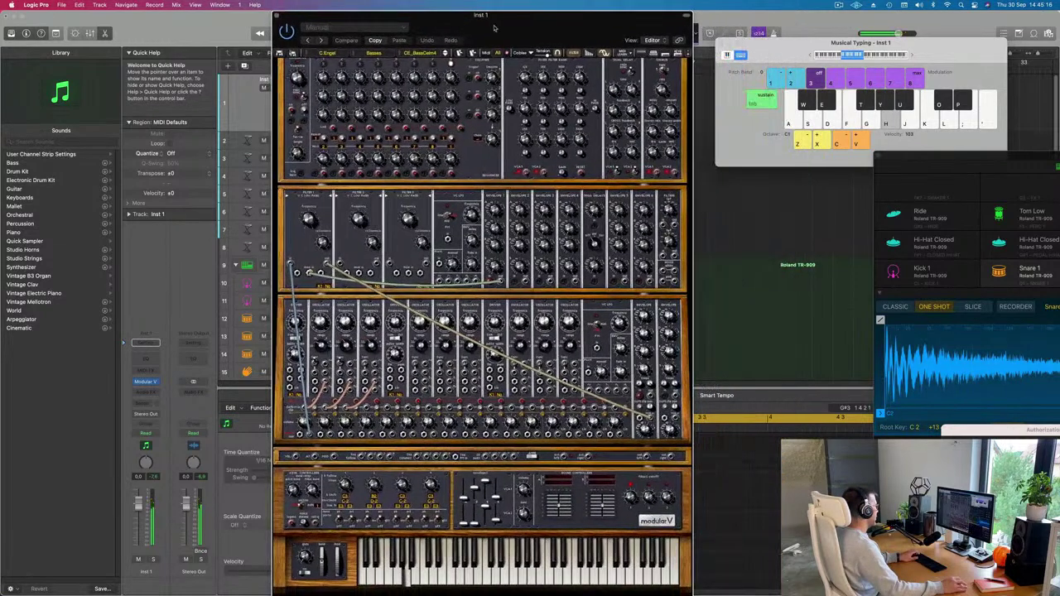
key(y)
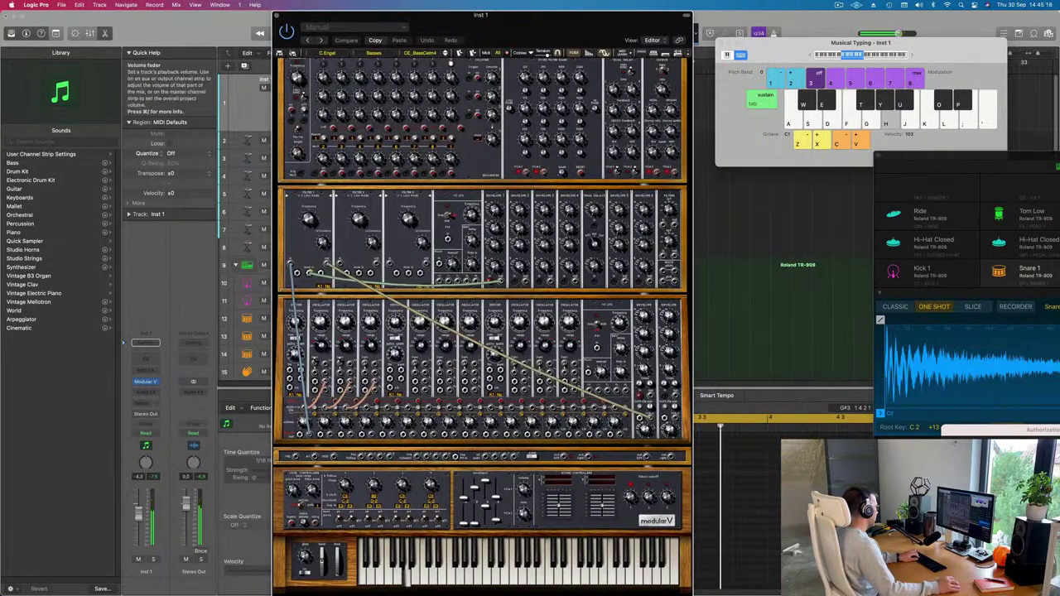
click(139, 515)
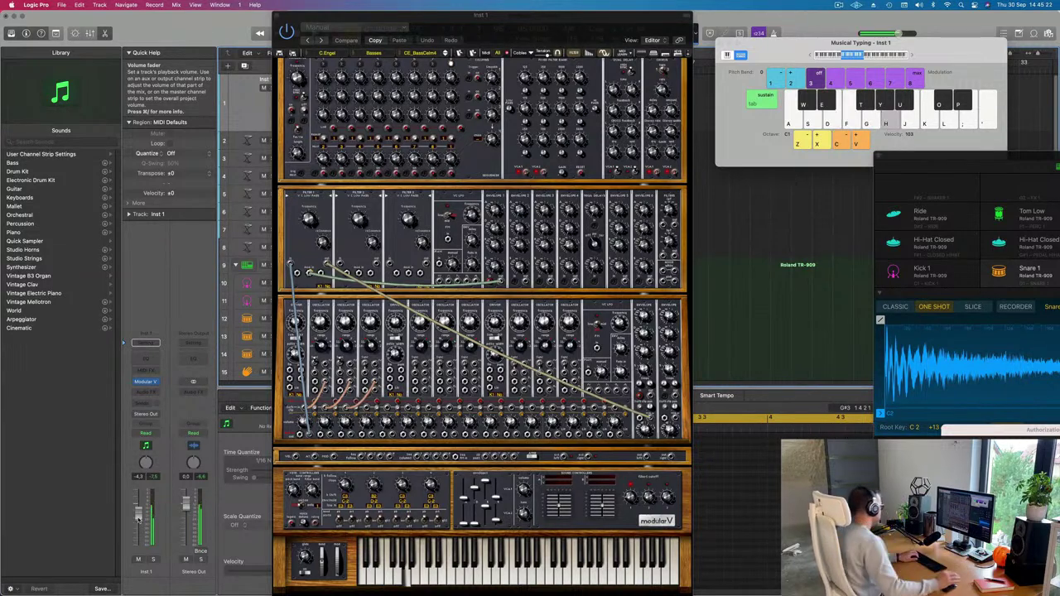
Step: Raise the Musical Typing octave to C2 and audition the C.Engel bass presets up to CE_Taurus2
key(y)
key(x)
key(x)
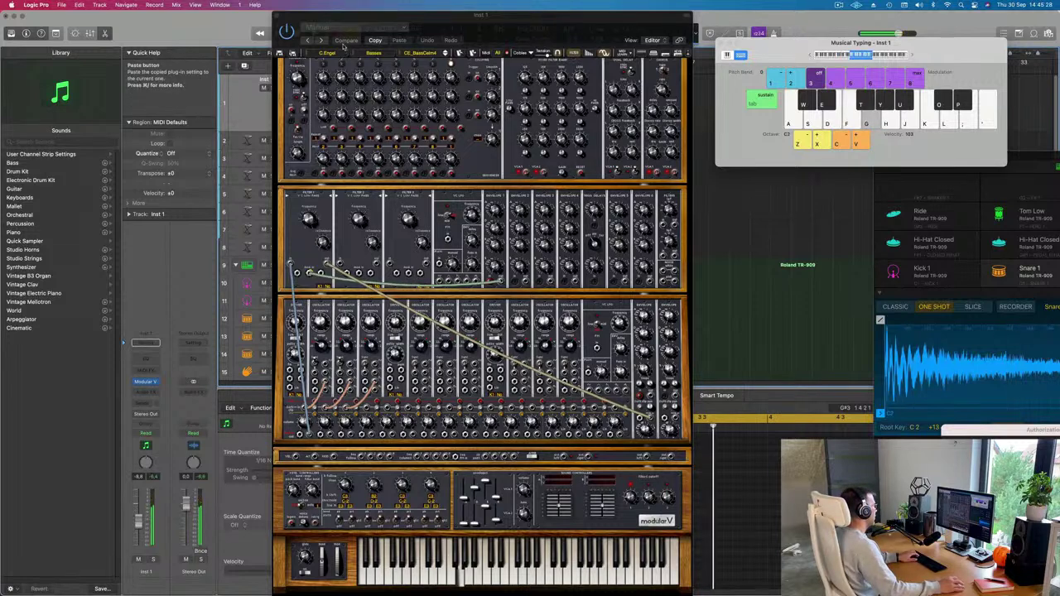
click(320, 41)
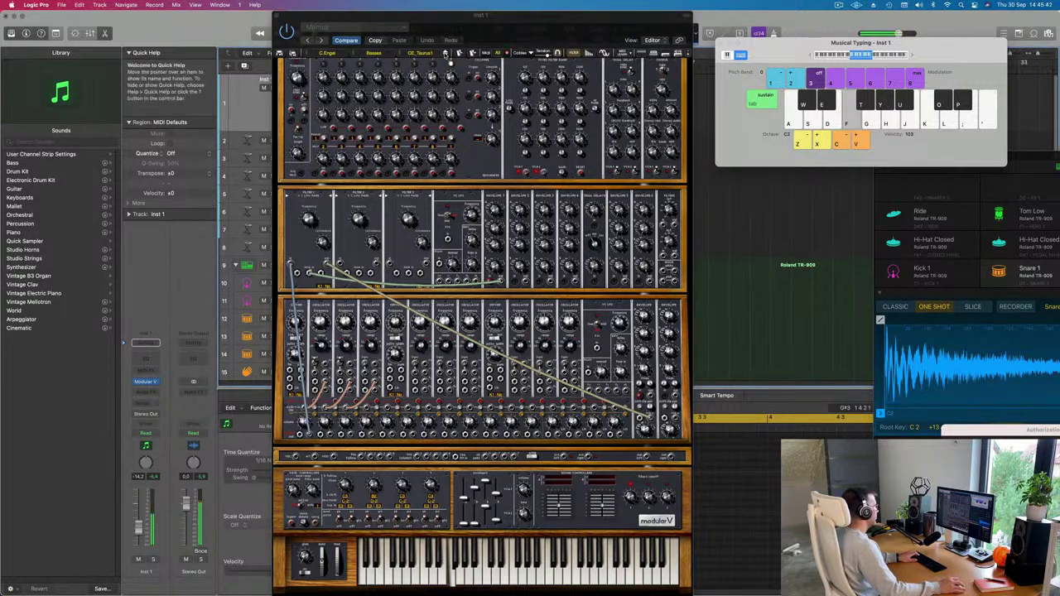
drag(501, 18, 679, 18)
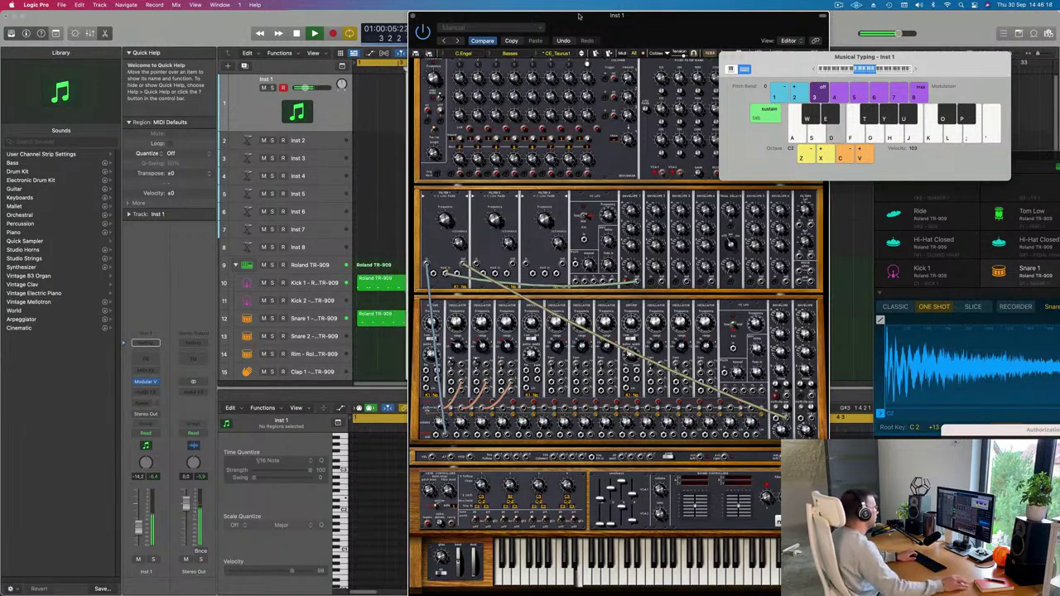
click(582, 53)
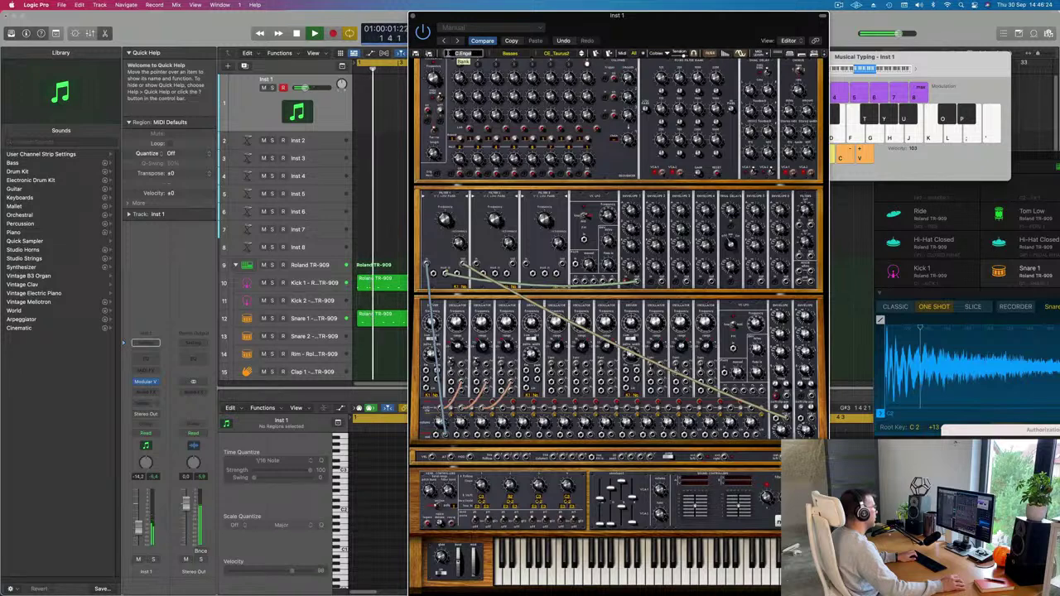
Step: Browse the Basses category of the All bank from the JMB presets and load JMB_Simple_bss in Modular V
click(458, 55)
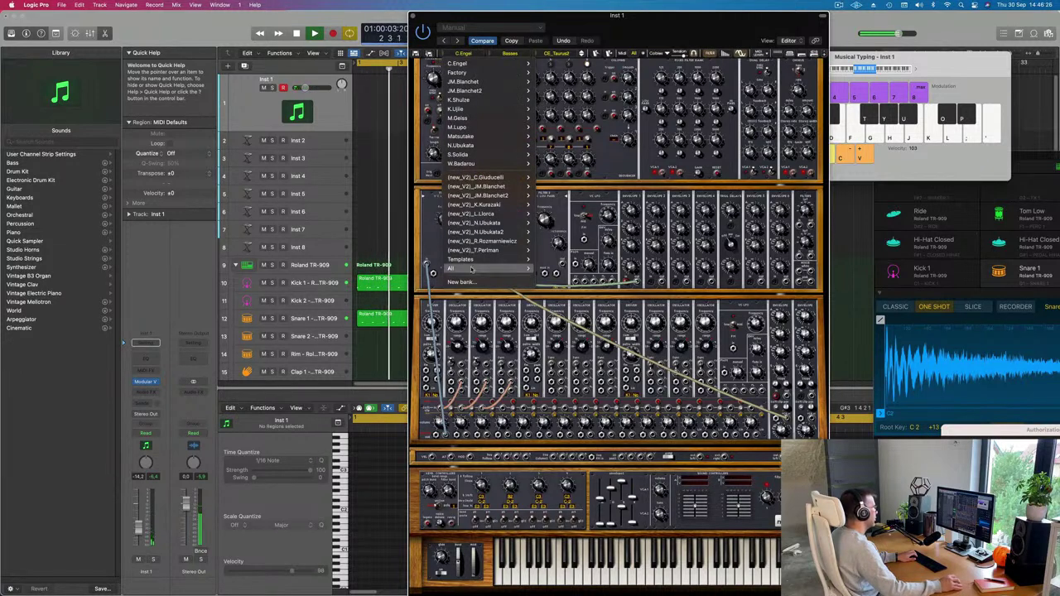
mouse_move(447, 269)
mouse_move(549, 269)
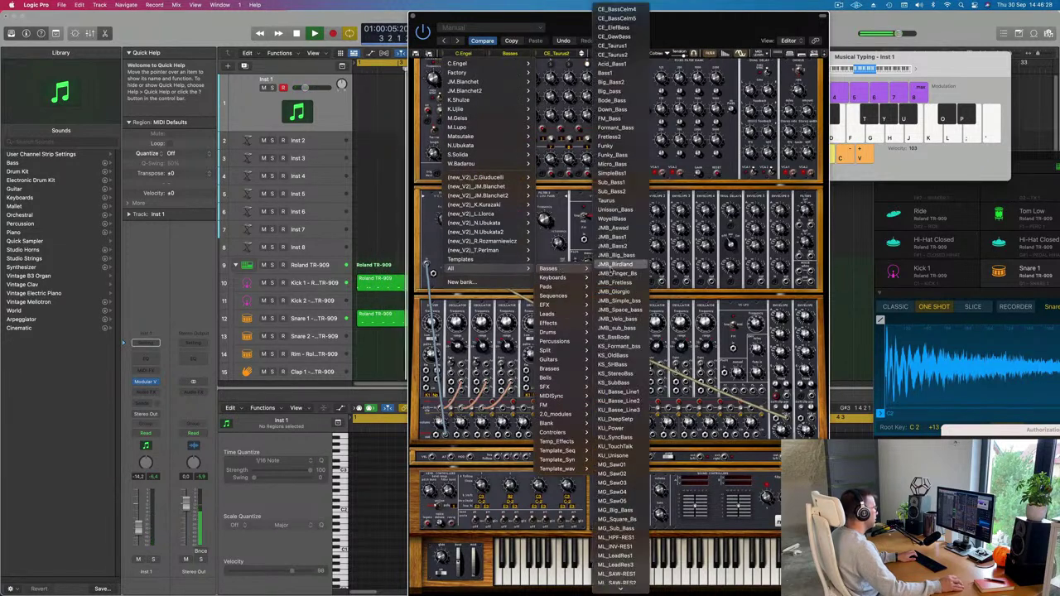
click(613, 265)
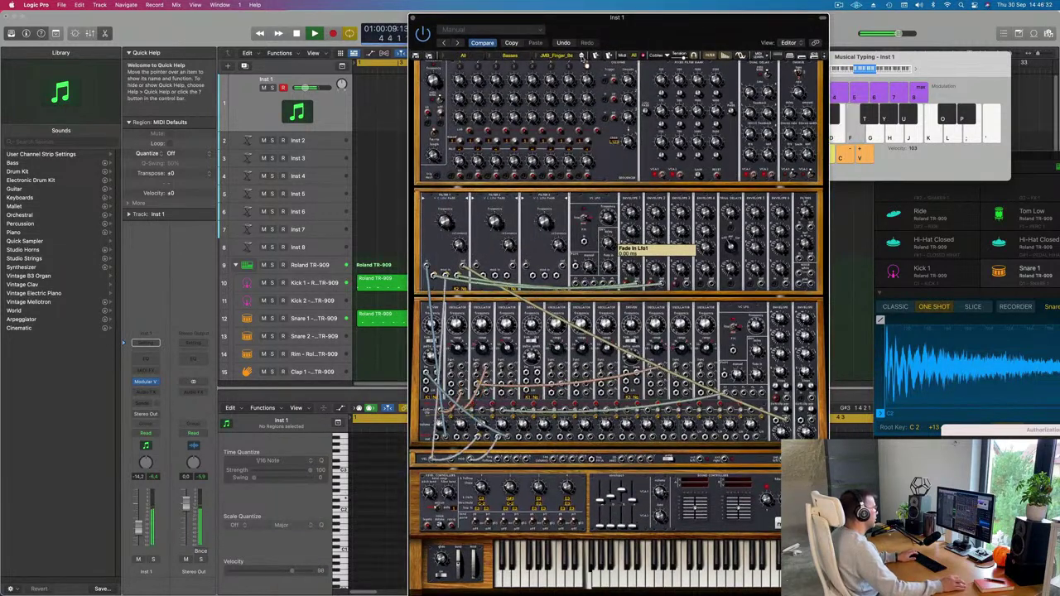
key(f)
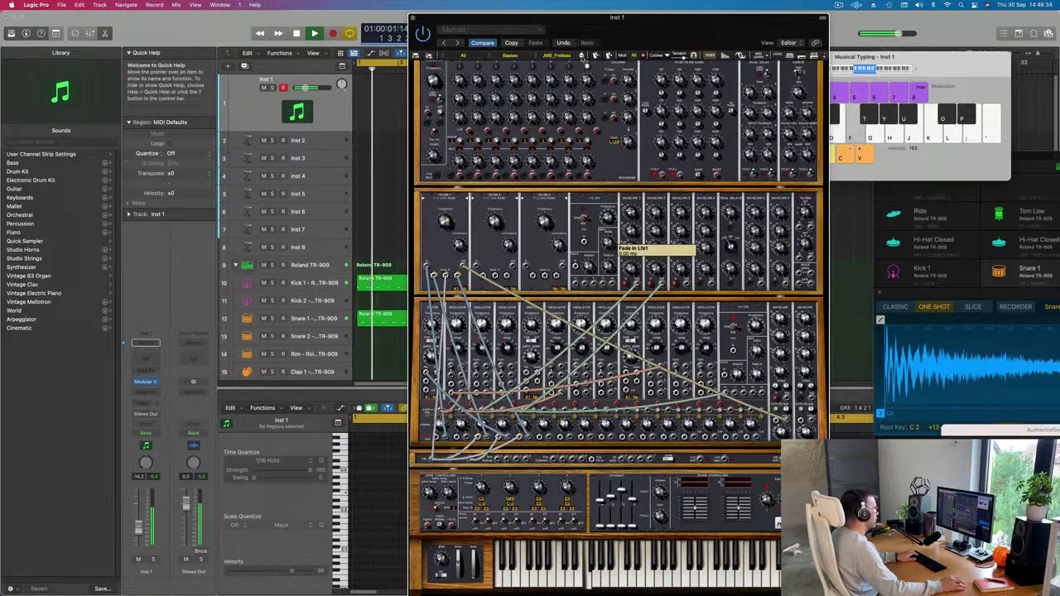
click(582, 57)
click(582, 56)
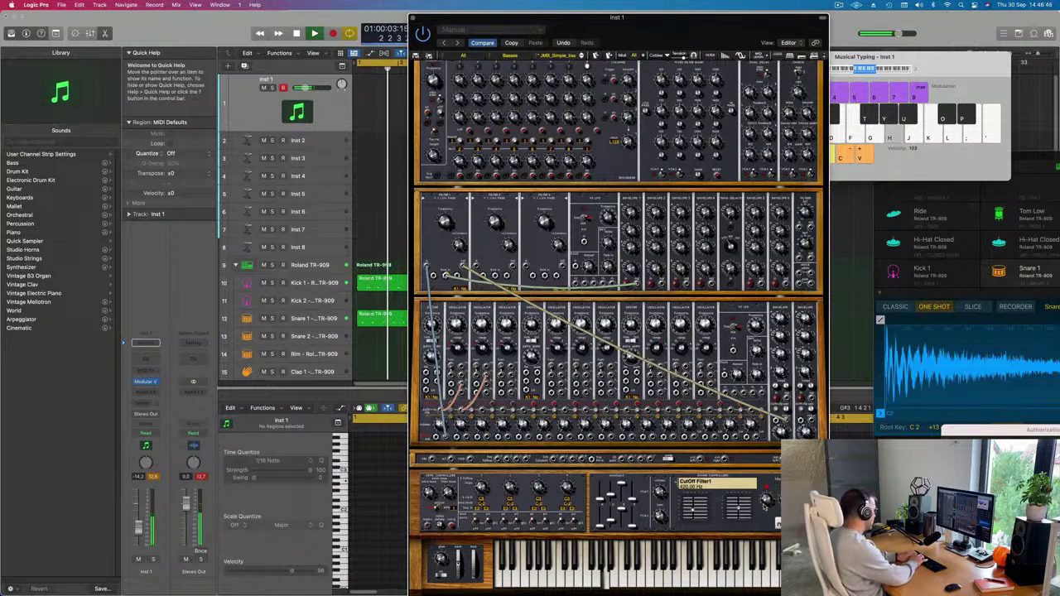
Step: Record a bass line with JMB_Simple_bss on the Inst 1 track over the looping beat and play it back
key(r)
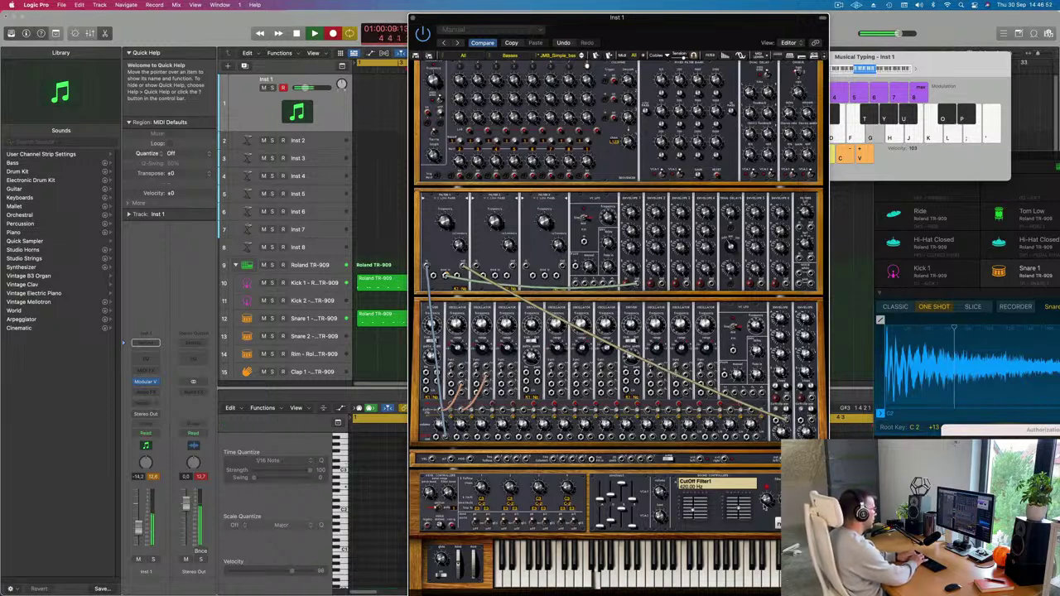
key(space)
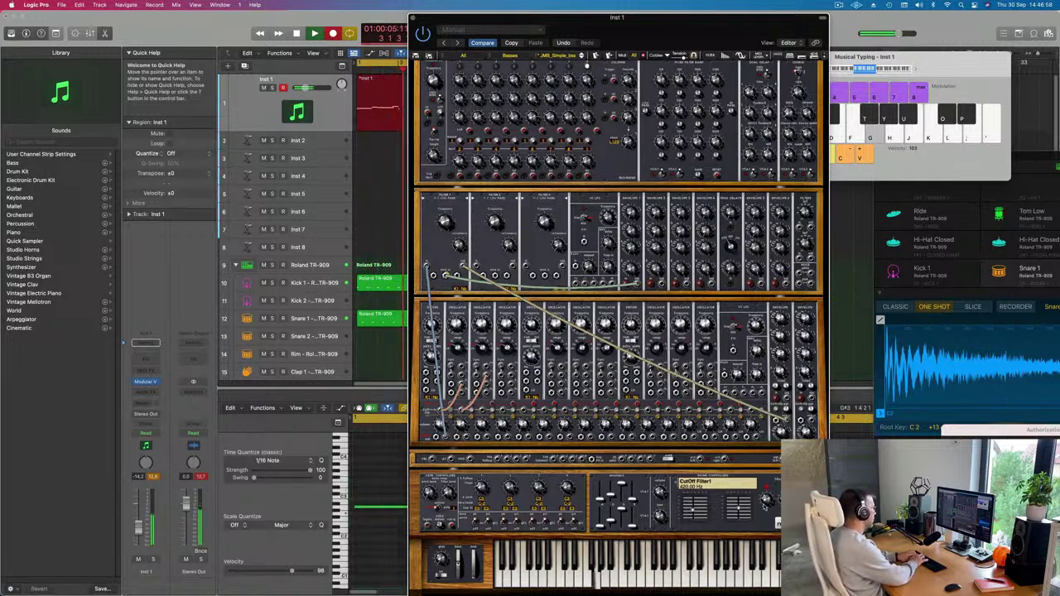
key(space)
key(space)
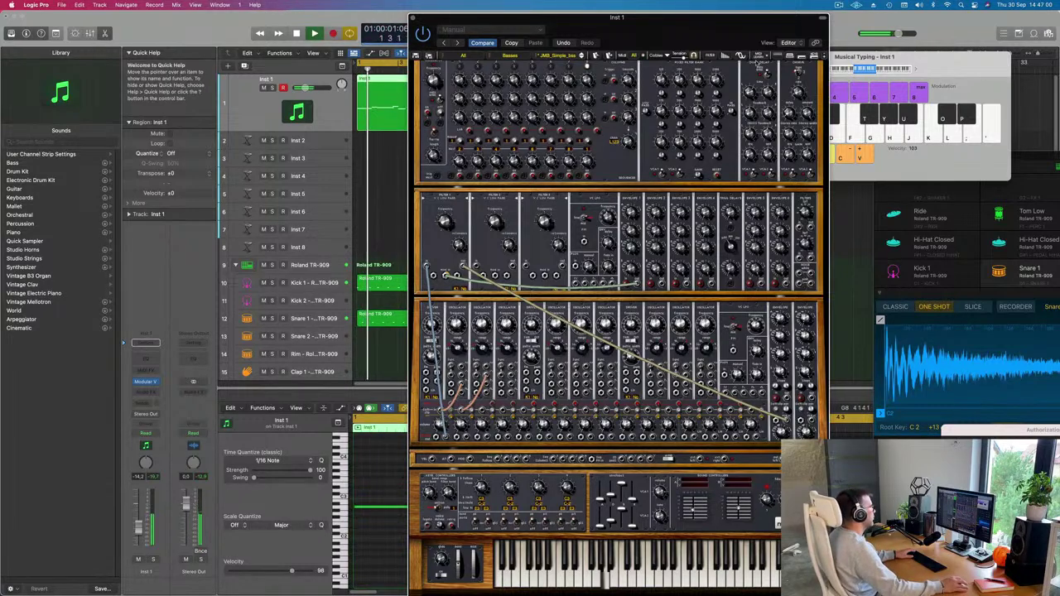
Step: Uncover the arrangement, split the recorded Inst 1 region at bar 3, and delete everything on that track after the split
drag(617, 16, 906, 120)
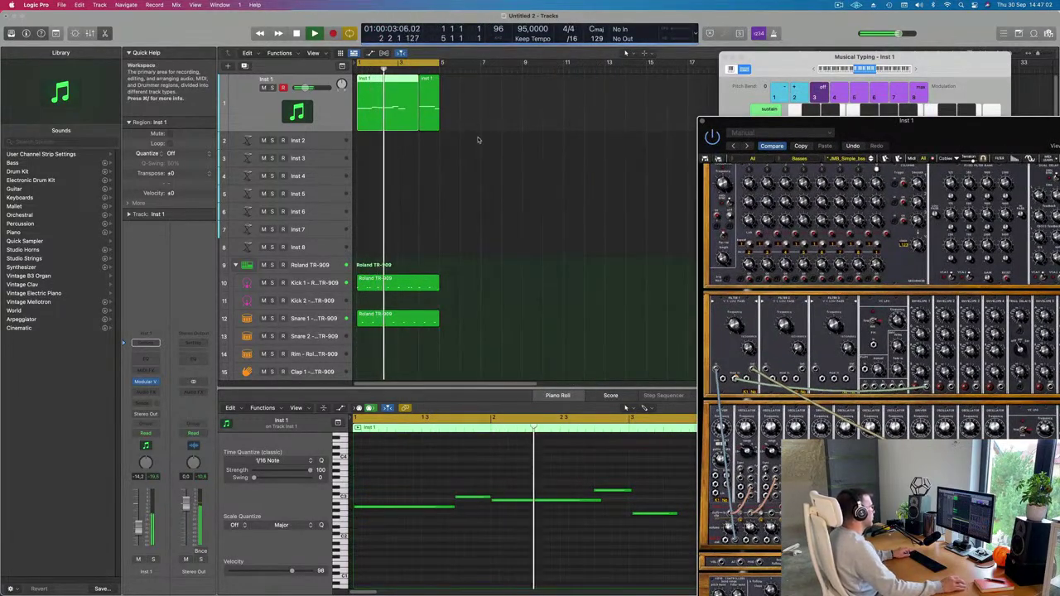
key(super+Left)
key(super+Right)
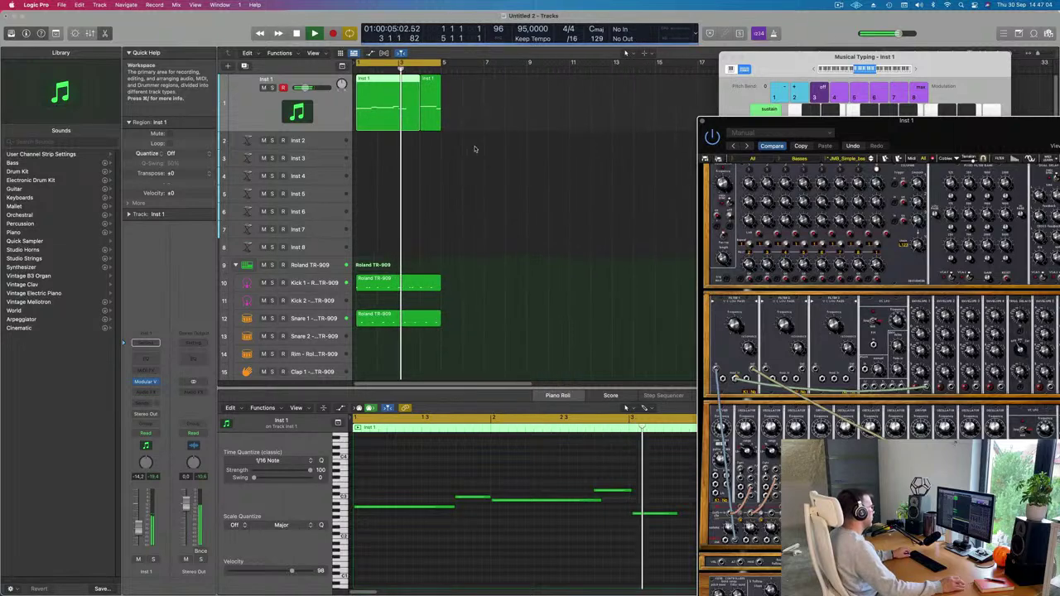
key(Return)
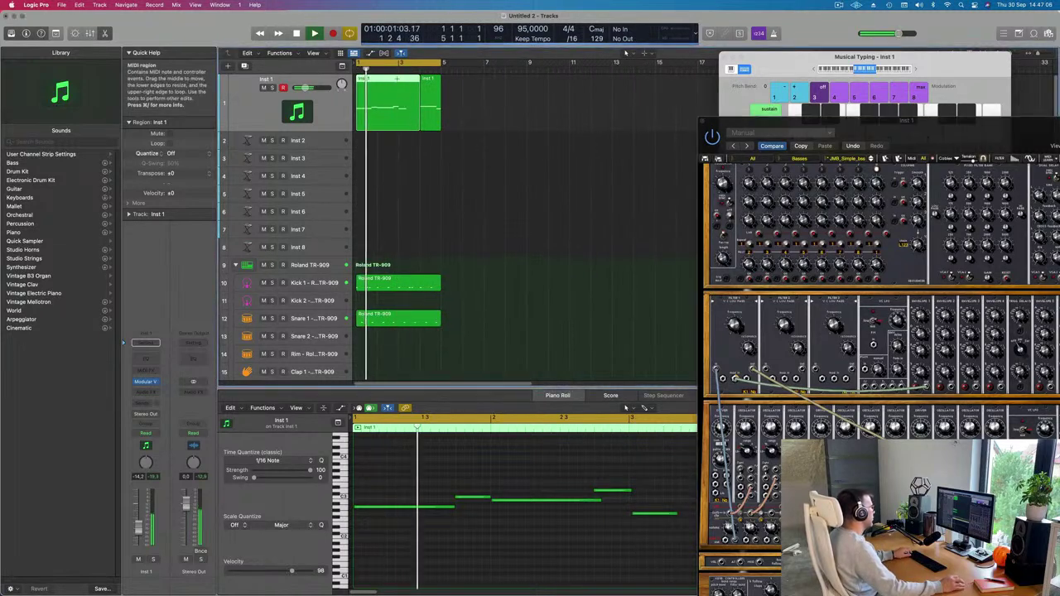
click(466, 102)
key(super+t)
click(594, 207)
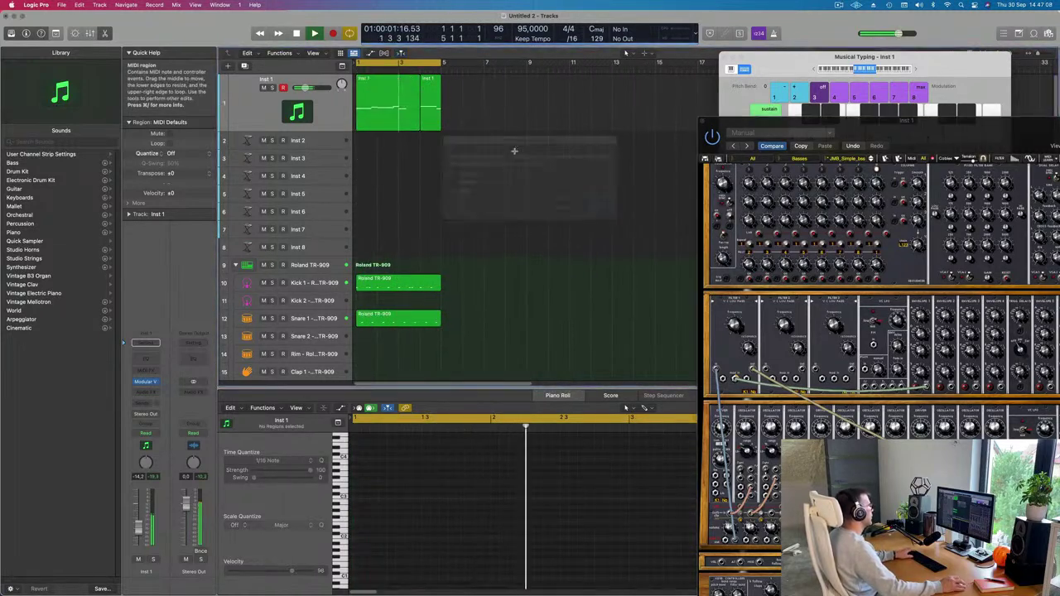
key(Delete)
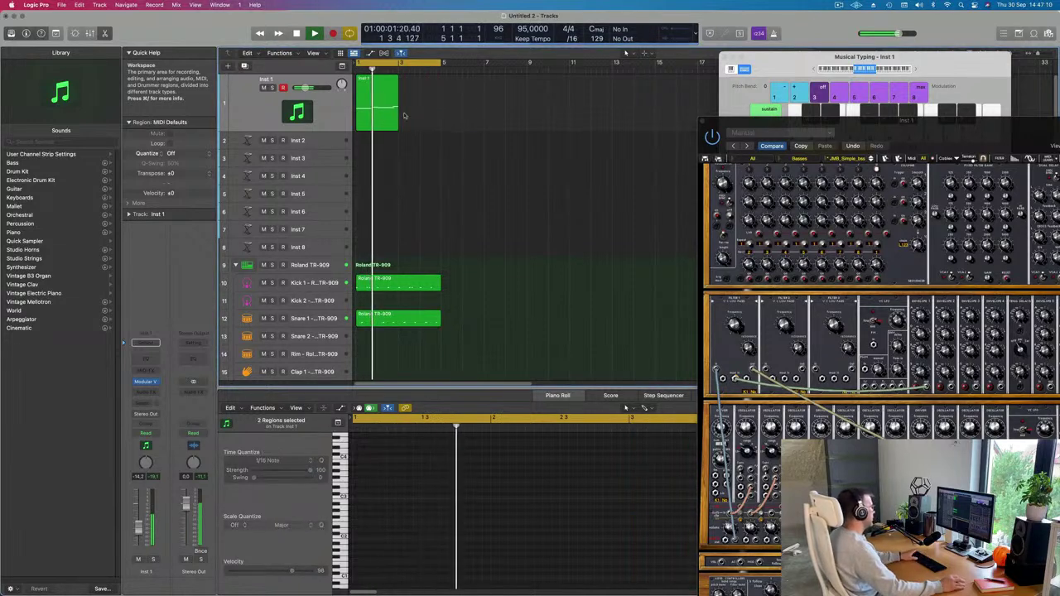
Step: Mute the Inst 1 track, restart playback from the beginning, and unmute the track
click(328, 93)
key(m)
key(Return)
key(space)
key(space)
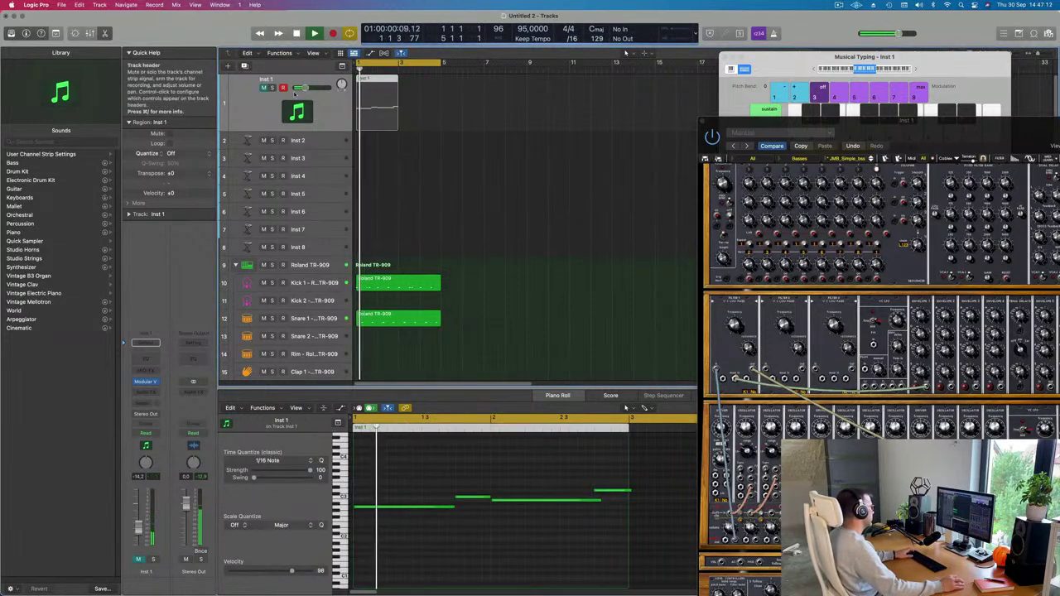
key(m)
key(Return)
Step: Select all four bass notes in the Inst 1 region and shorten them together slightly
click(387, 466)
key(super+a)
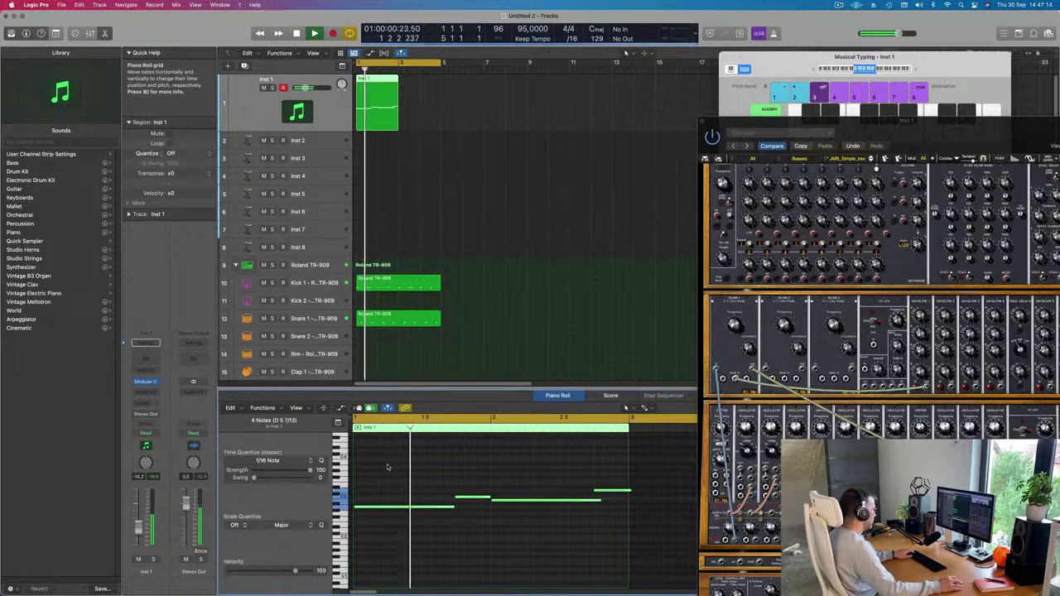
key(super+Left)
key(super+Left)
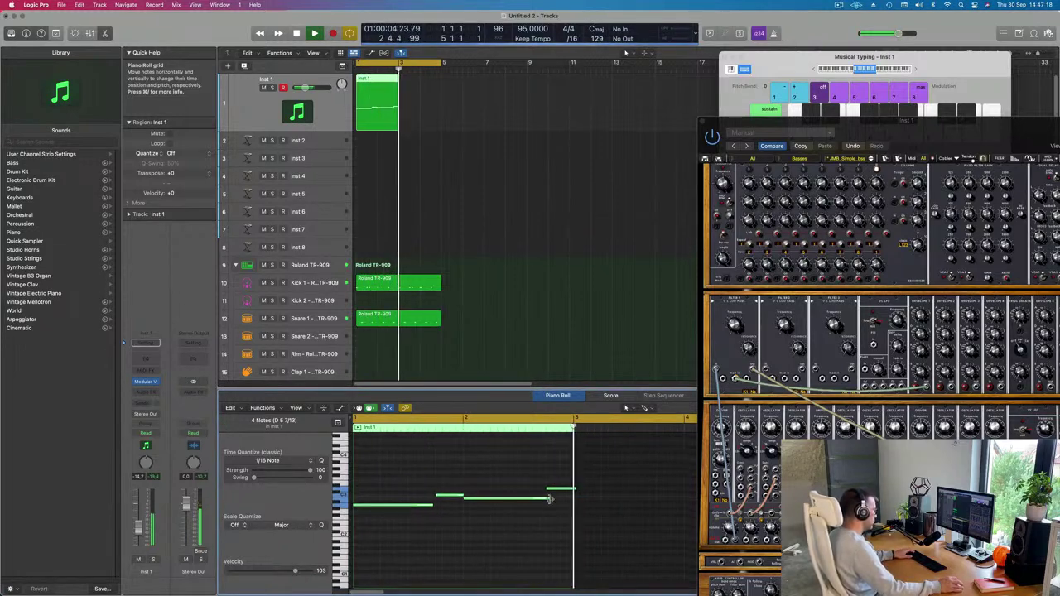
drag(550, 503, 545, 502)
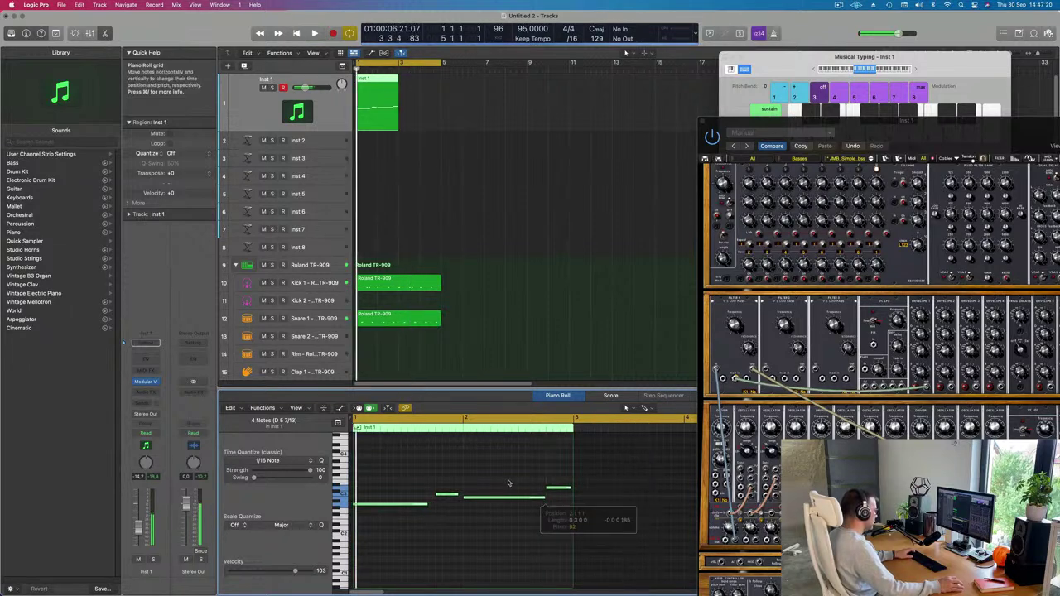
Step: Extend individual bass notes towards the start of the following note, and repeat the two-bar Inst 1 region to fill bars 3 and 4
click(467, 498)
drag(427, 506, 462, 497)
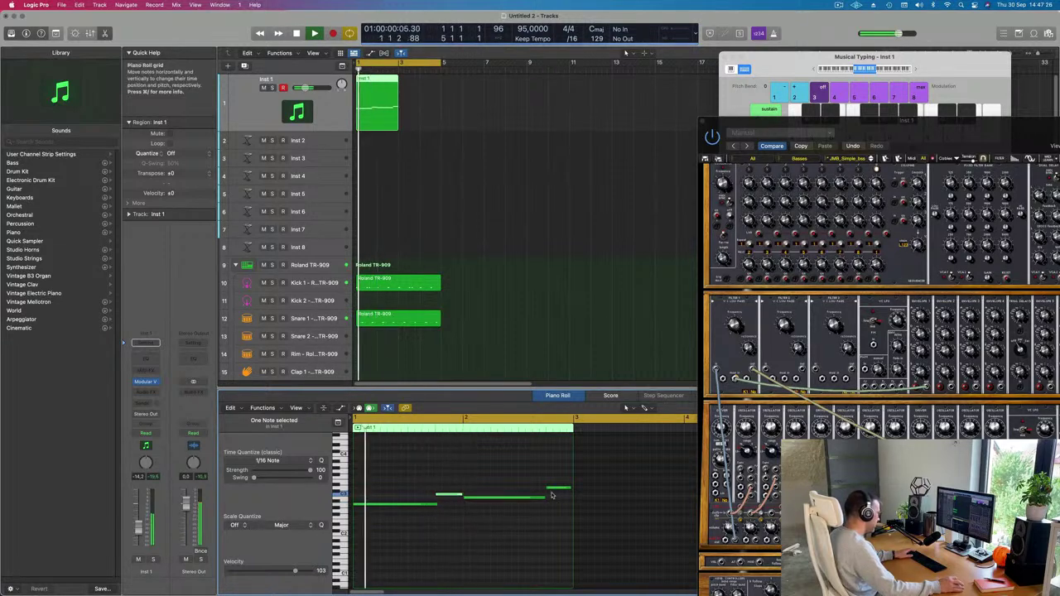
drag(545, 500, 569, 490)
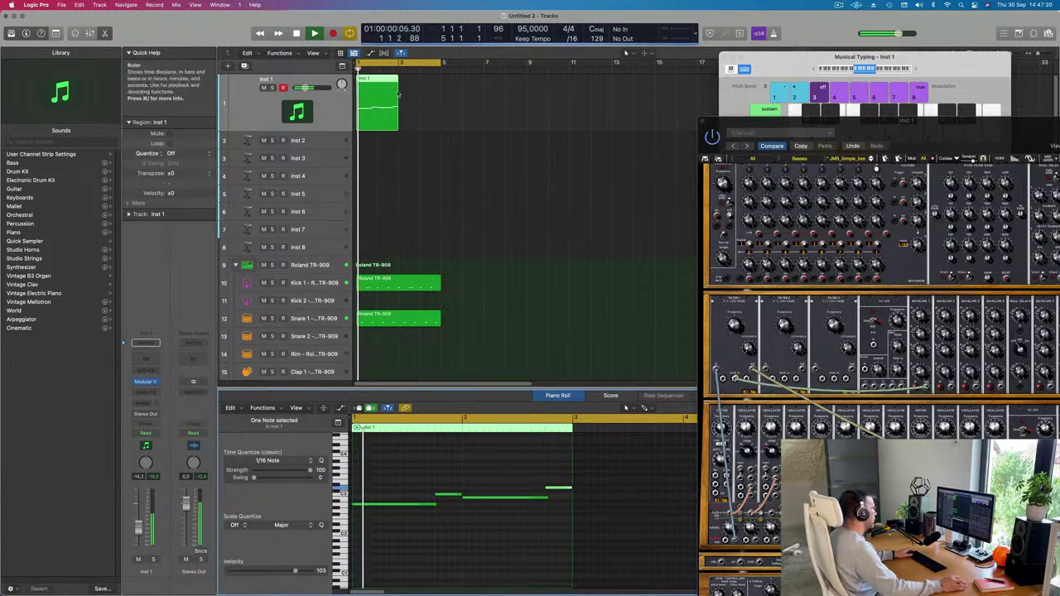
key(super+r)
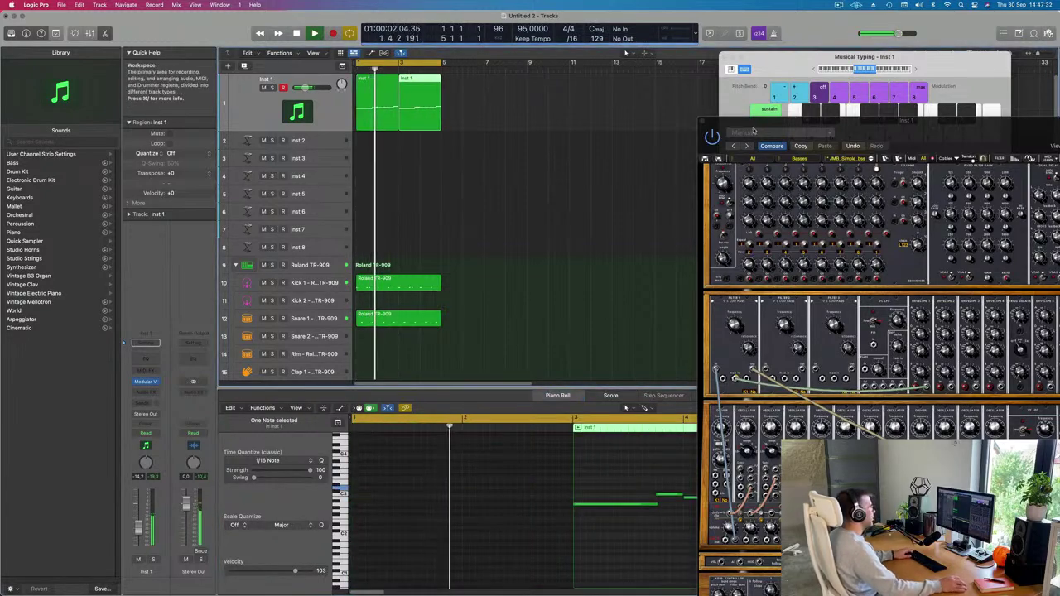
Step: Bring the Modular V panel back into view to lower its Filter 1 cutoff to about 232.5 Hz, and close the plug-in window
drag(842, 122, 565, 88)
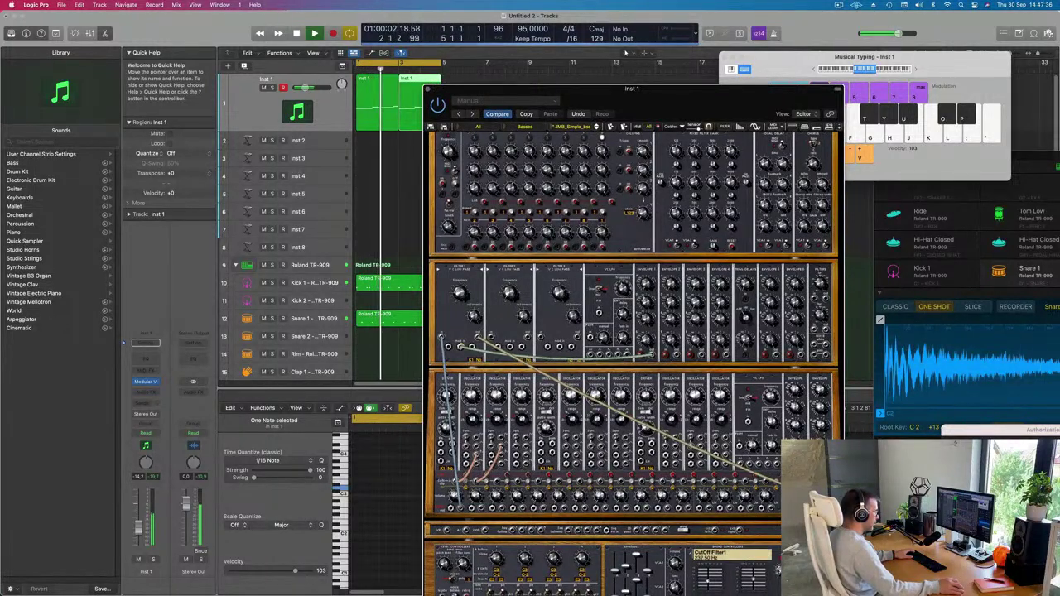
drag(572, 87, 699, 15)
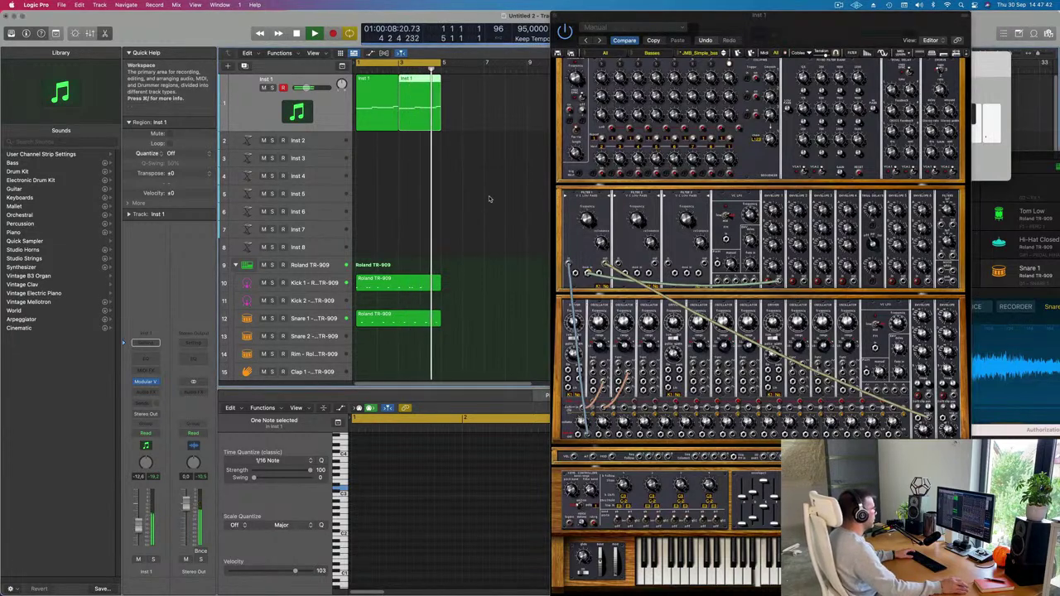
drag(845, 29, 693, 29)
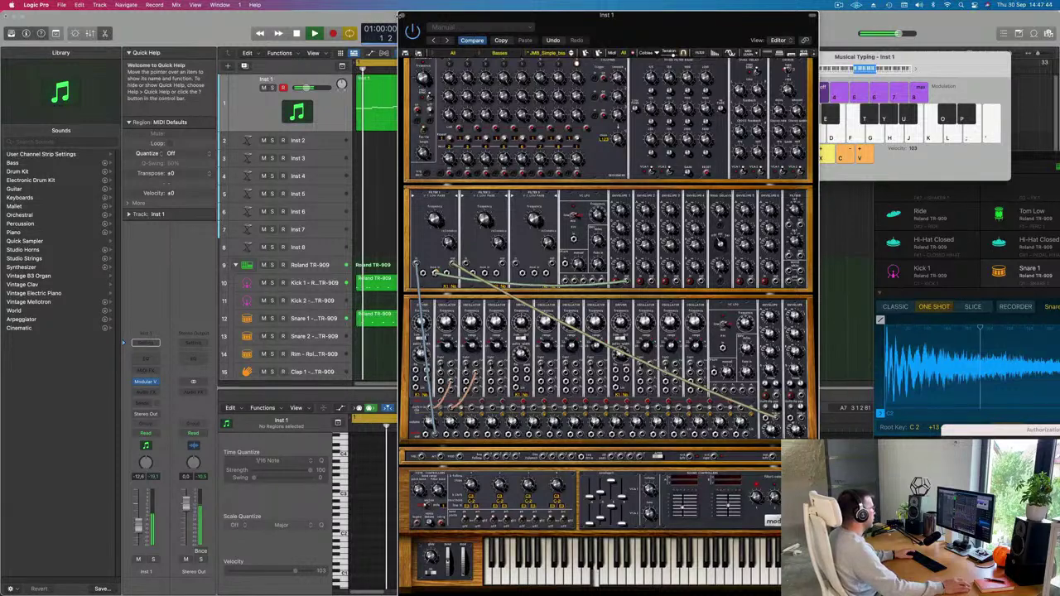
key(super+w)
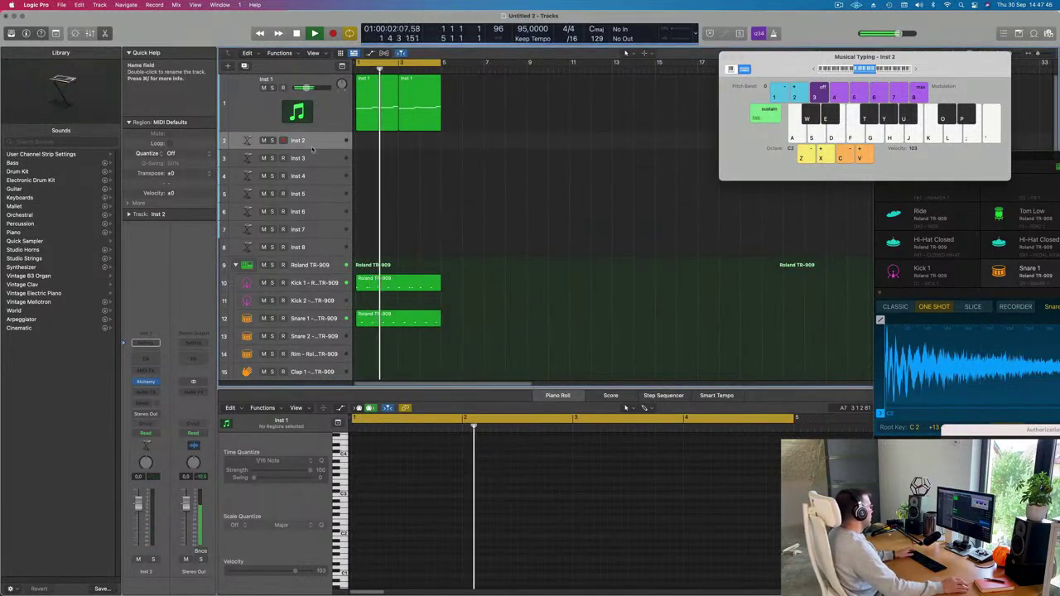
Step: Enlarge the Inst 2 track's height, stop playback, and repeat all bass and drum regions three times to fill 16 bars
drag(308, 150, 304, 256)
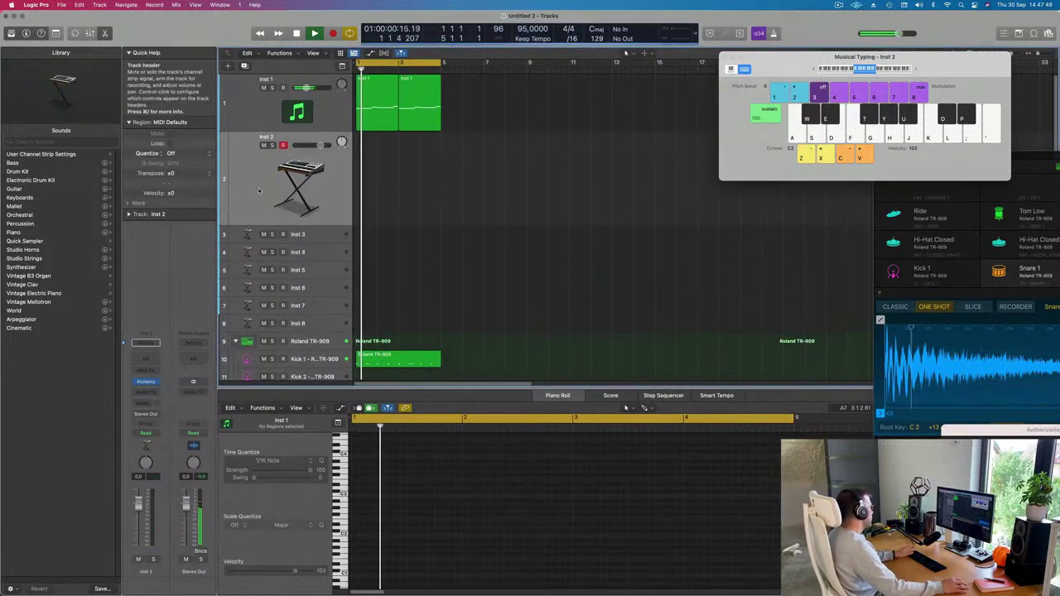
key(space)
key(super+a)
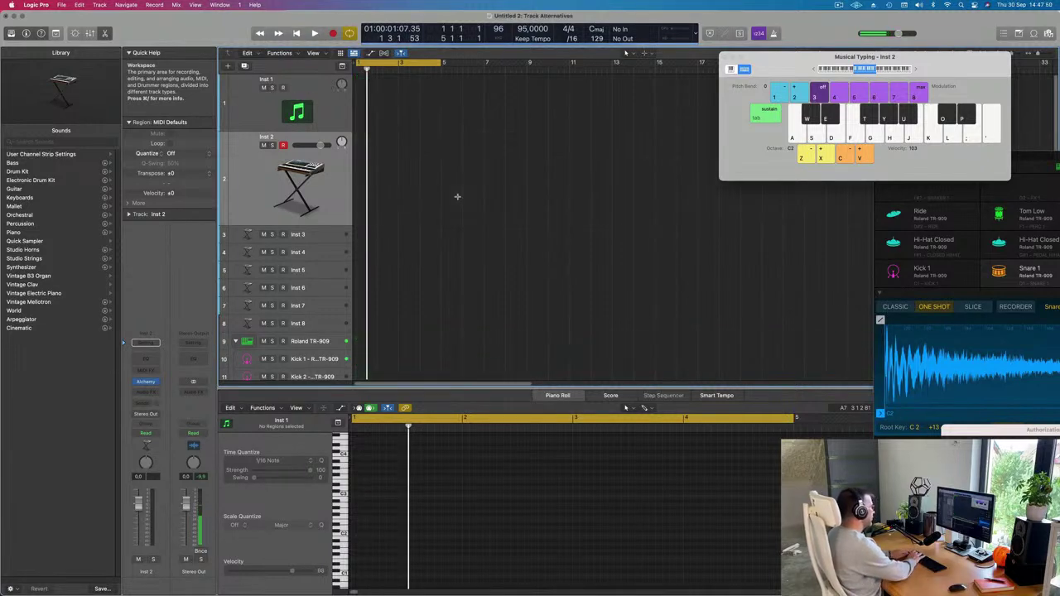
key(super+r)
key(super+r)
key(super+r)
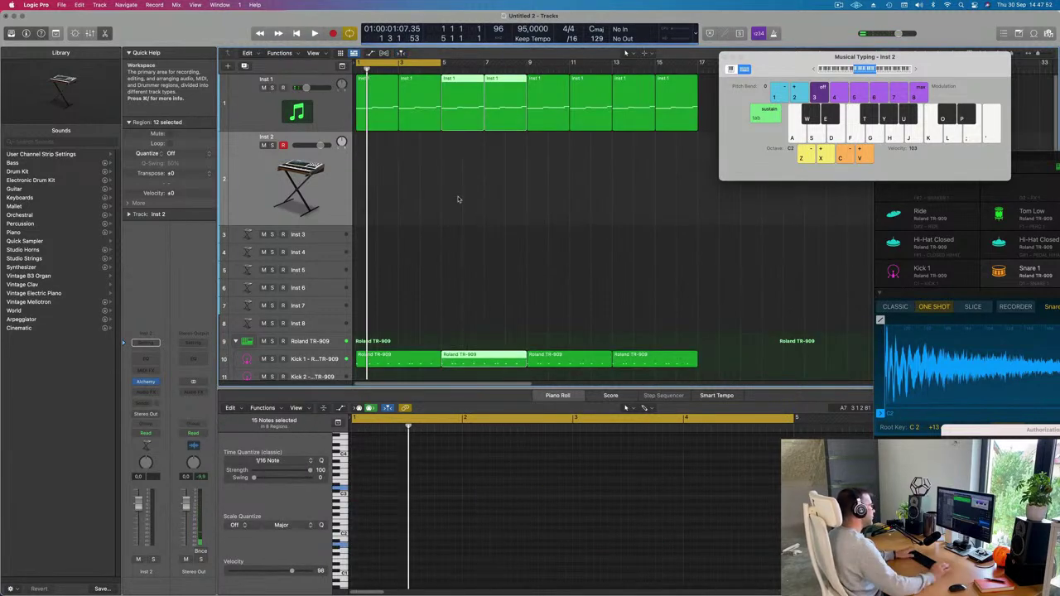
Step: Start playback and extend the cycle range to bar 17 so it covers all the repeated regions
key(space)
scroll(414, 79, down, 5)
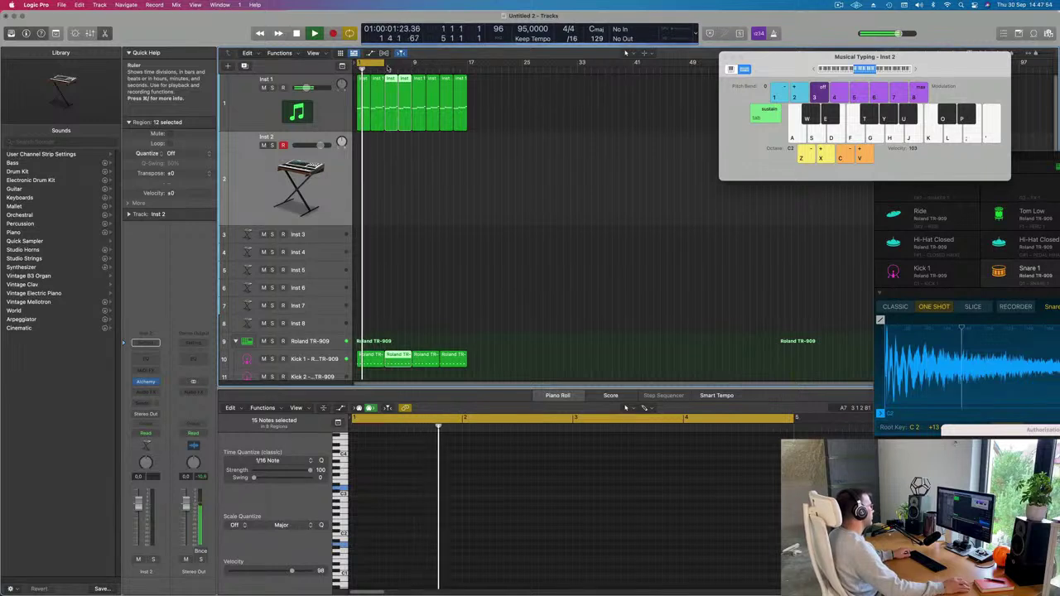
drag(386, 65, 467, 75)
scroll(303, 205, up, 2)
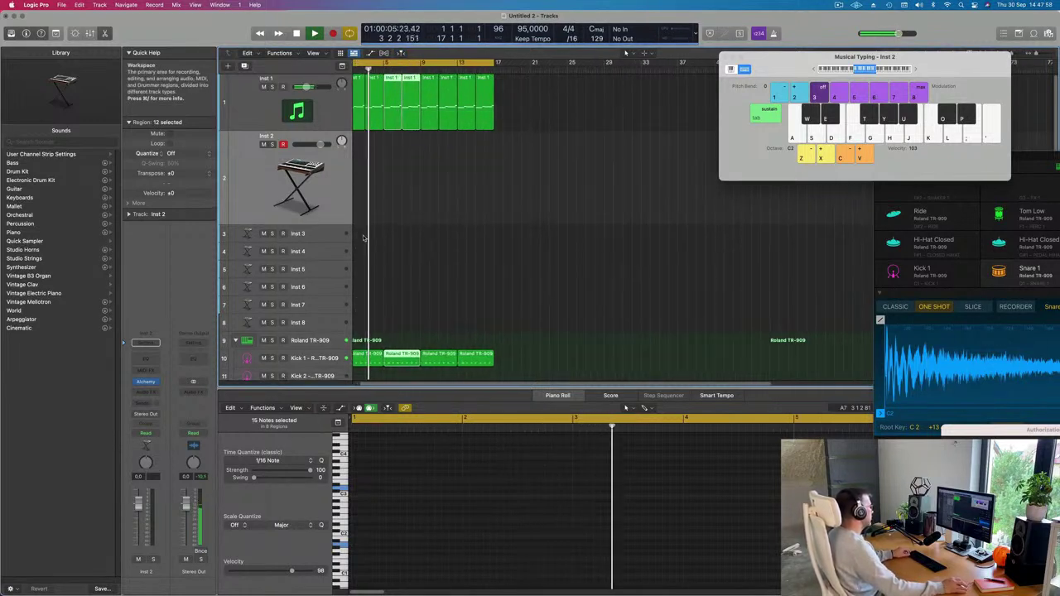
Step: Clear the region selection in the arrangement and restart playback from the beginning of the project
scroll(361, 239, down, 4)
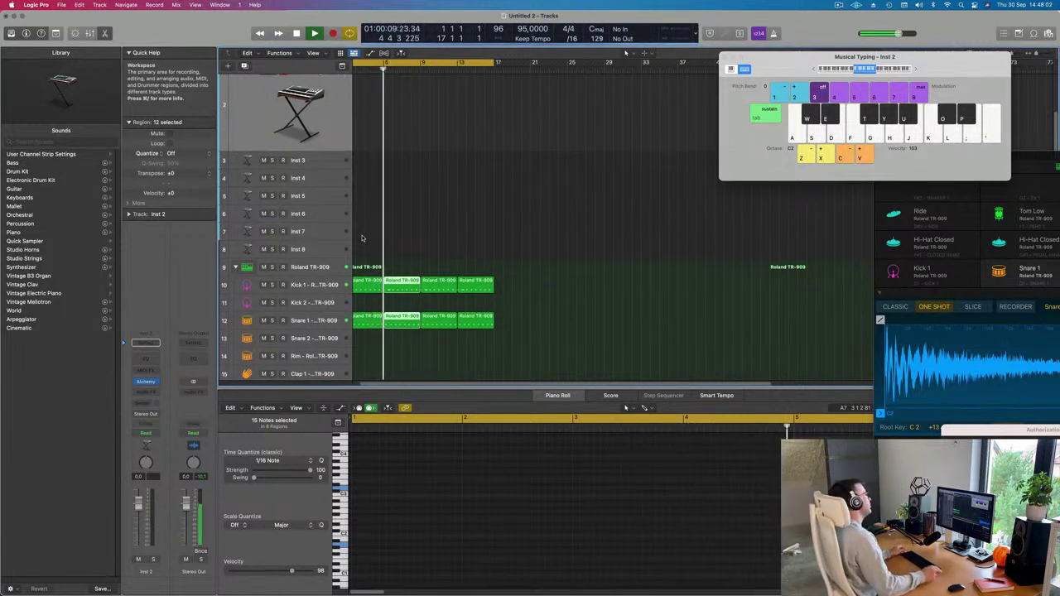
scroll(447, 217, down, 3)
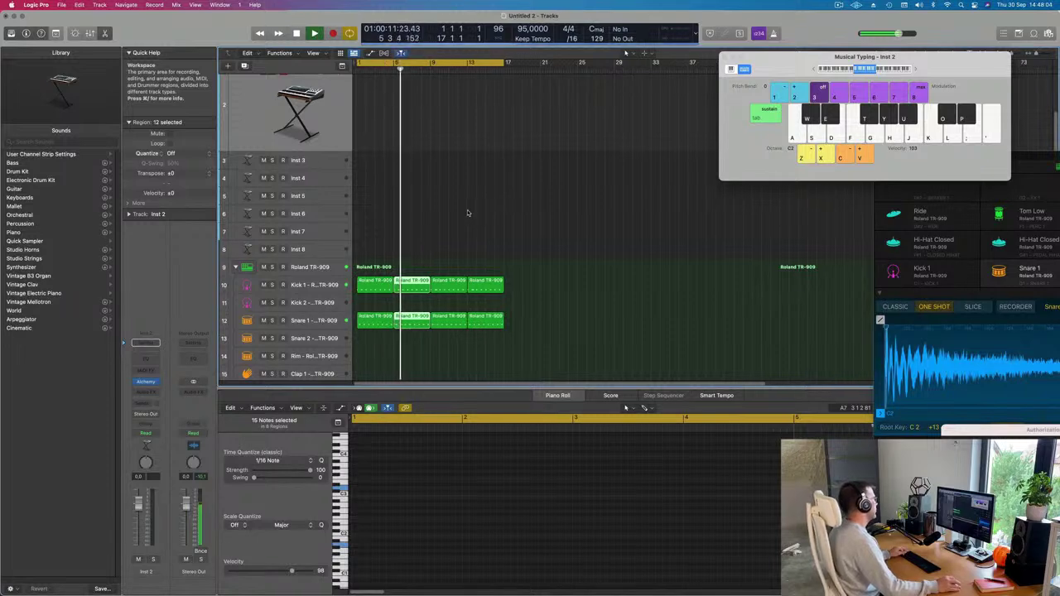
scroll(426, 224, down, 5)
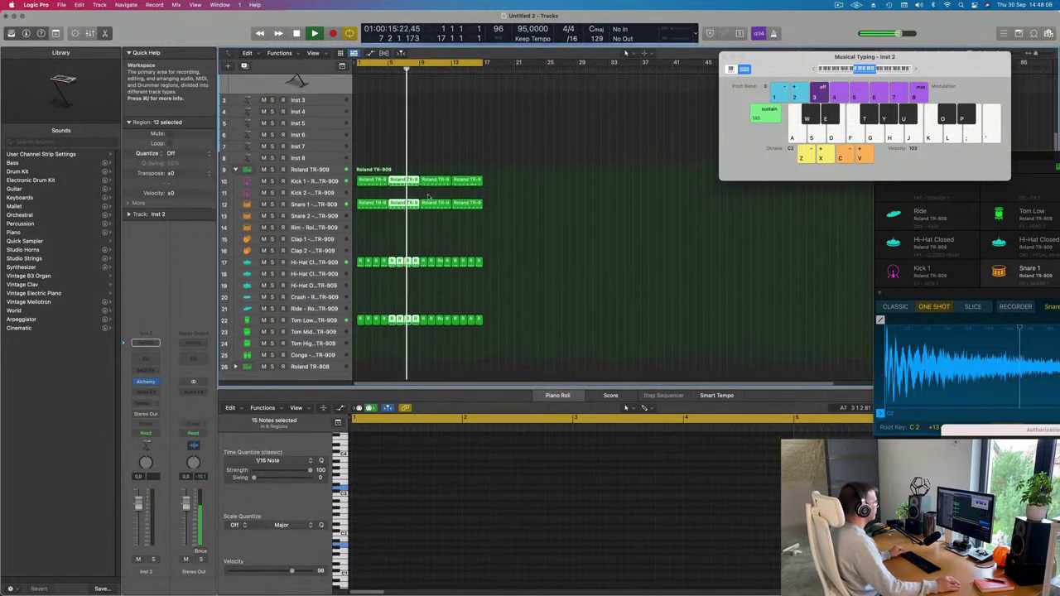
scroll(428, 198, down, 3)
scroll(432, 184, down, 1)
click(449, 177)
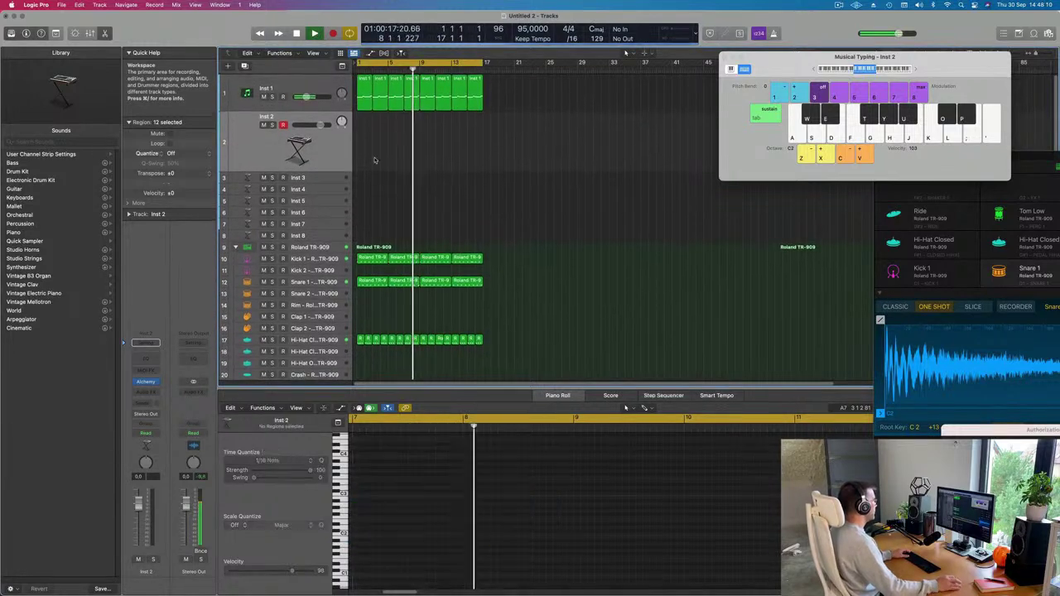
key(space)
key(Return)
key(space)
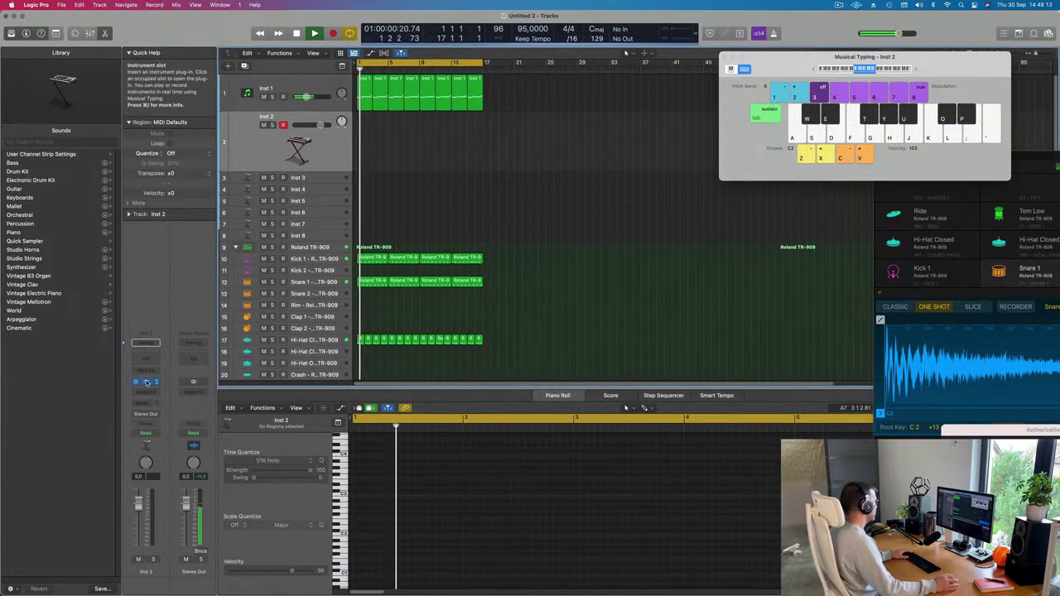
Step: Open the Alchemy instrument on Inst 2, filter its presets to the Pads category, and load Cloud Diving
click(146, 382)
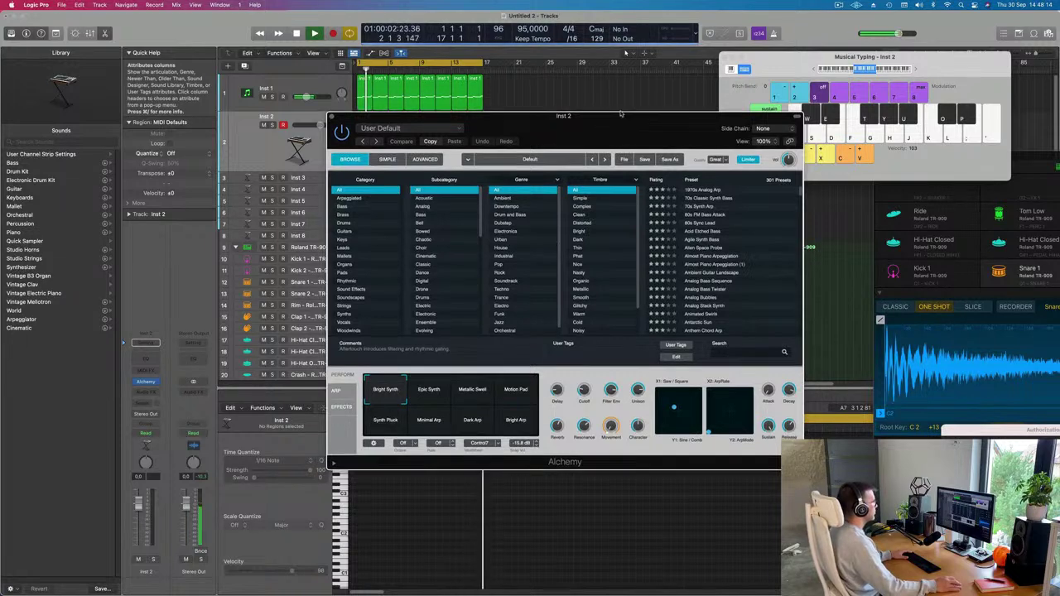
drag(598, 119, 667, 83)
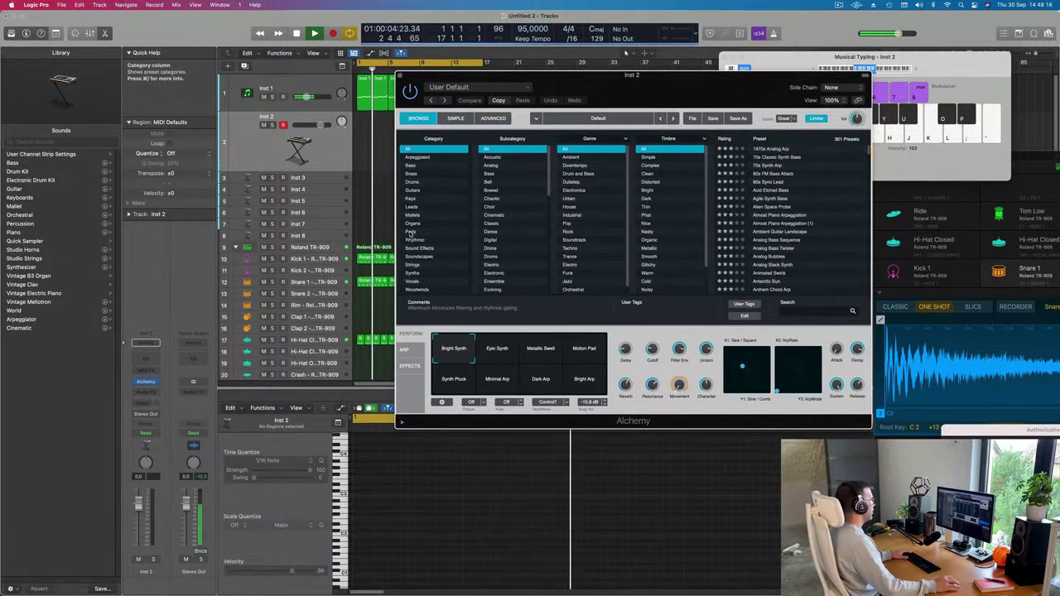
click(411, 232)
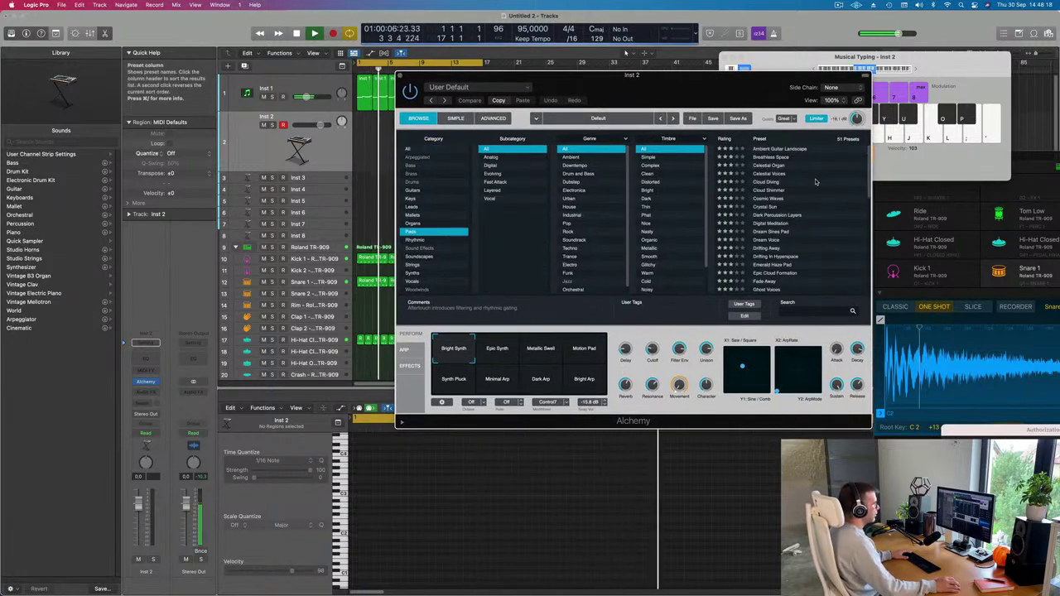
scroll(781, 222, down, 10)
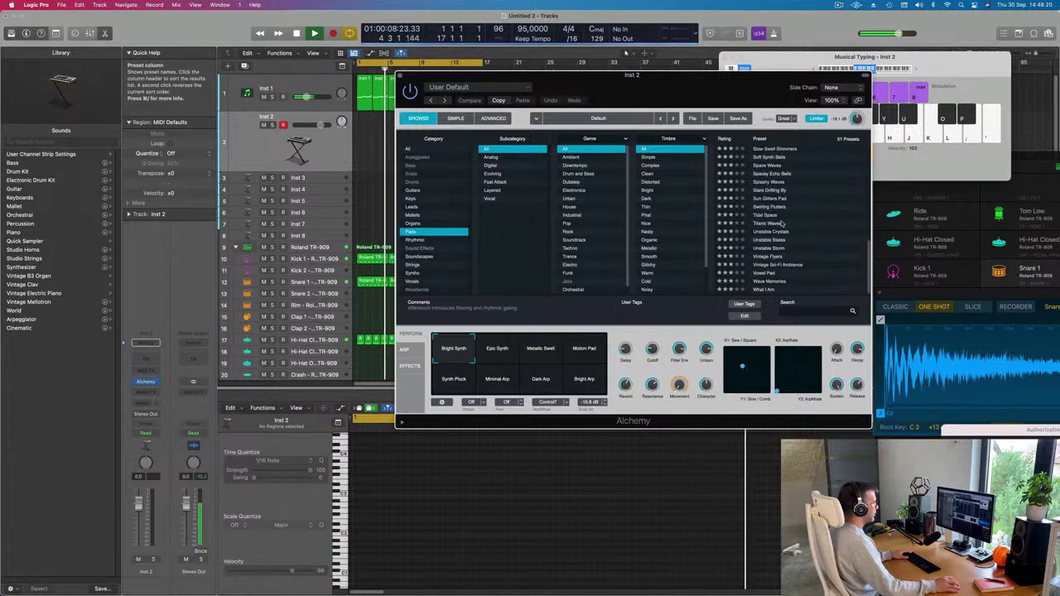
scroll(795, 207, up, 10)
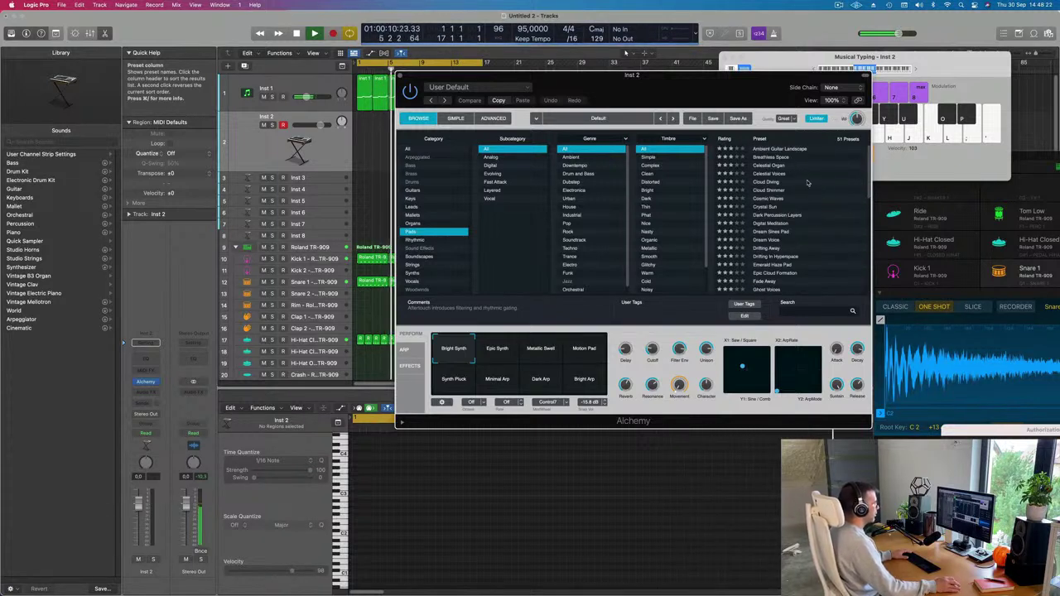
click(768, 182)
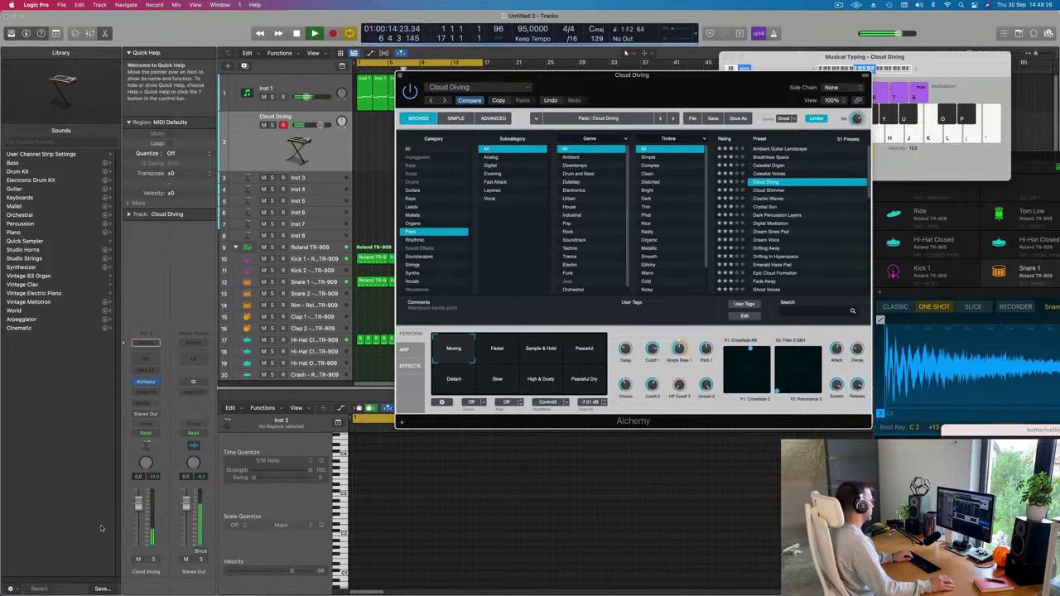
Step: Replace the pad sound with the Dream Voice preset and lower the track's volume to about -16 dB
click(377, 448)
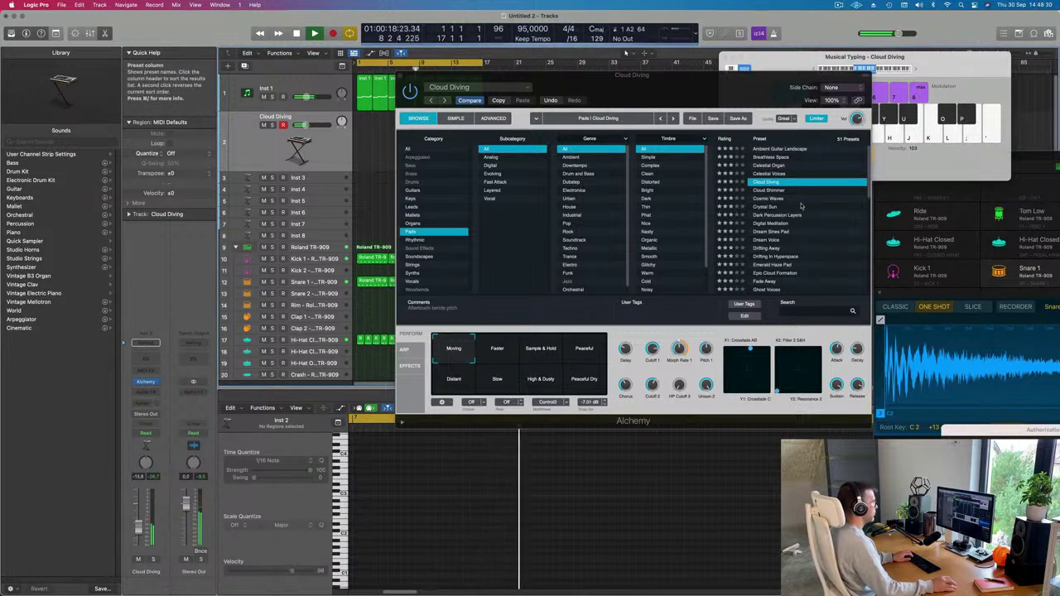
scroll(787, 207, down, 3)
click(771, 209)
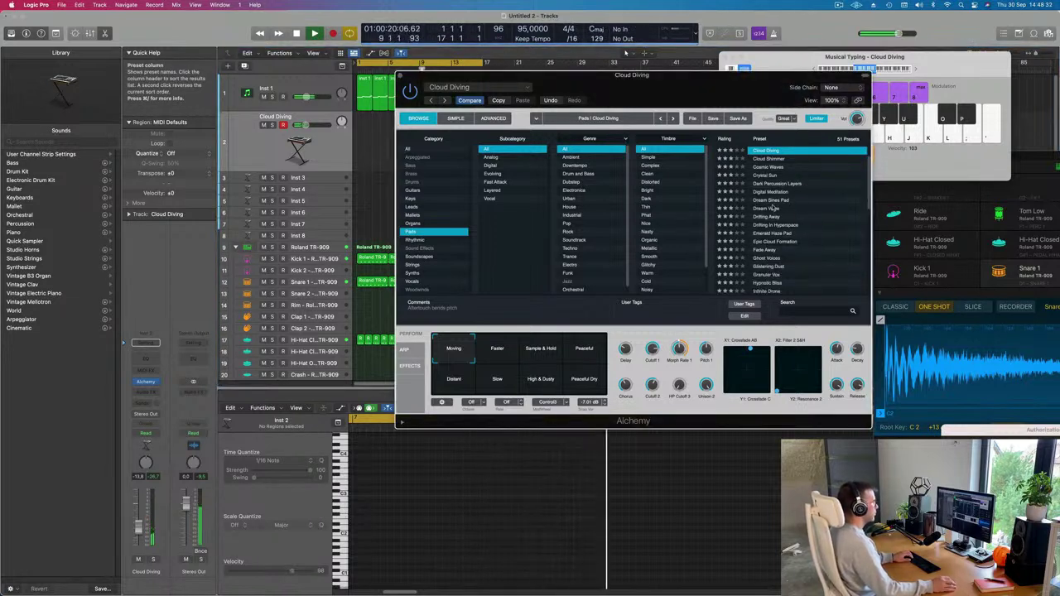
click(772, 209)
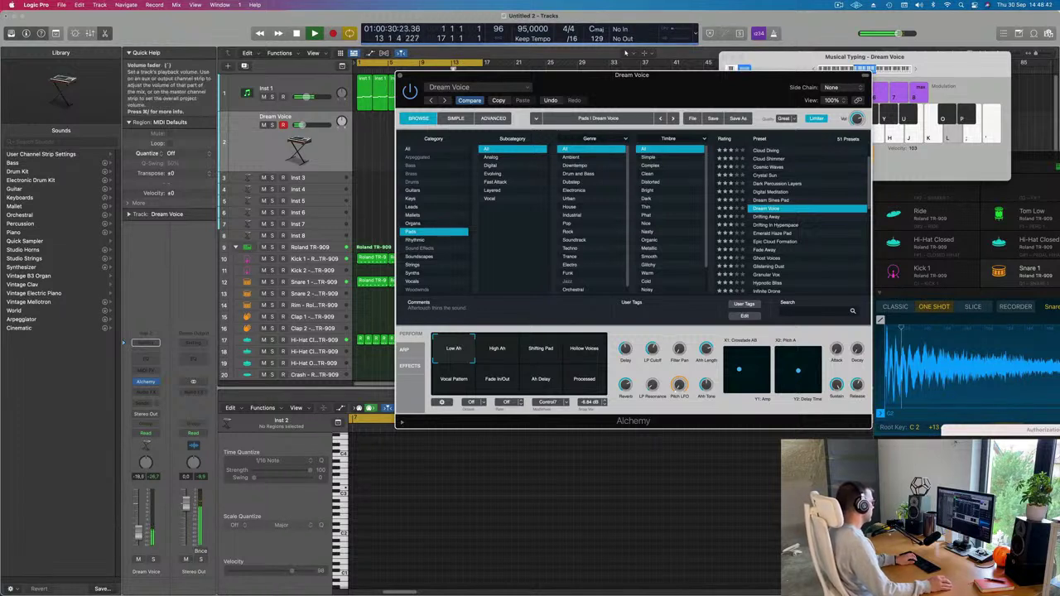
click(139, 534)
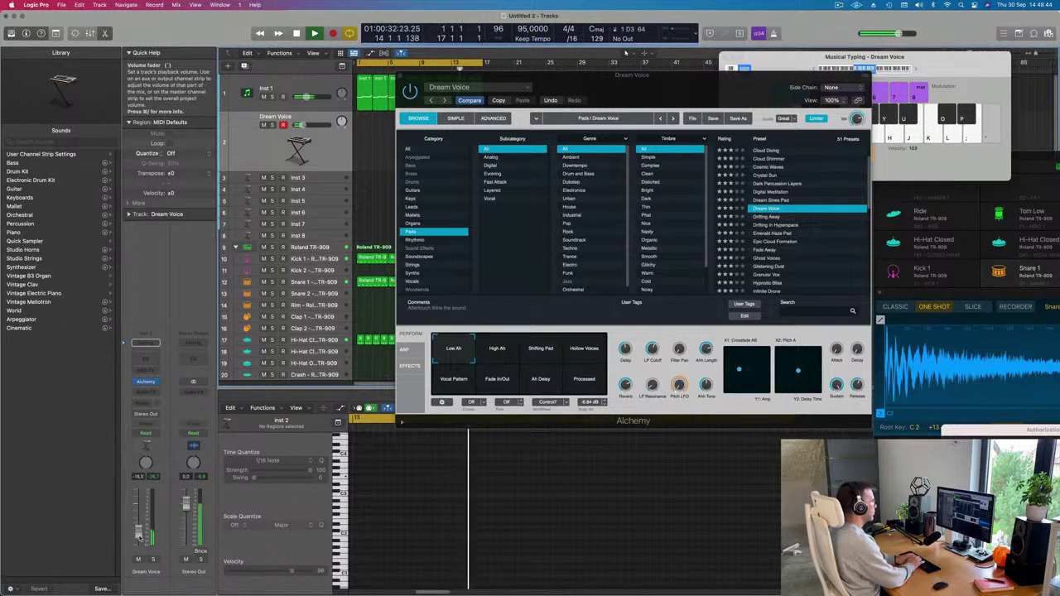
Step: Audition single notes of the Dream Voice pad over the playing beat
key(apostrophe)
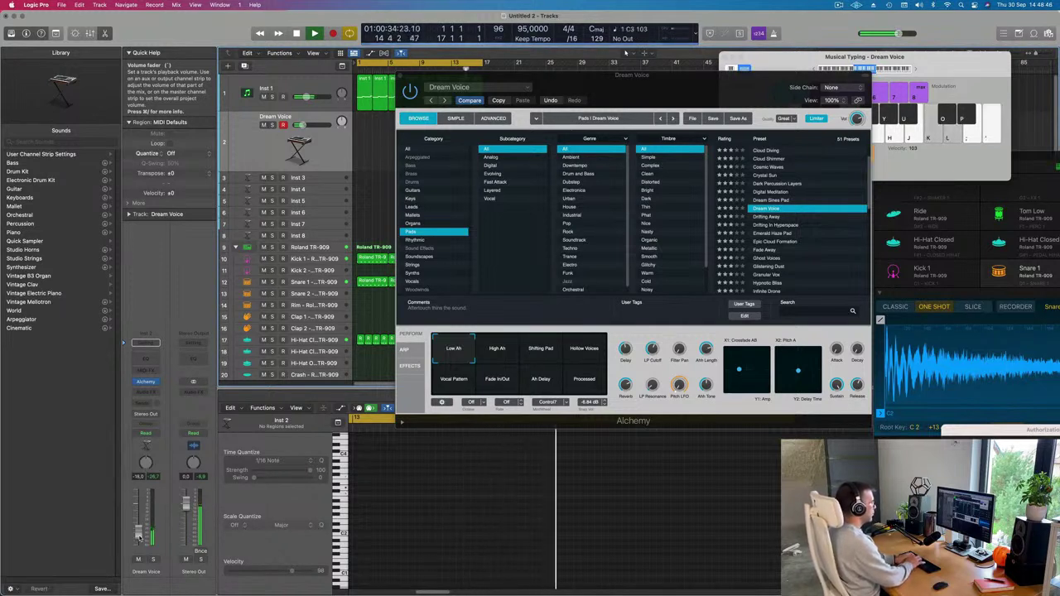
key(k)
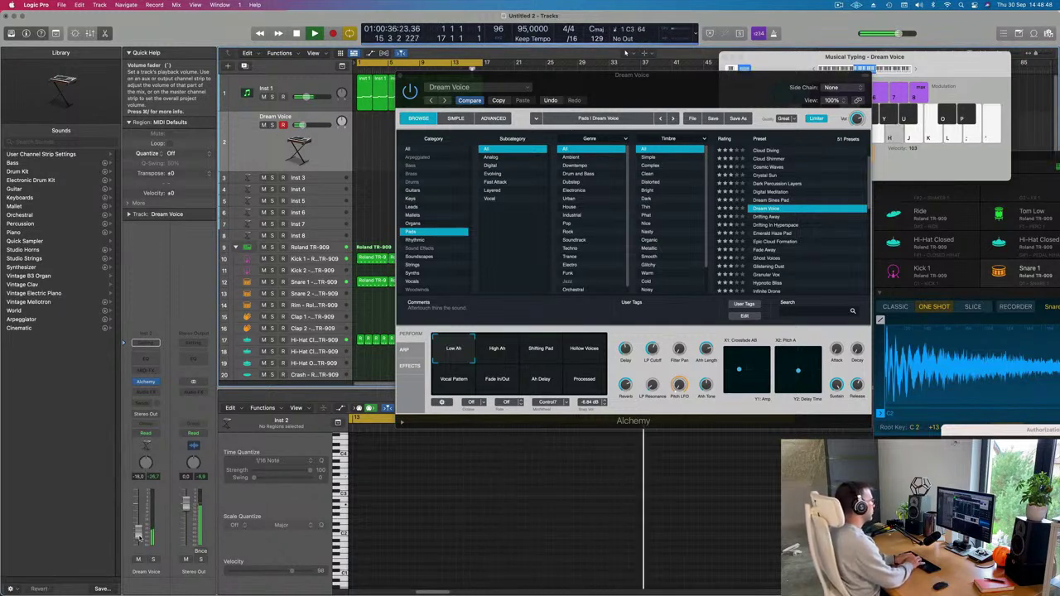
key(f)
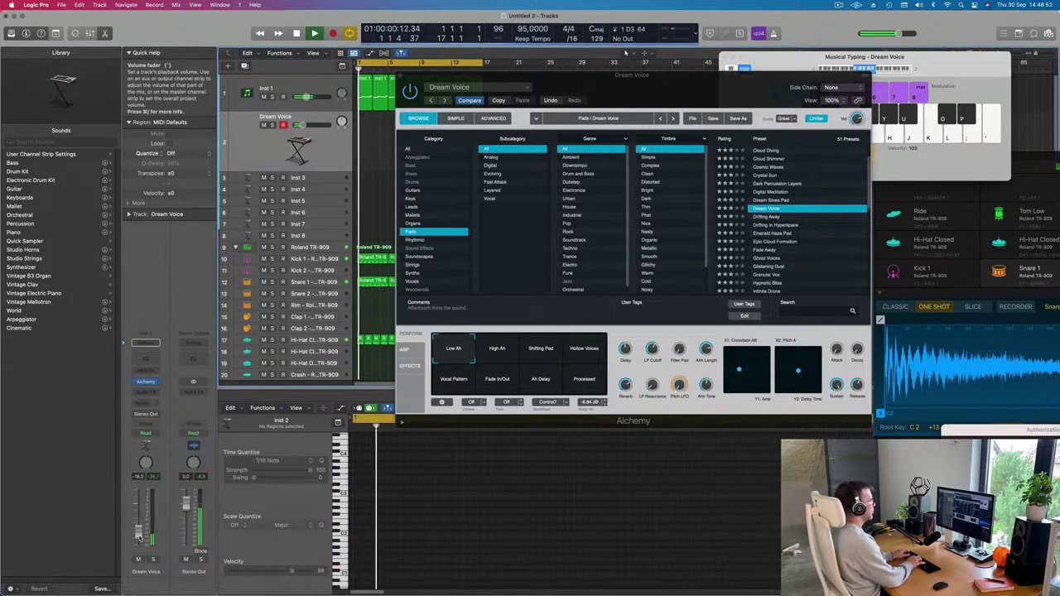
key(l)
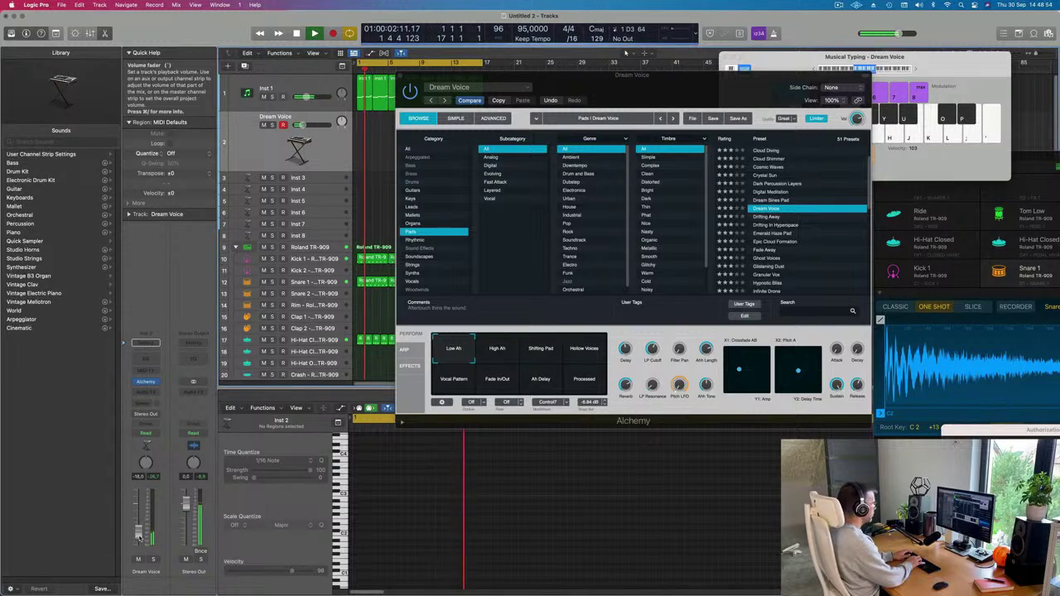
Step: Record a sparse line of repeated D3 notes on the Dream Voice track from bar 2, and stop the recording
key(r)
key(l)
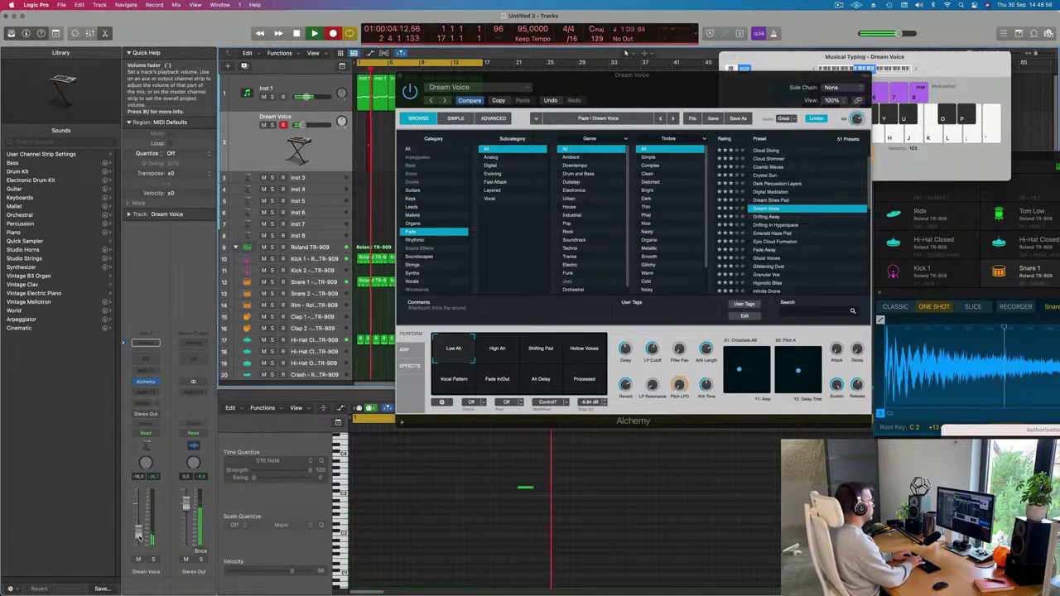
key(l)
key(l)
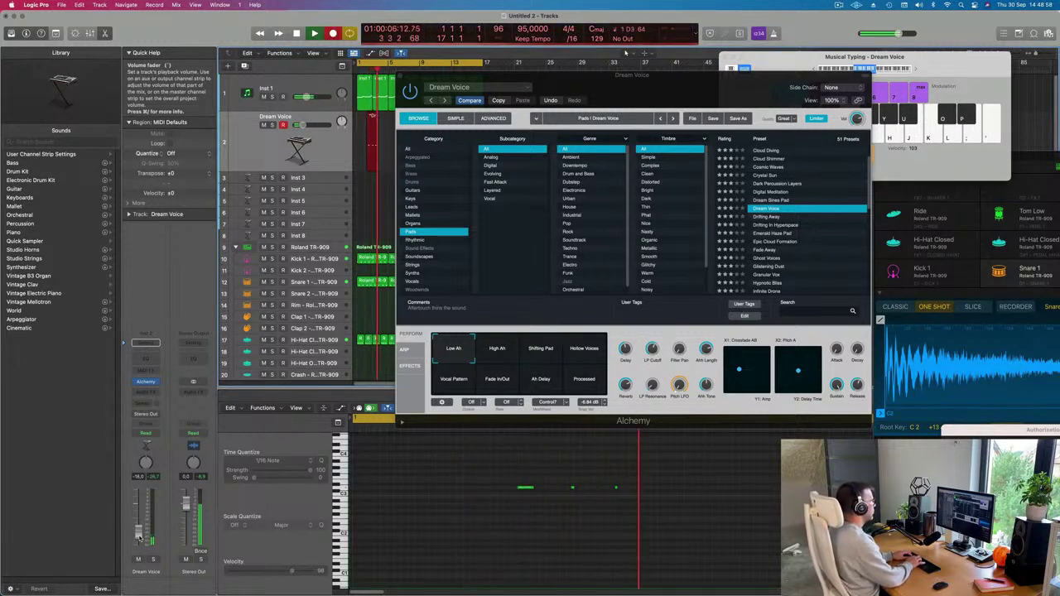
key(l)
key(l)
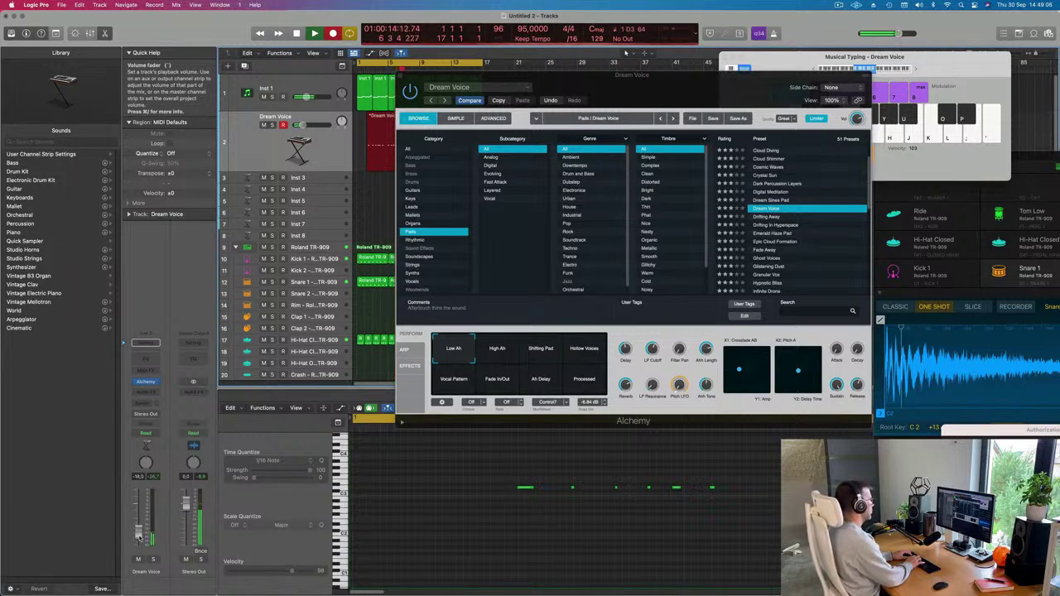
key(space)
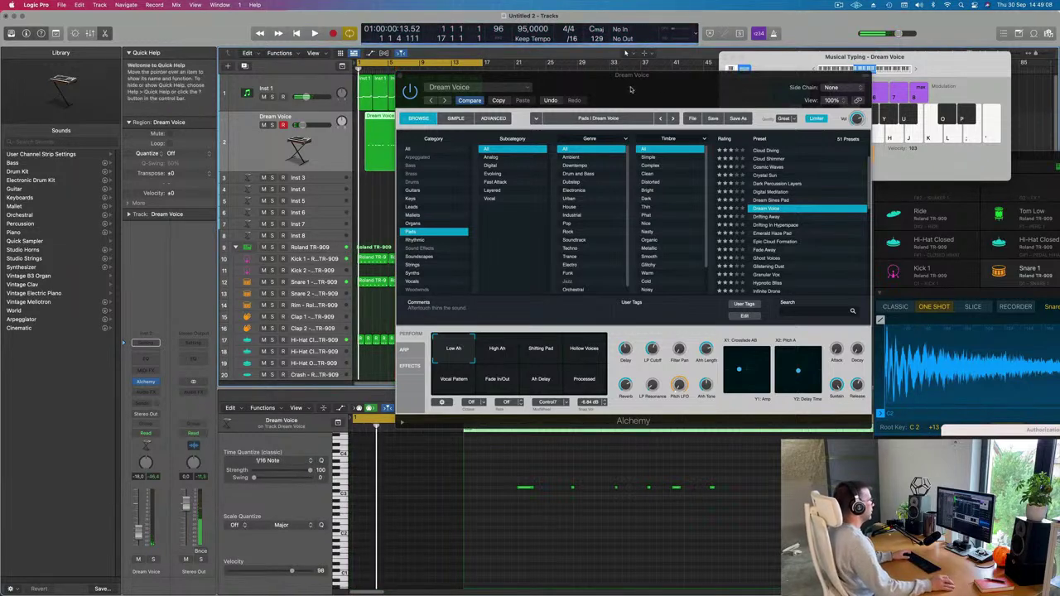
Step: Split the Dream Voice region at bar 5, splitting the notes that cross the split point
click(385, 118)
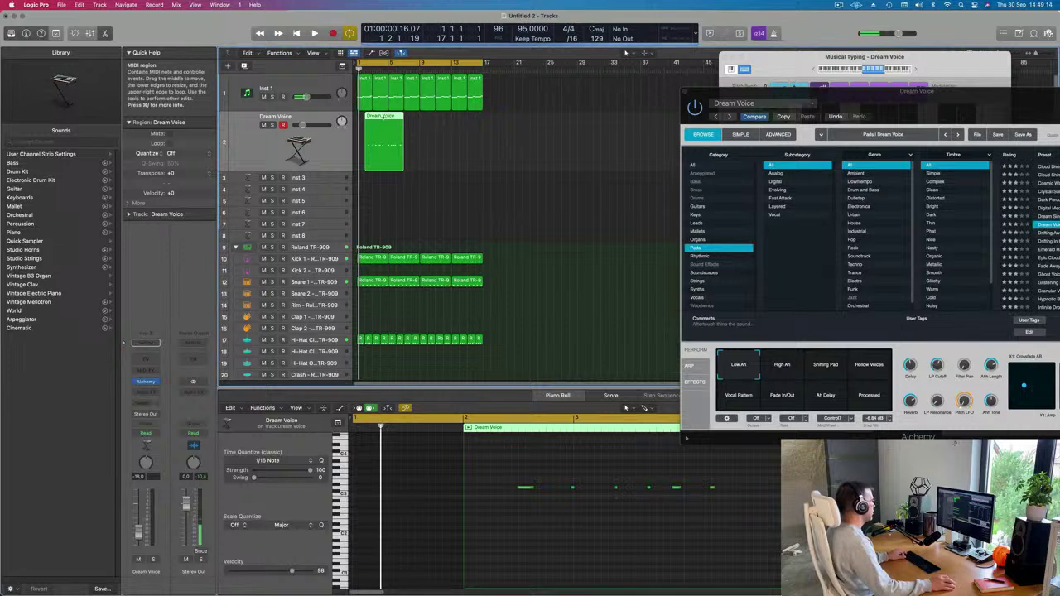
click(385, 115)
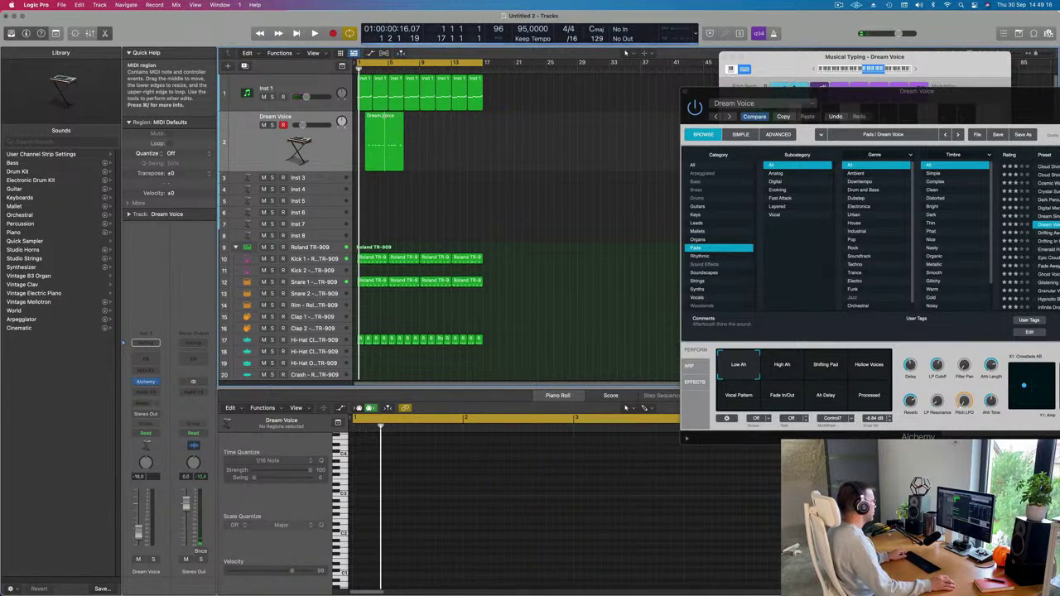
click(389, 117)
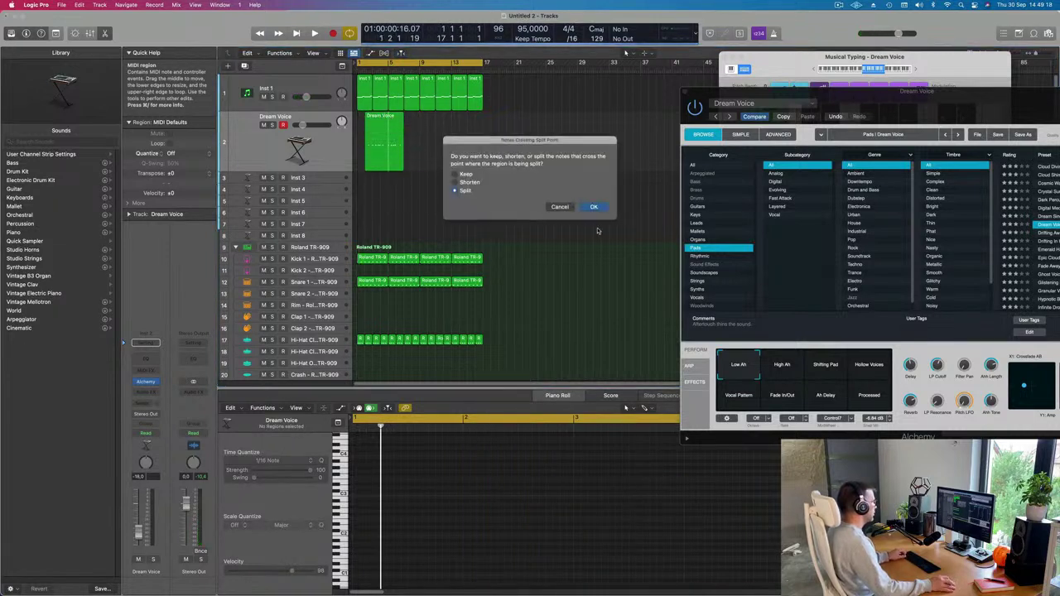
click(594, 207)
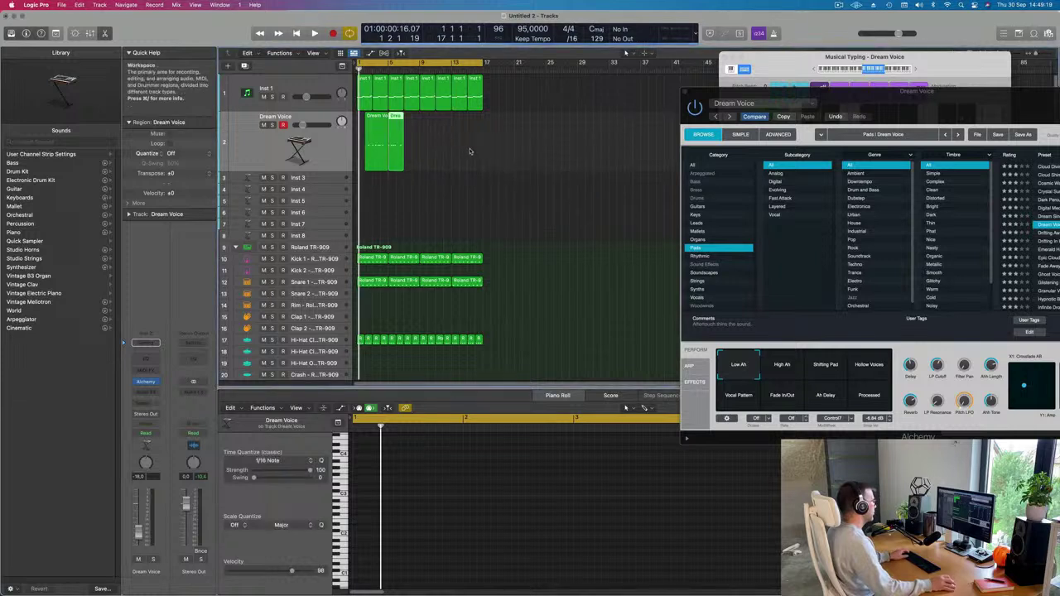
Step: Delete the first part of the split Dream Voice region and move the remaining part to bar 1
click(373, 133)
key(Delete)
drag(396, 137, 364, 141)
Step: Play the arrangement and select all notes of the moved Dream Voice region in the Piano Roll
key(space)
click(466, 528)
key(super+a)
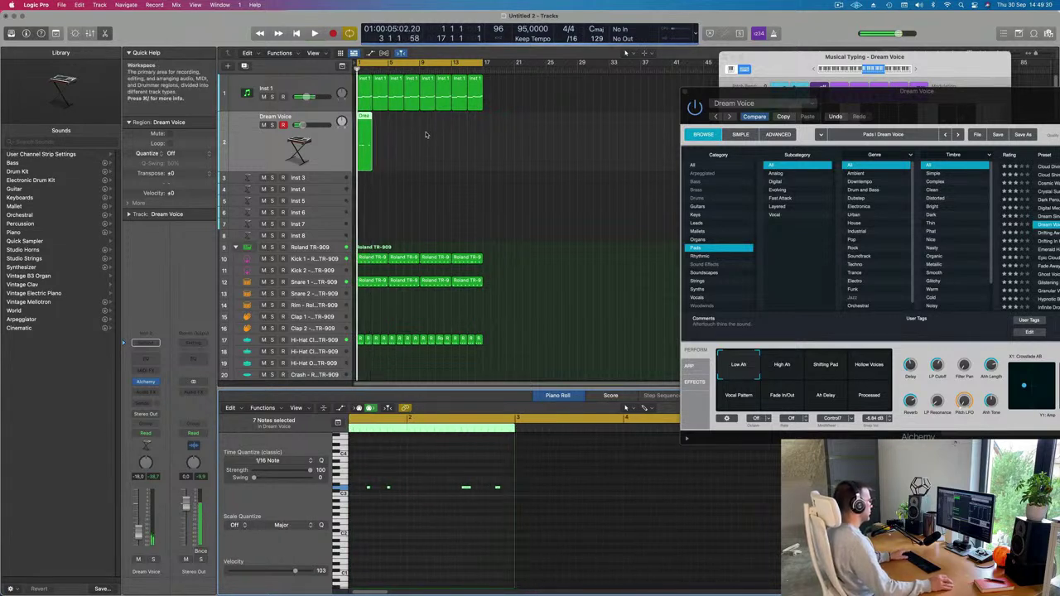
Step: Repeat the two-bar Dream Voice region until its copies fill the track up to bar 17
drag(425, 134, 361, 144)
key(super+r)
key(super+r)
key(super+r)
key(super+r)
key(super+r)
key(super+r)
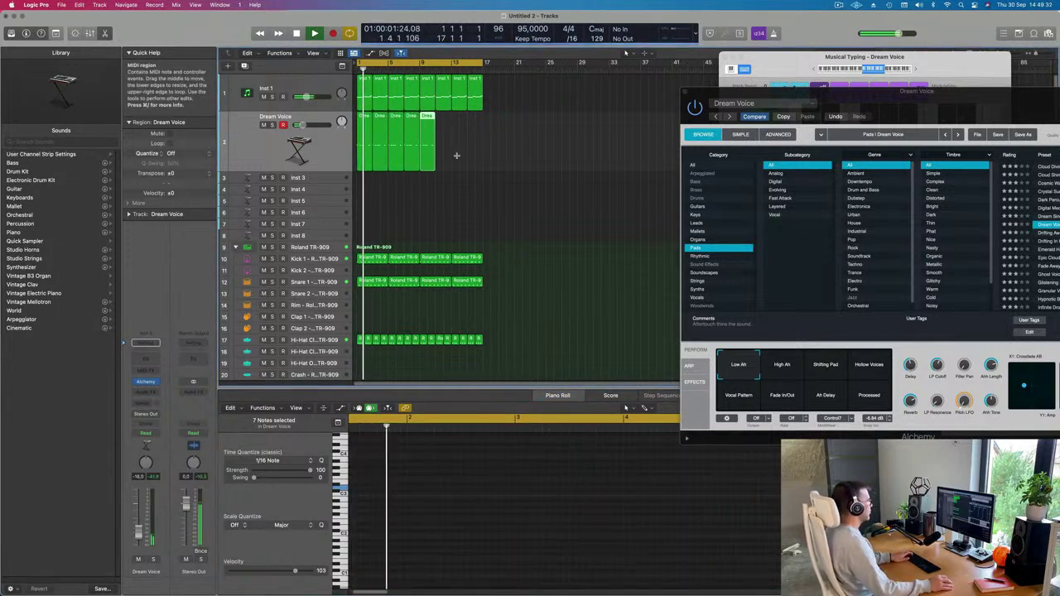
drag(879, 105, 847, 101)
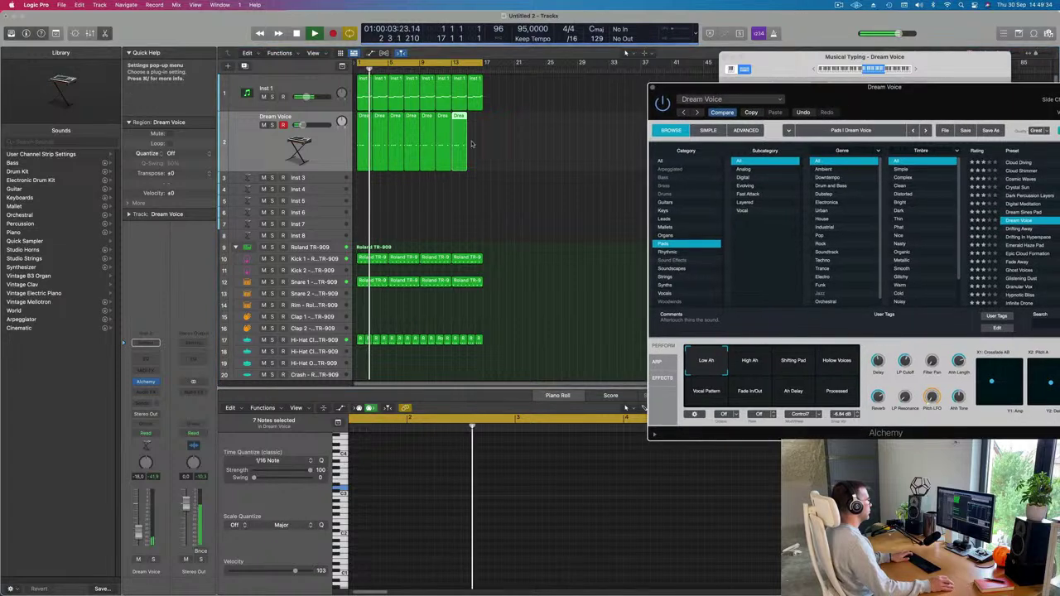
key(super+r)
key(Return)
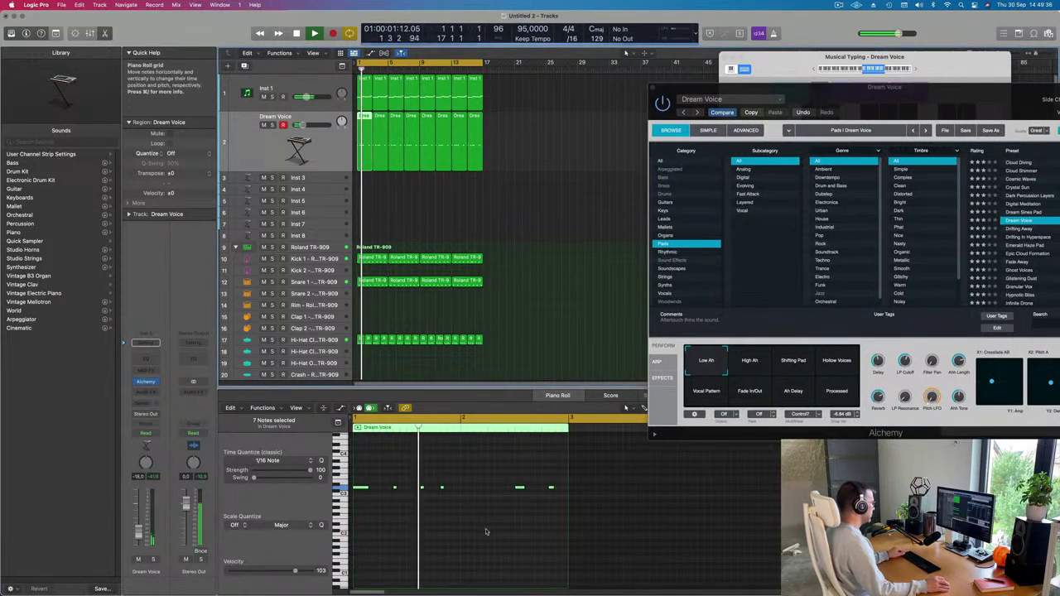
Step: Shift two short notes in the first Dream Voice region slightly later, including the last one, and delete all copies after that region
click(439, 487)
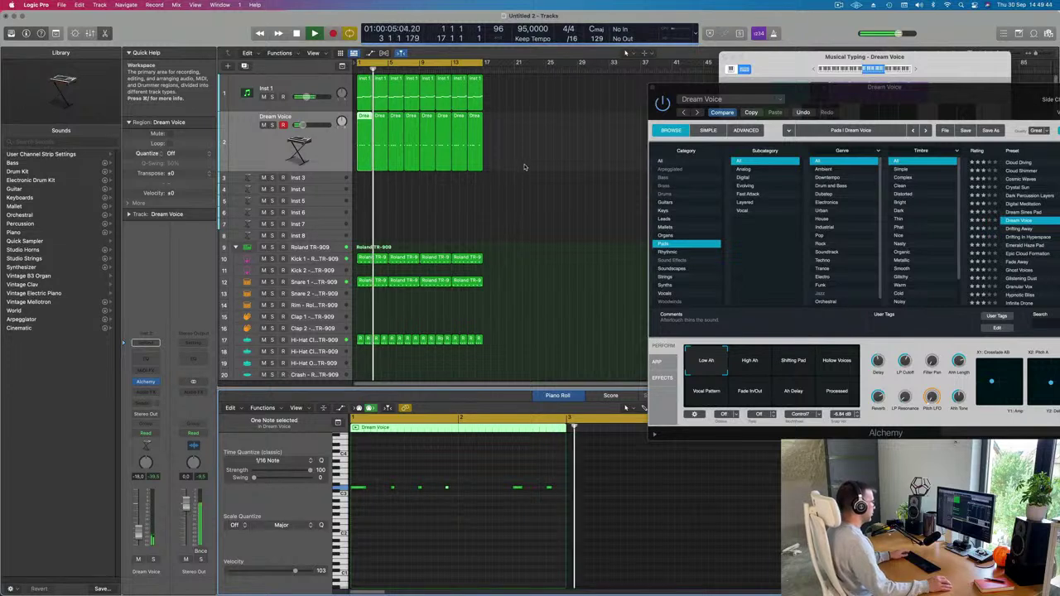
click(555, 498)
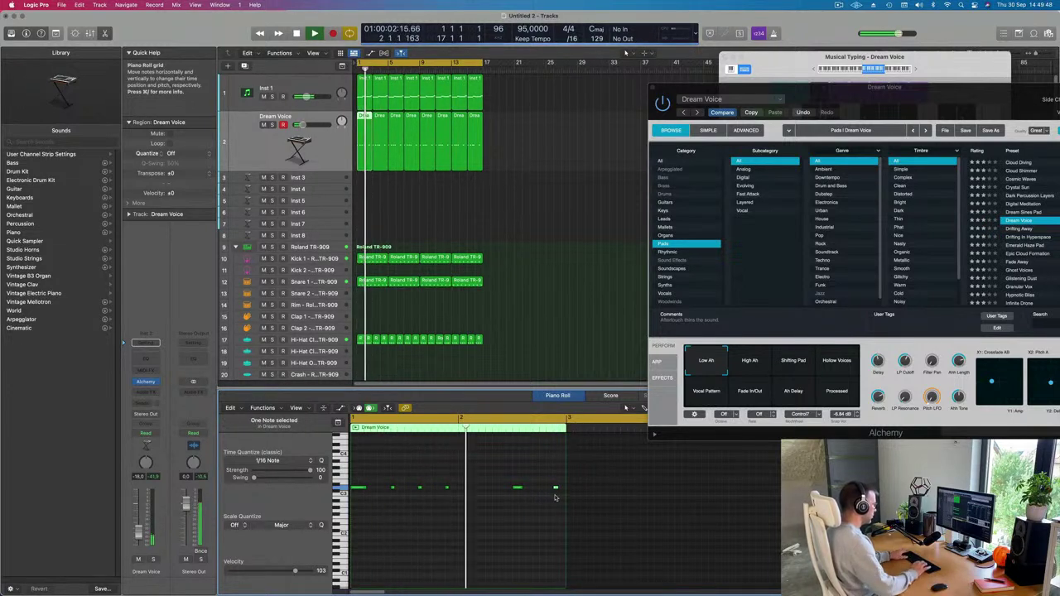
drag(515, 150, 377, 159)
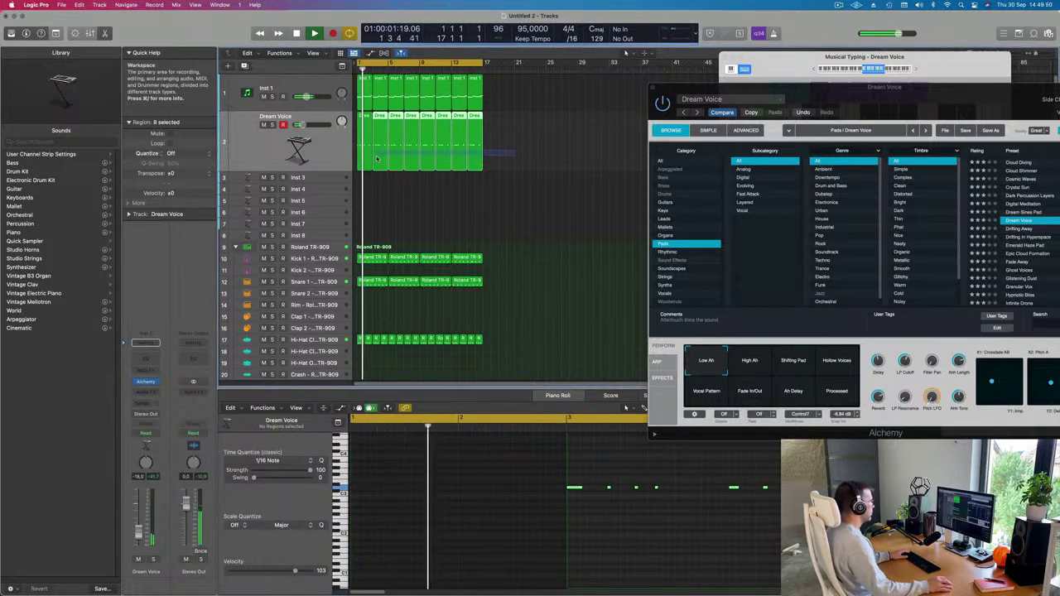
key(Delete)
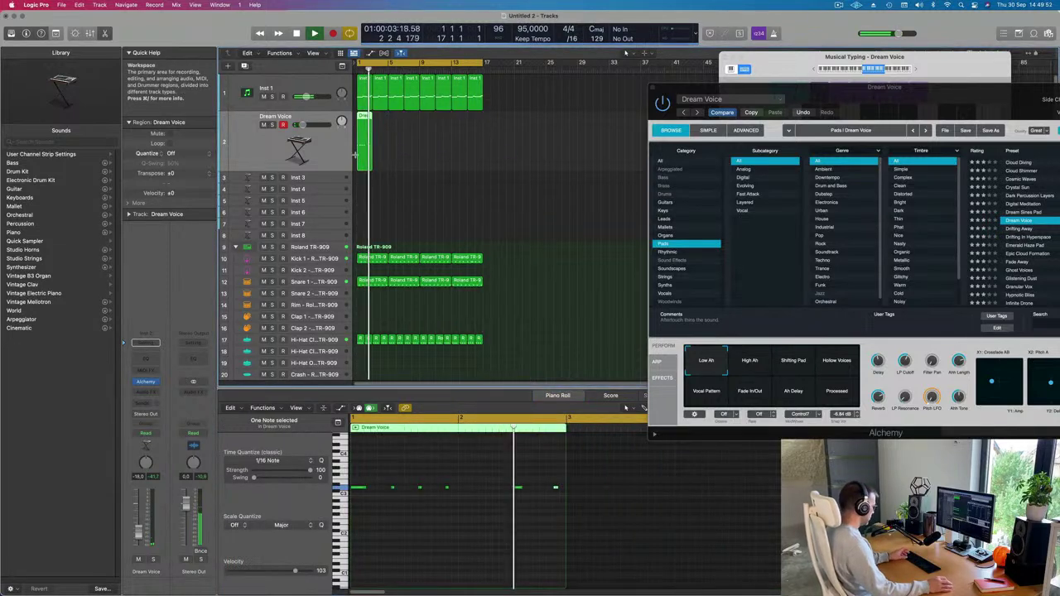
Step: Repeat the edited two-bar Dream Voice region until its copies fill the track up to bar 17
key(super+r)
key(super+r)
key(super+r)
key(super+r)
key(super+r)
key(super+r)
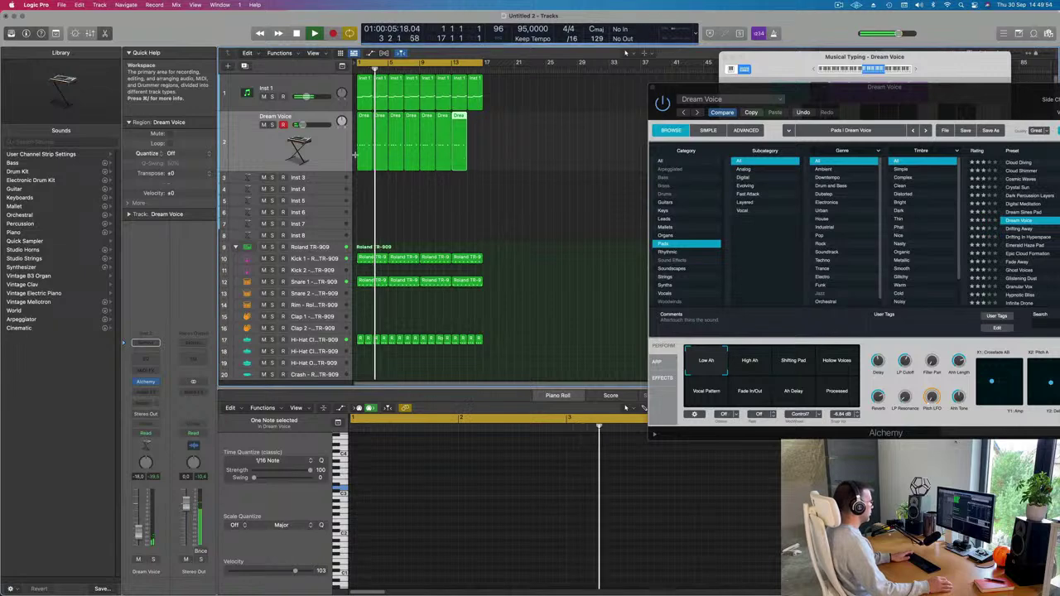
Step: Audition Alchemy's transform pad snapshots from High Ah through Fade In/Out during playback and choose Ah Delay
drag(968, 102, 688, 64)
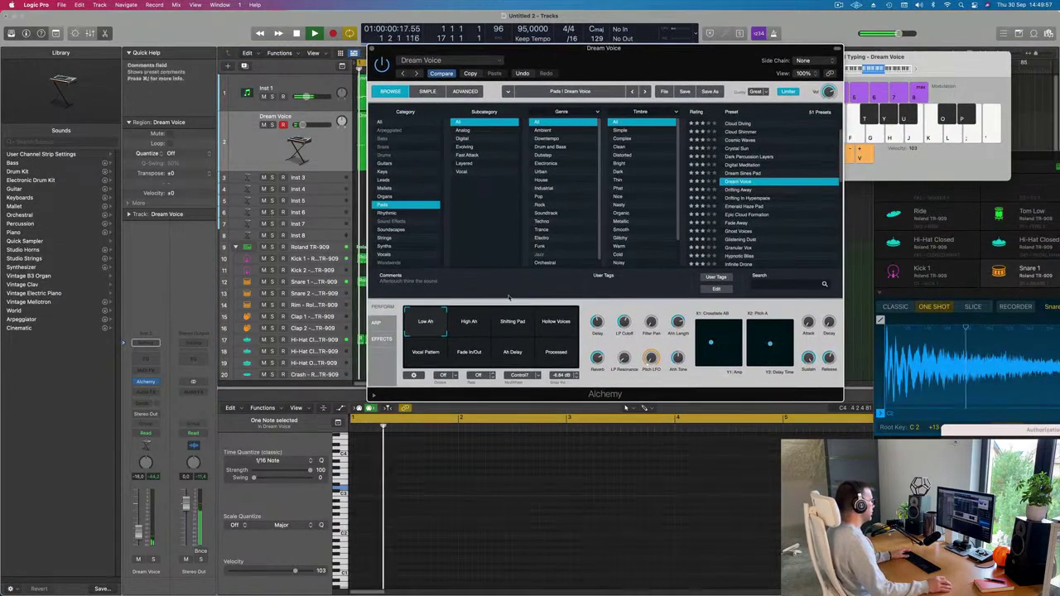
click(469, 323)
click(514, 326)
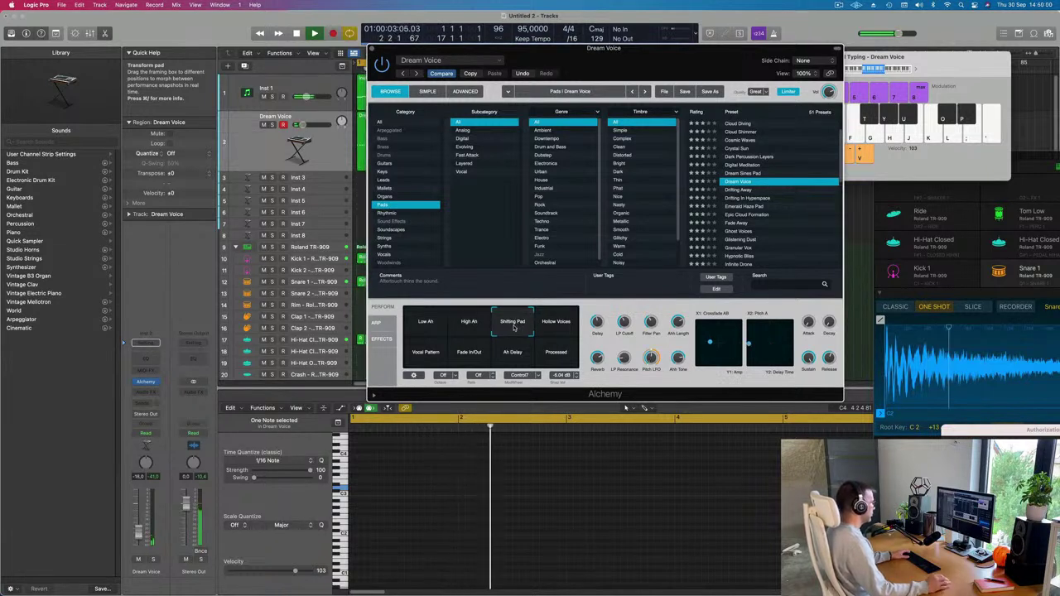
click(560, 325)
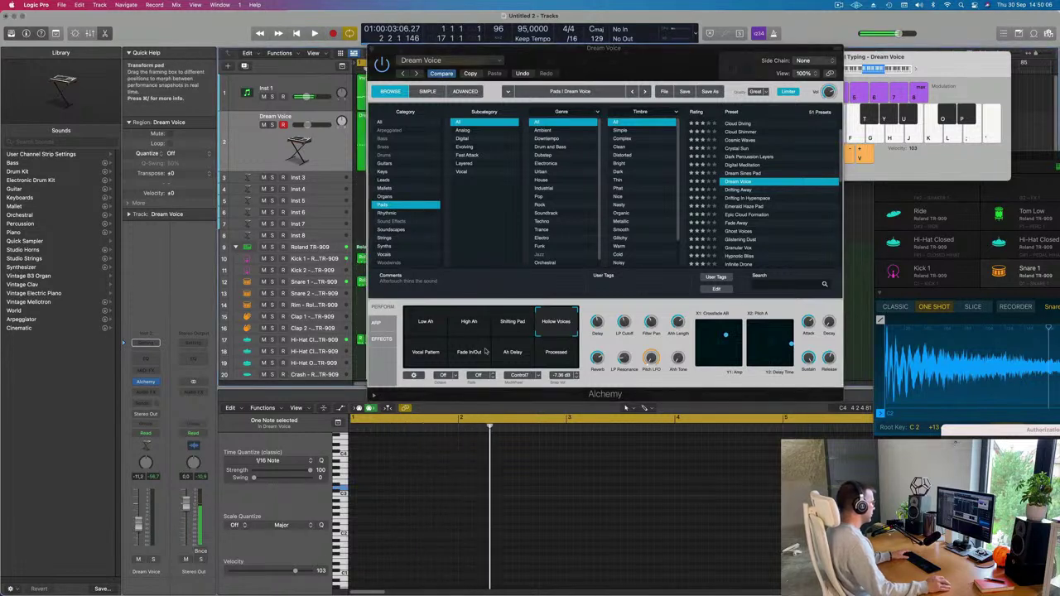
click(425, 352)
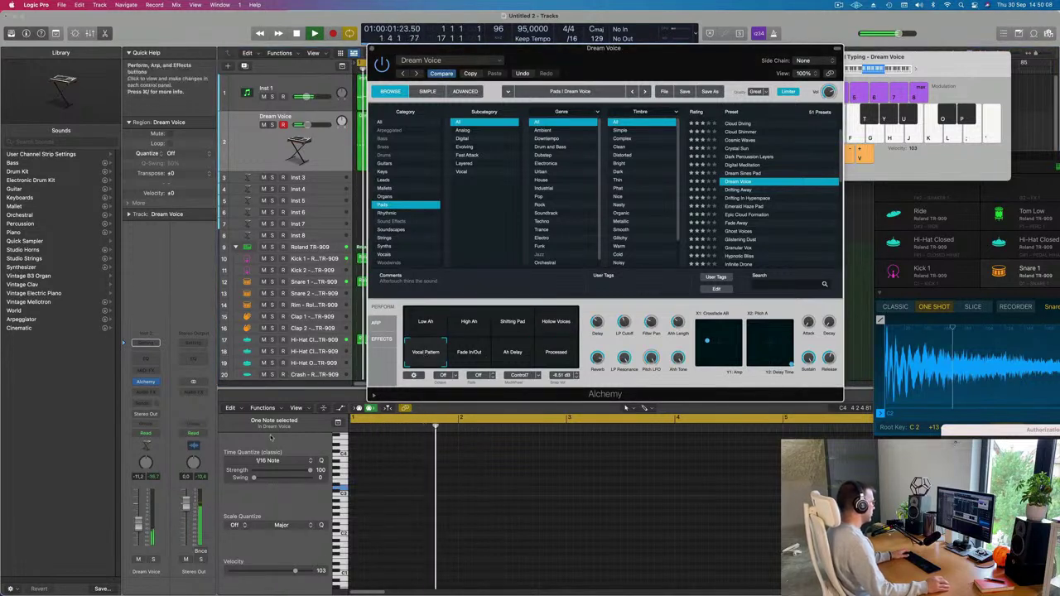
click(469, 352)
click(514, 353)
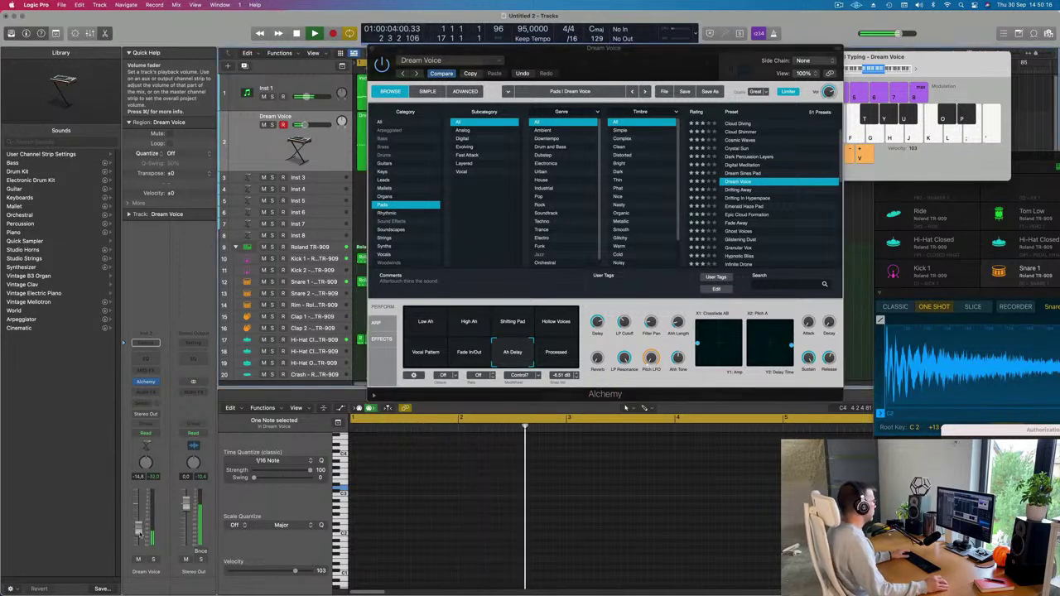
Step: Lower the Dream Voice track's volume to -16.4 dB and close its Alchemy window
drag(139, 534, 139, 537)
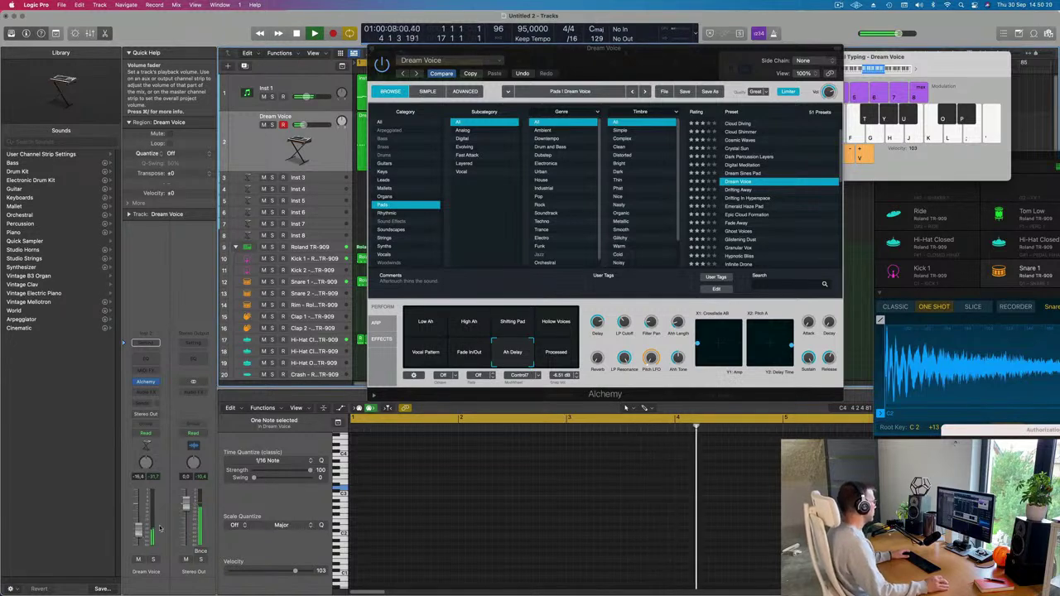
drag(547, 48, 643, 83)
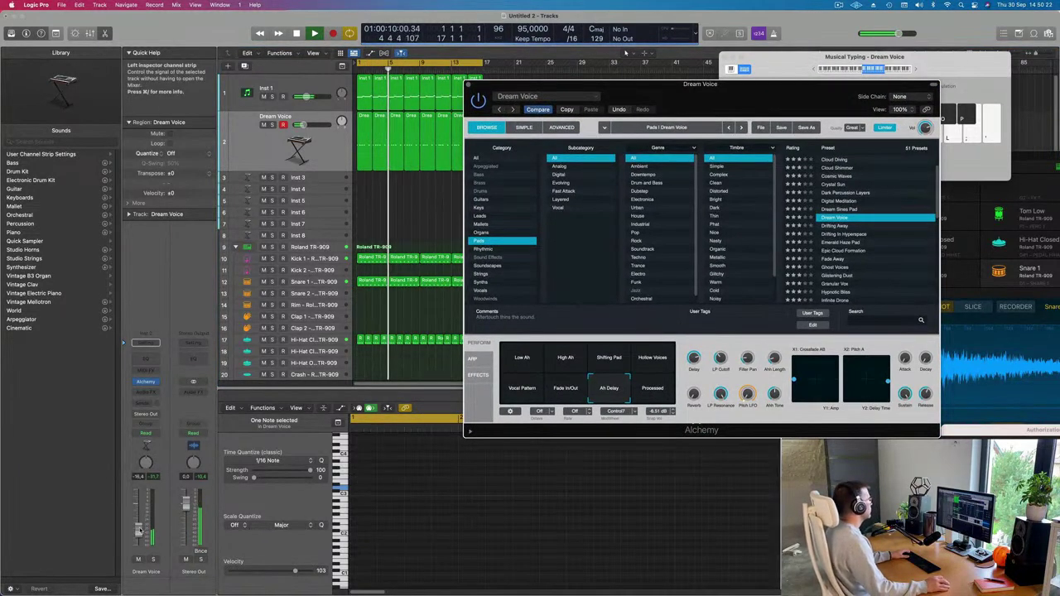
drag(532, 85, 499, 96)
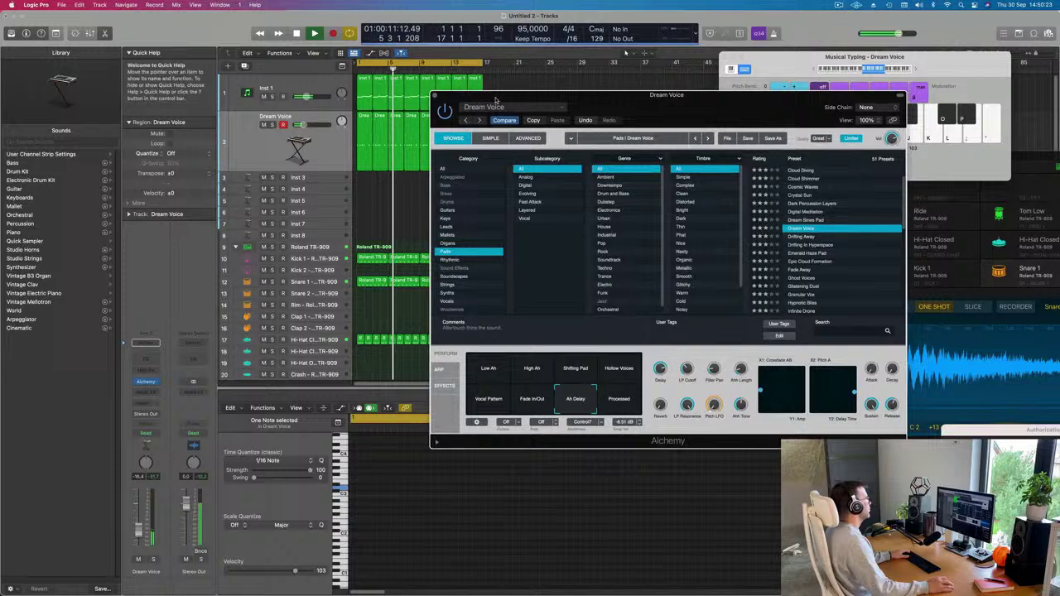
click(435, 95)
Step: Replace Alchemy on the Inst 3 track with a stereo Vintage B3 Organ and enlarge the track's height
click(373, 204)
click(300, 178)
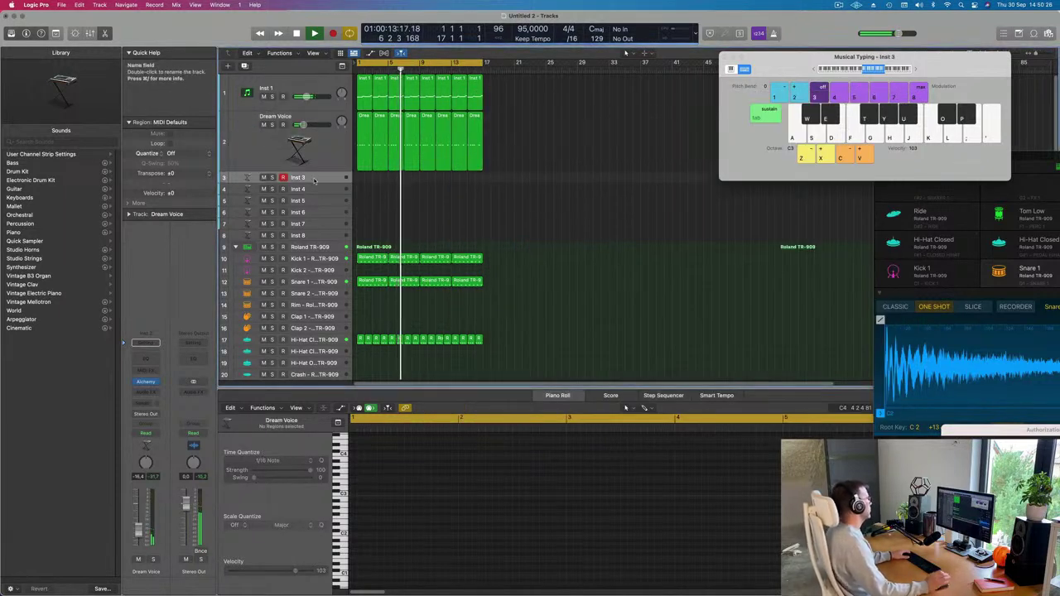
click(147, 382)
mouse_move(210, 501)
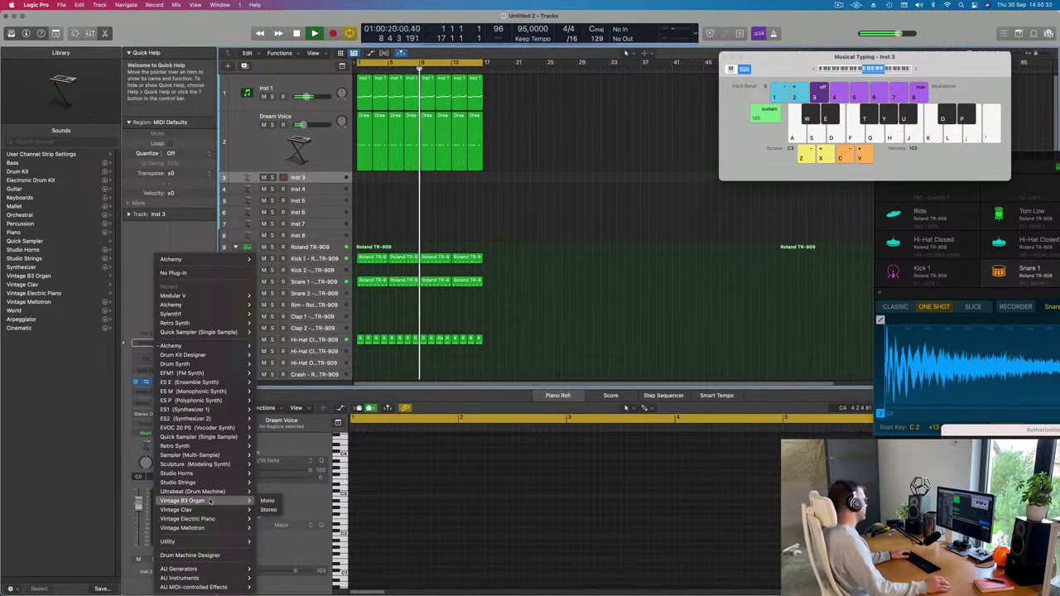
click(268, 509)
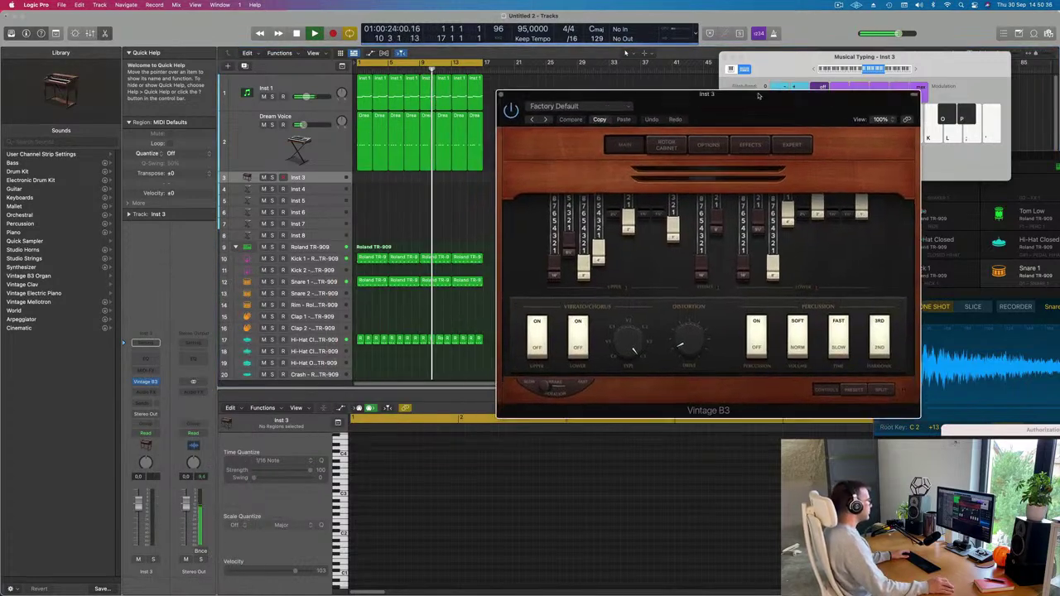
drag(328, 184, 328, 215)
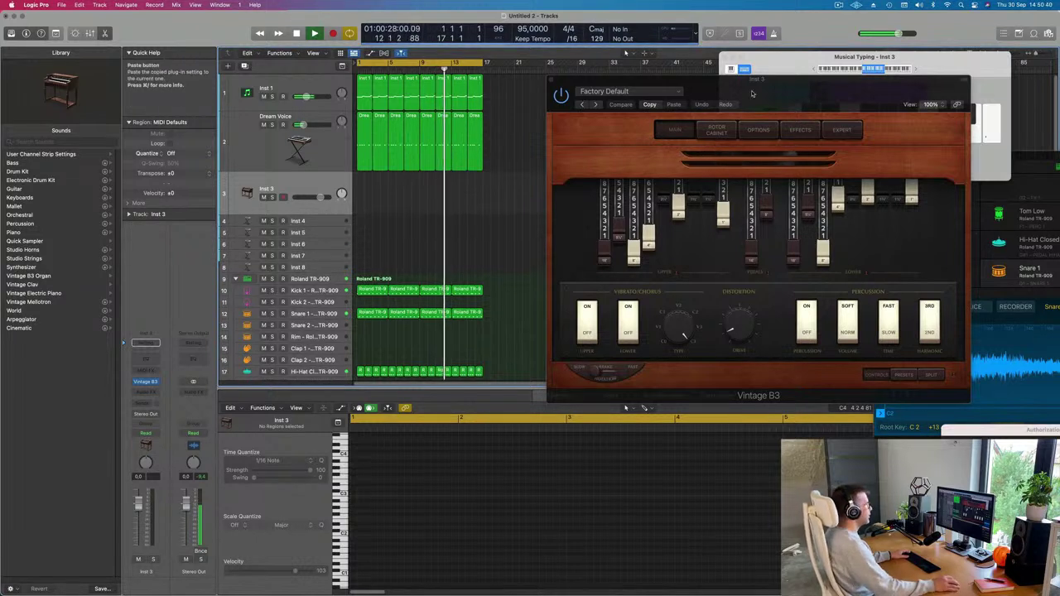
drag(758, 79, 695, 103)
Step: Lower the Musical Typing octave to C1, test the organ sound, and set the Inst 3 volume to -5.9 dB
click(816, 71)
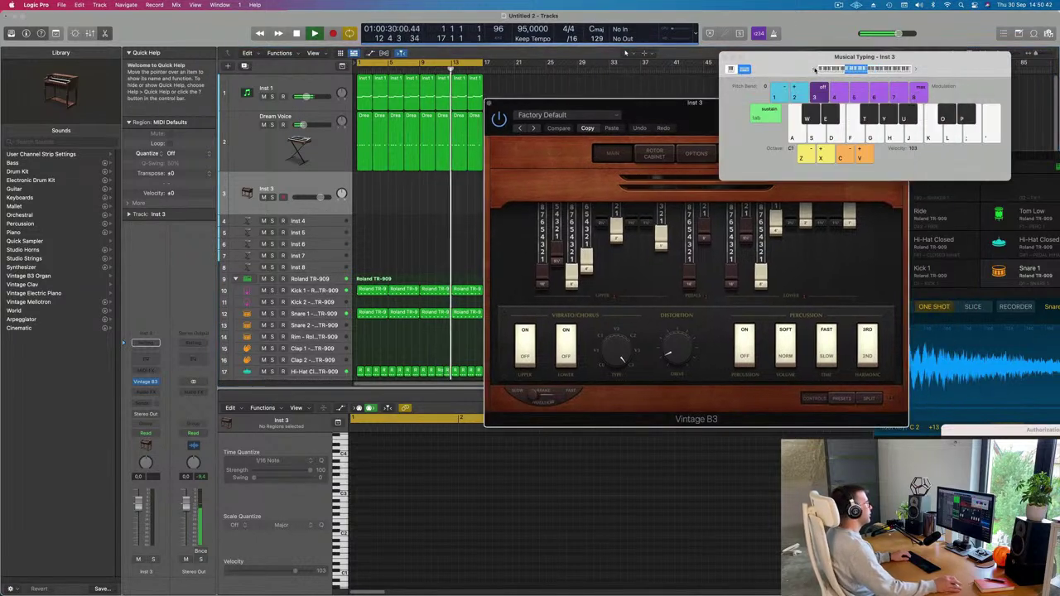
key(d)
drag(816, 71, 845, 41)
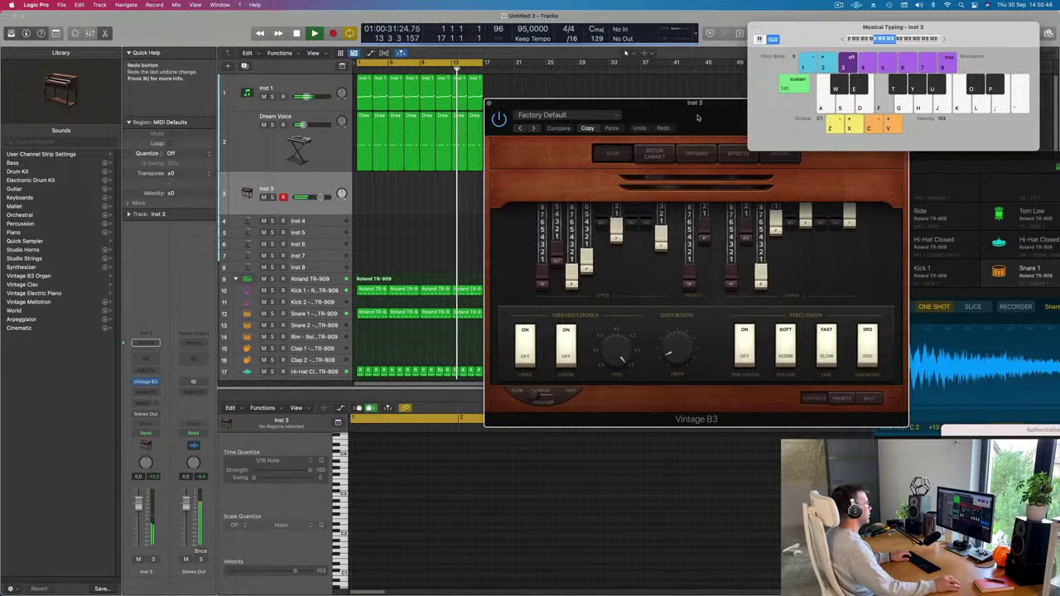
drag(701, 118, 600, 123)
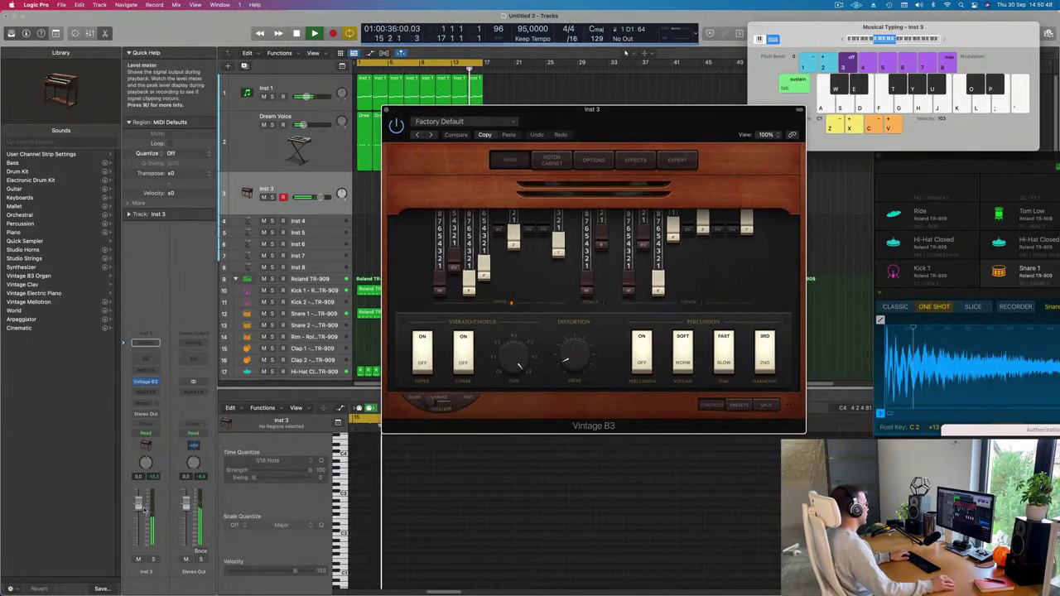
click(139, 532)
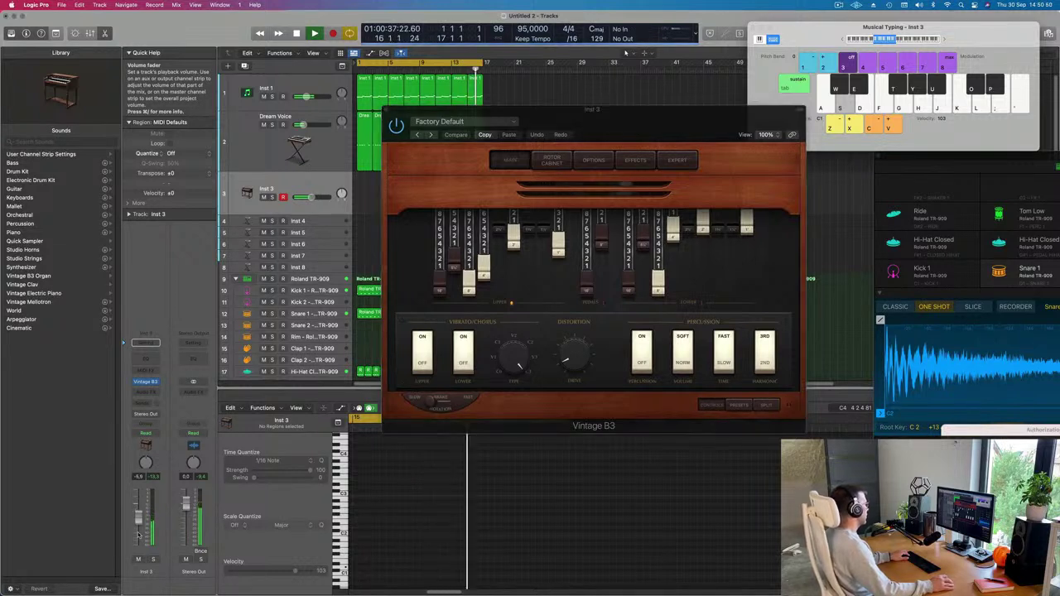
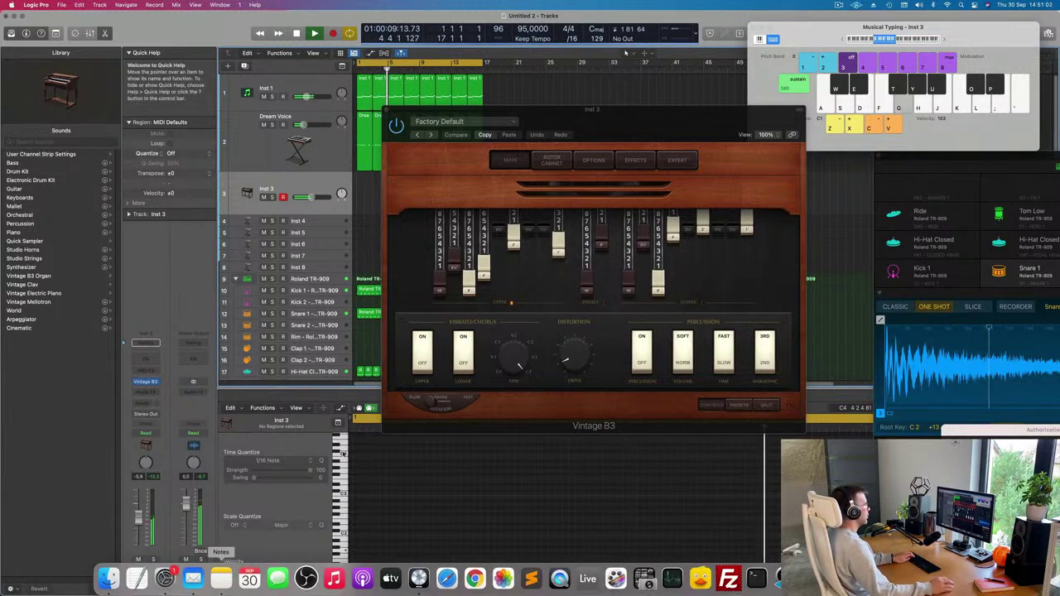
Step: Rehearse a low organ line with the notes A, G, F and E over the looped arrangement
click(843, 41)
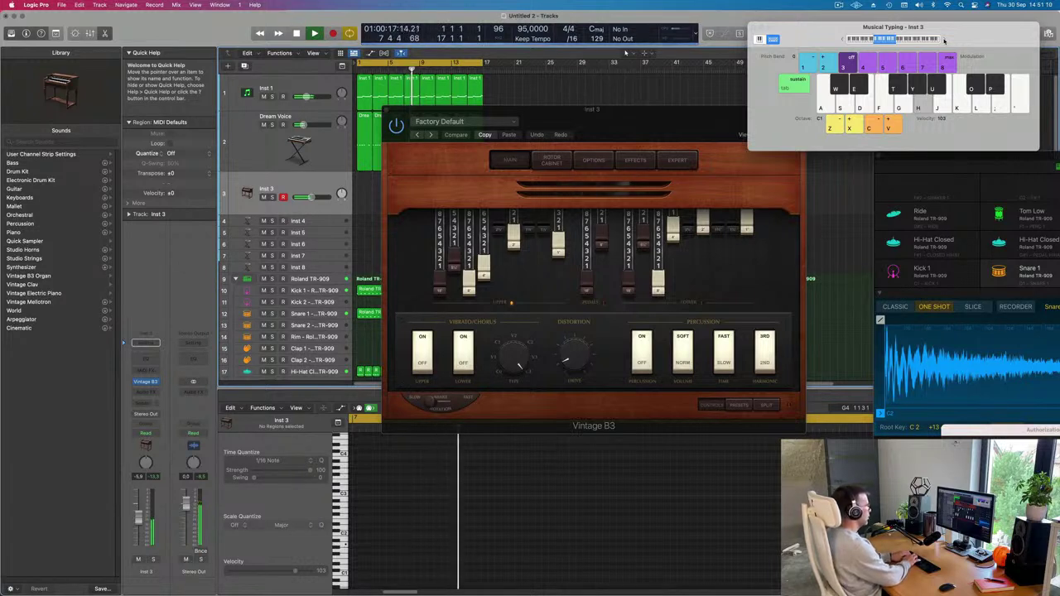
key(h)
key(h)
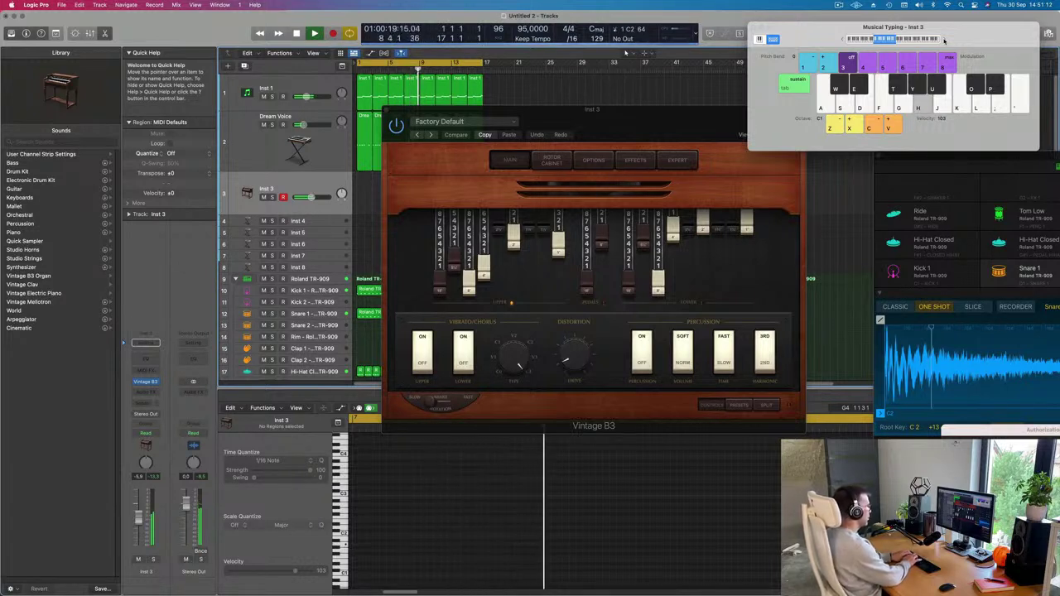
key(g)
key(f)
key(g)
key(d)
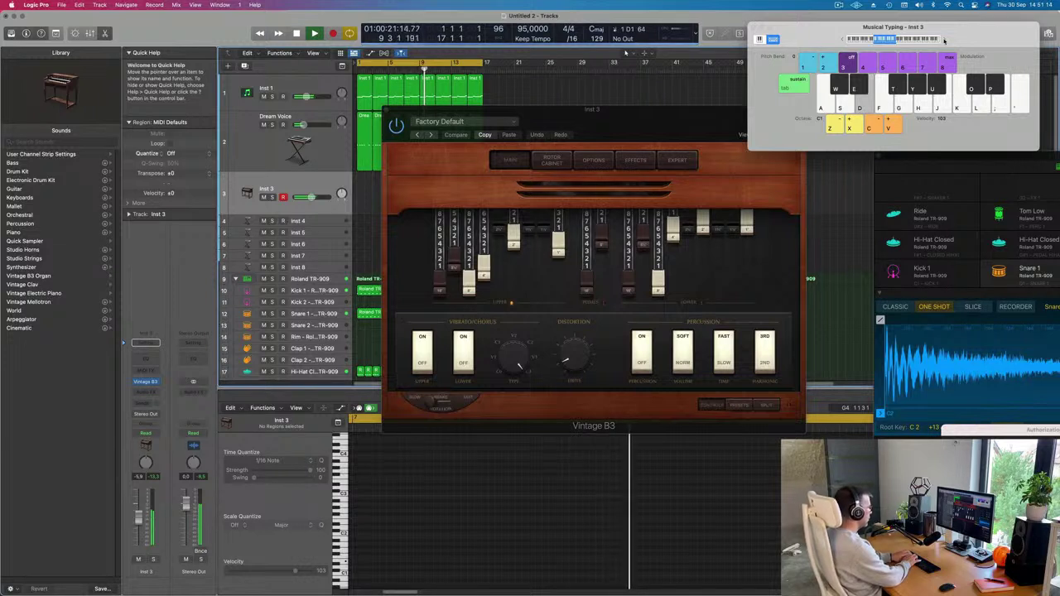
Step: Record the low organ line A1, C2, B1, A1, C2, B1, A1 on Inst 3 over bars 13 to 16
key(k)
key(j)
key(h)
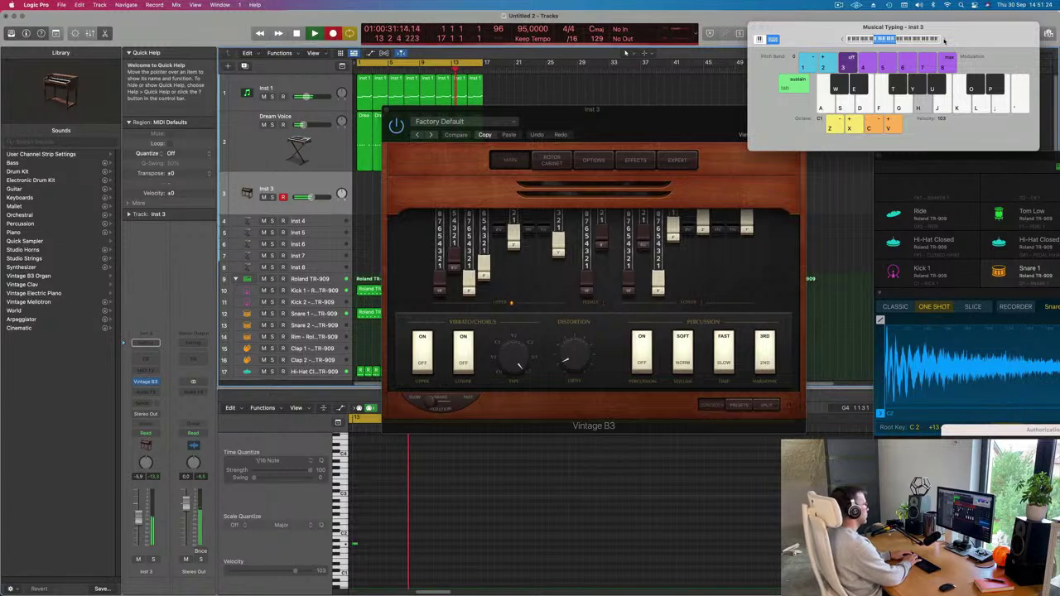
key(k)
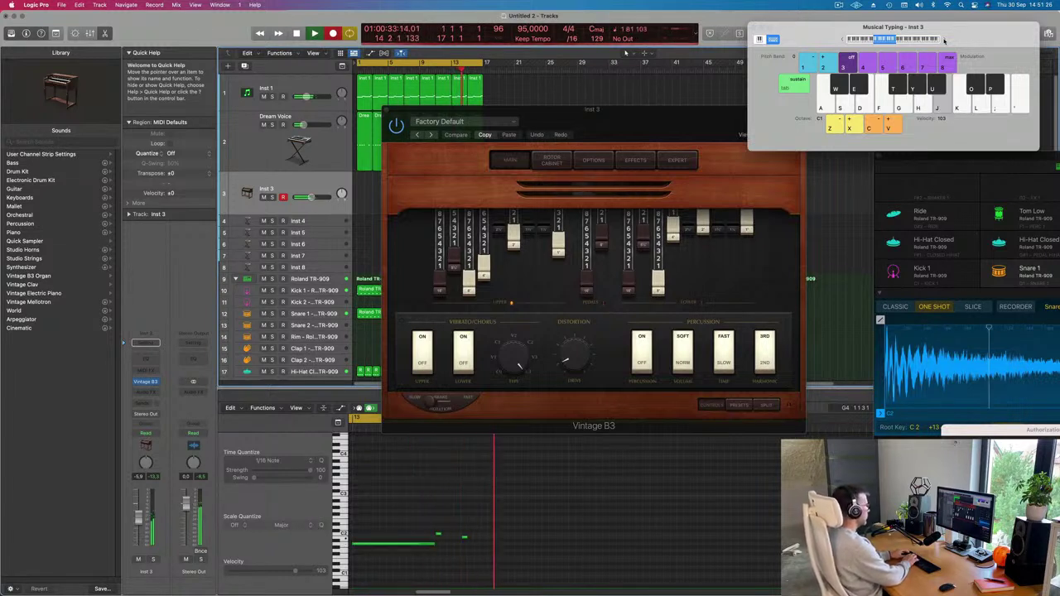
key(k)
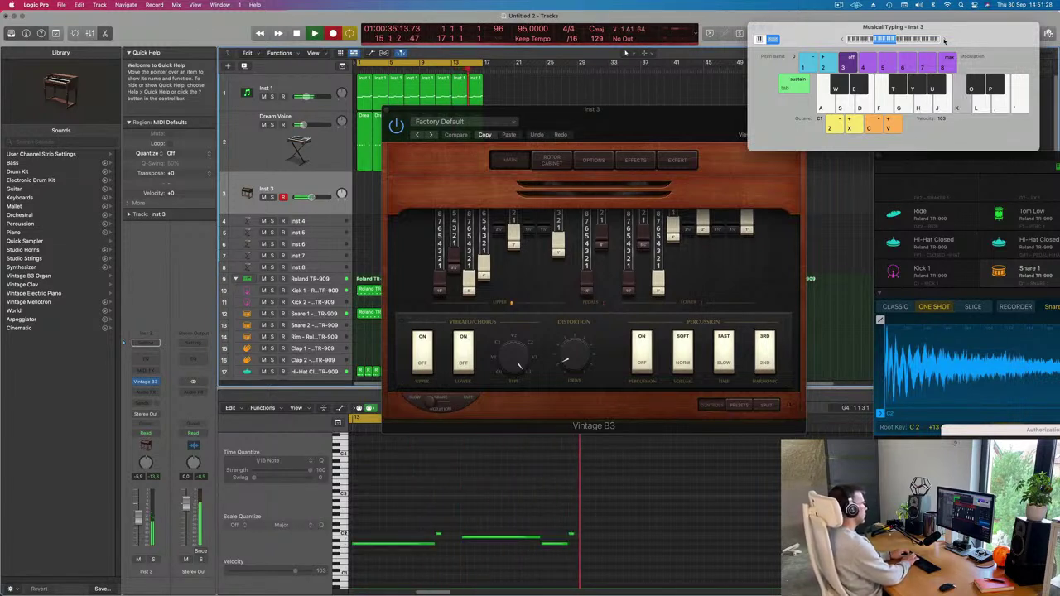
key(k)
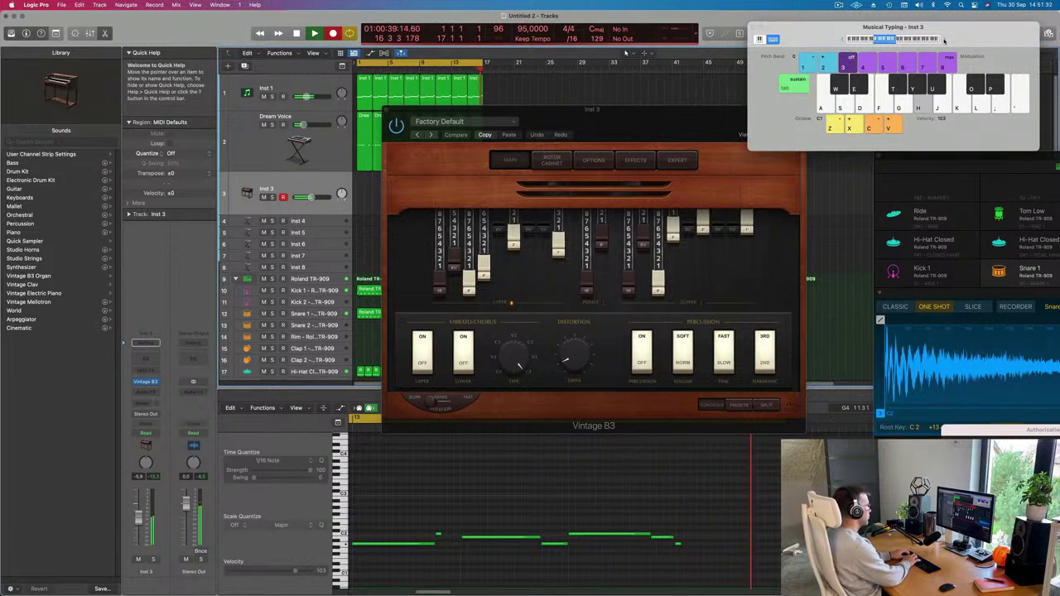
key(space)
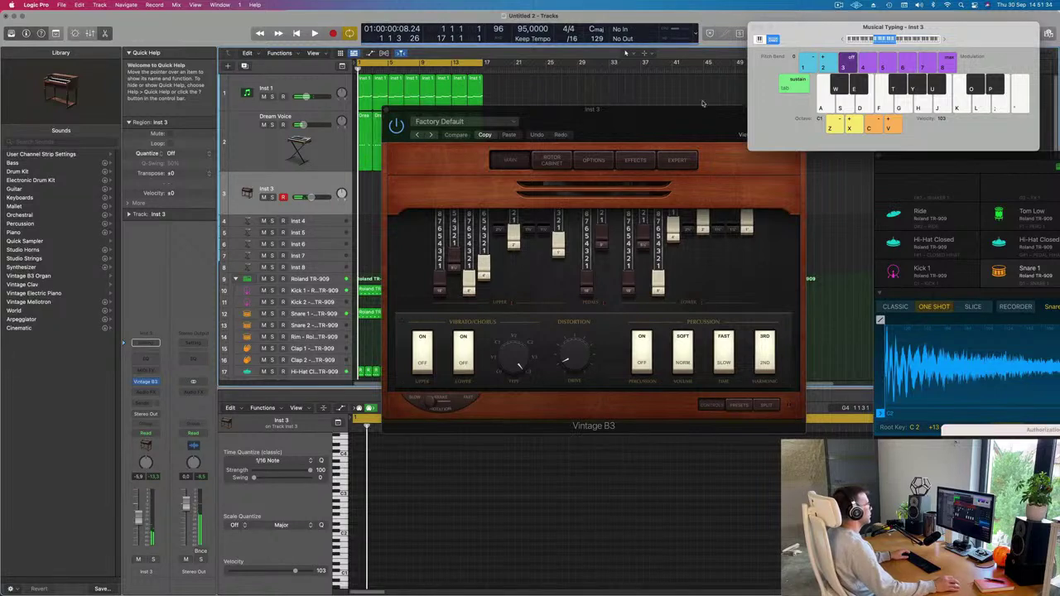
Step: Move the recorded Inst 3 region to bar 1 and quantize all its notes to 1/16
drag(702, 106, 959, 146)
drag(464, 189, 370, 189)
key(space)
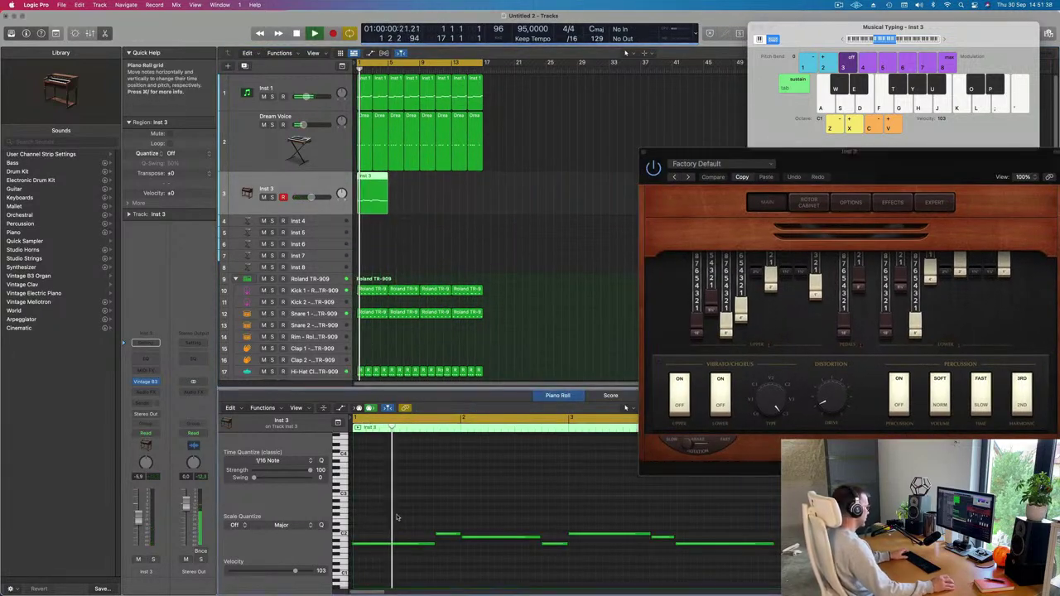
click(396, 519)
key(super+a)
key(space)
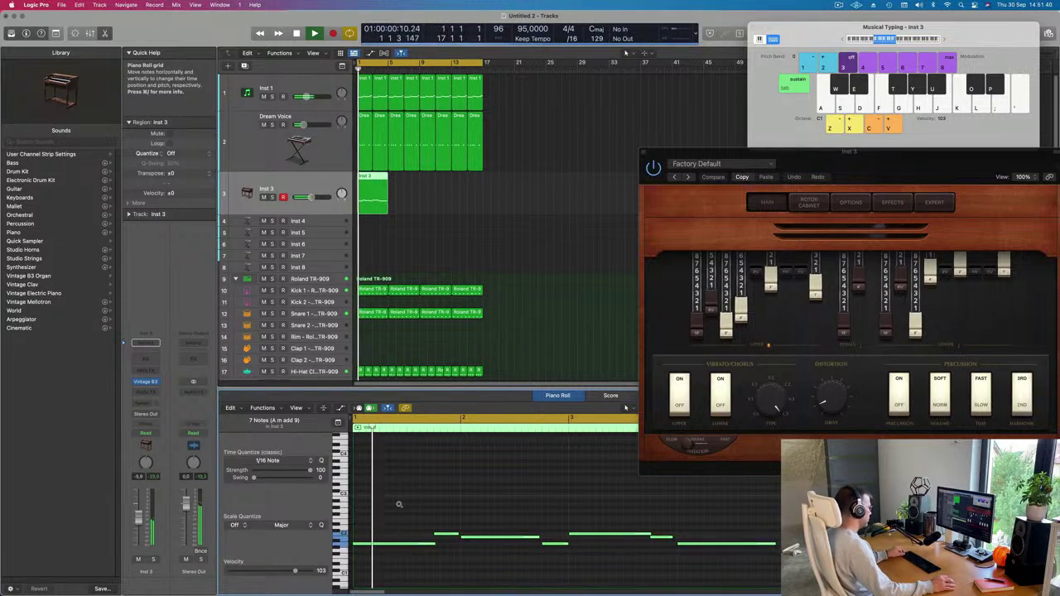
Step: Lengthen the C2 note at 1 4 1 1 to 0 1 1 0 and extend the opening A1 and bar 2 B1 slightly into their following notes
key(super+Left)
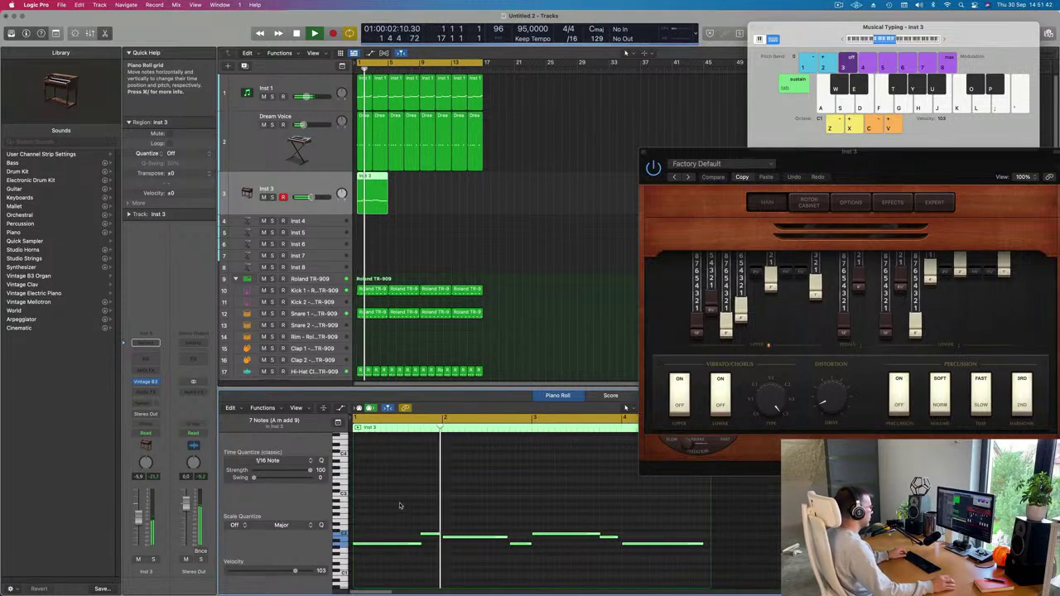
click(439, 535)
key(Return)
key(super+Left)
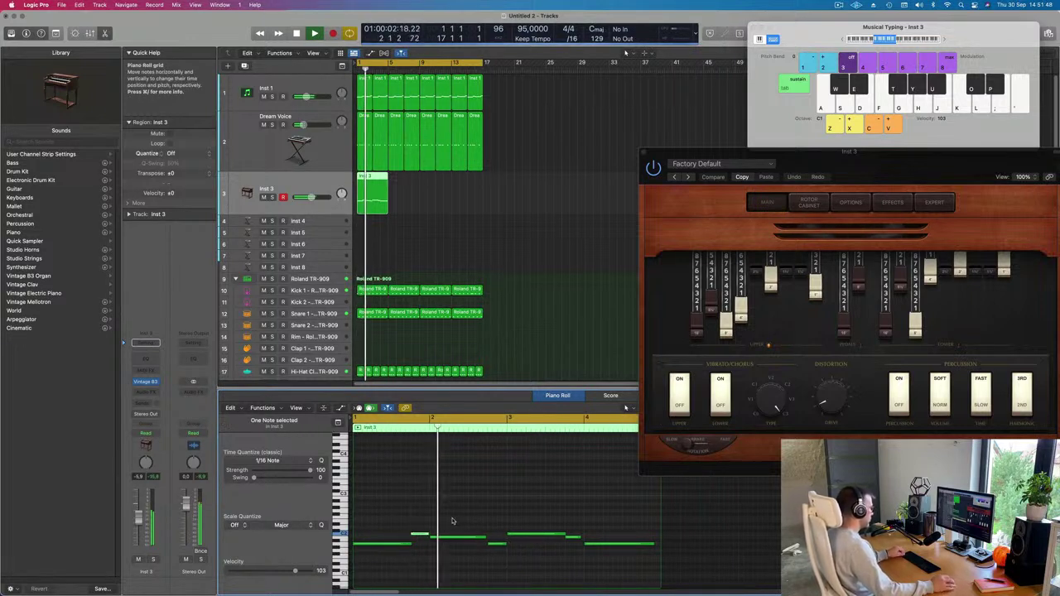
click(431, 537)
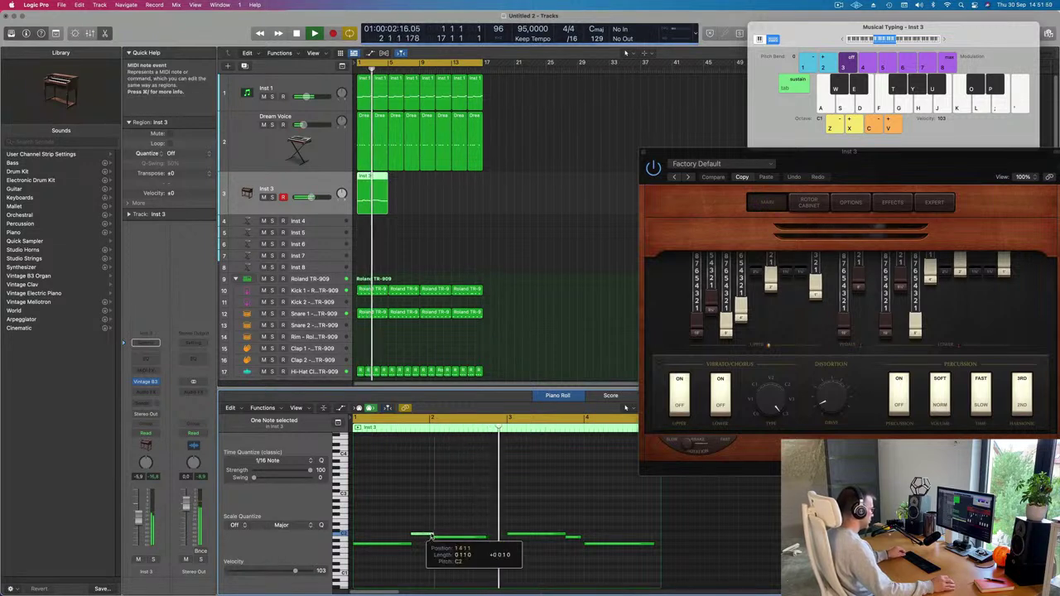
key(Return)
click(414, 544)
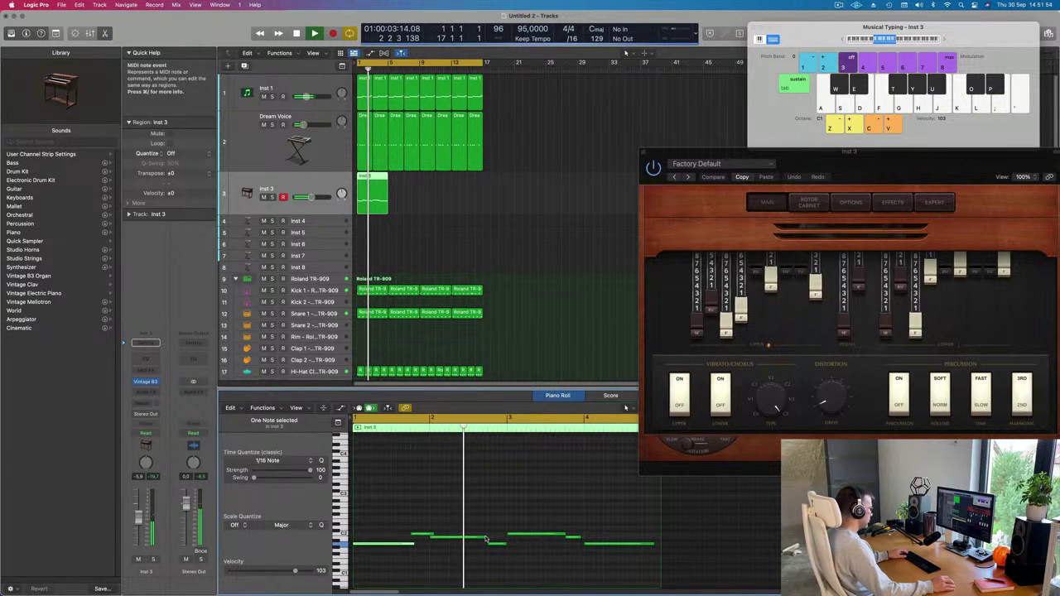
drag(485, 539, 489, 540)
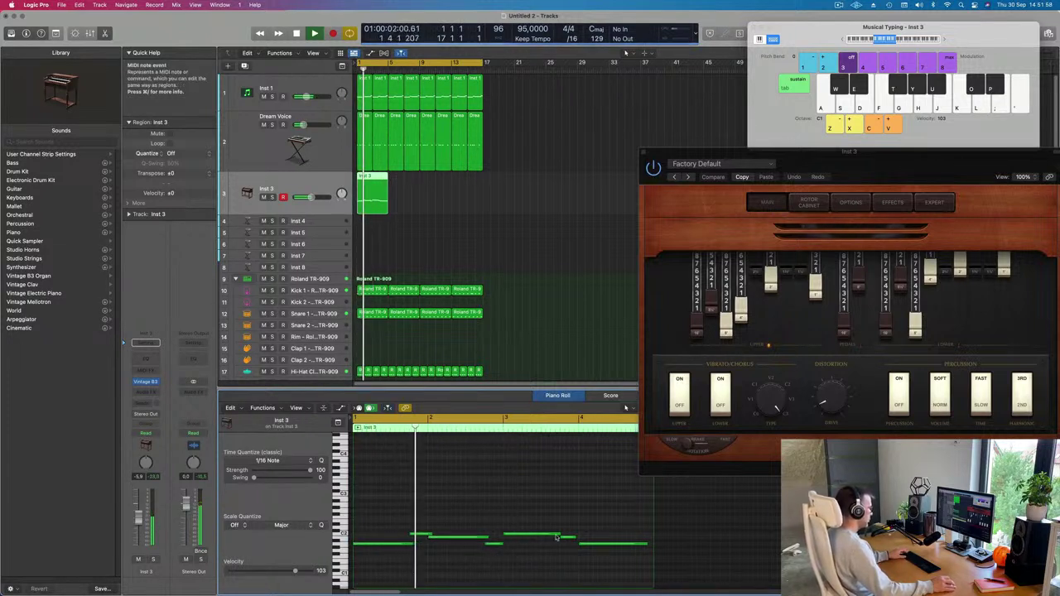
Step: Lengthen the A1 at 2 4 1 1 and the B1 at 3 4 1 1 to 0 1 1 0, and slightly extend bar 3's C2
click(520, 542)
click(503, 544)
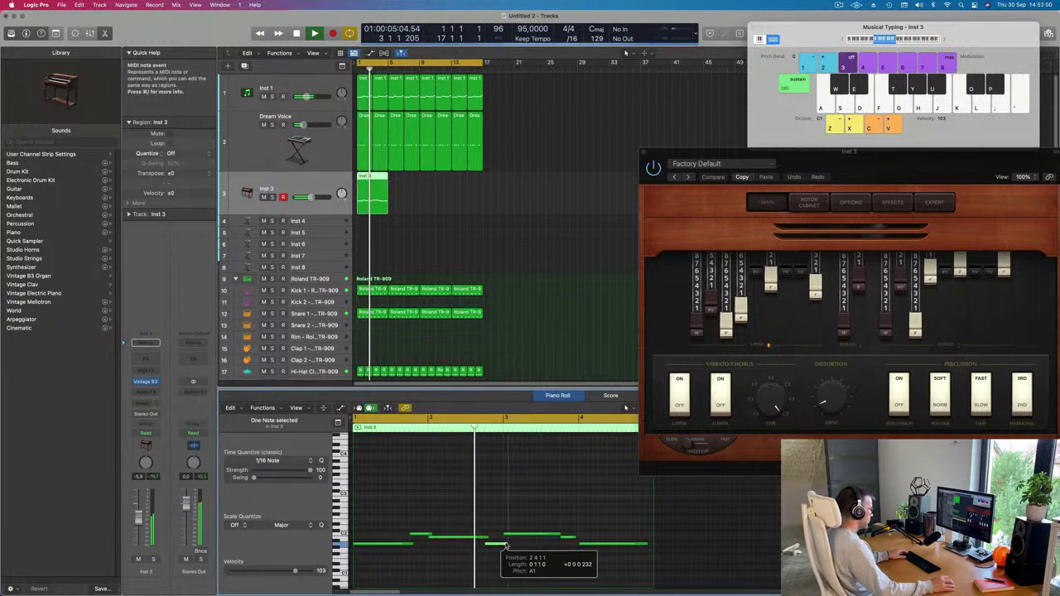
scroll(525, 557, left, 3)
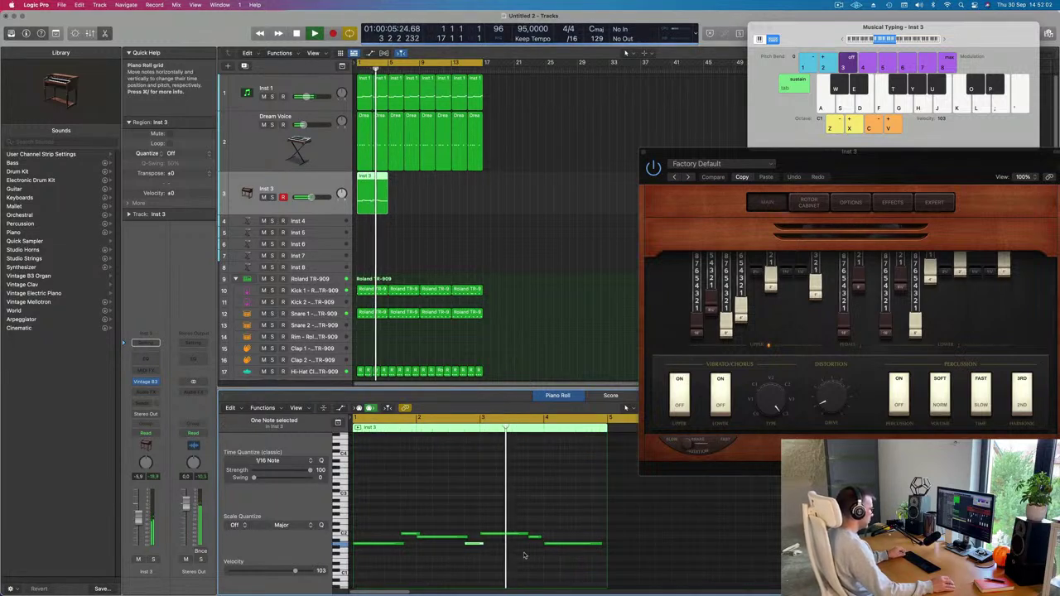
key(Return)
click(503, 545)
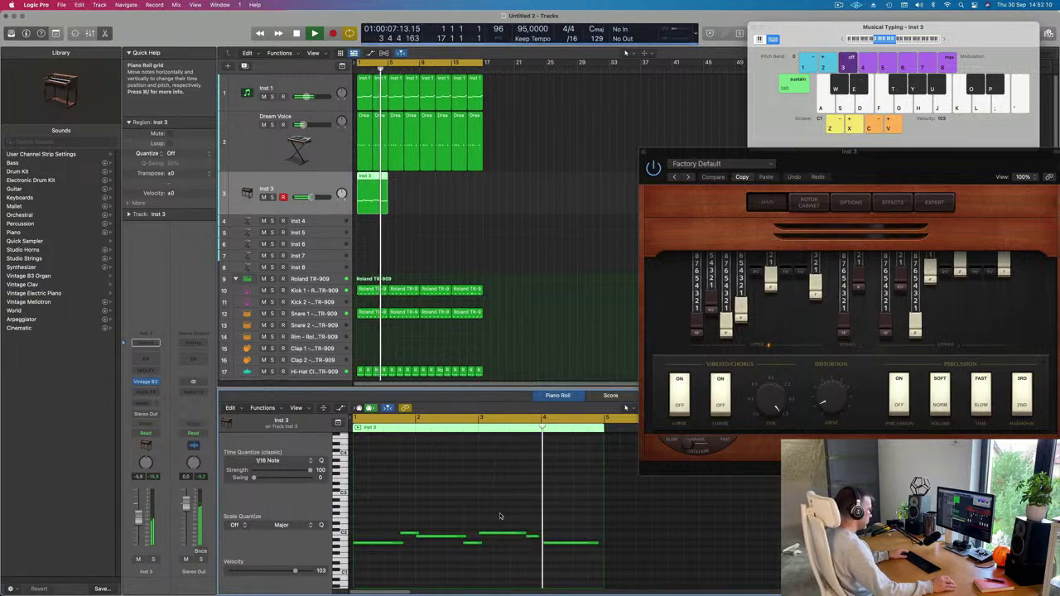
click(540, 537)
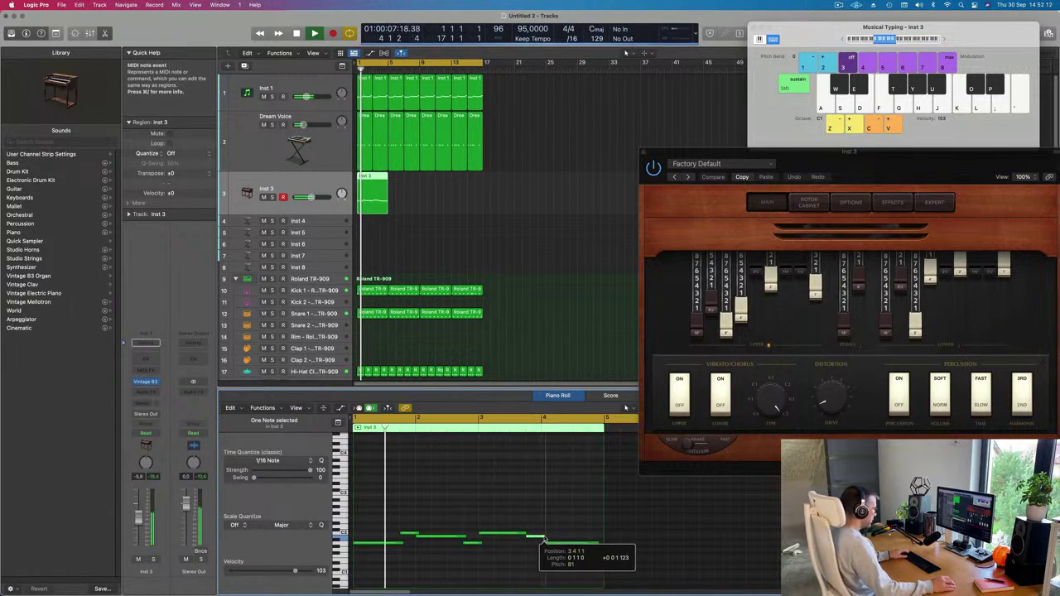
drag(543, 539, 526, 534)
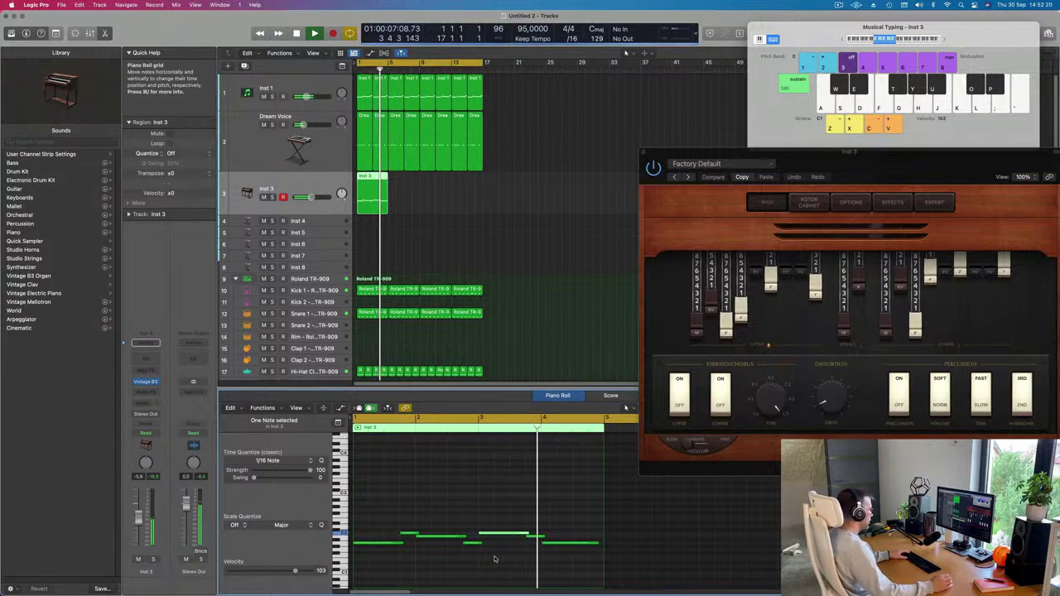
Step: Repeat the four-bar Inst 3 region up to bar 17 and listen to it with the Vintage B3 window moved aside
drag(897, 170, 705, 171)
click(377, 203)
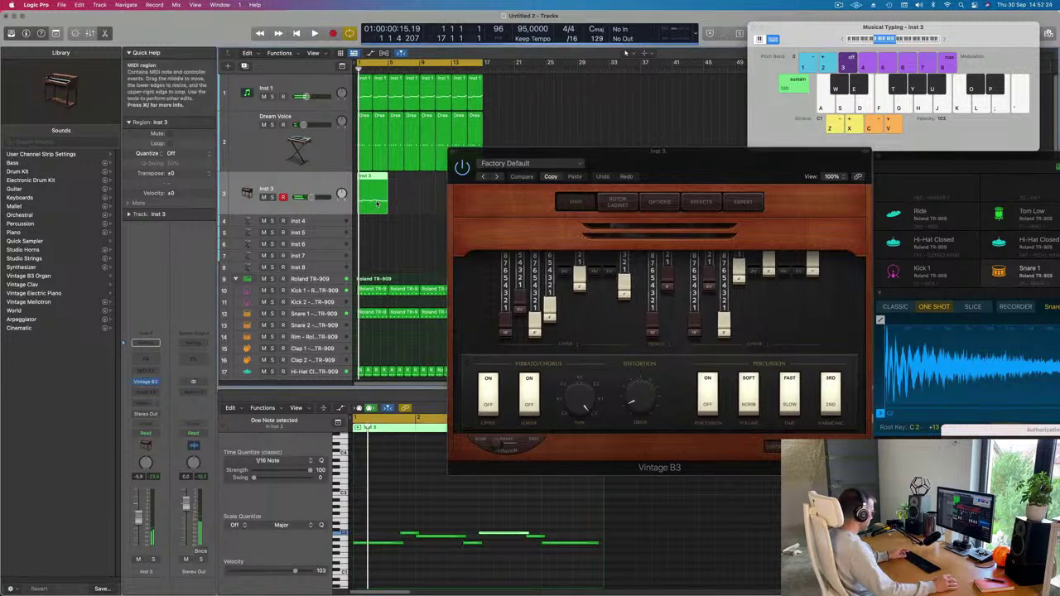
key(l)
drag(628, 158, 634, 182)
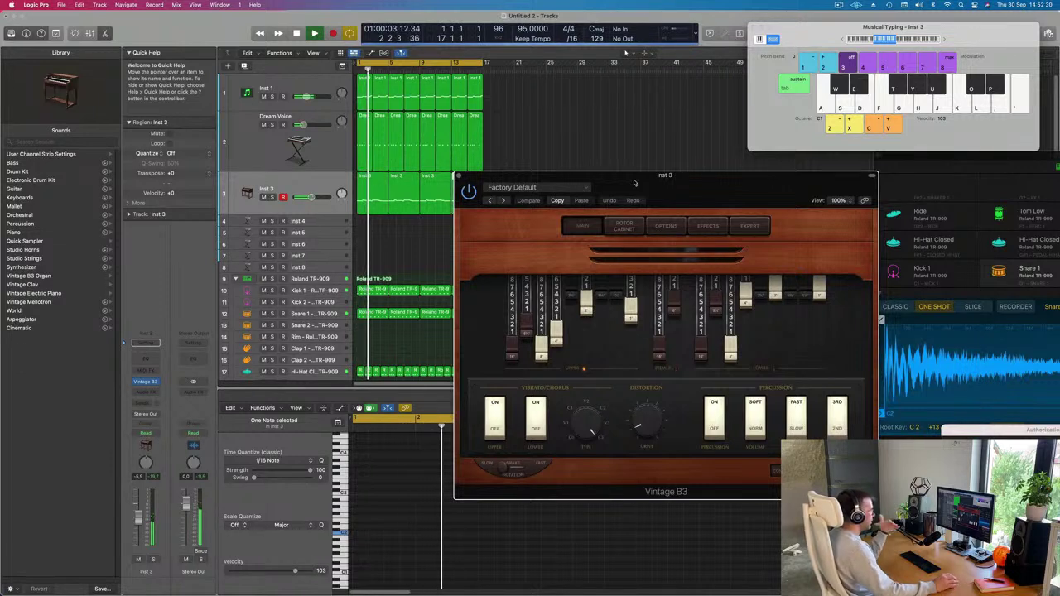
drag(634, 182, 619, 179)
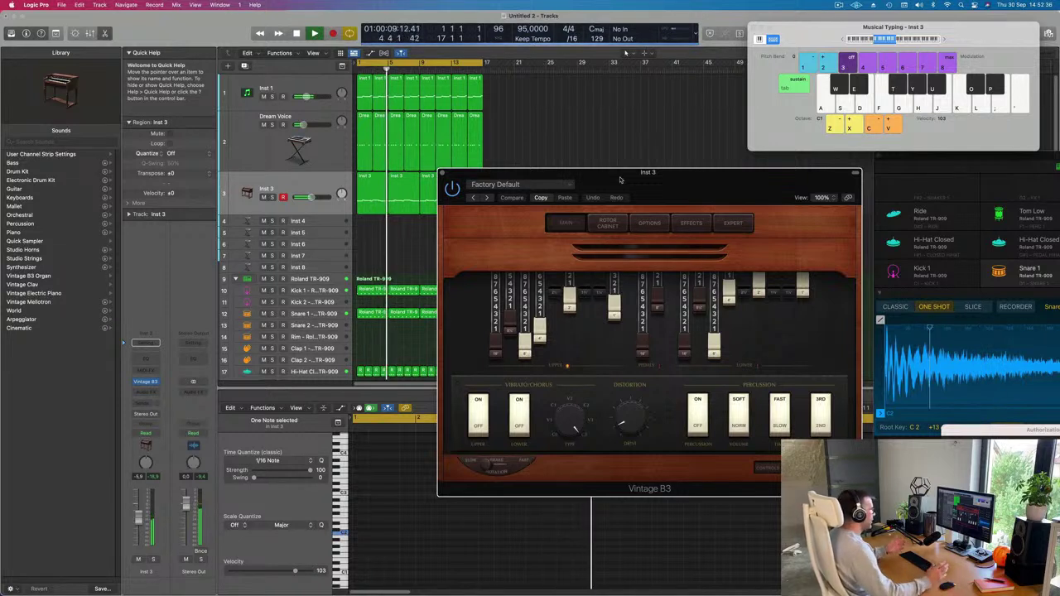
drag(619, 180, 596, 176)
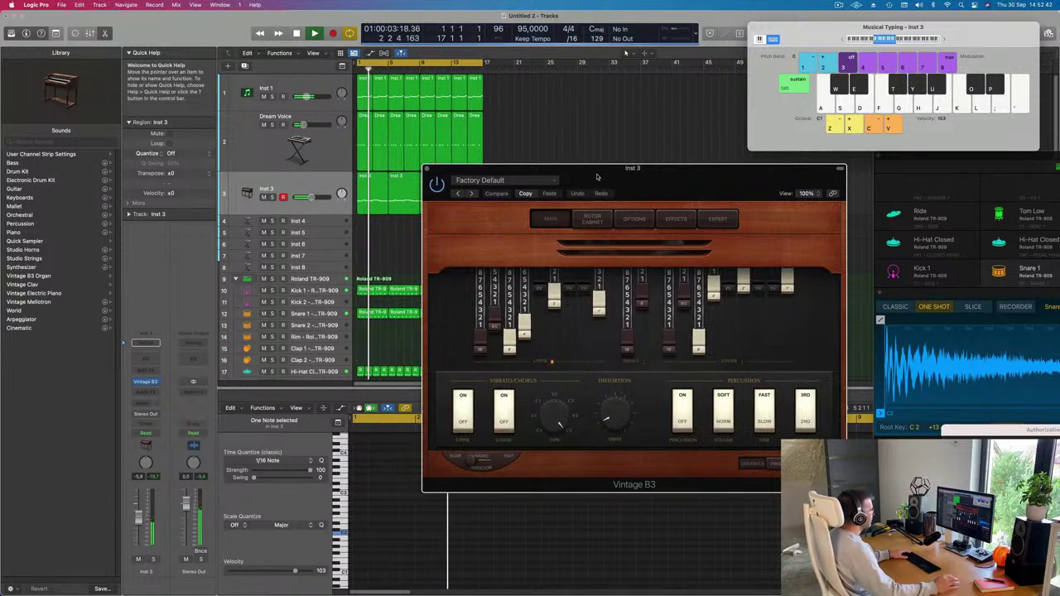
drag(596, 176, 515, 178)
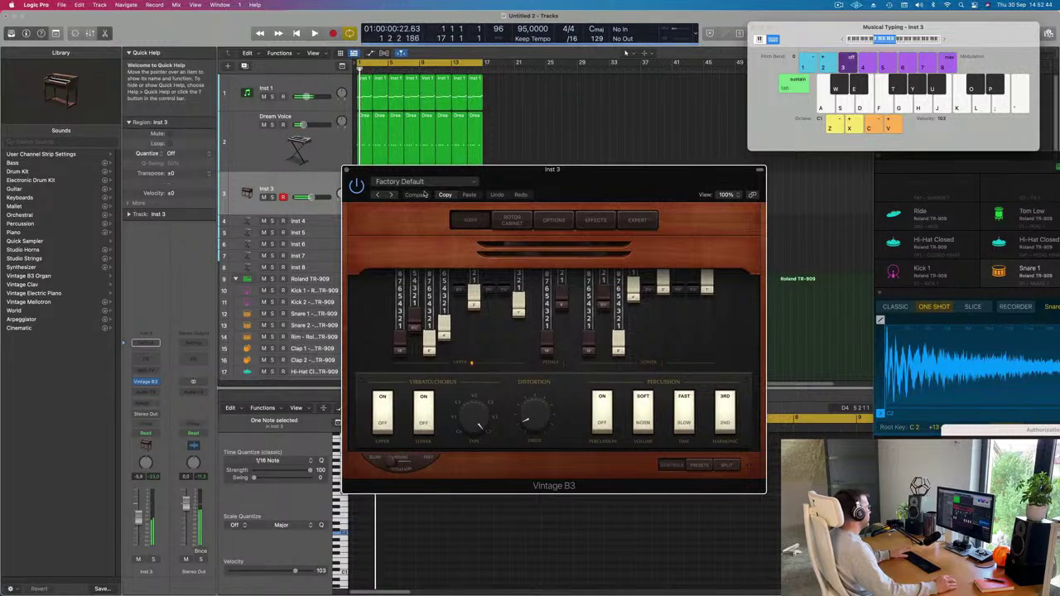
Step: Audition the 80's Pop Organ and Bebop Organ presets in Vintage B3 while trying different track volumes
click(391, 195)
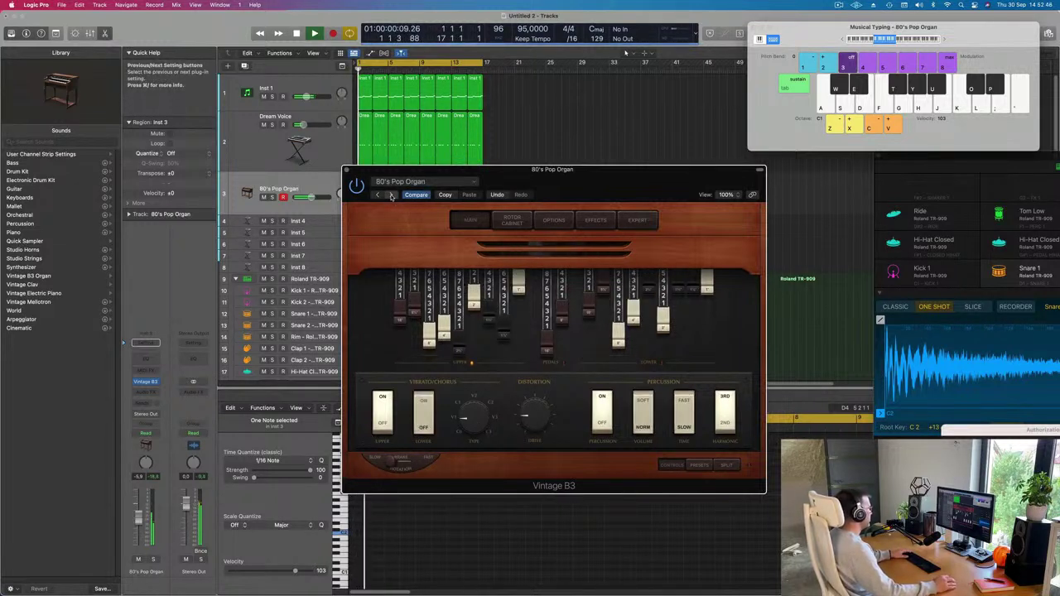
click(391, 195)
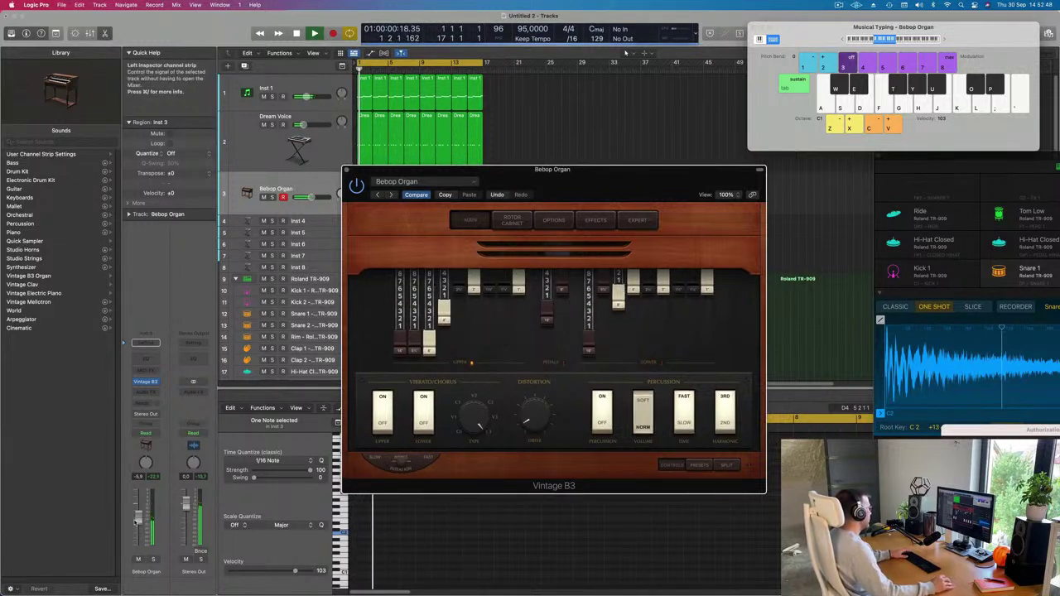
drag(139, 518, 139, 515)
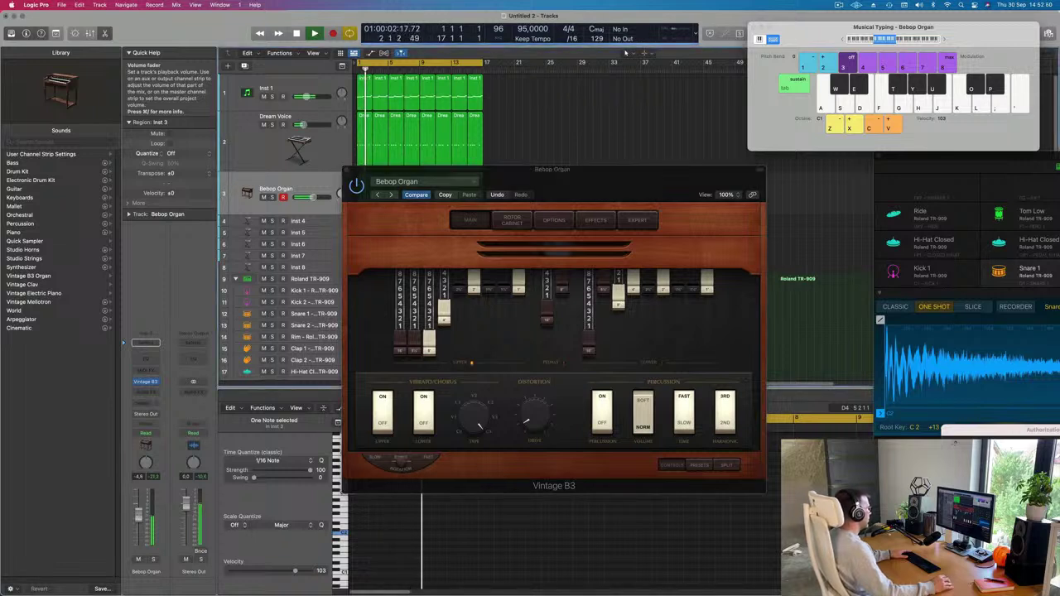
click(137, 559)
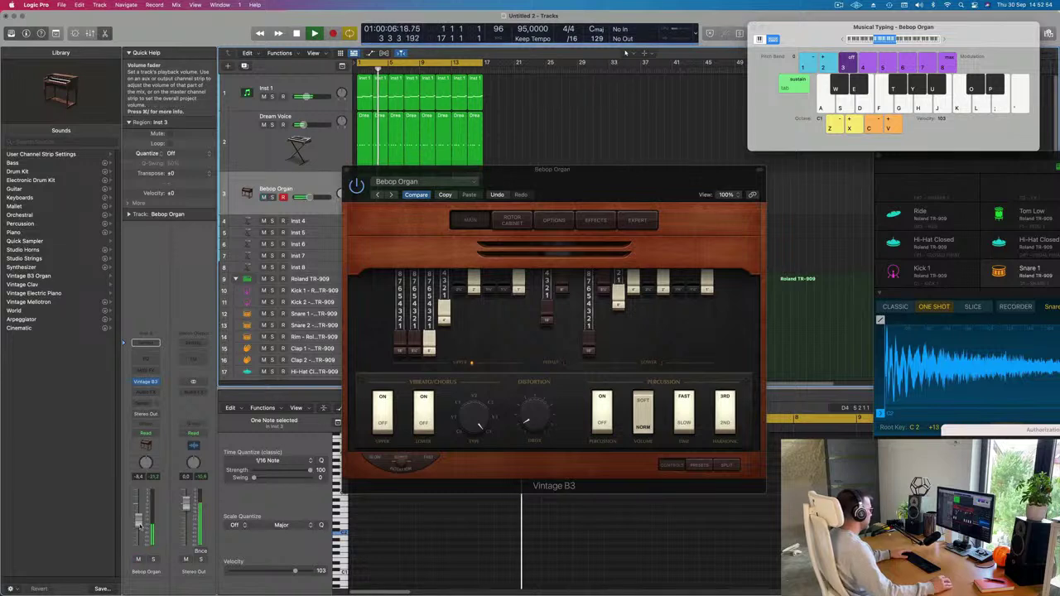
Step: Load the Big Jazz Organ preset, lower the organ track's volume to -9.6 dB, and close the Vintage B3 window
click(391, 194)
drag(497, 171, 536, 173)
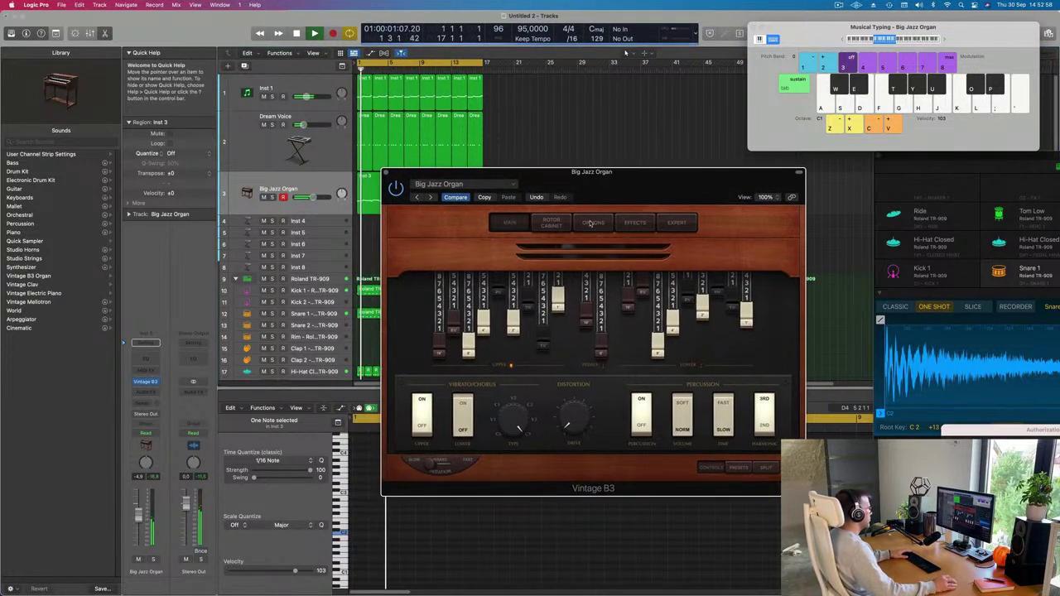
drag(138, 515, 138, 524)
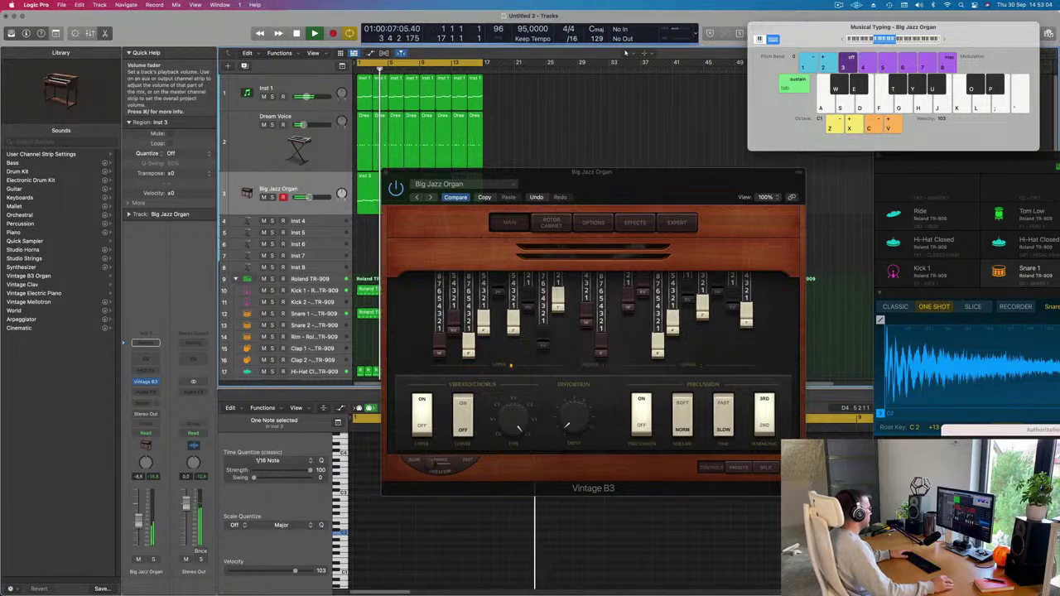
drag(385, 174, 350, 169)
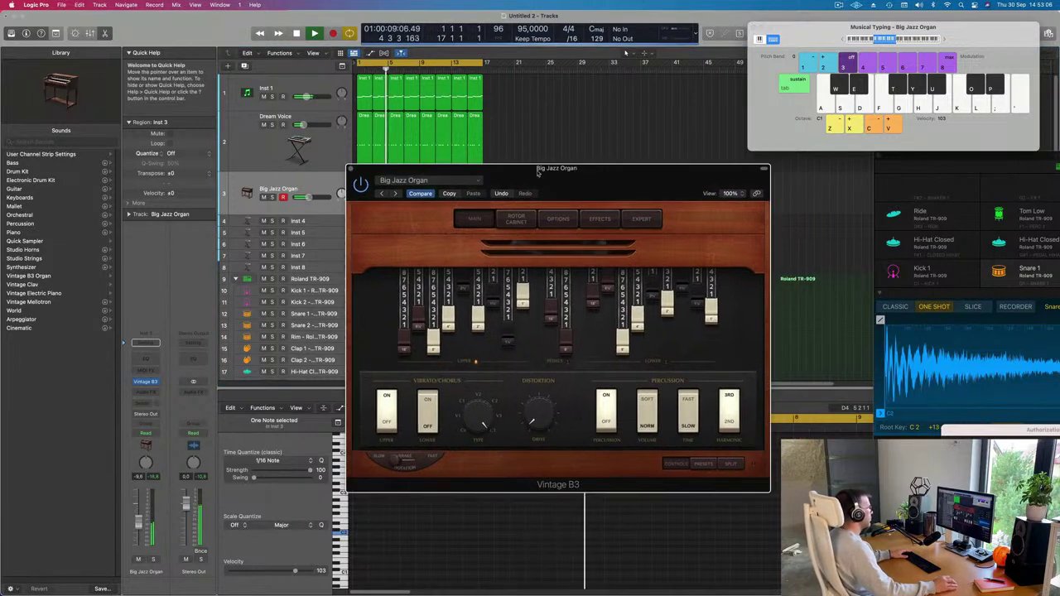
click(349, 170)
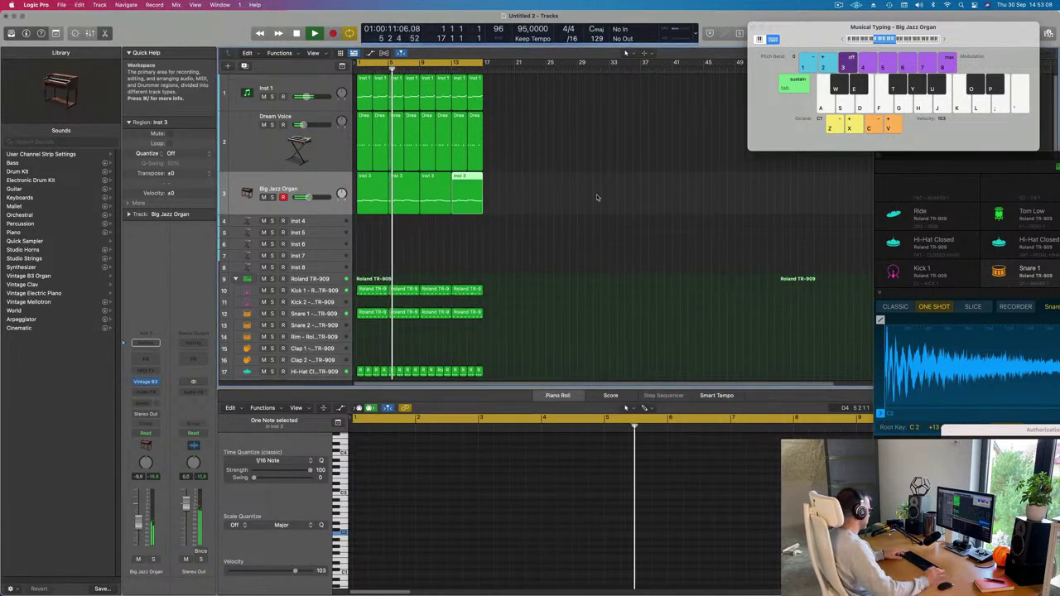
Step: Repeat the regions on all tracks so the 16-bar arrangement extends to bar 65
key(super+z)
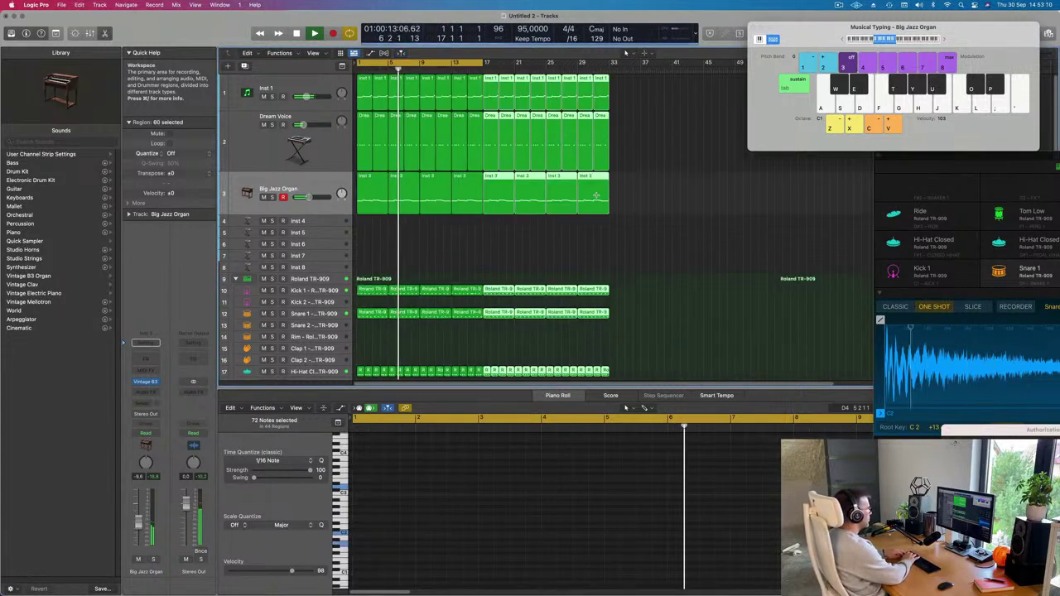
key(super+z)
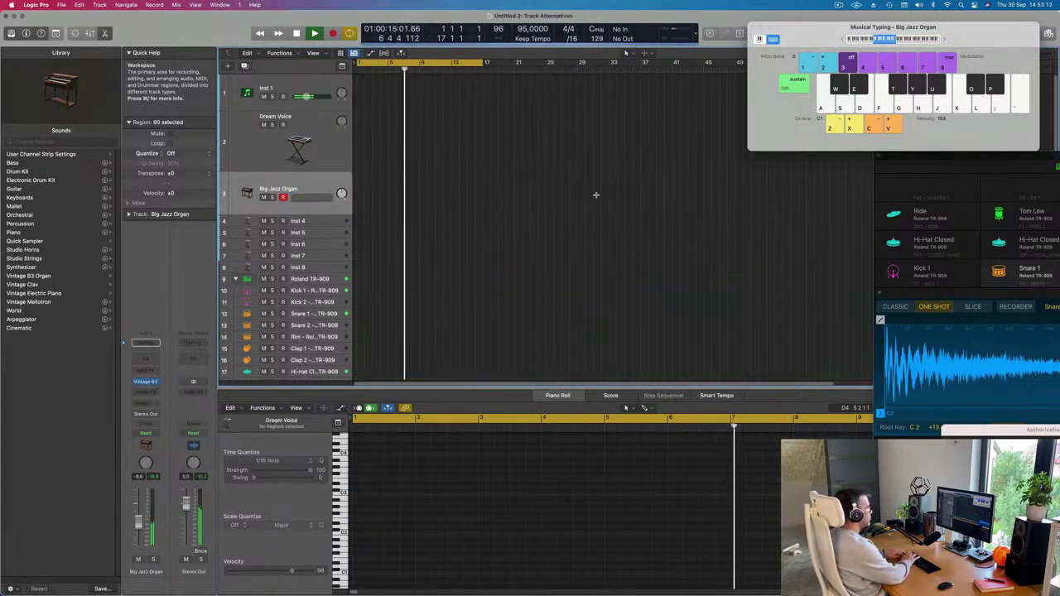
key(super+z)
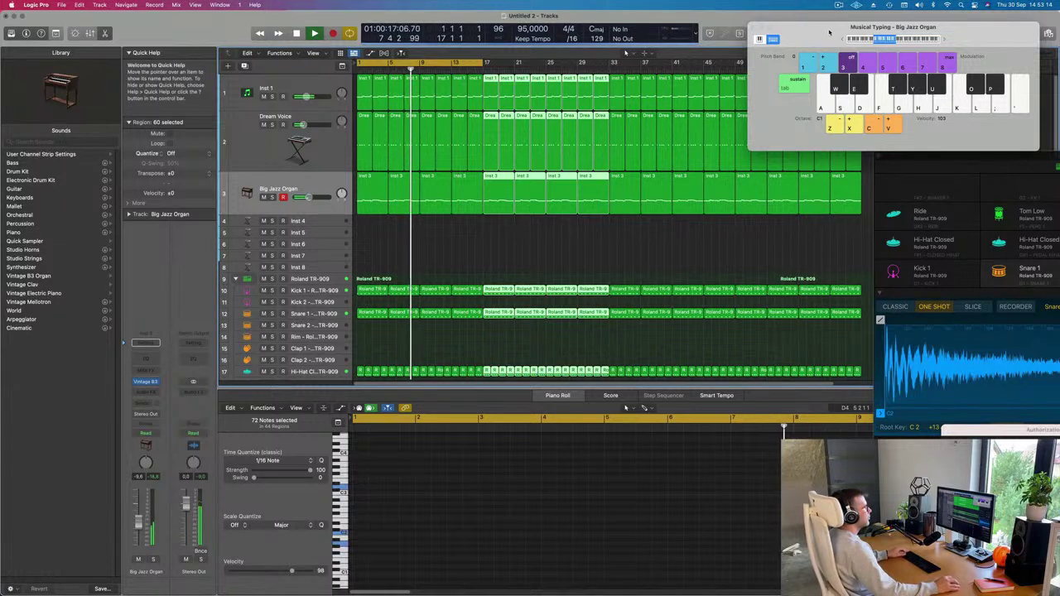
Step: Move the Musical Typing window aside and extend the cycle range to bar 65
drag(815, 28, 990, 86)
scroll(665, 202, down, 2)
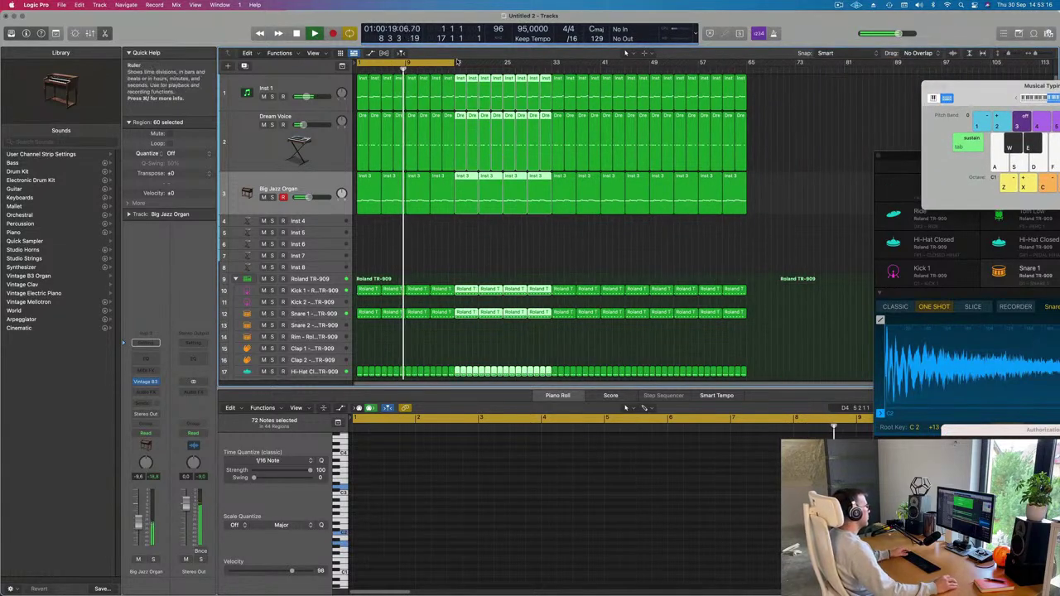
drag(457, 62, 724, 113)
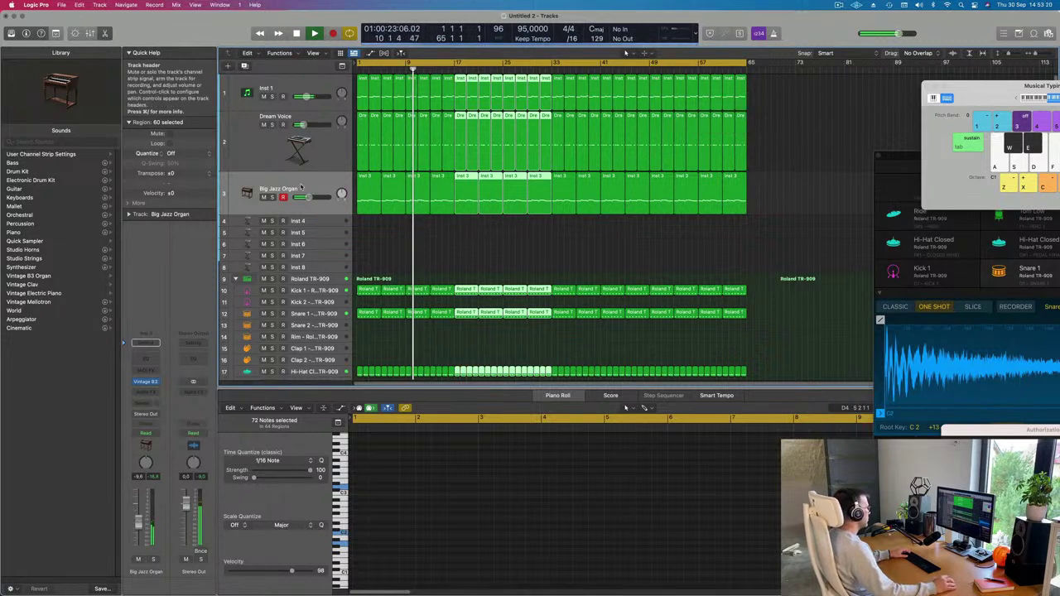
Step: Lower the Big Jazz Organ track's volume to -11.2 dB while playing from the start
click(273, 194)
key(Return)
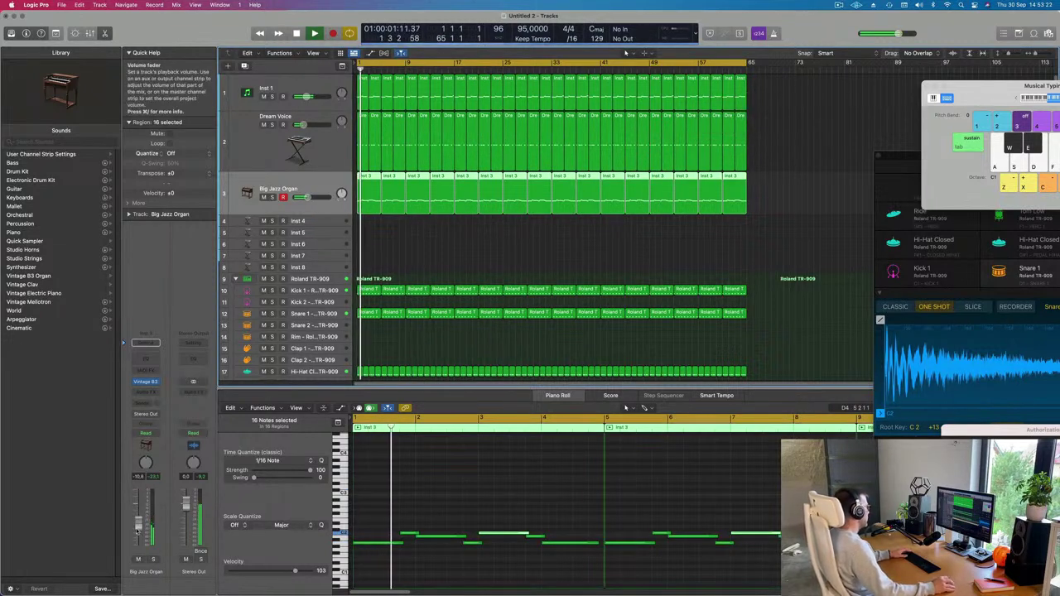
scroll(436, 246, down, 3)
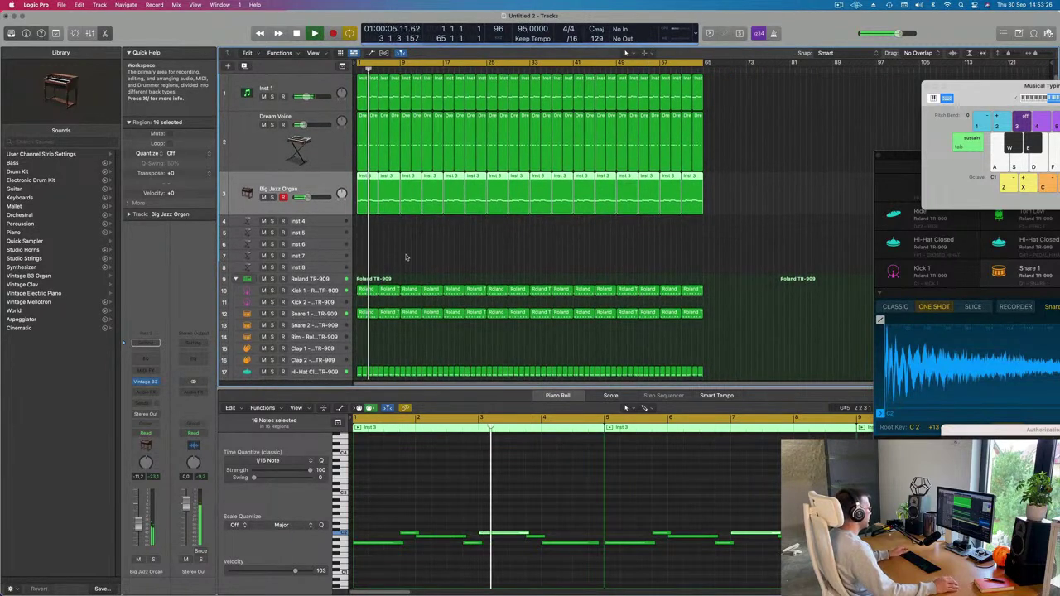
Step: Copy the first Tom Low region onto the Conga track at bar 2
scroll(418, 261, down, 2)
scroll(414, 260, down, 3)
key(Return)
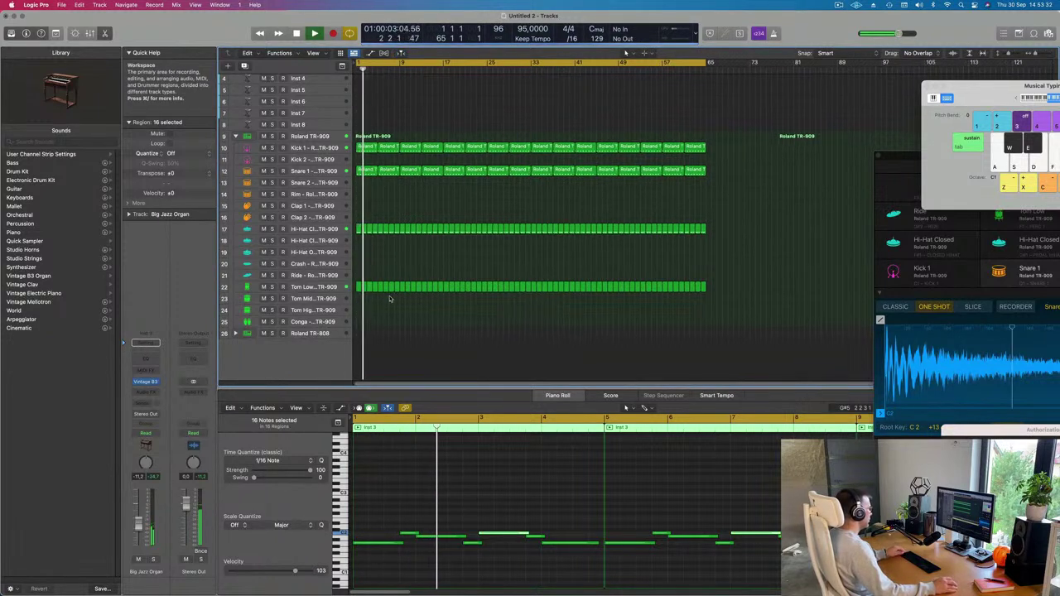
scroll(391, 308, up, 2)
scroll(357, 300, left, 1)
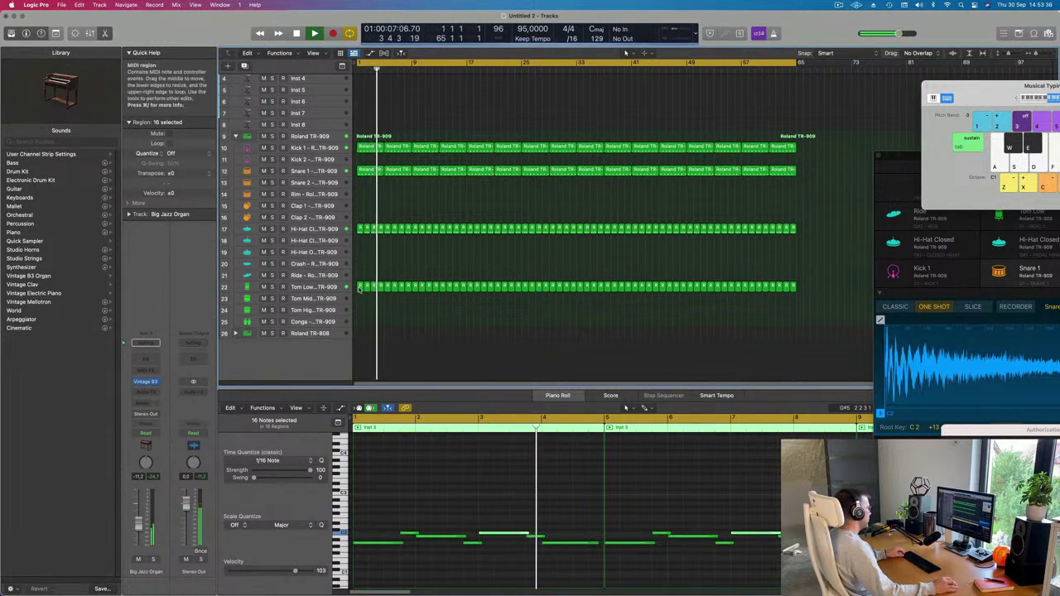
click(359, 288)
drag(359, 291, 366, 323)
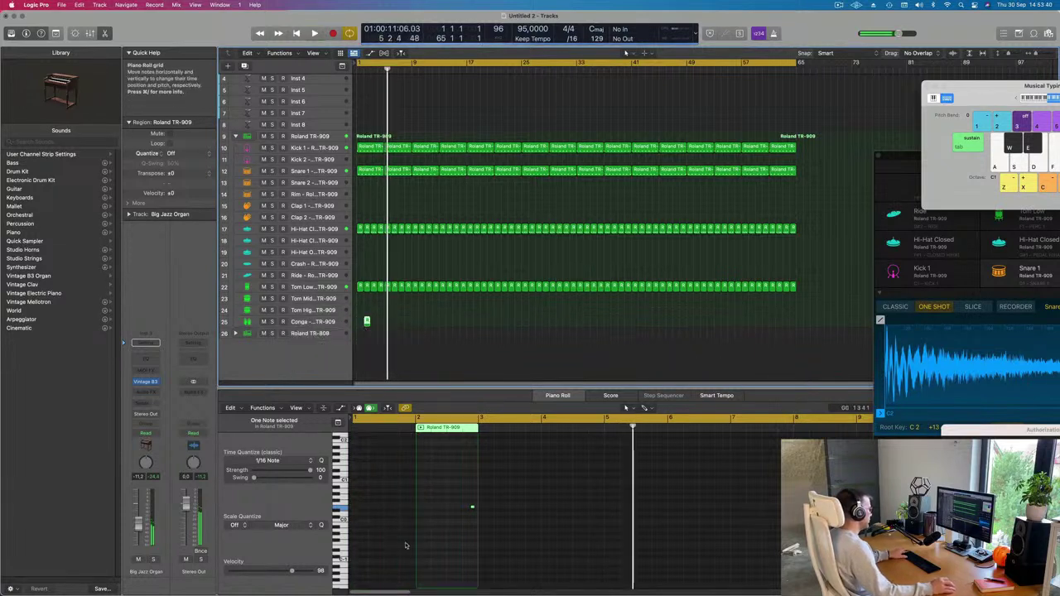
Step: Raise the note in the new conga region by an octave and move the region to bar 1
drag(457, 493, 485, 527)
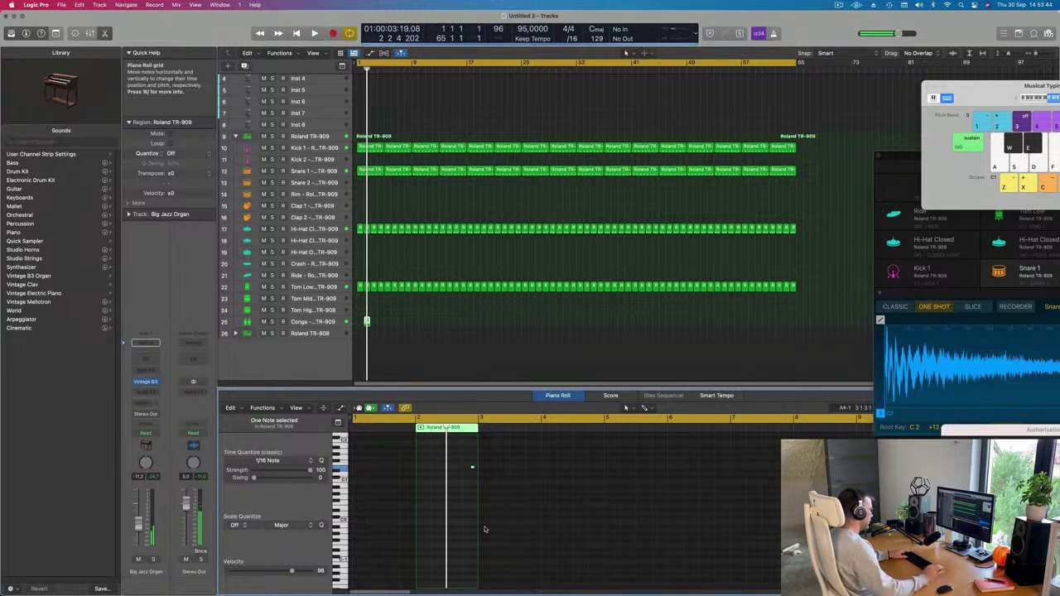
click(371, 332)
click(367, 321)
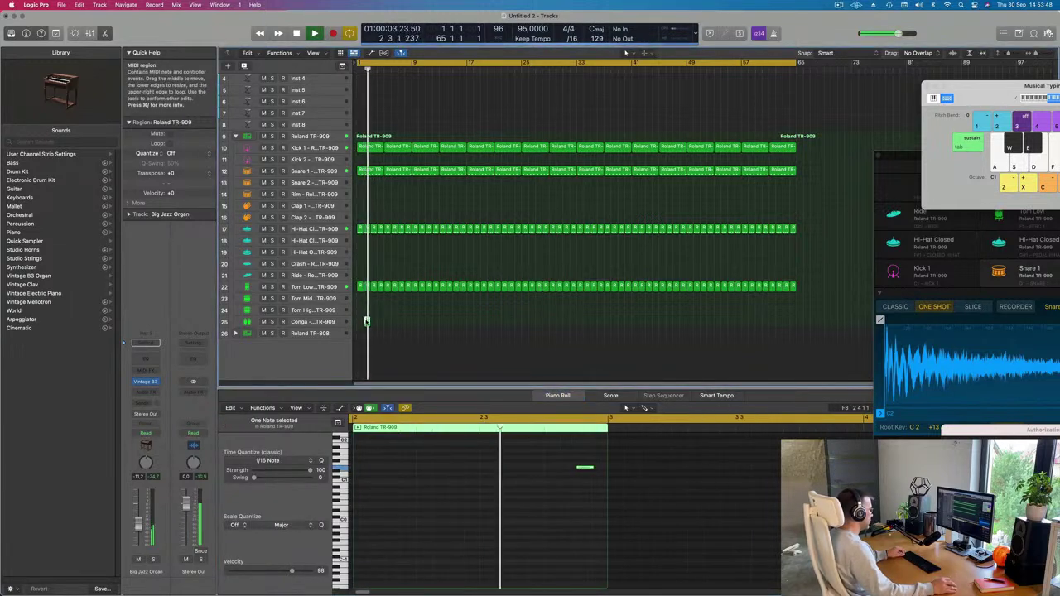
drag(367, 321, 361, 321)
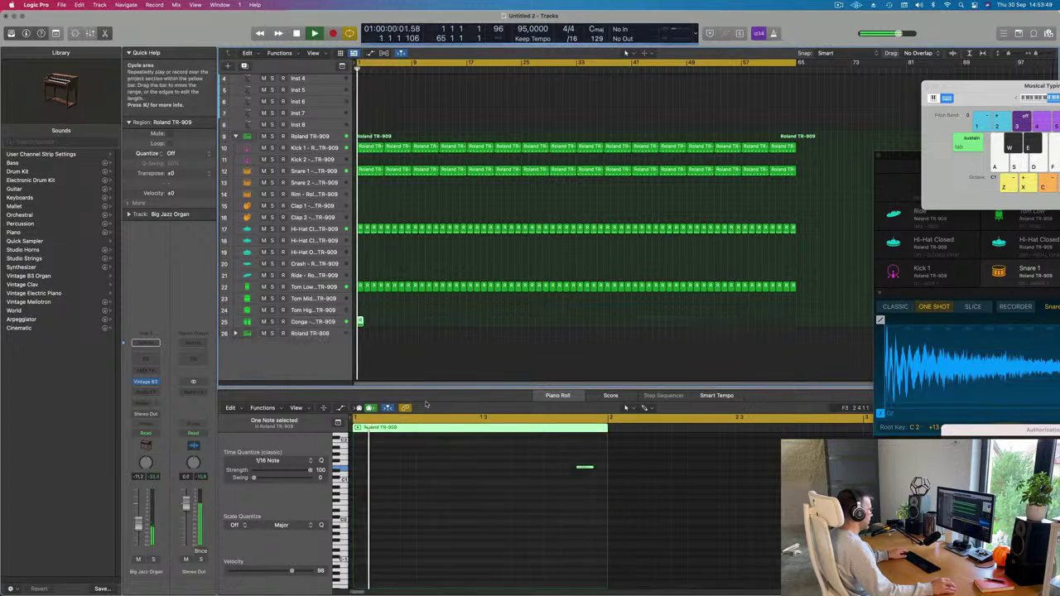
Step: Shift the conga note earlier to just after beat 3 and play it back with the Conga track selected
click(523, 477)
key(alt+Left)
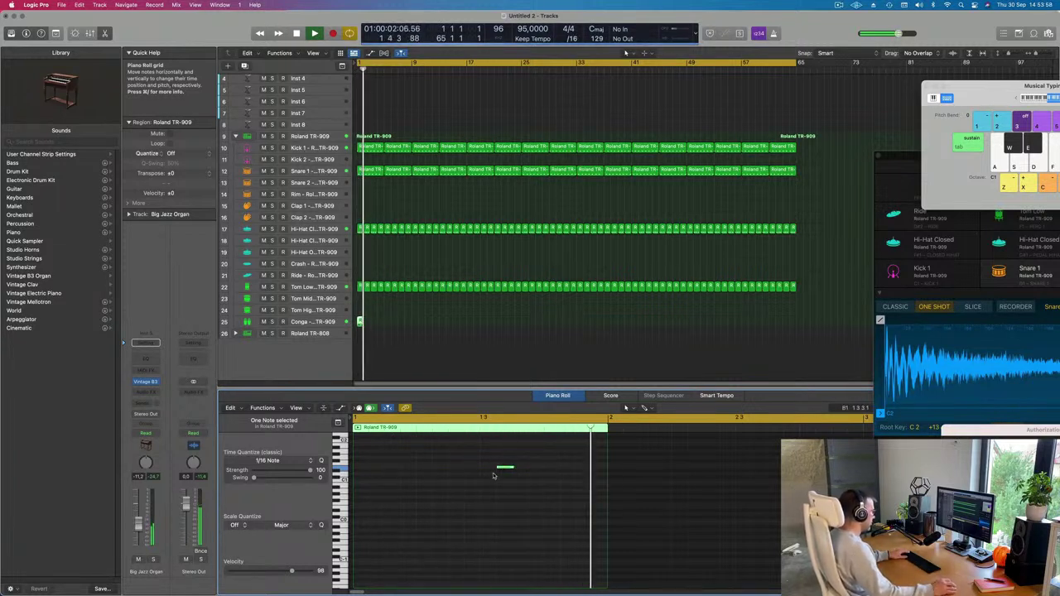
click(324, 322)
key(space)
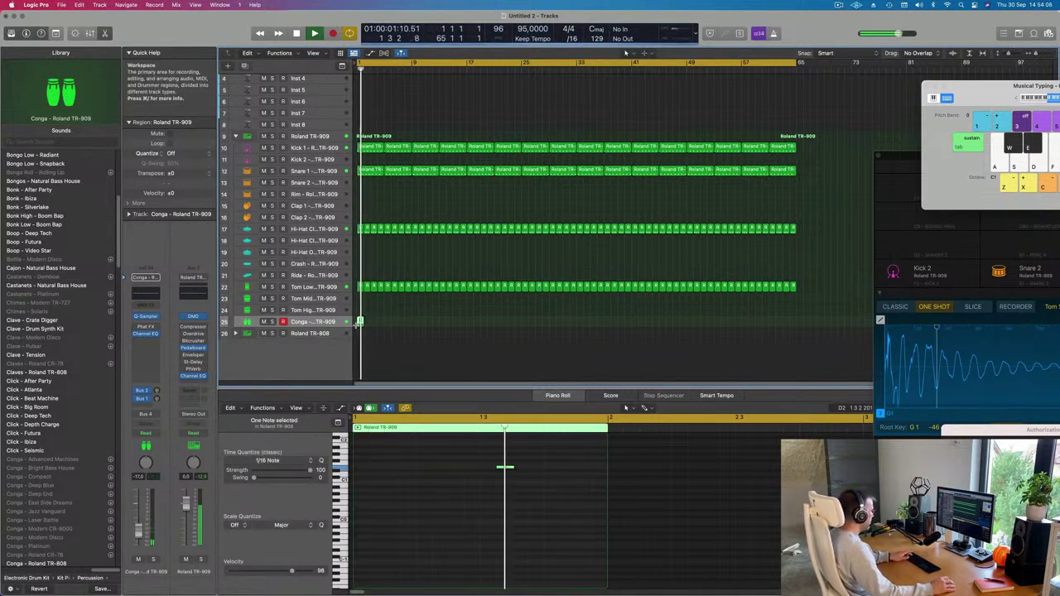
Step: Repeat the one-bar conga region up to bar 65 and remove the extra region beyond it
key(super+r)
key(super+r)
drag(410, 323, 350, 324)
key(super+r)
key(super+r)
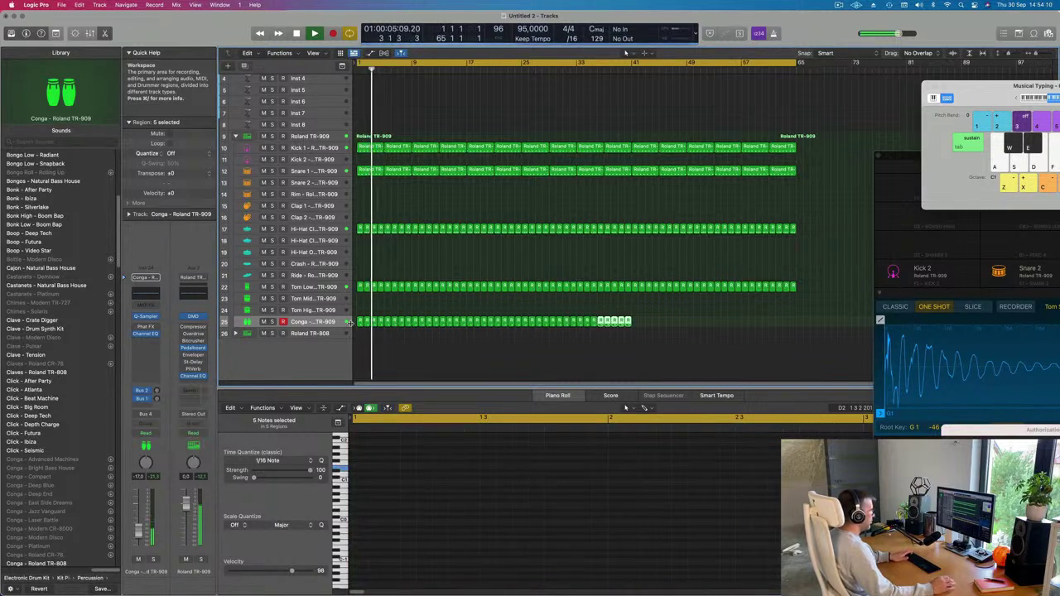
key(super+r)
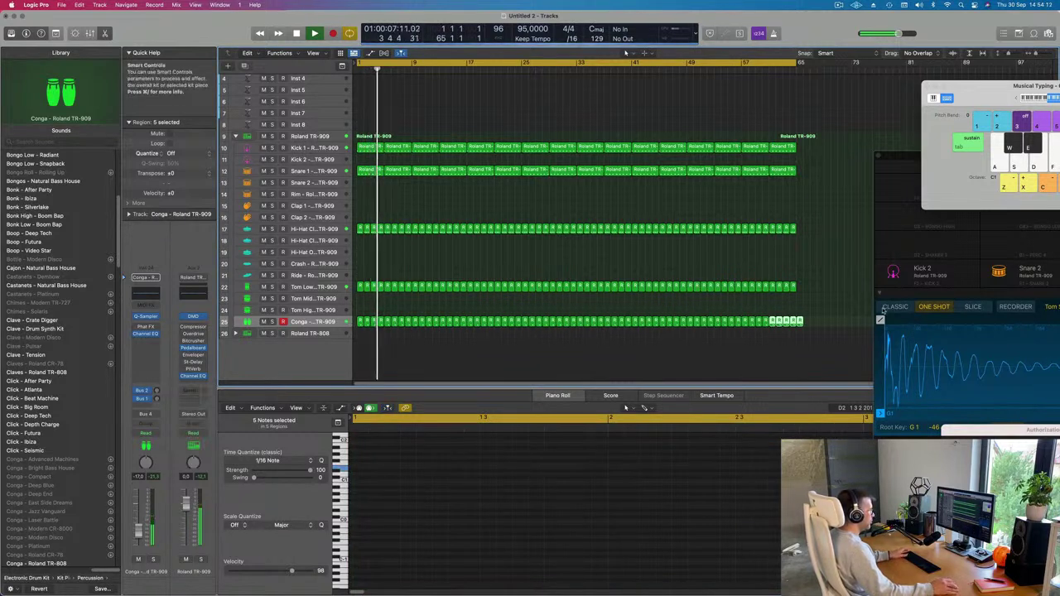
drag(838, 308, 797, 340)
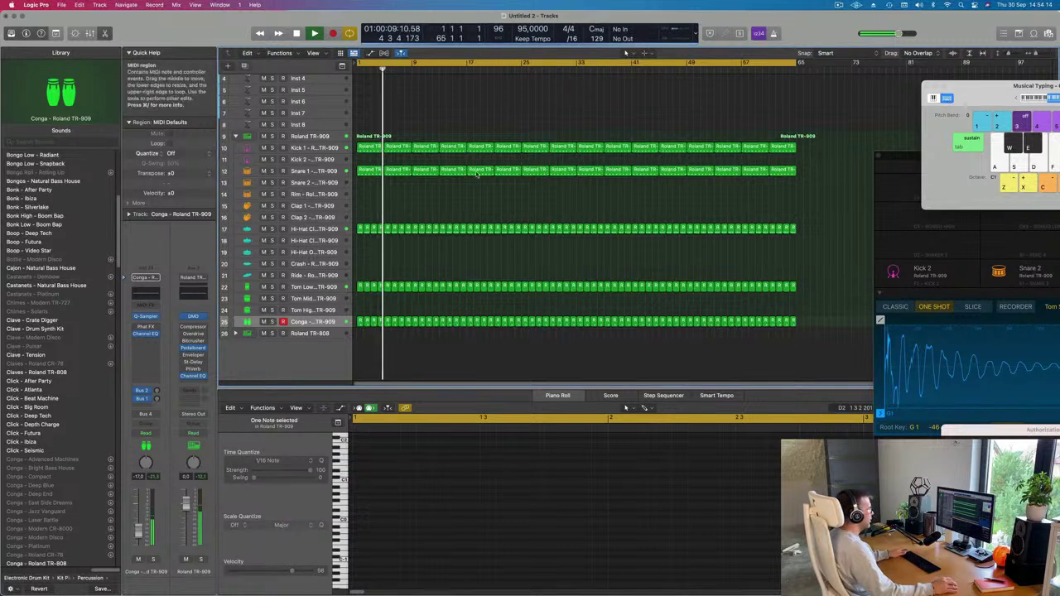
Step: Set the Conga track's volume to -17.2 dB and Snare 1's to -13.4 dB, and select the Kick 1 track
scroll(500, 234, up, 3)
scroll(500, 234, down, 2)
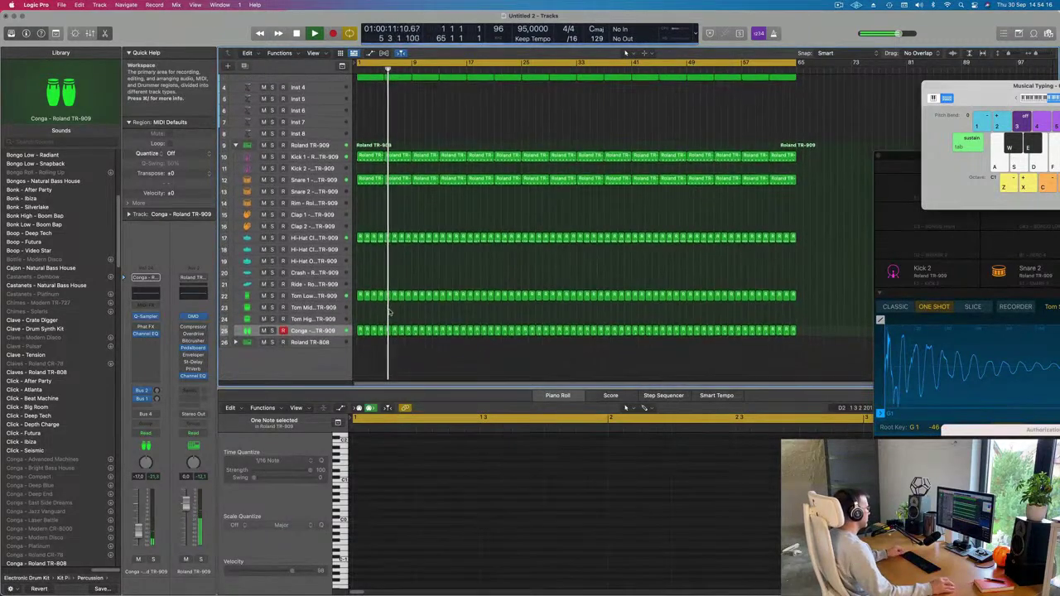
click(330, 330)
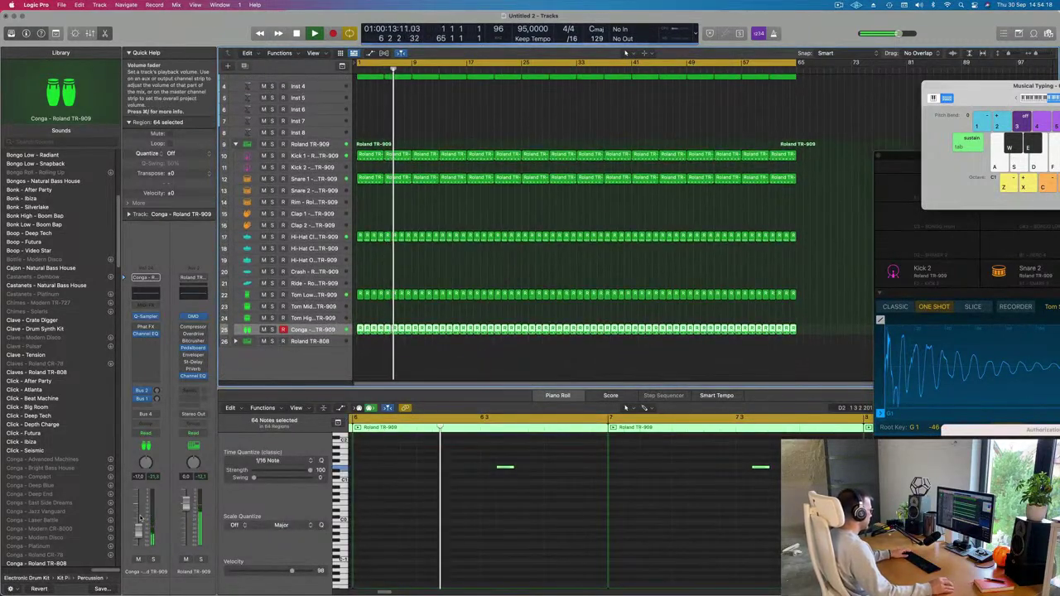
key(Return)
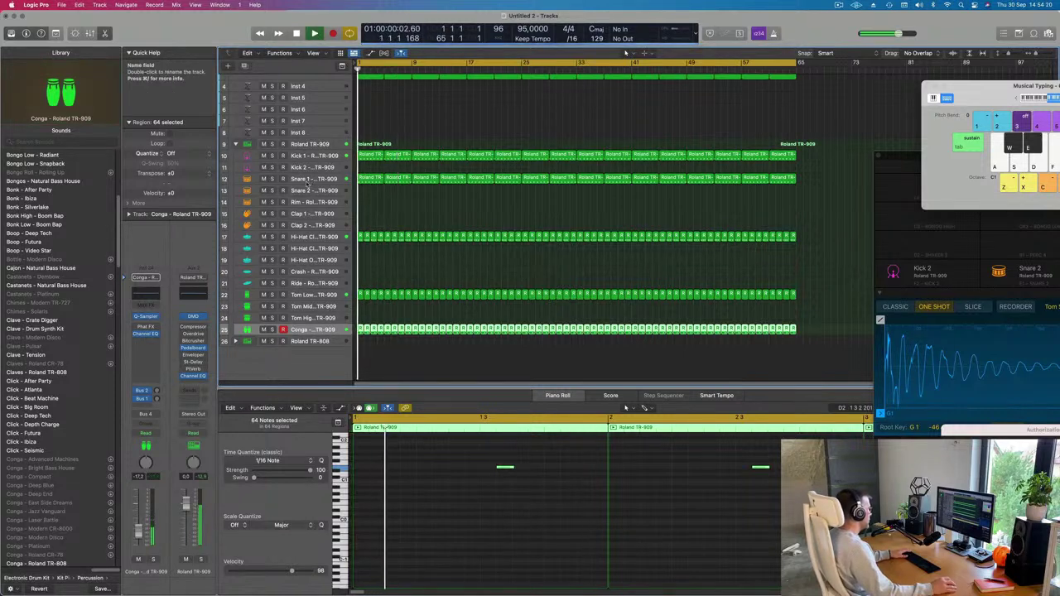
click(328, 179)
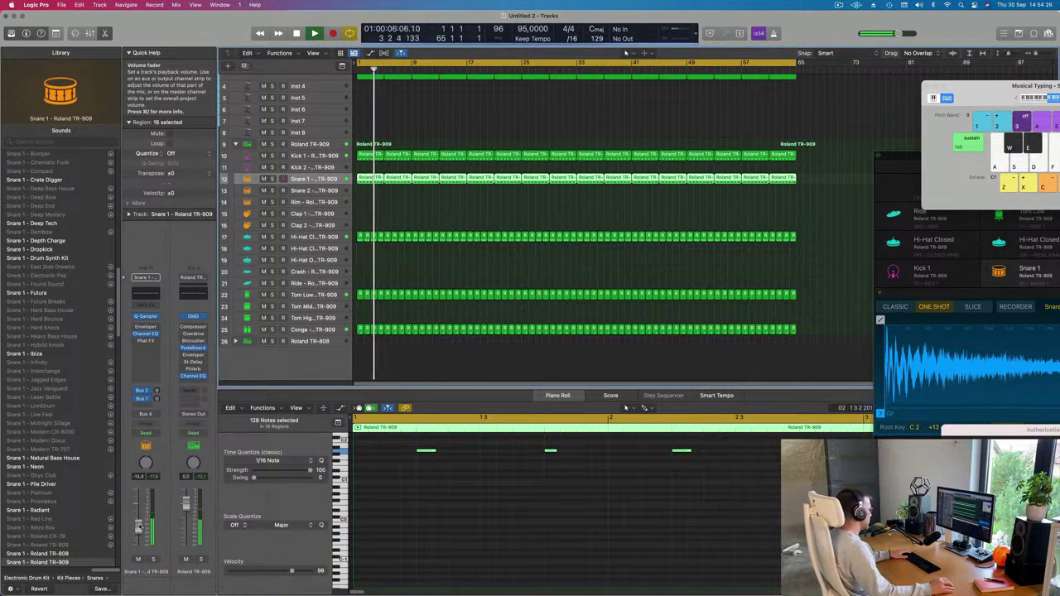
click(331, 156)
key(Return)
Step: Examine the notes of the first Big Jazz Organ and Inst 1 regions during playback
scroll(371, 137, up, 3)
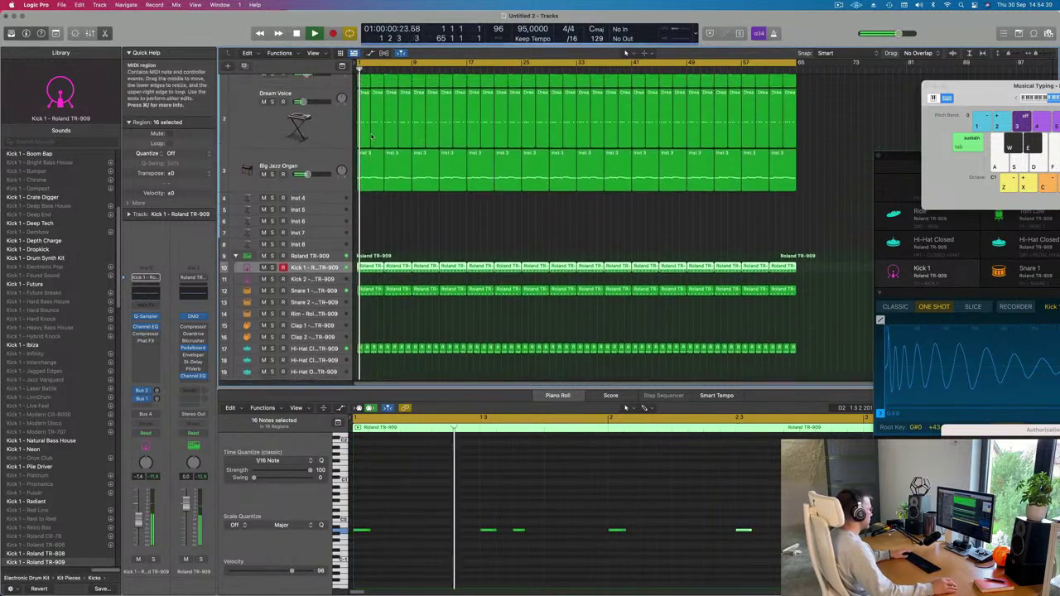
scroll(372, 136, up, 2)
click(372, 194)
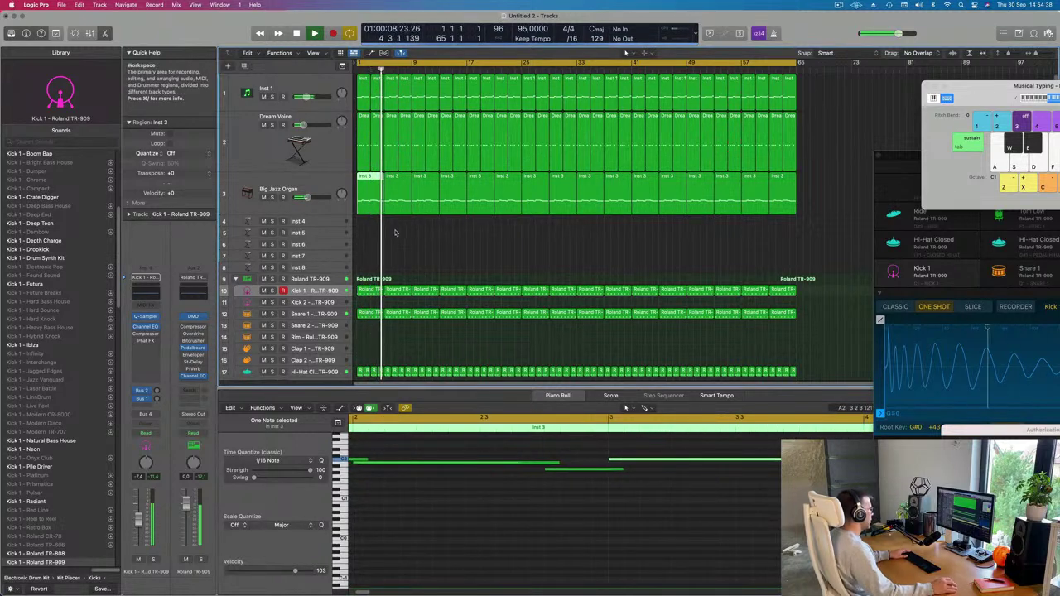
scroll(396, 233, down, 2)
scroll(390, 233, down, 1)
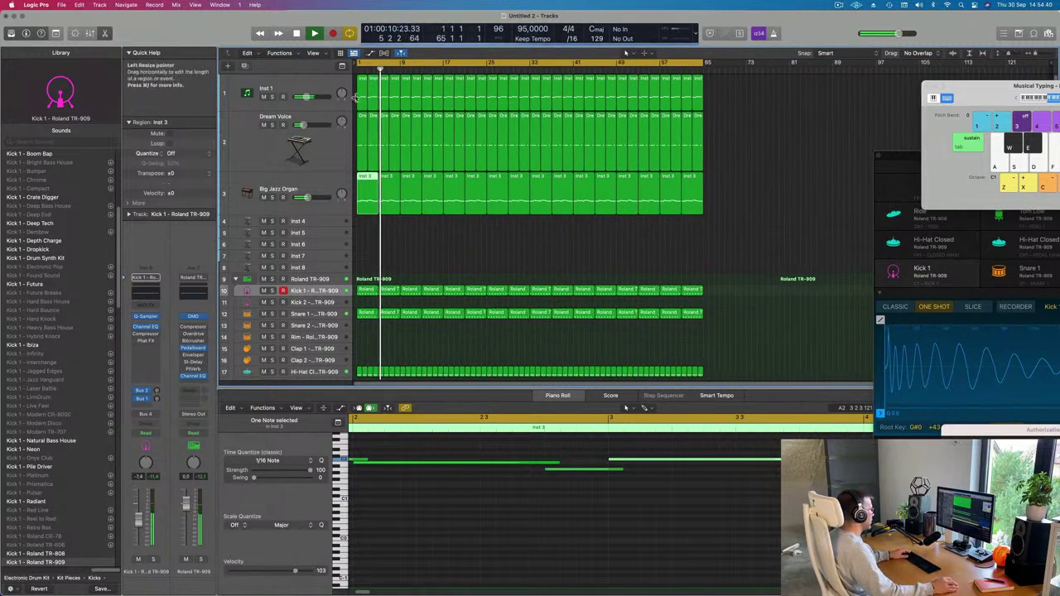
key(Return)
scroll(397, 501, down, 1)
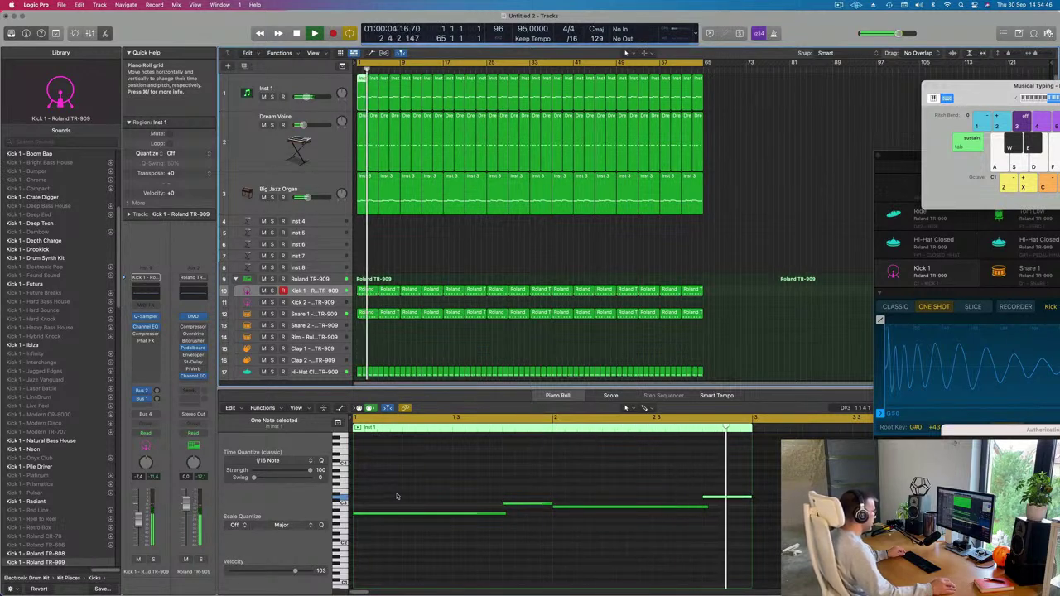
Step: Split the first organ region and its crossing notes at bar 3, and replace the second half with a copy of the first
click(365, 197)
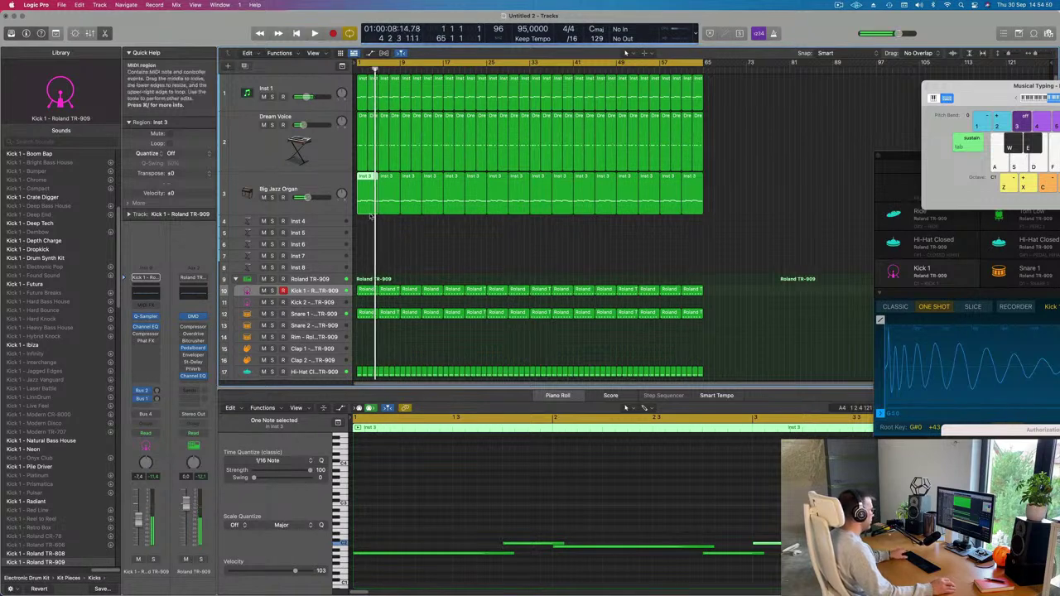
key(super+t)
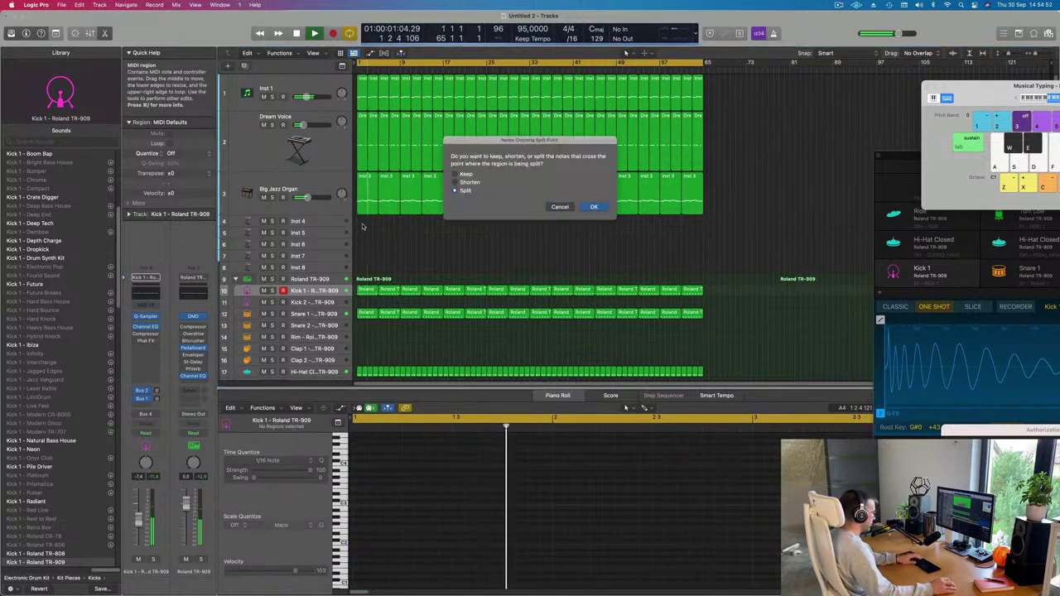
click(592, 208)
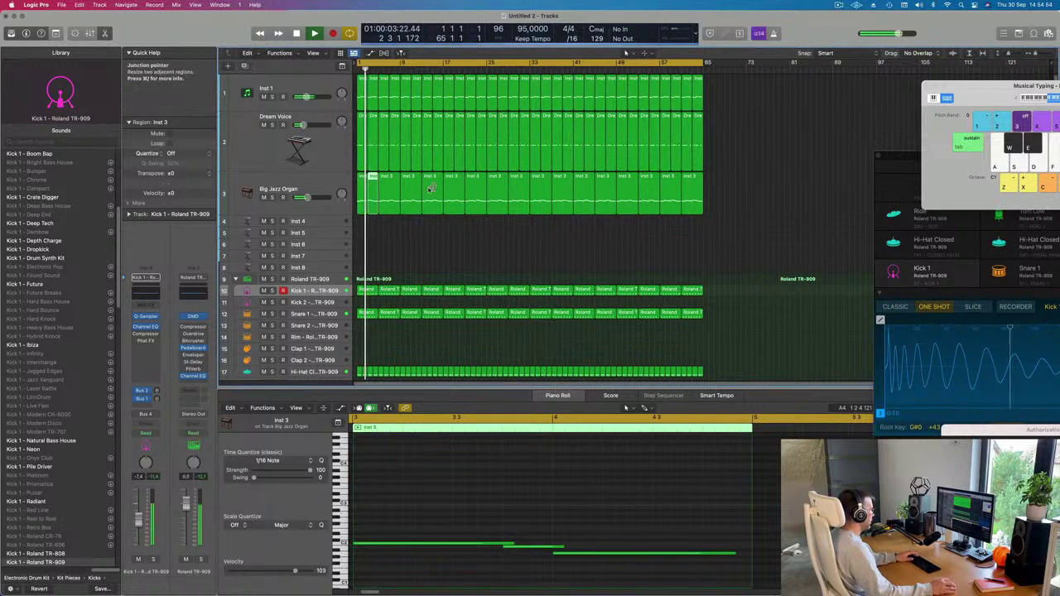
click(361, 181)
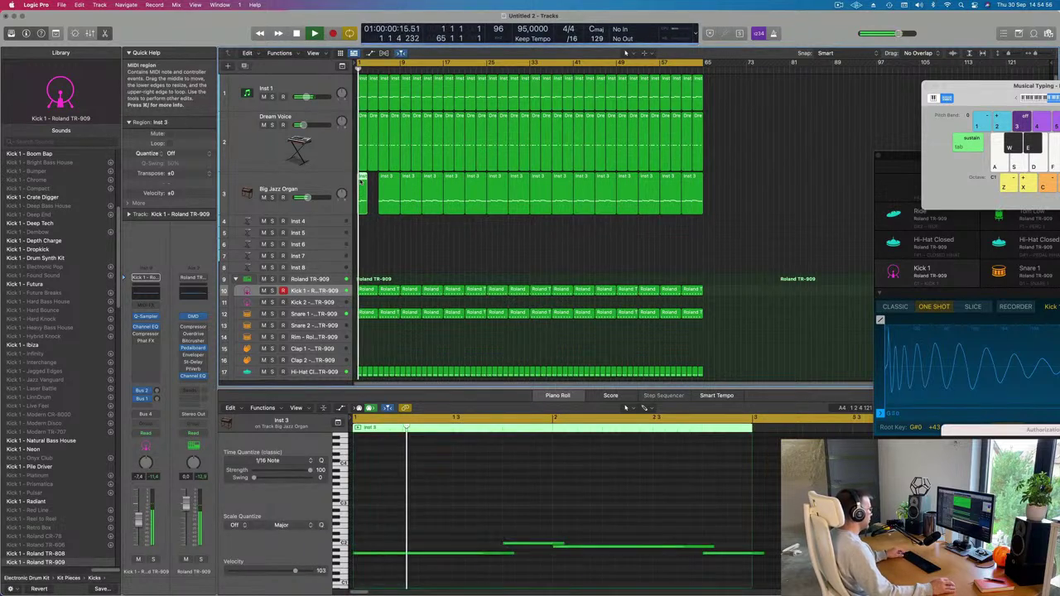
key(Delete)
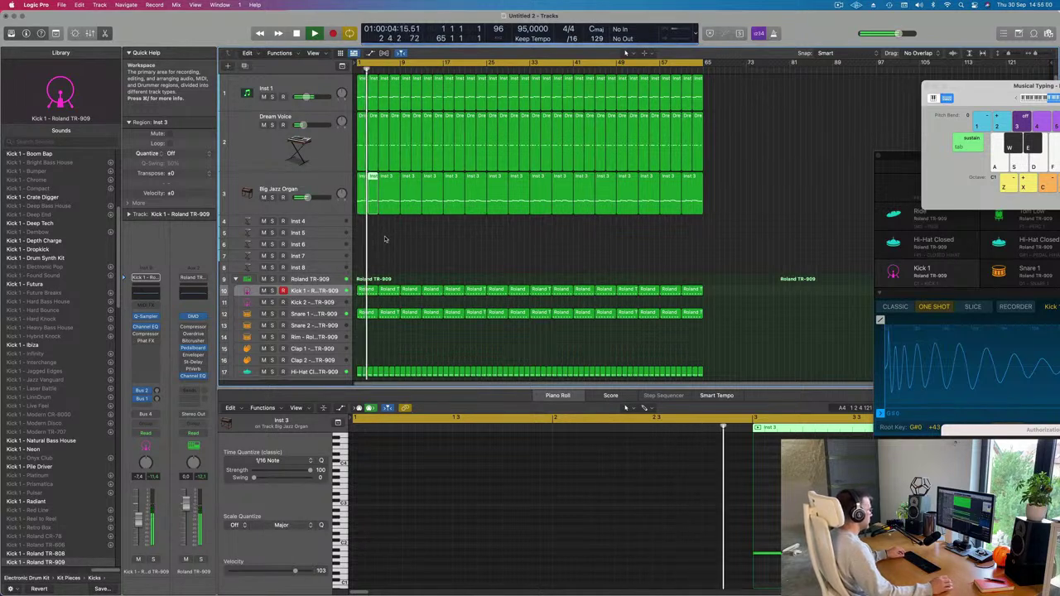
Step: Replace the remaining organ regions from bar 5 with repeats of the two-bar region up to bar 65
drag(384, 239, 695, 217)
key(Delete)
key(Return)
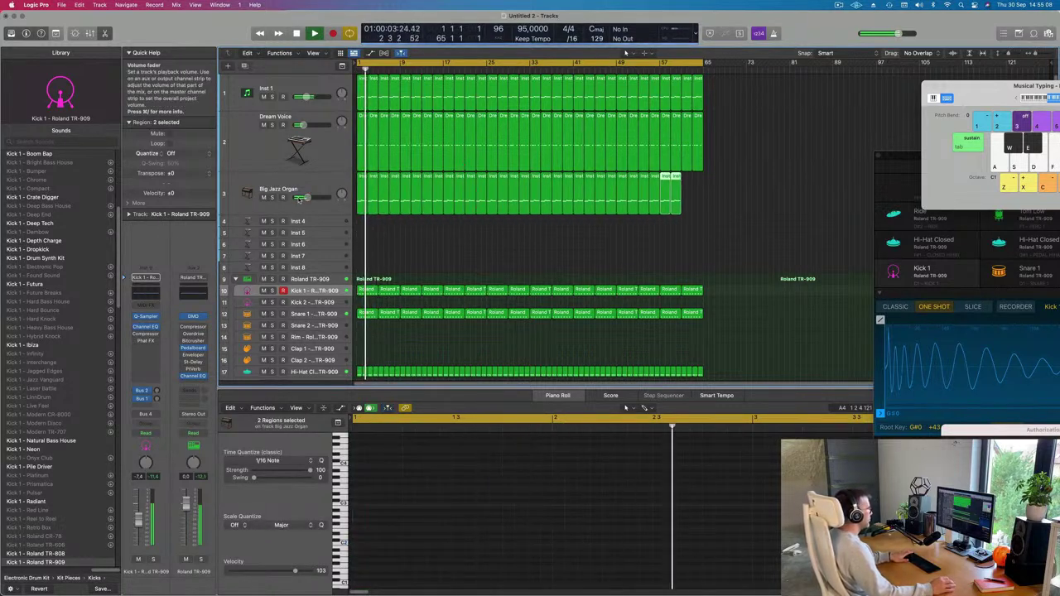
key(Return)
Step: Copy the first Snare 1 region onto the Ride track at bar 1
scroll(483, 251, down, 5)
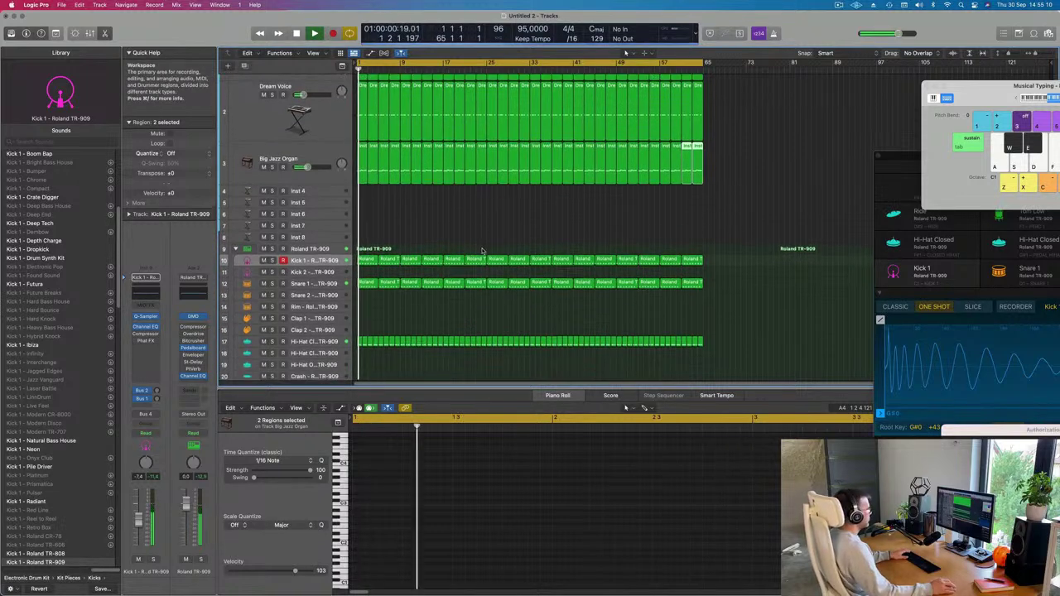
scroll(483, 250, down, 3)
click(395, 248)
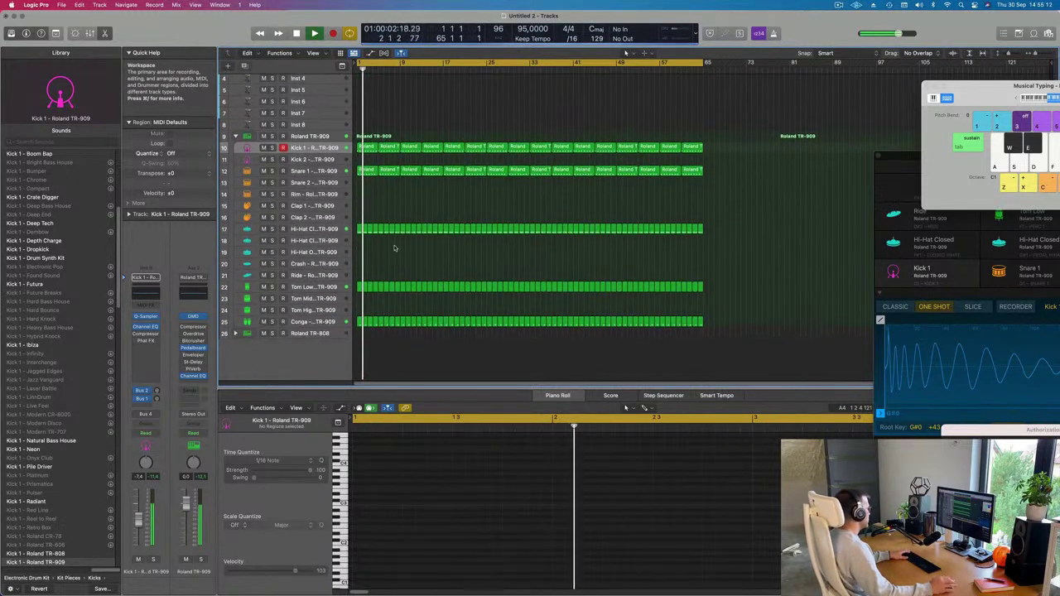
click(369, 170)
drag(369, 172, 373, 284)
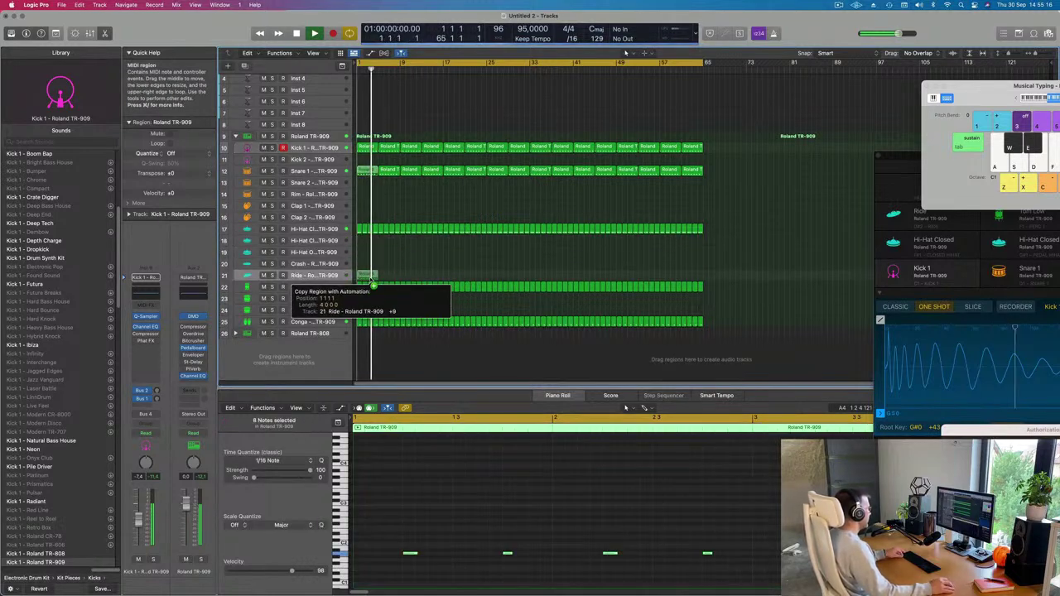
drag(384, 365, 386, 371)
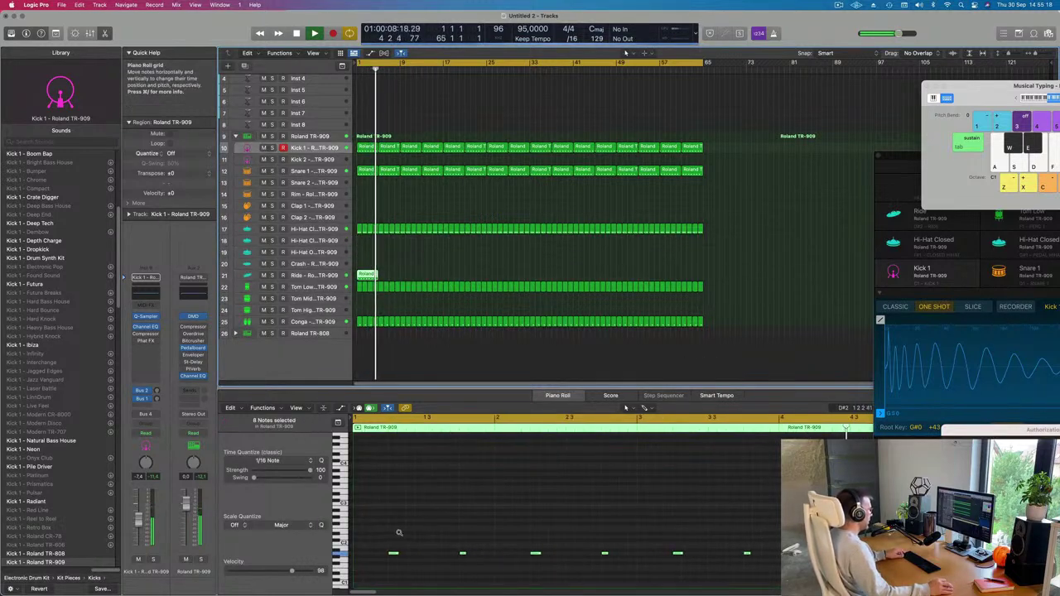
Step: Raise all notes in the new ride region by an octave to A2 and select the Ride track
key(space)
drag(379, 533, 768, 583)
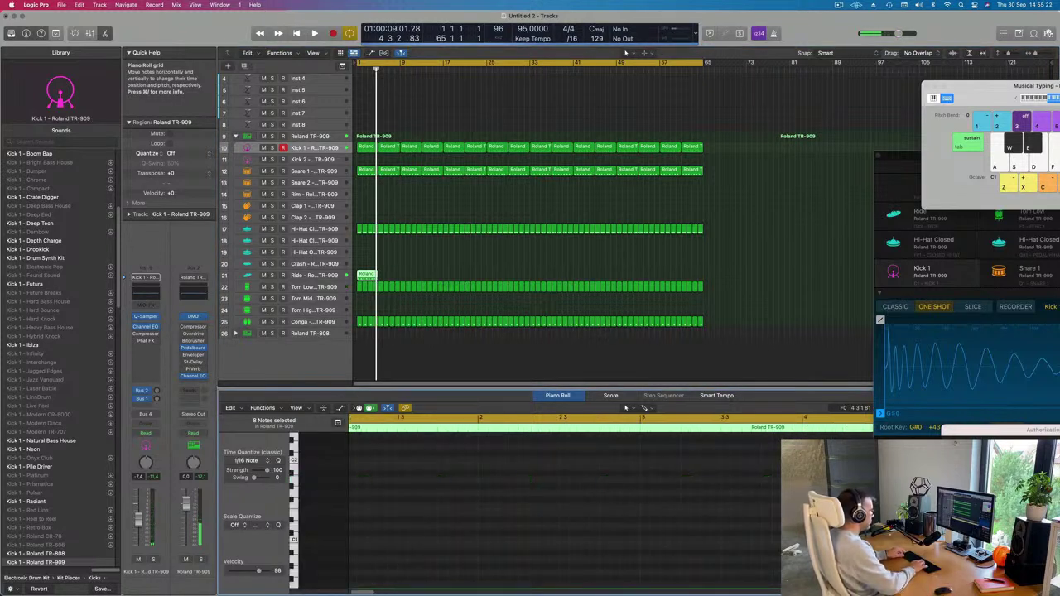
key(space)
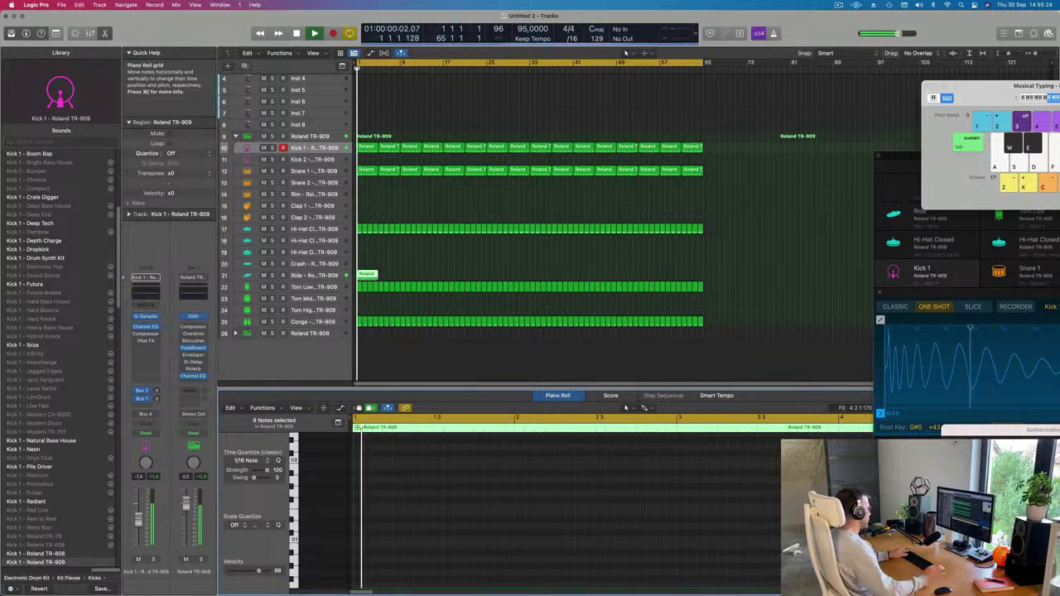
key(space)
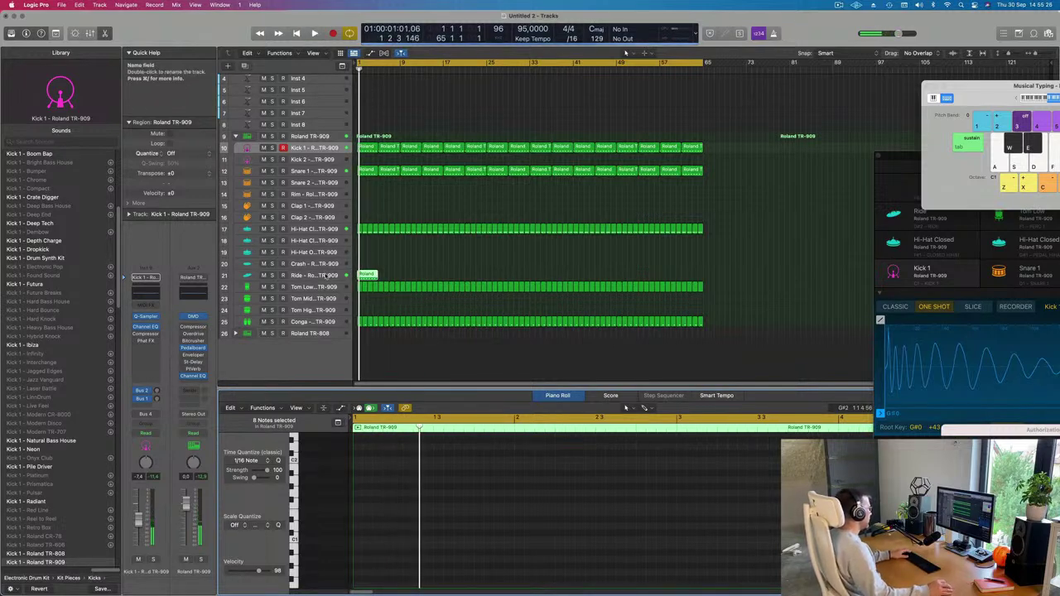
click(343, 276)
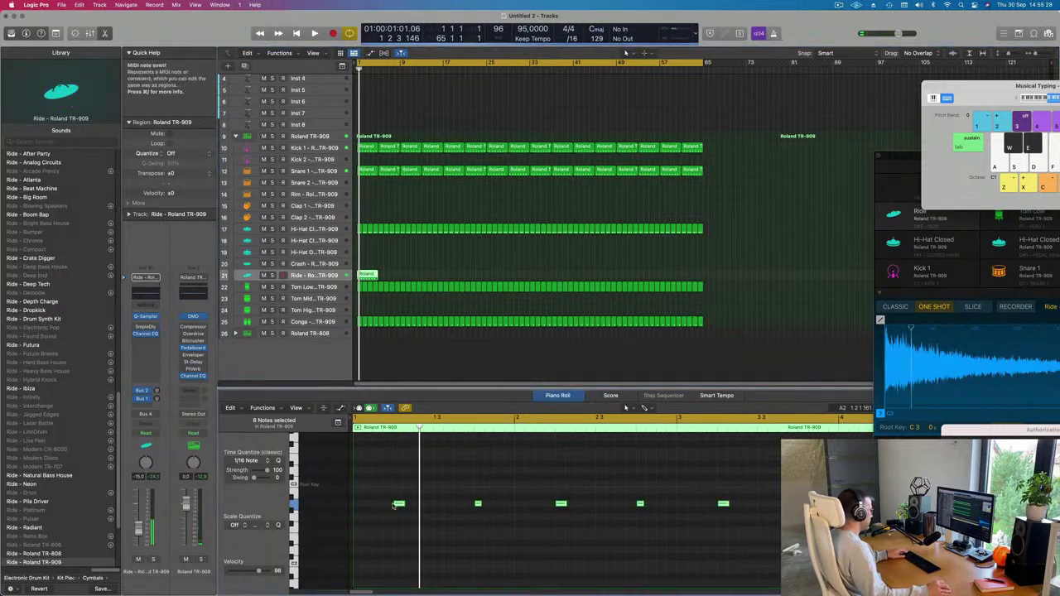
Step: Shift the selected ride notes one beat earlier to start at bar 1 and lower the Ride volume to -23.0 dB
drag(400, 508, 359, 508)
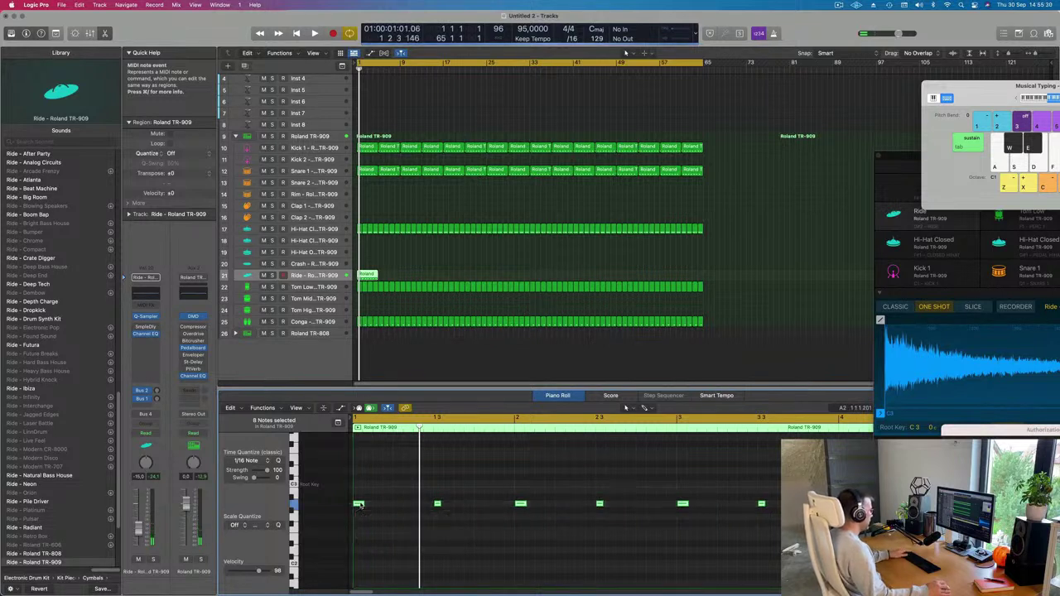
key(space)
key(super+Left)
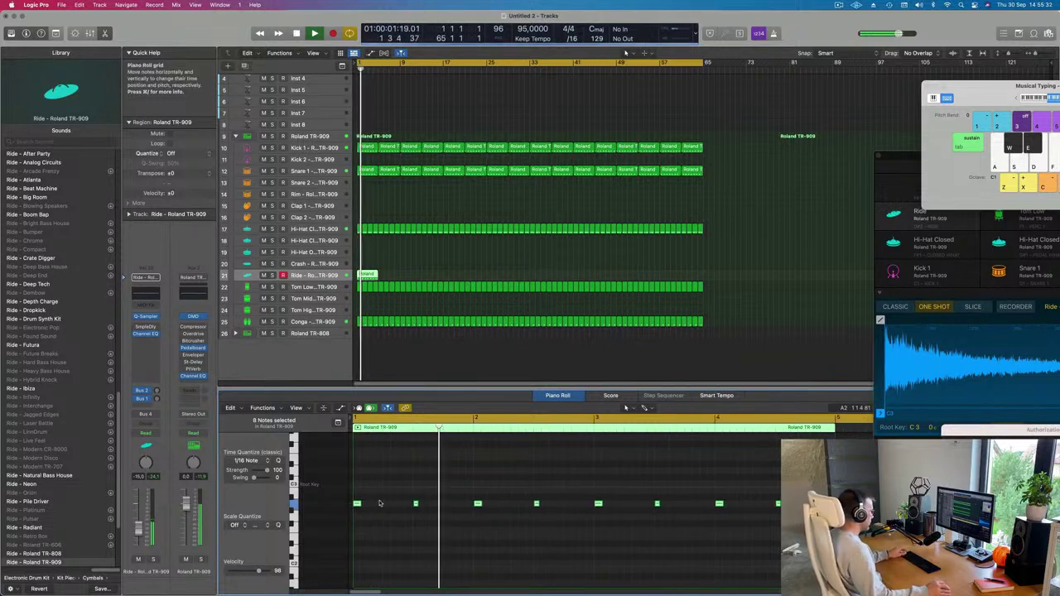
key(space)
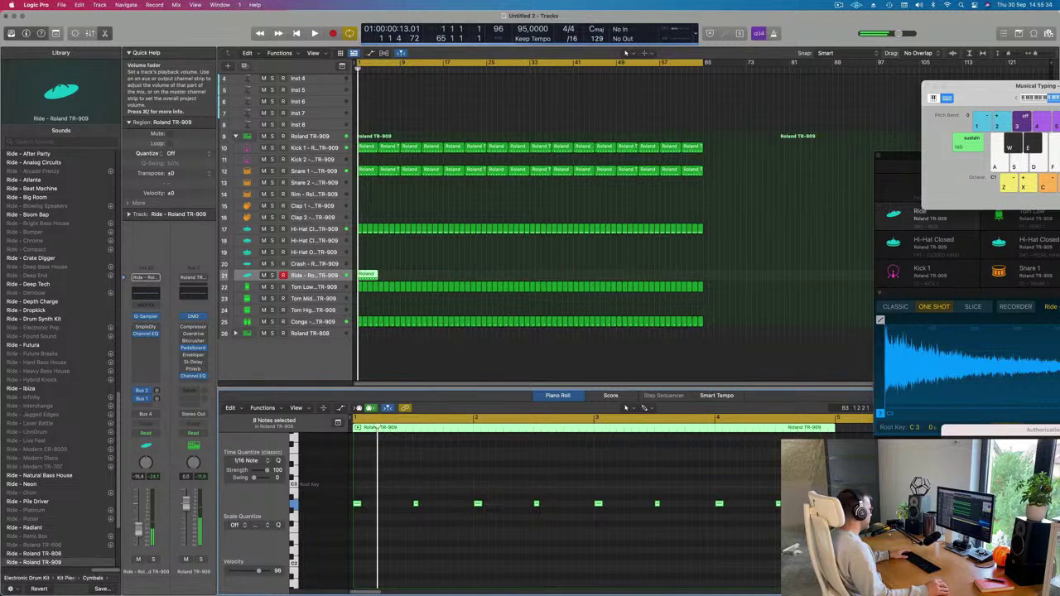
key(space)
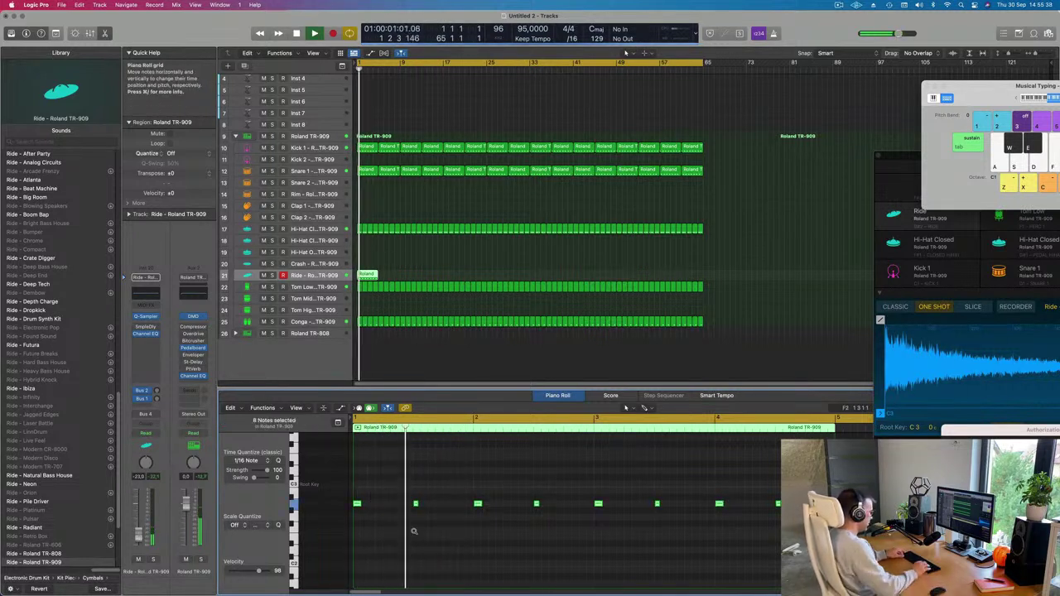
Step: Transpose the eight selected ride notes to C3
key(Delete)
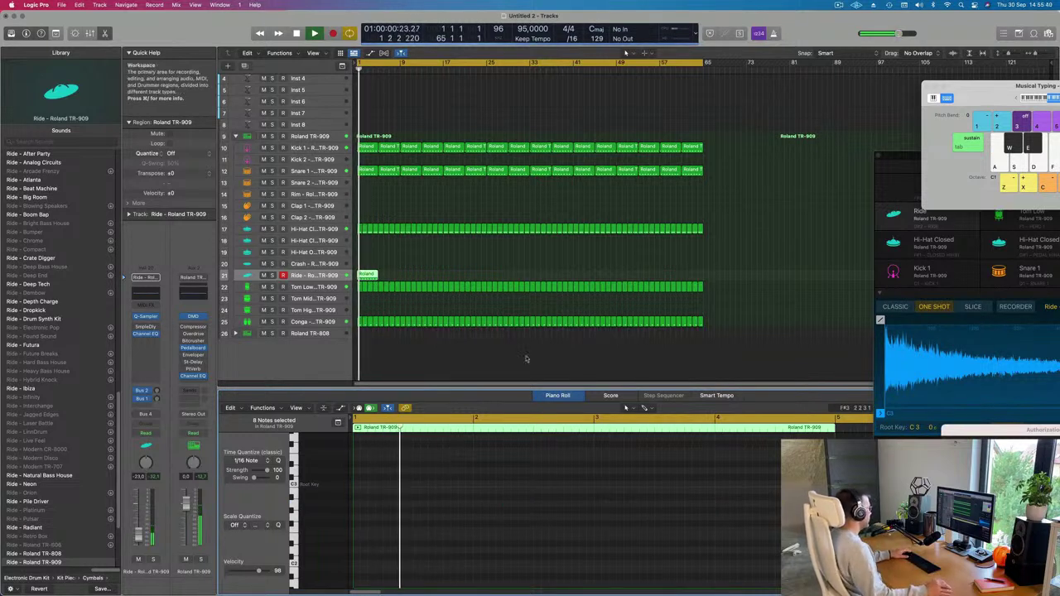
key(super+z)
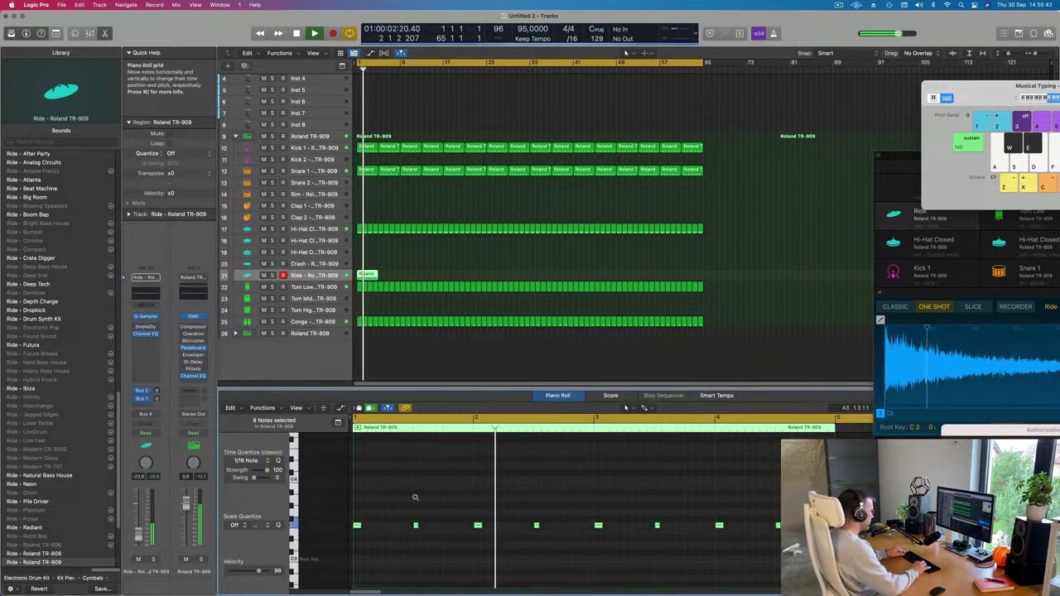
key(alt+Down)
key(alt+Down)
key(alt+Down)
key(alt+Down)
key(alt+Down)
key(alt+Down)
key(alt+Up)
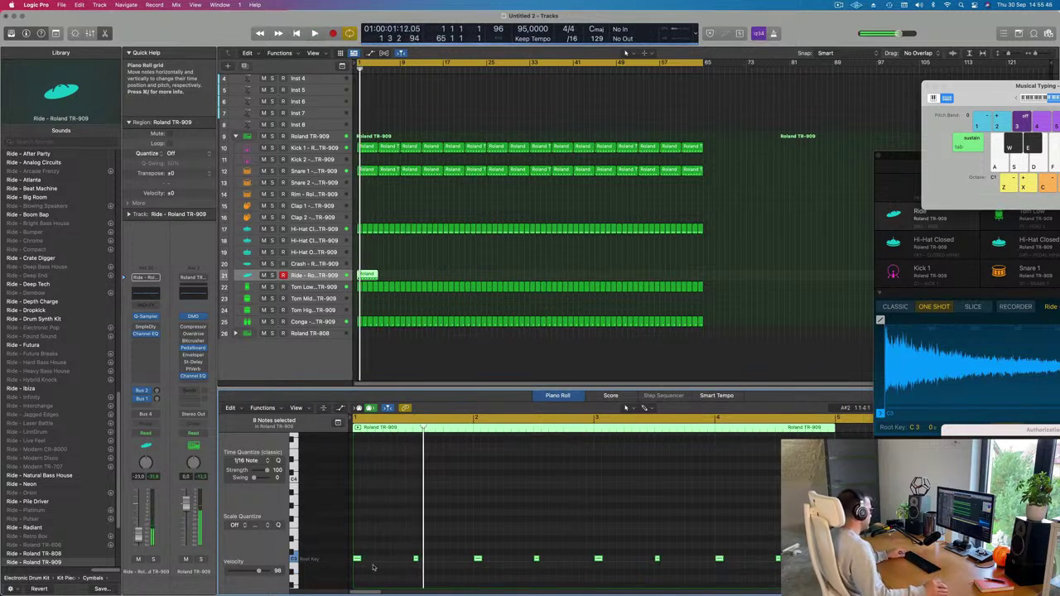
Step: Duplicate the C3 ride notes one beat later so that a ride hit falls on every beat
drag(368, 560, 384, 561)
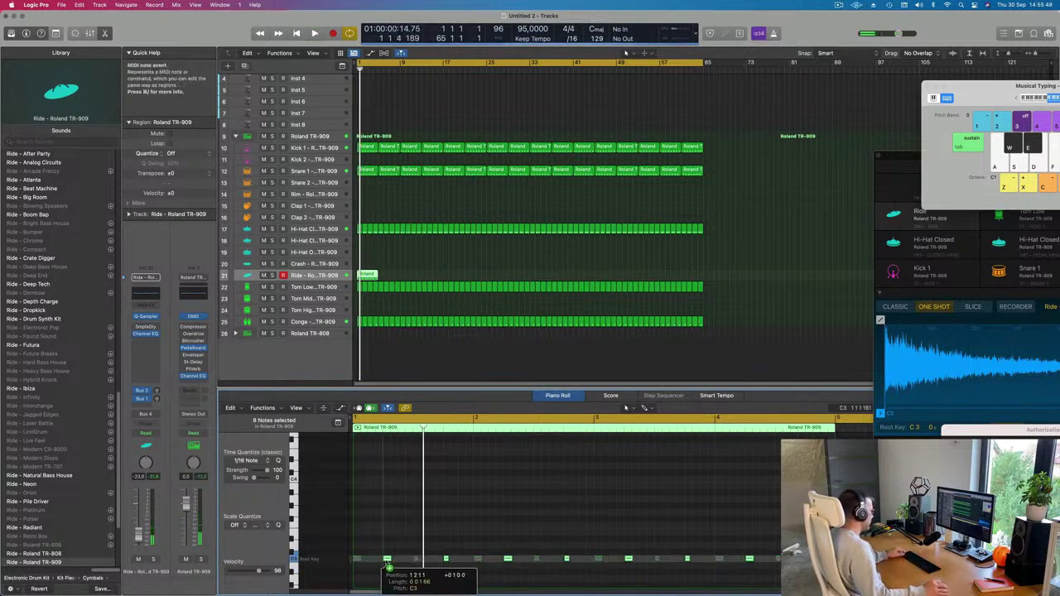
key(super+Left)
key(super+Left)
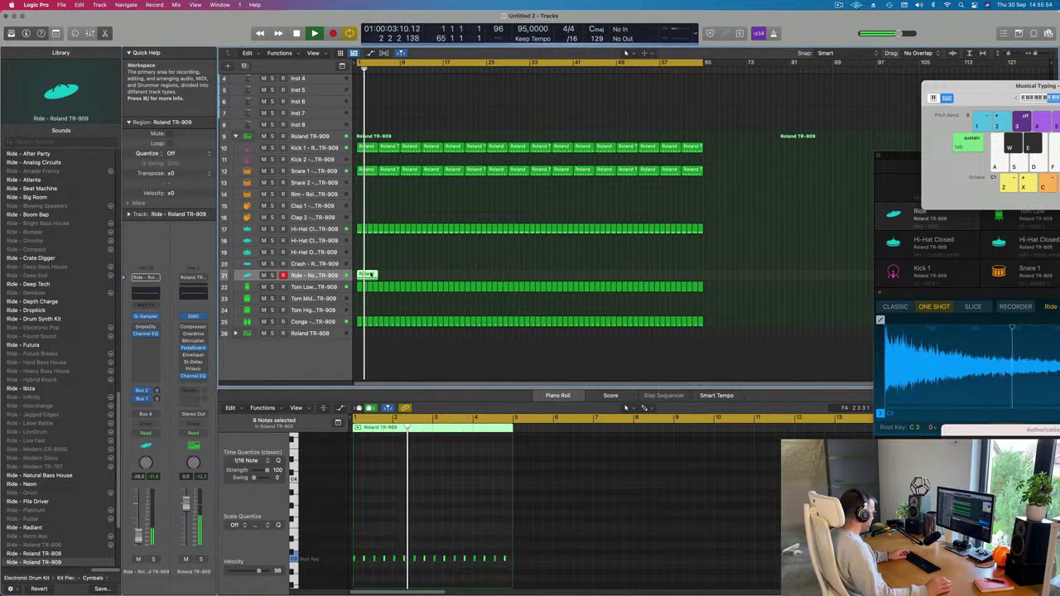
Step: Repeat the four-bar ride region up to bar 65 and lower the Ride volume further
drag(370, 274, 703, 274)
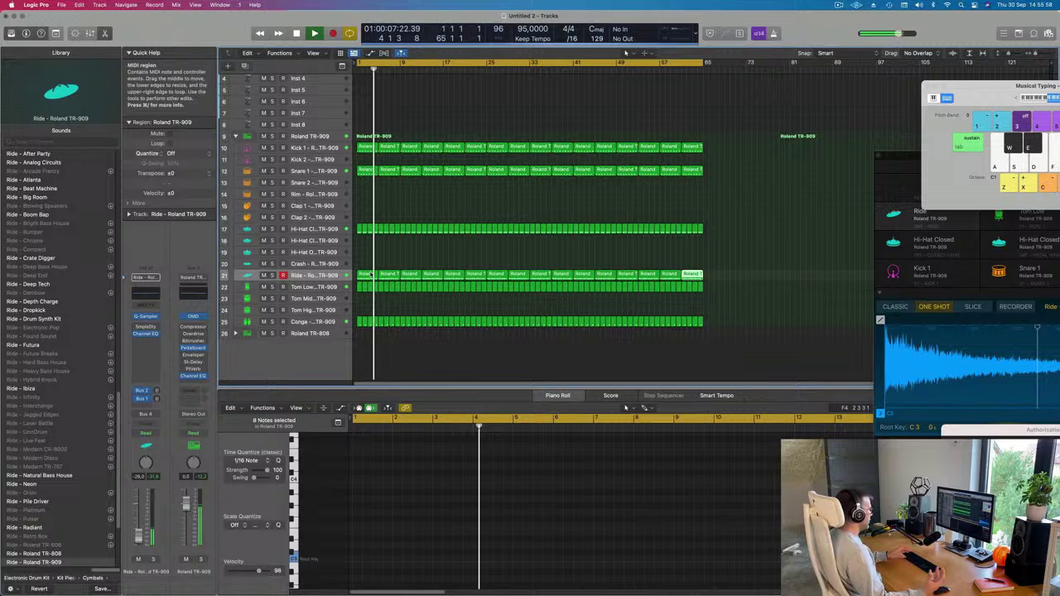
scroll(331, 296, up, 1)
click(386, 278)
key(Return)
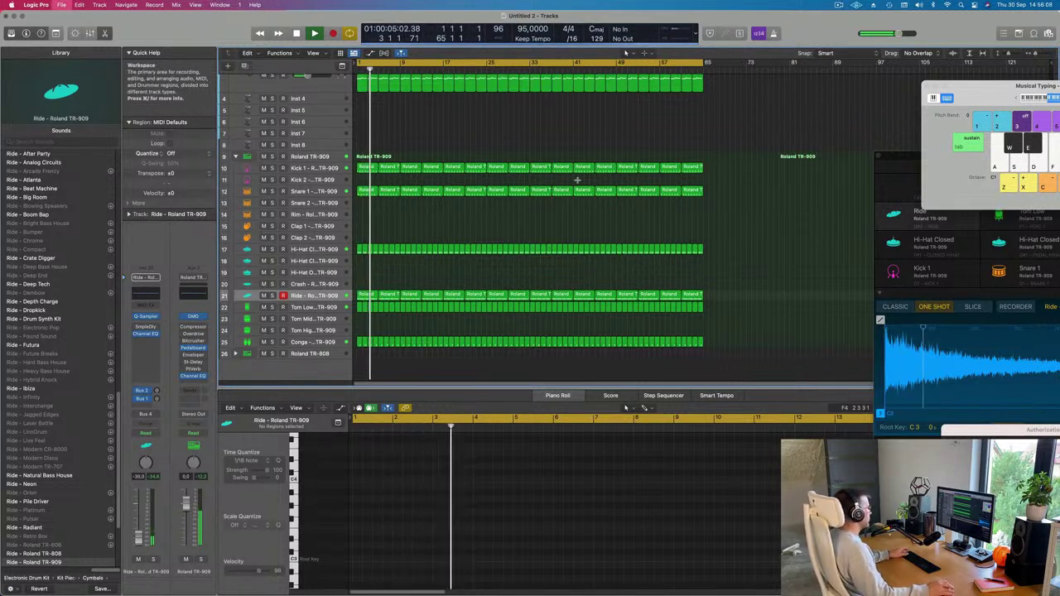
Step: Save the project as 257 in the LEMT 250-500 folder
key(super+s)
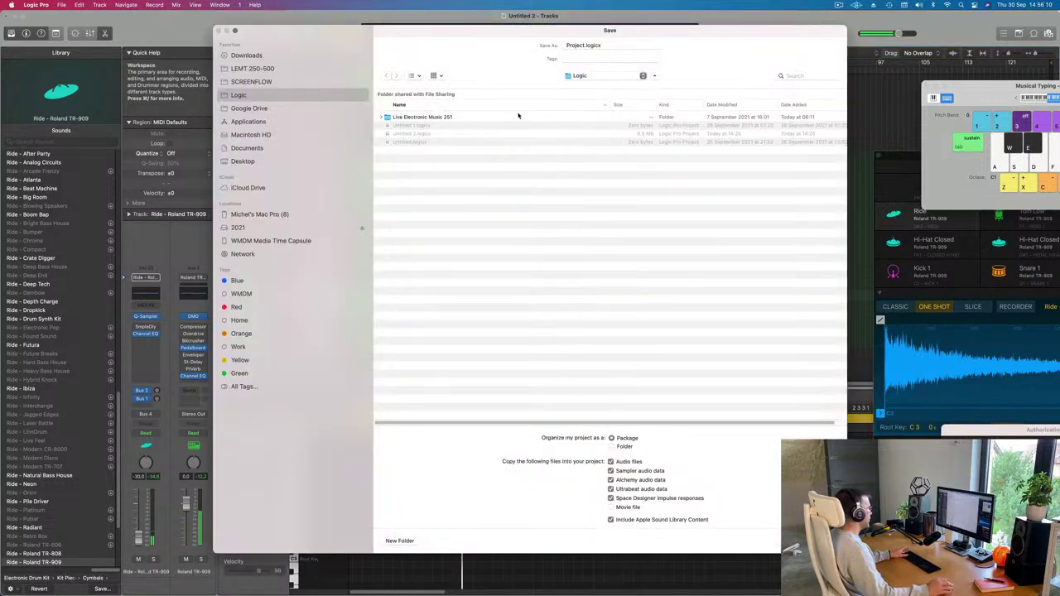
click(598, 76)
click(252, 69)
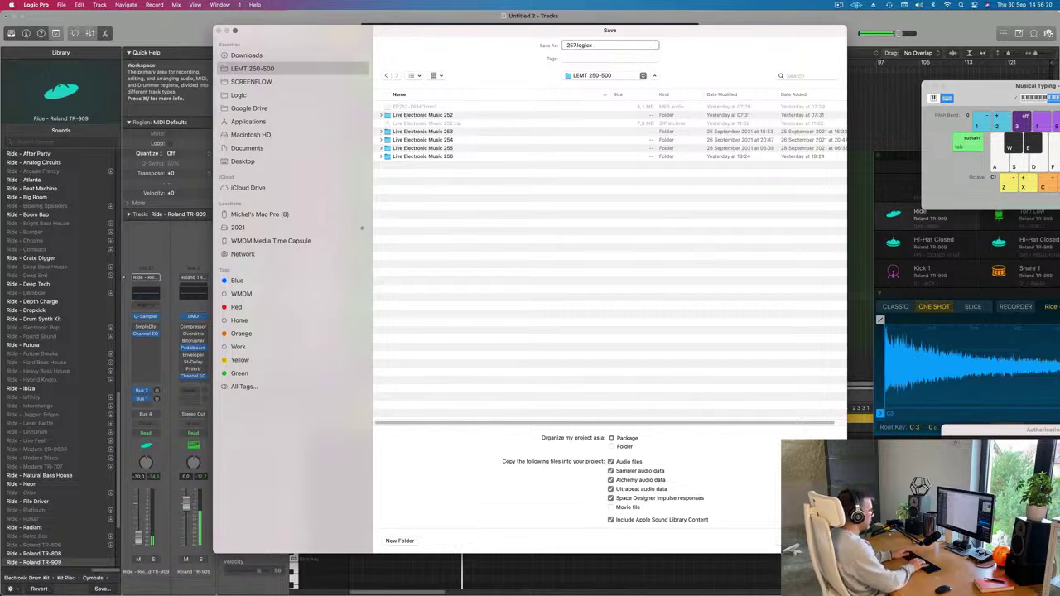
key(Return)
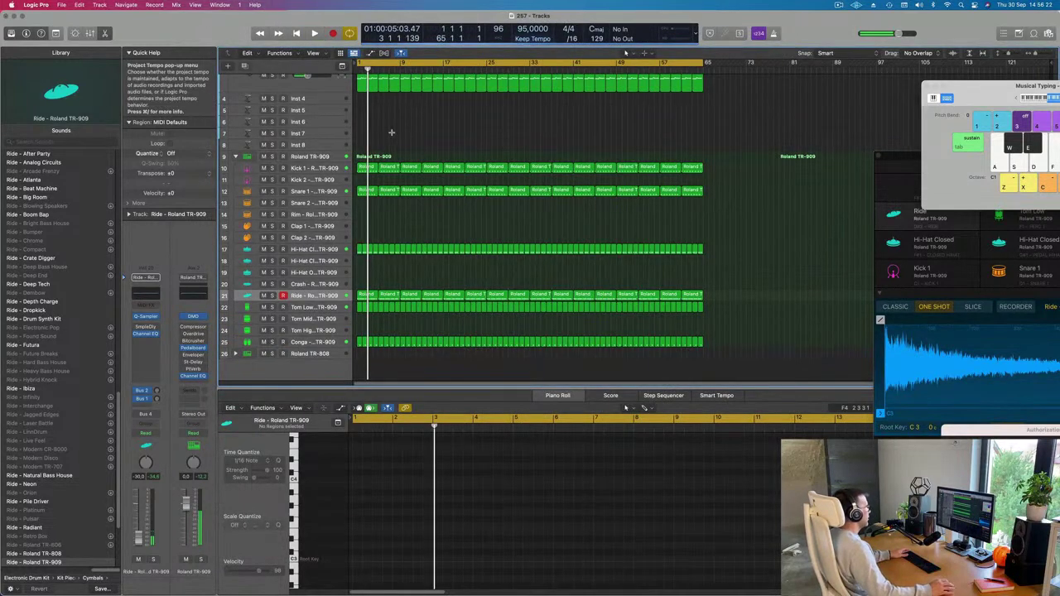
Step: Move the first Snare 1 region to the Rim track and fill the gap with a copy of the next Snare 1 region
key(space)
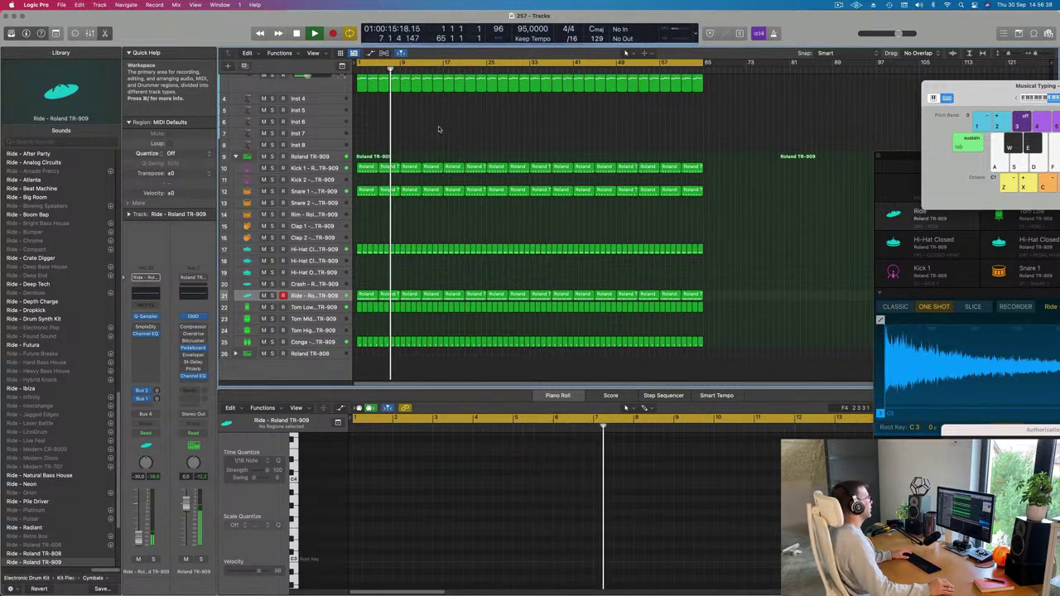
scroll(443, 137, up, 3)
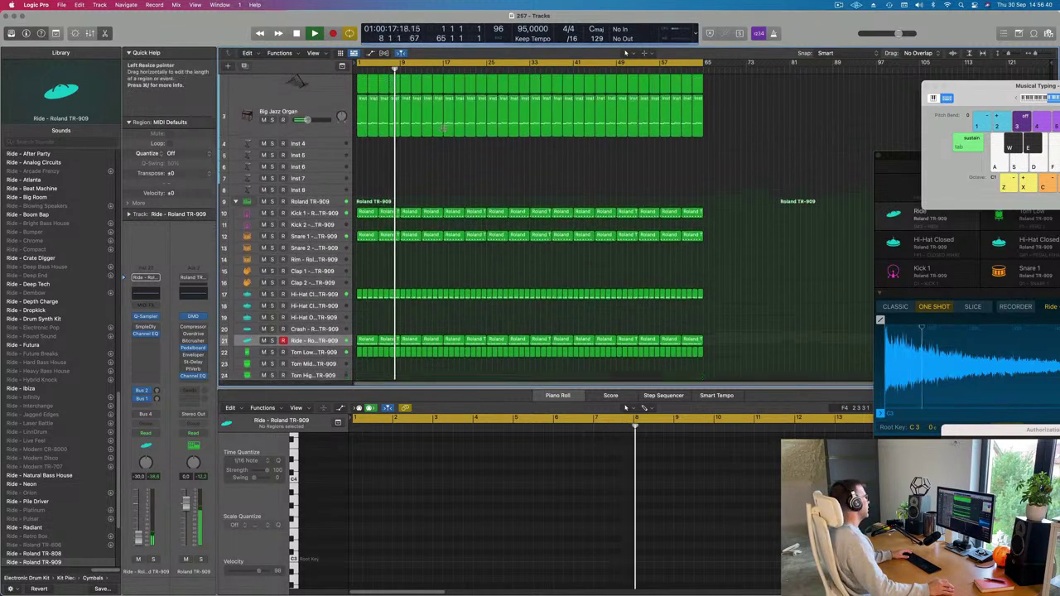
key(Return)
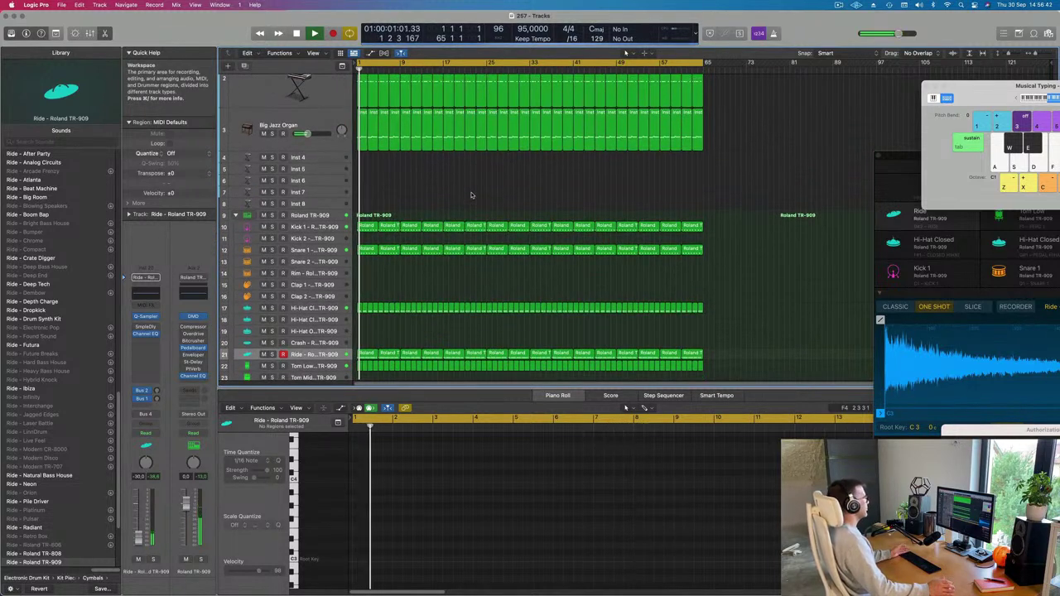
scroll(480, 193, down, 3)
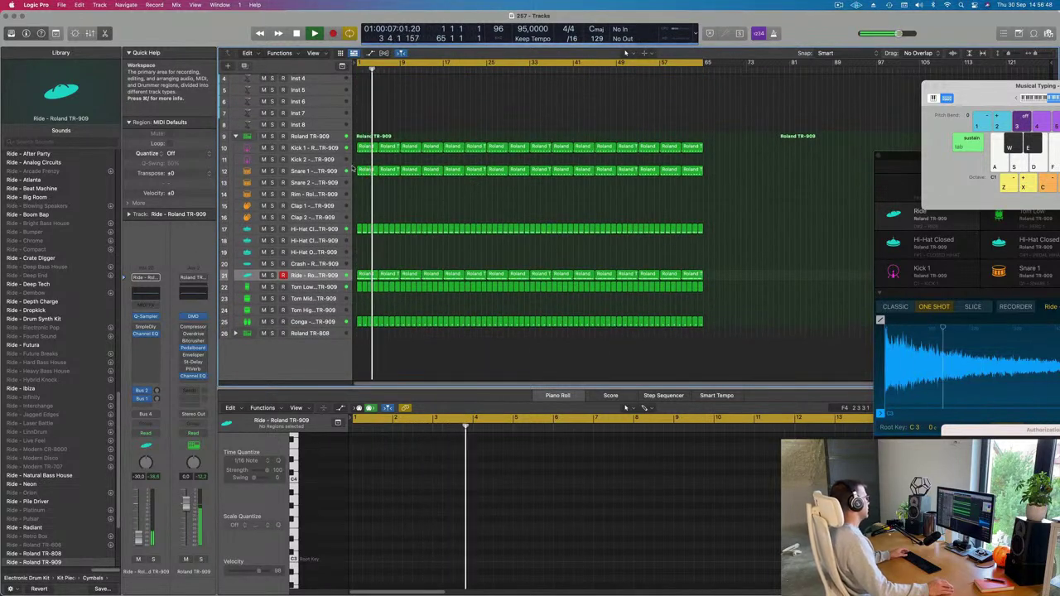
drag(362, 170, 364, 195)
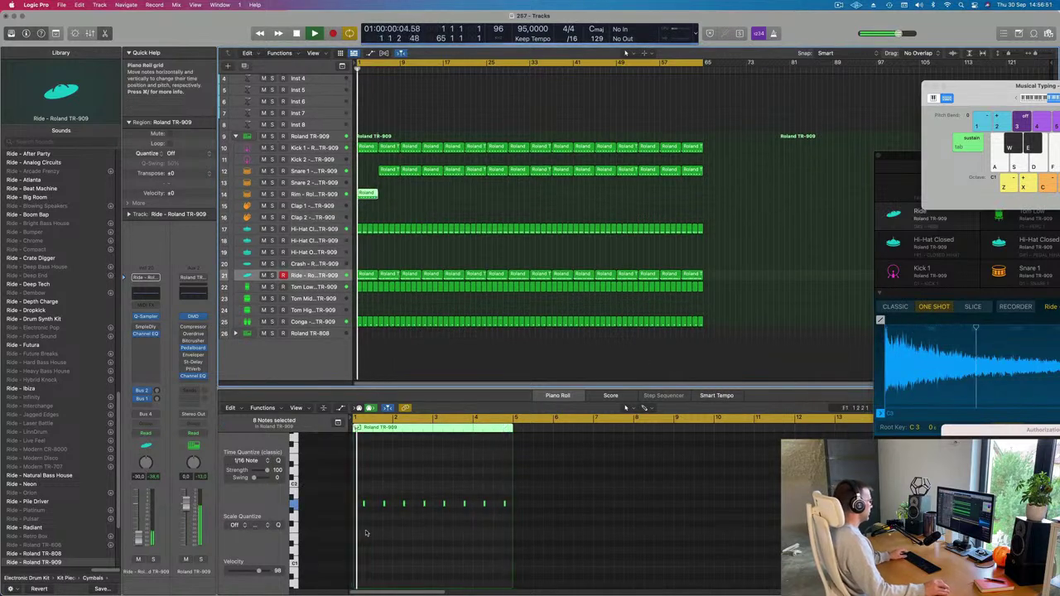
click(390, 170)
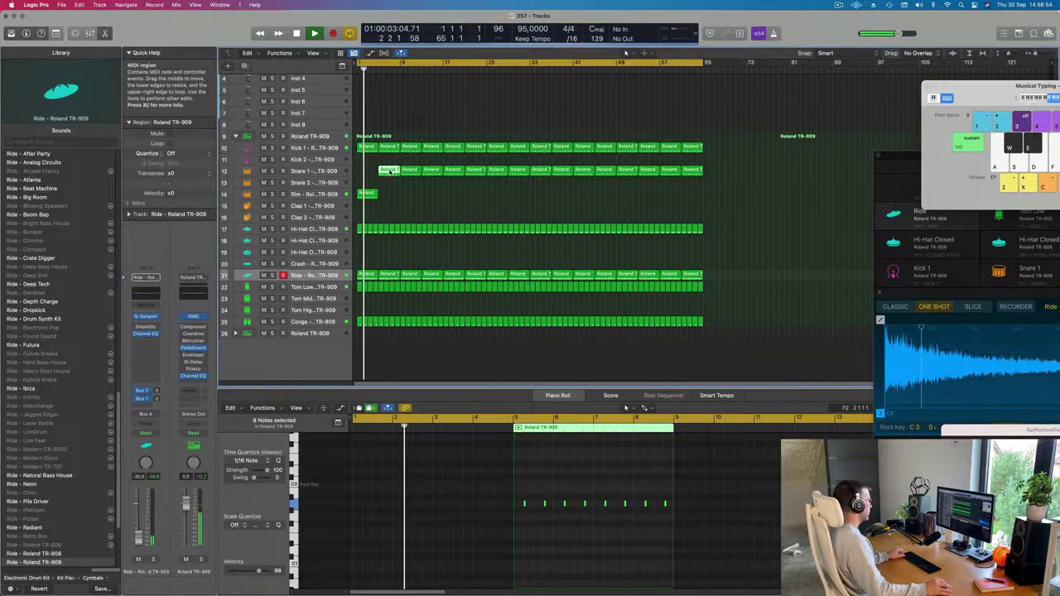
drag(380, 172, 353, 176)
Step: Lower the Snare 1 track volume to -23.0 dB and deselect its notes
click(319, 171)
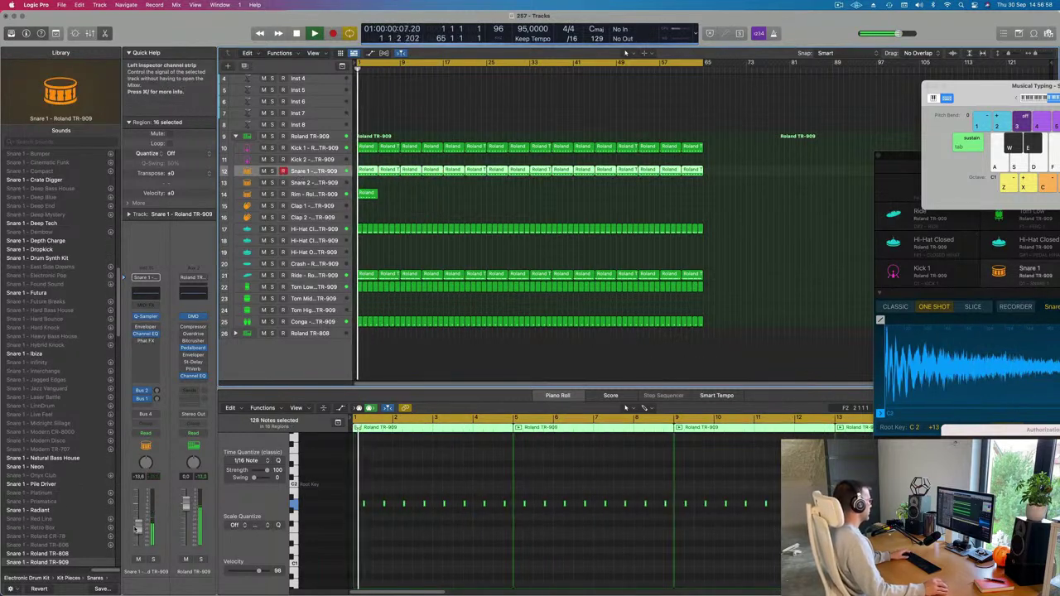
drag(138, 528, 138, 536)
scroll(495, 575, down, 2)
click(497, 570)
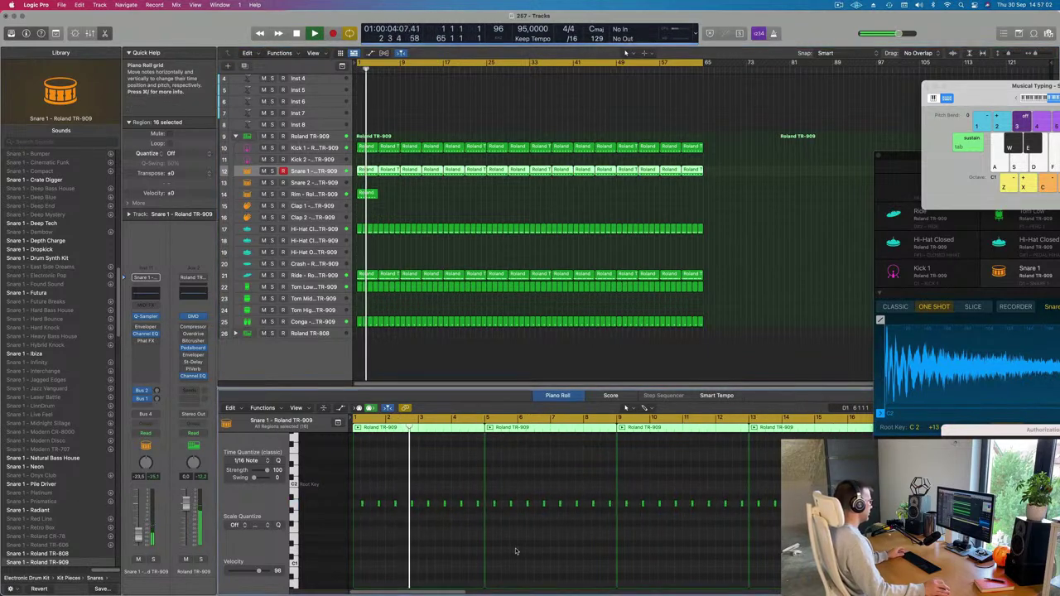
Step: Delete the first two Snare 1 regions, clearing the track up to bar 9
click(367, 193)
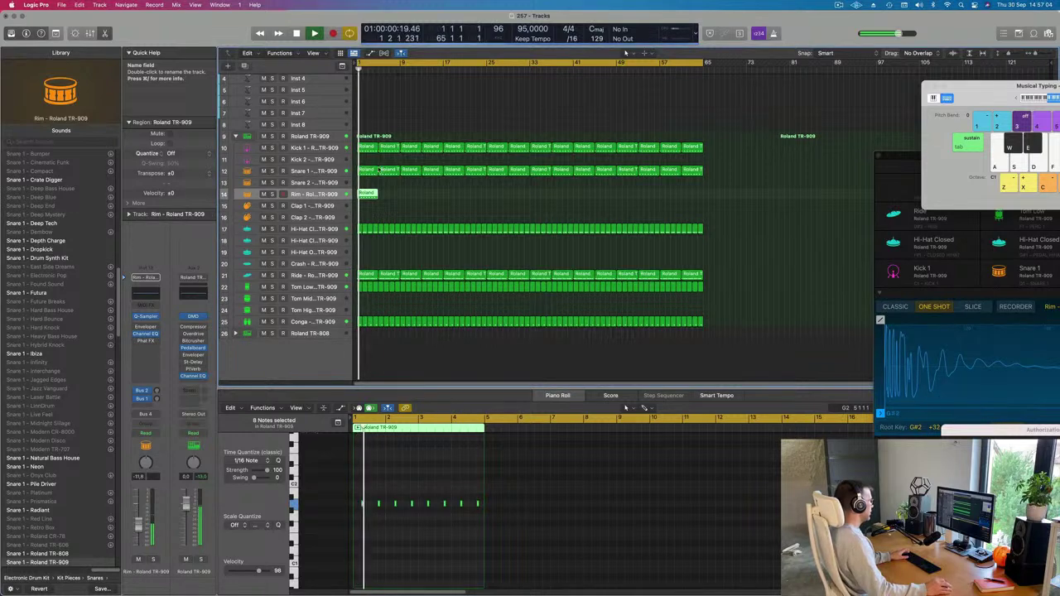
key(Delete)
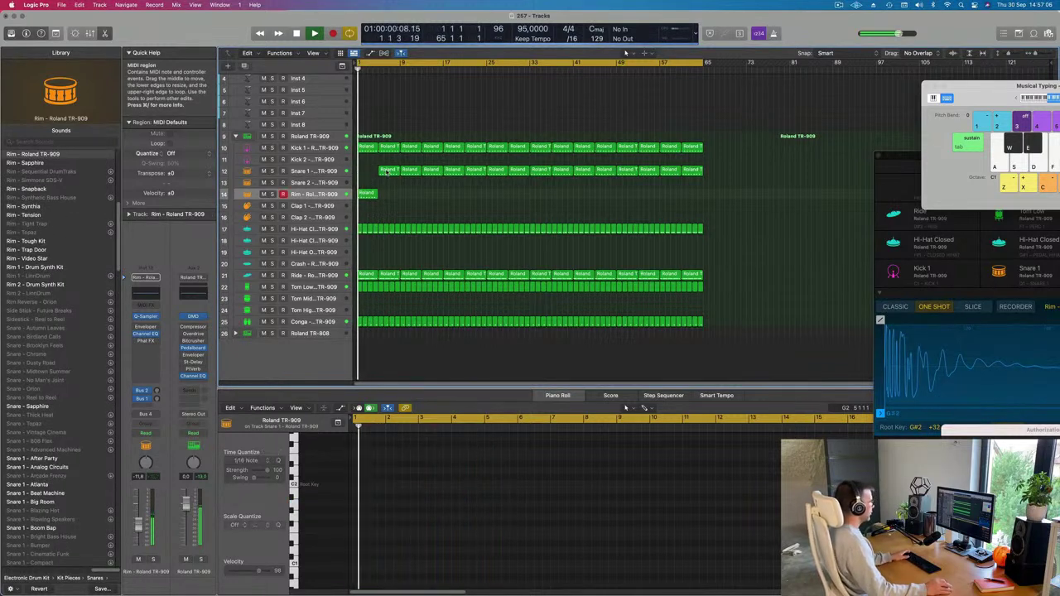
click(390, 171)
key(Delete)
Step: Raise all notes in the Rim region by an octave
click(369, 193)
click(383, 428)
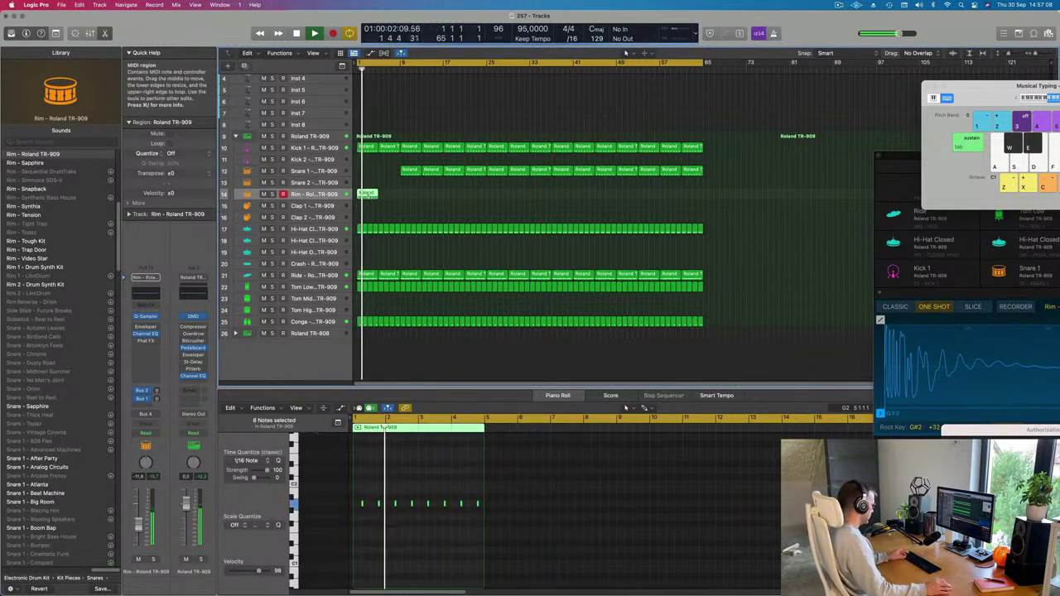
click(418, 522)
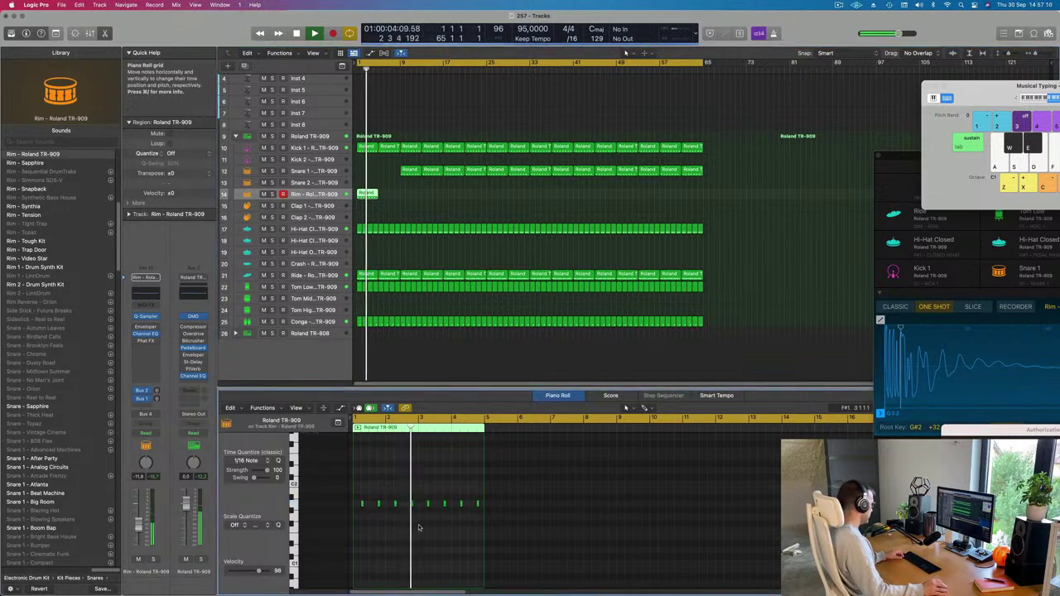
key(super+a)
key(alt+shift+Up)
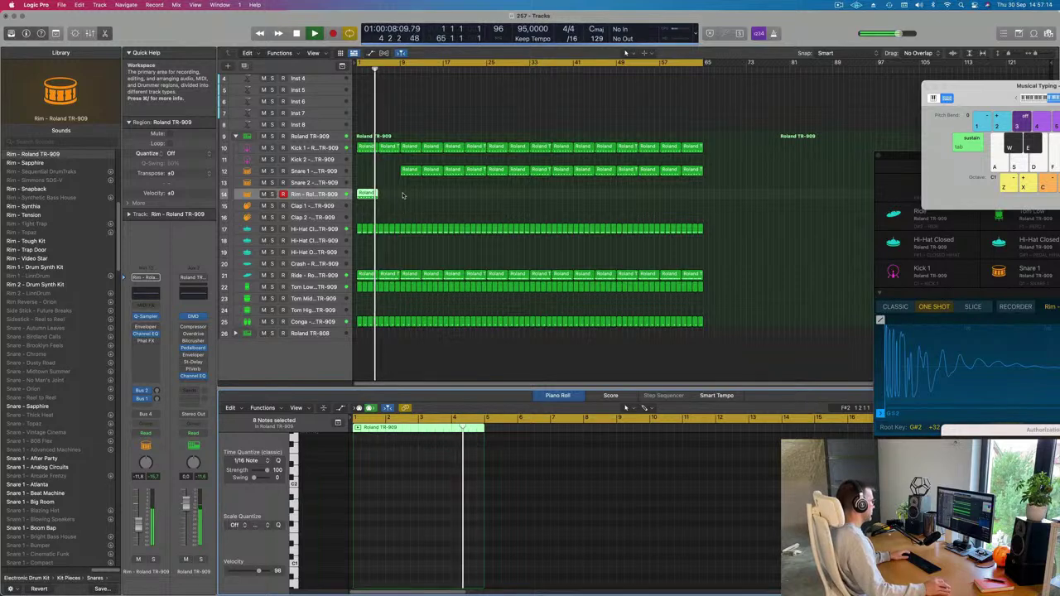
Step: Repeat the Rim region up to bar 17, remove the Snare 1 regions before bar 17, and select all Rim regions
key(Return)
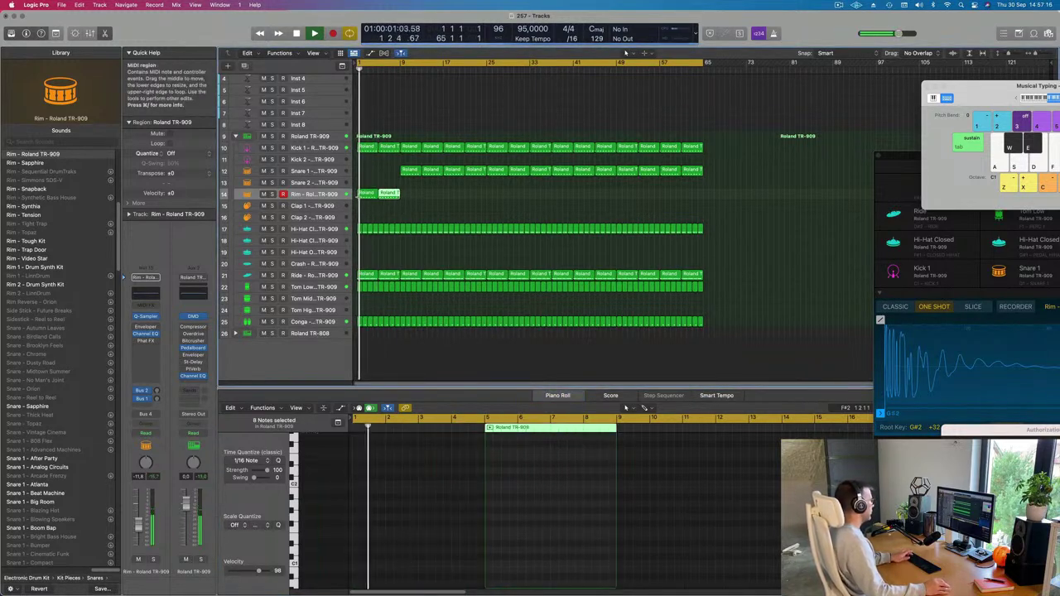
drag(367, 194, 344, 198)
key(BackSpace)
key(super+r)
key(Return)
click(401, 209)
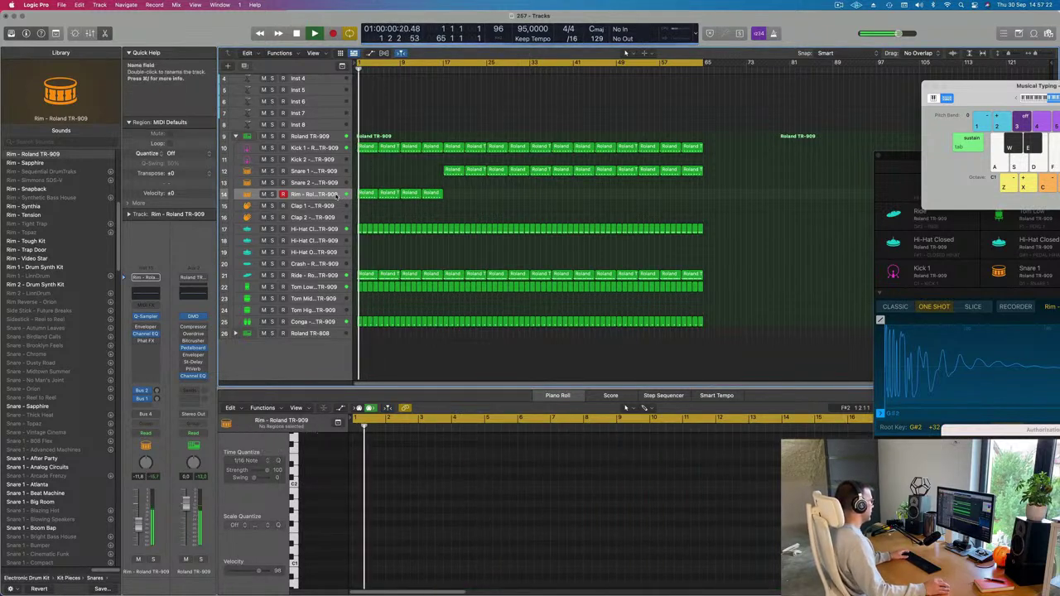
click(321, 195)
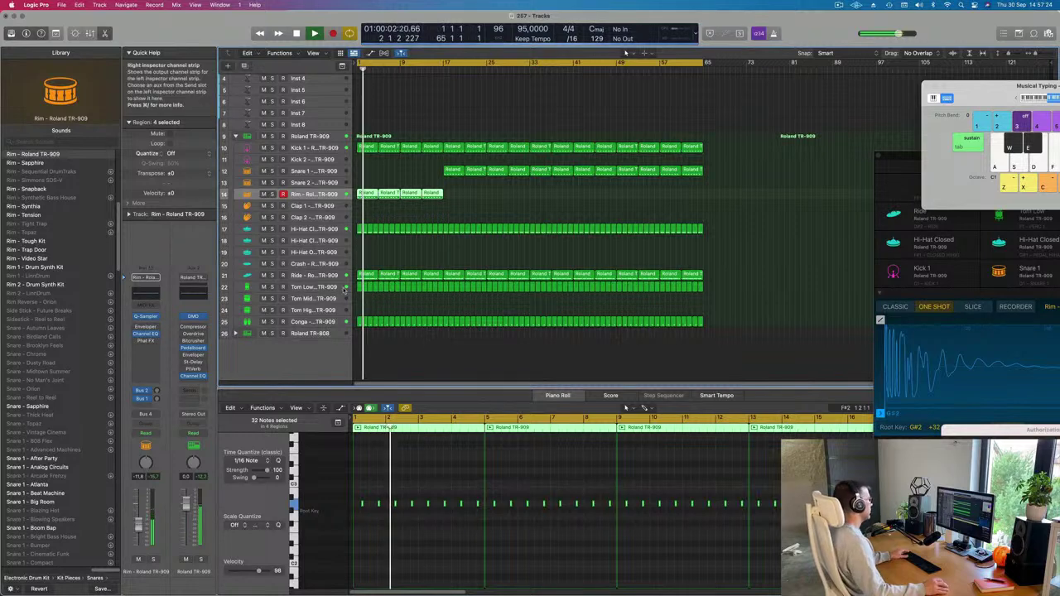
Step: Enlarge the Inst 4 track's height and load the Vintage Electric Piano as its instrument
scroll(393, 204, up, 5)
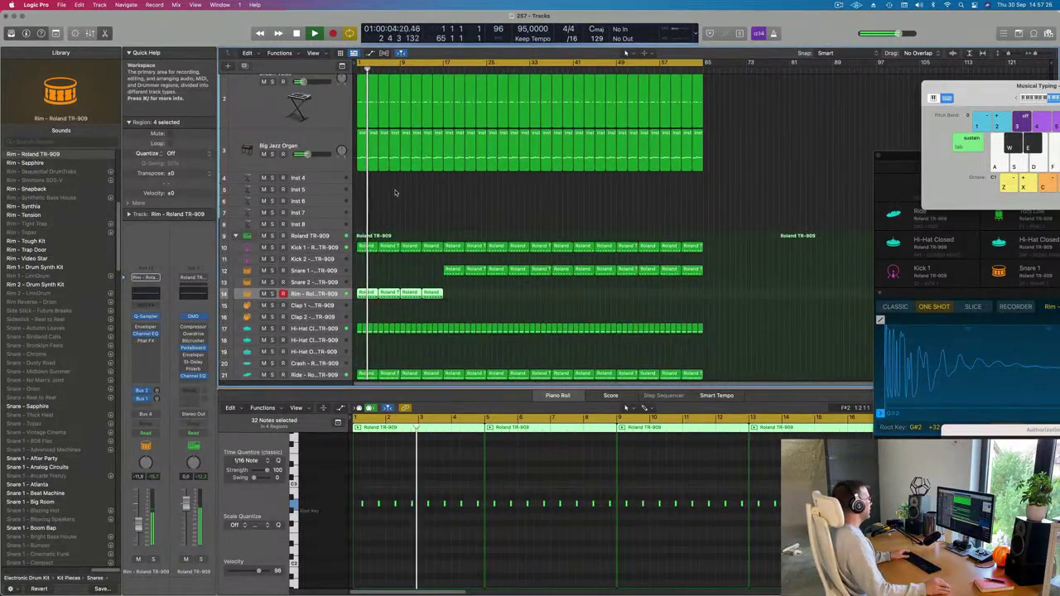
scroll(393, 203, up, 2)
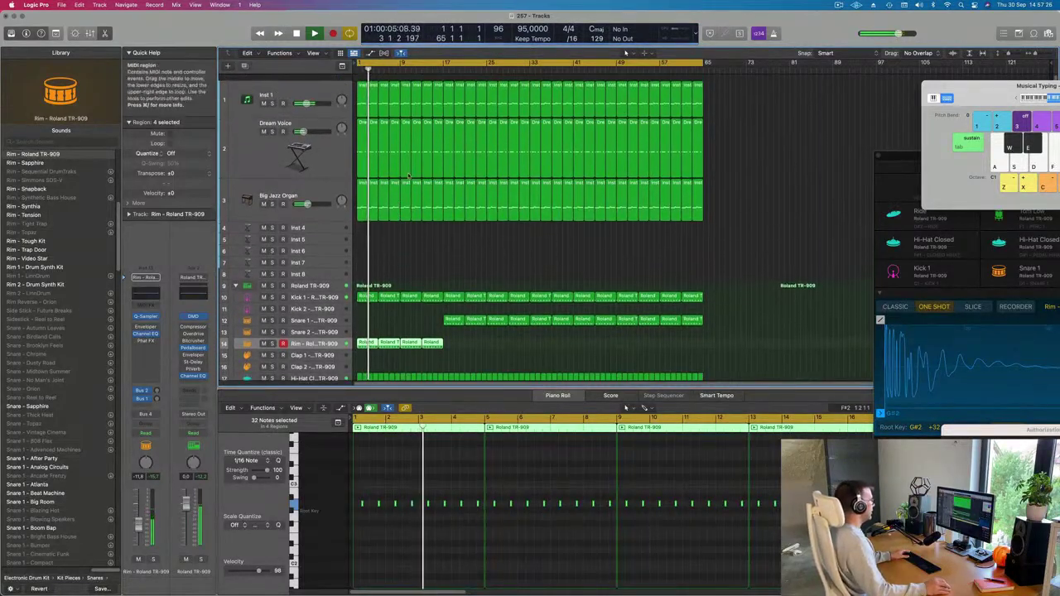
click(314, 222)
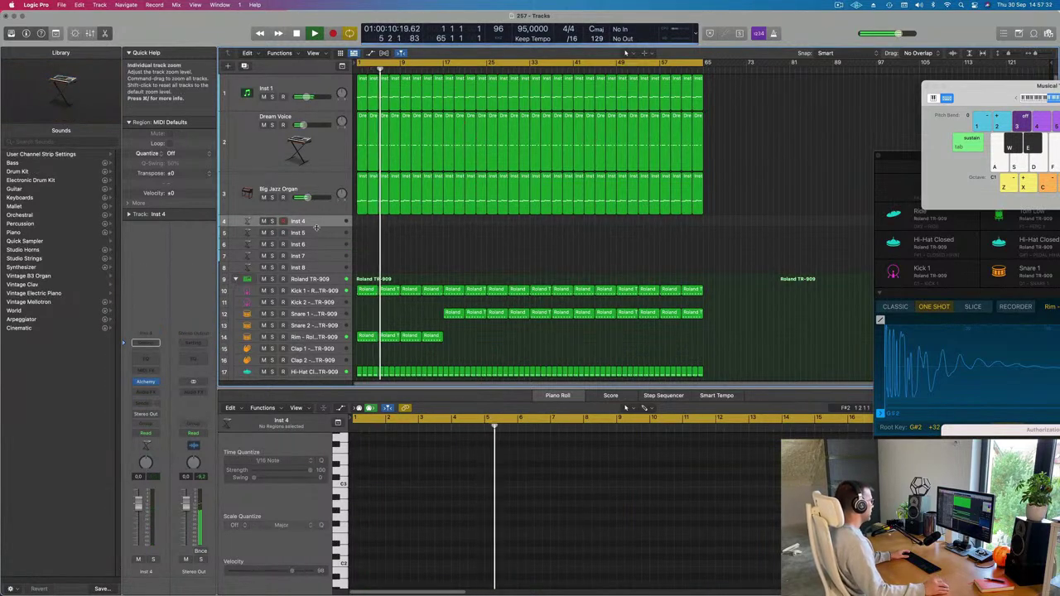
drag(316, 227, 316, 255)
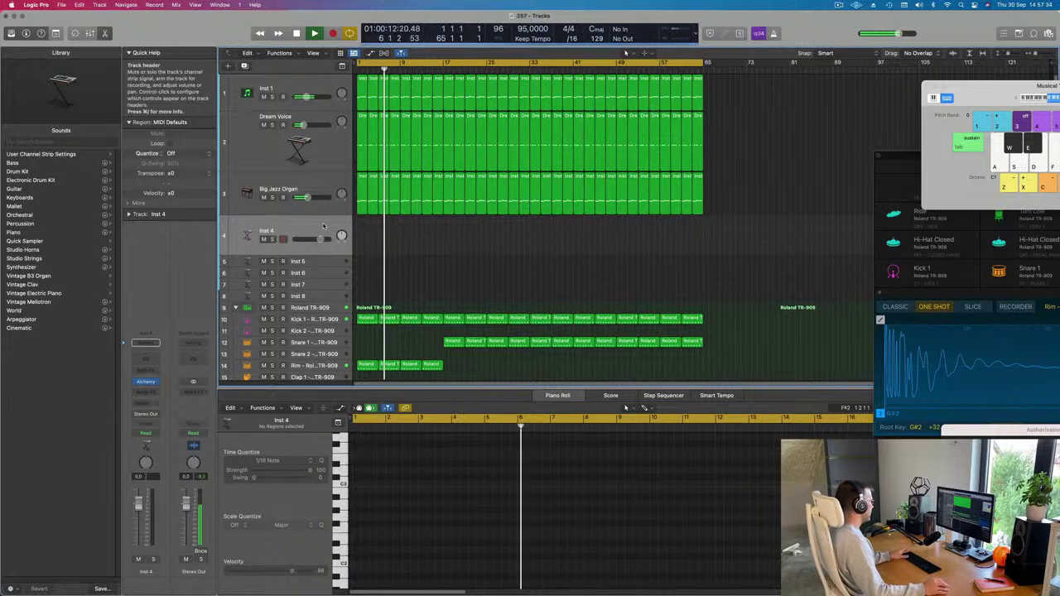
click(155, 382)
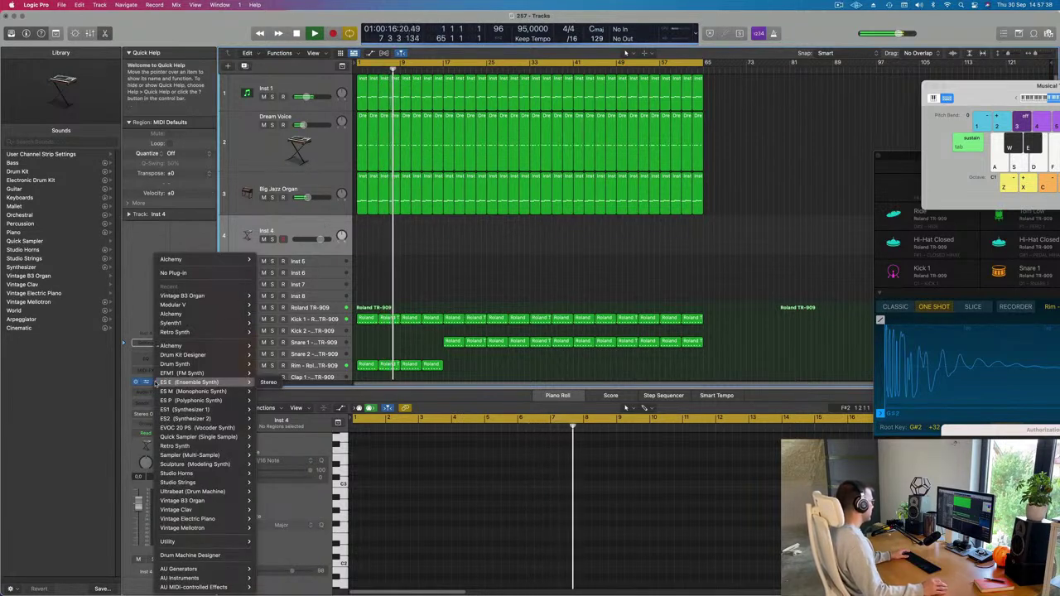
mouse_move(175, 509)
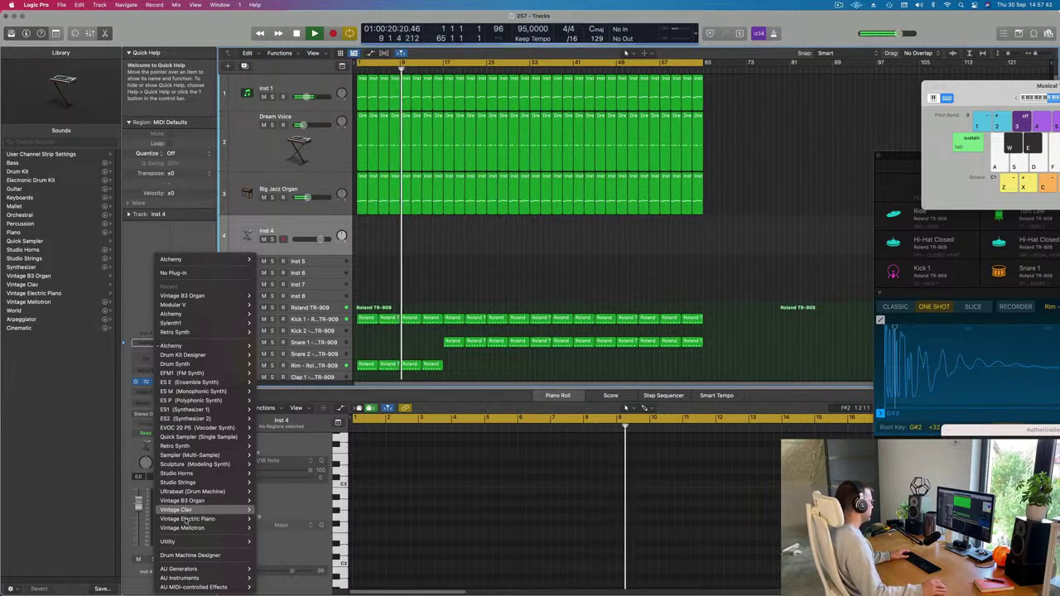
click(268, 519)
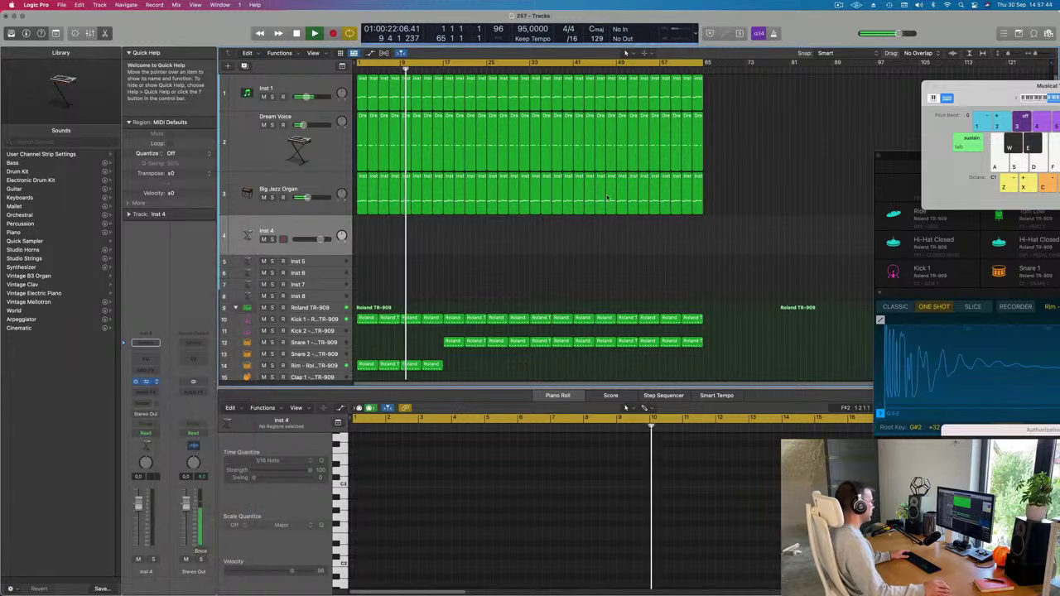
drag(519, 127, 659, 91)
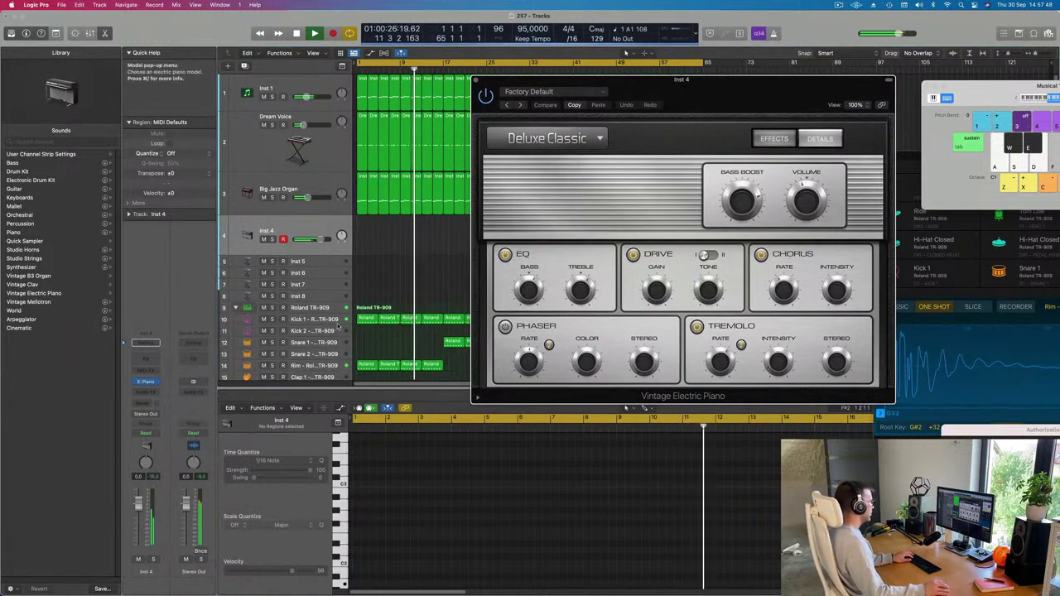
Step: Lower the Inst 4 volume to about -9.4 dB and load the electric piano's Bright Mk II preset
drag(321, 239, 318, 239)
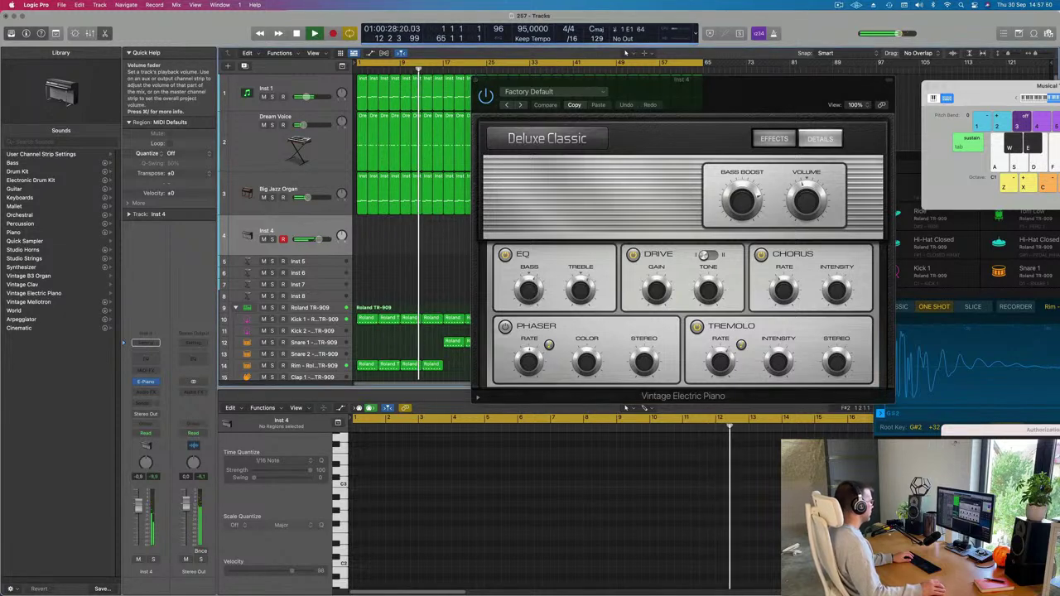
mouse_move(134, 523)
mouse_down()
mouse_move(135, 540)
mouse_move(138, 525)
mouse_up()
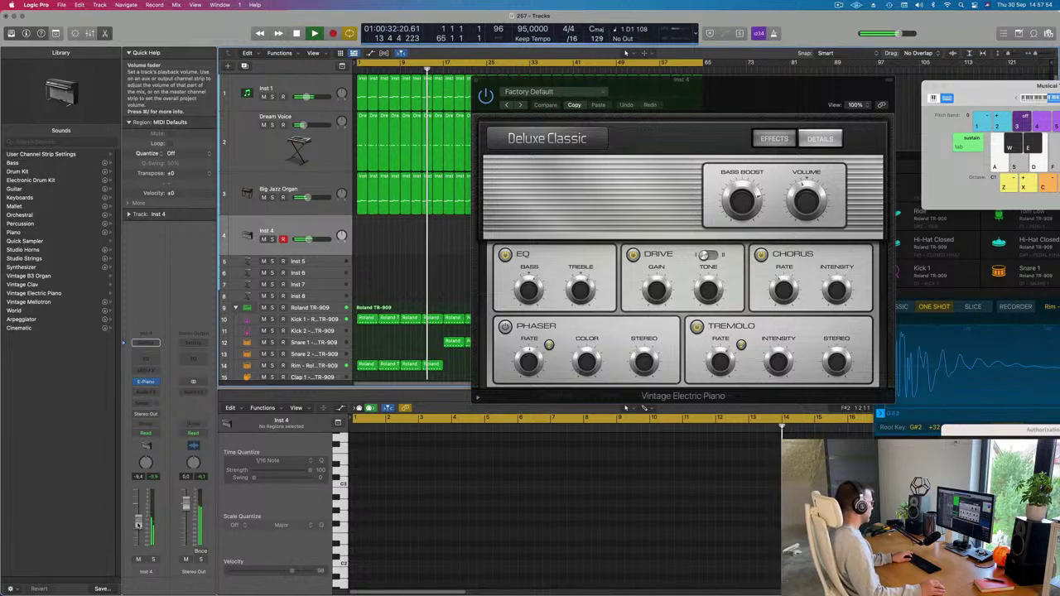
drag(521, 104, 494, 103)
click(494, 103)
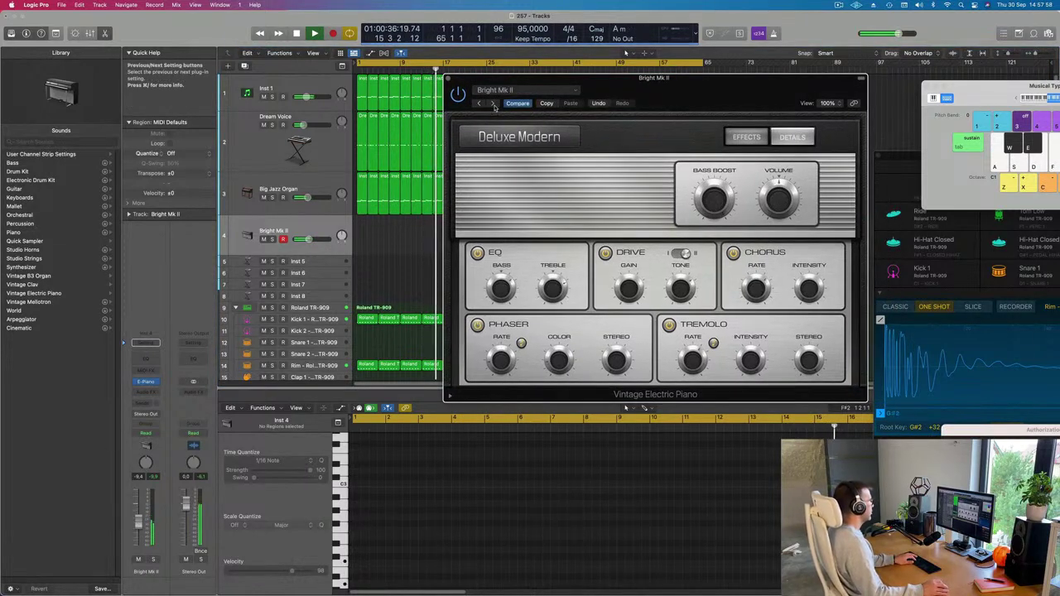
drag(658, 100, 717, 96)
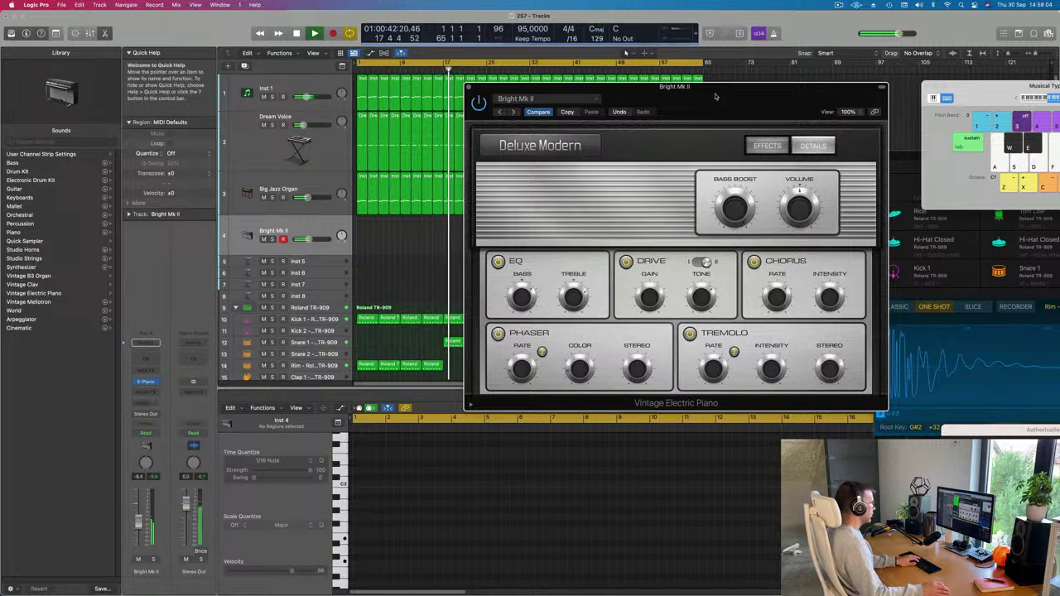
drag(788, 117, 667, 120)
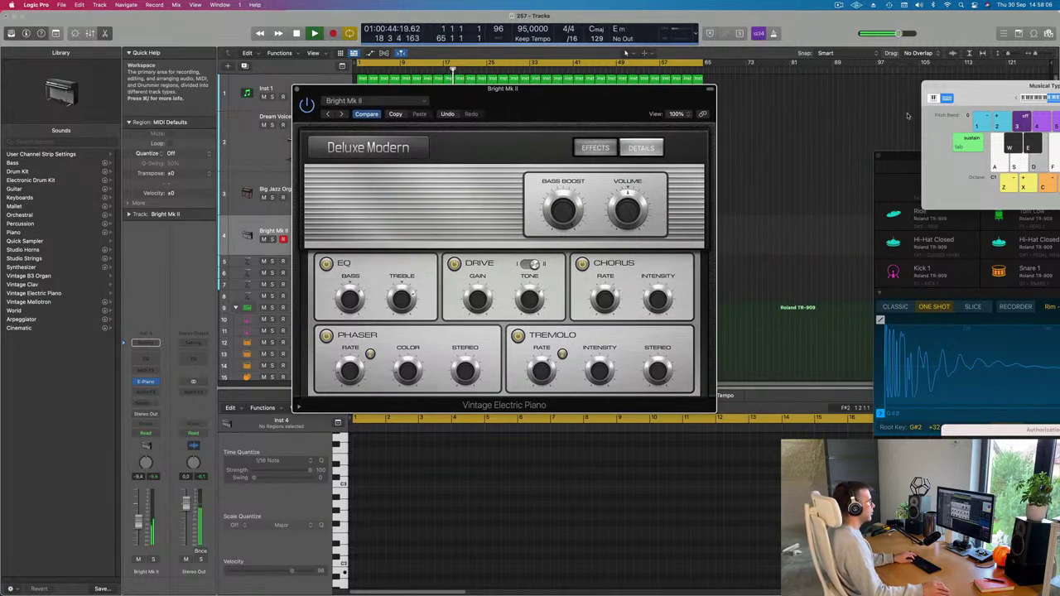
Step: Raise the Musical Typing octave to C2 and set the Bright Mk II track volume to about -6.2 dB
drag(936, 86, 685, 76)
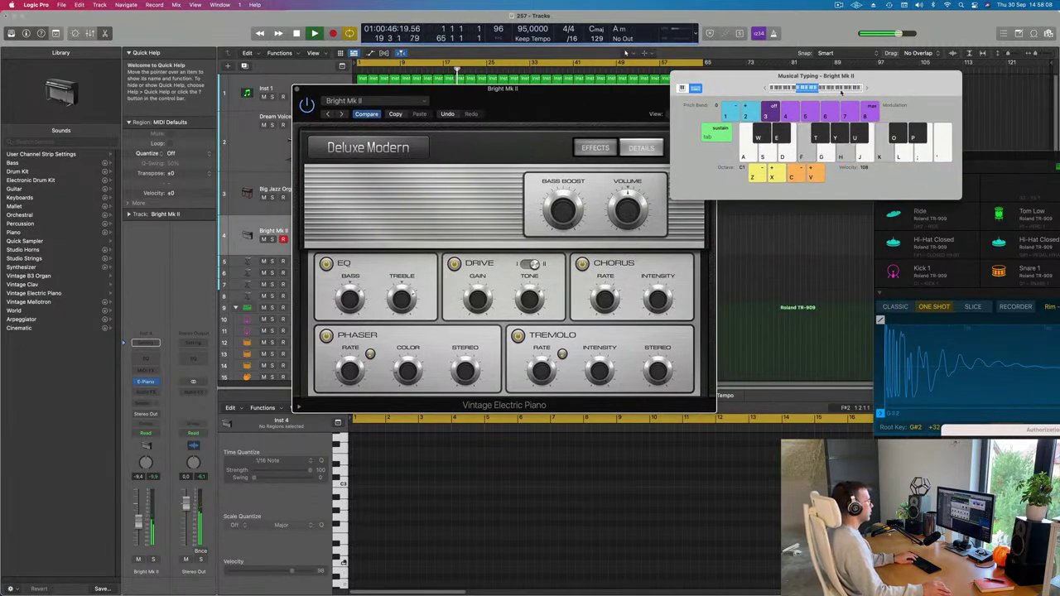
click(867, 88)
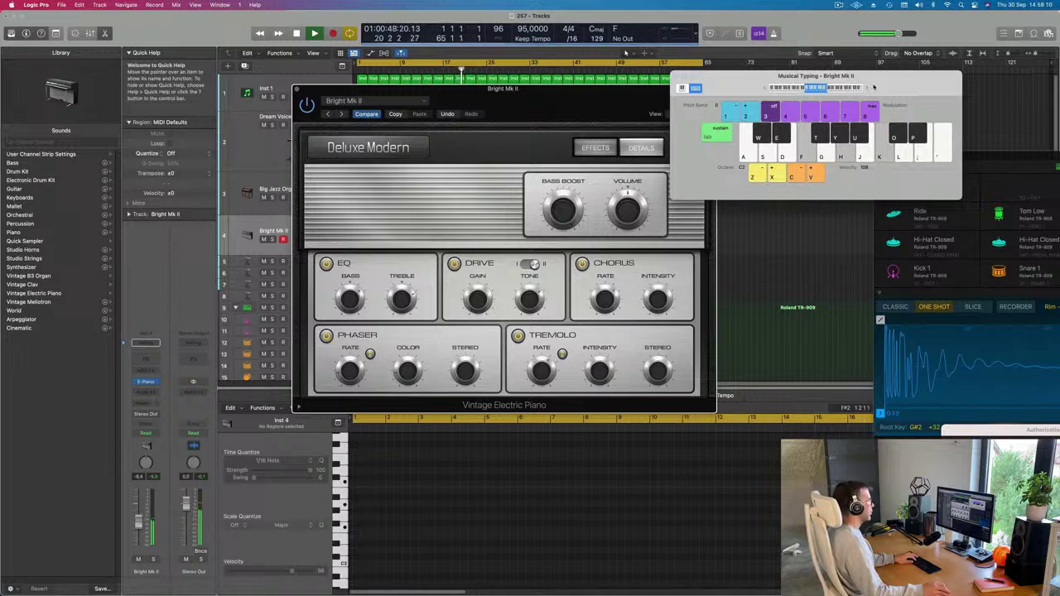
drag(873, 87, 885, 86)
drag(543, 97, 788, 72)
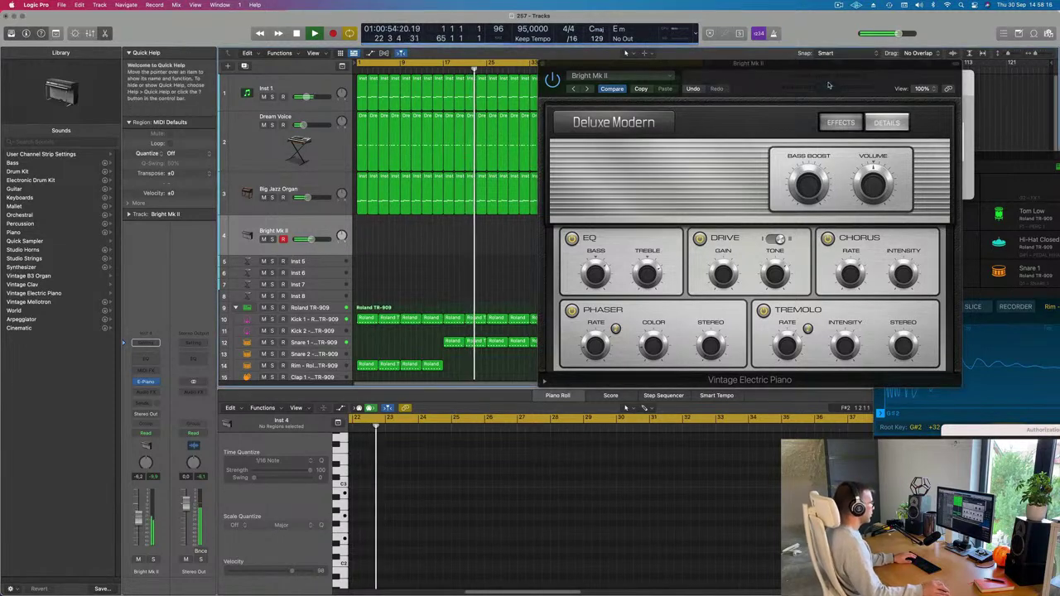
drag(803, 81, 676, 104)
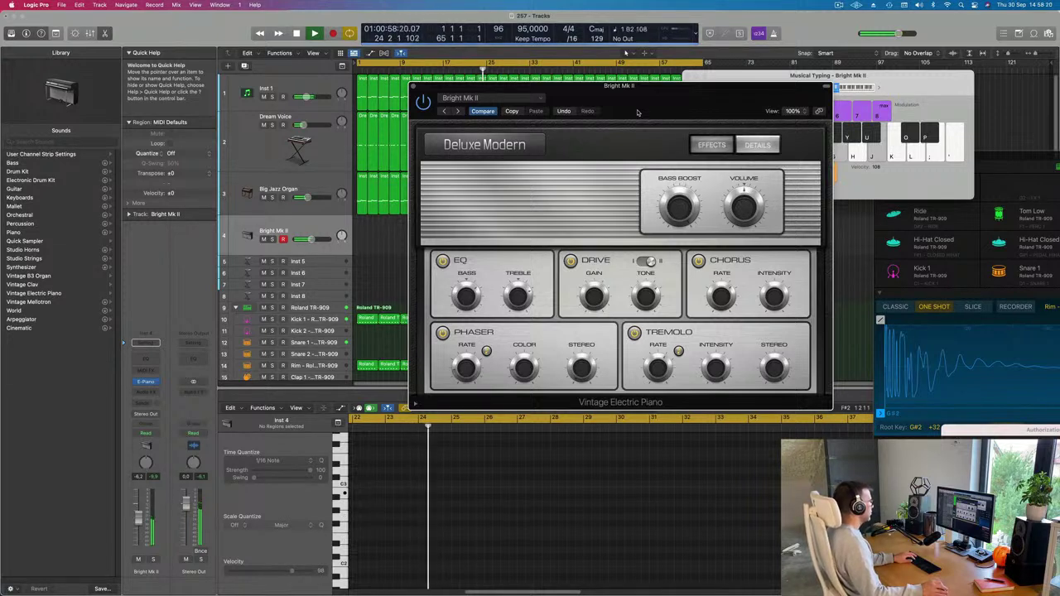
Step: Rehearse a progression of two-note chords on the Bright Mk II piano while the arrangement plays
key(h)
key(k)
key(j)
key(l)
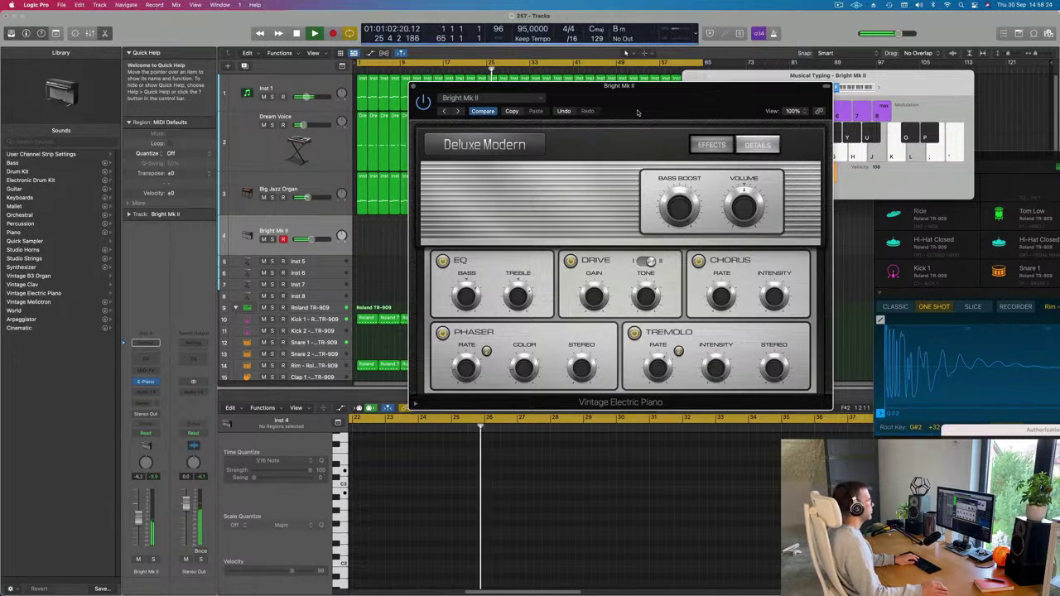
key(g)
key(j)
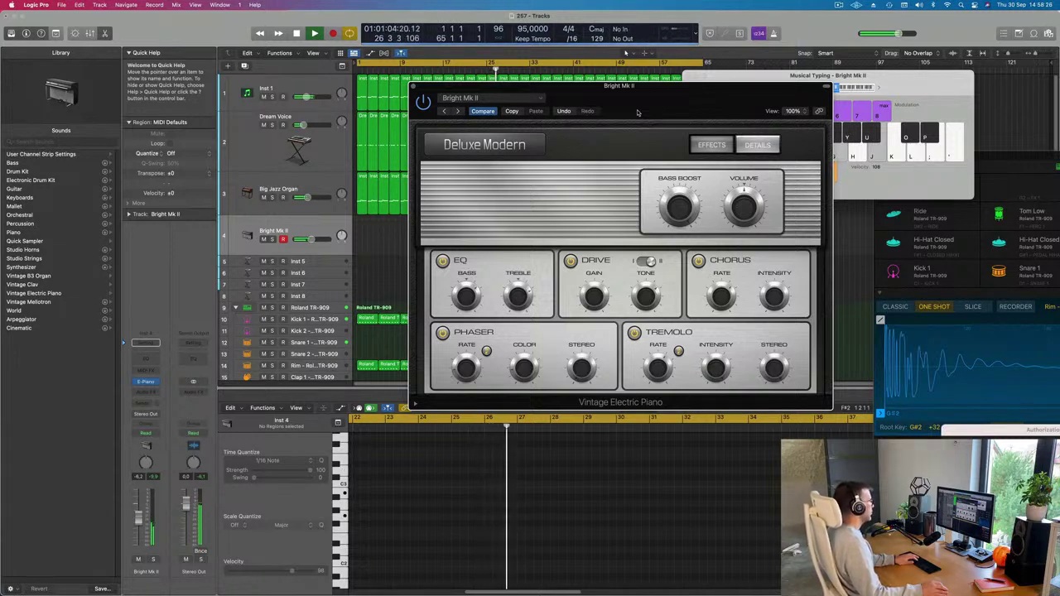
key(f)
key(h)
key(f)
key(h)
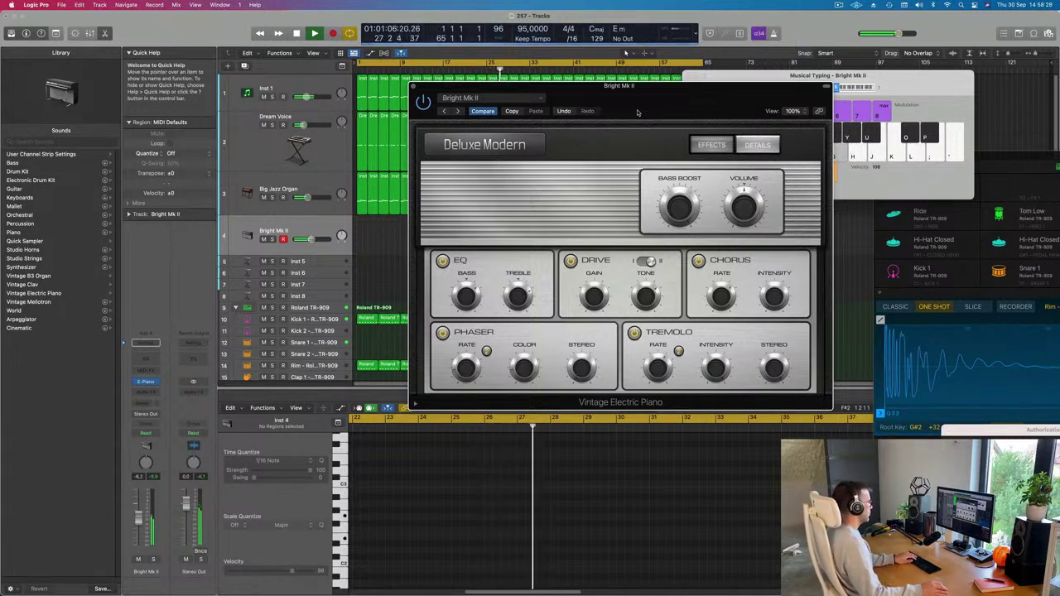
key(j)
key(l)
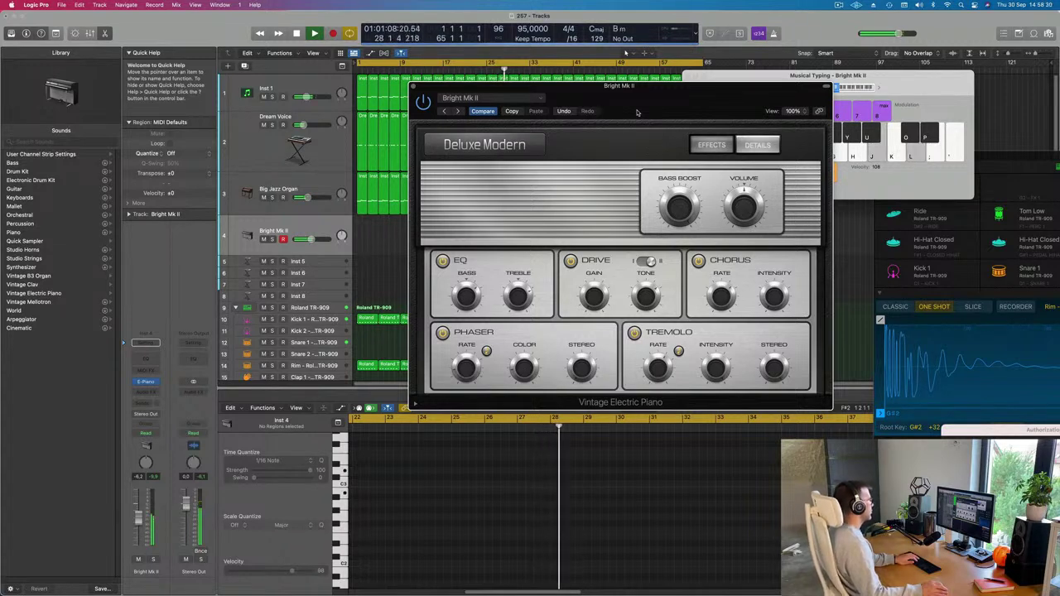
key(d)
key(g)
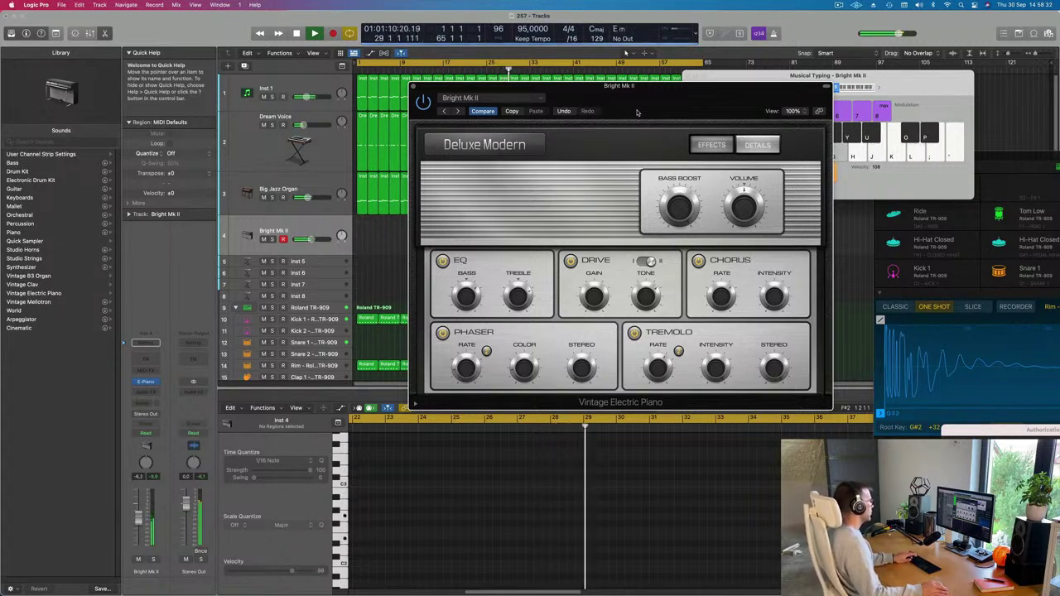
drag(638, 112, 795, 135)
key(j)
key(l)
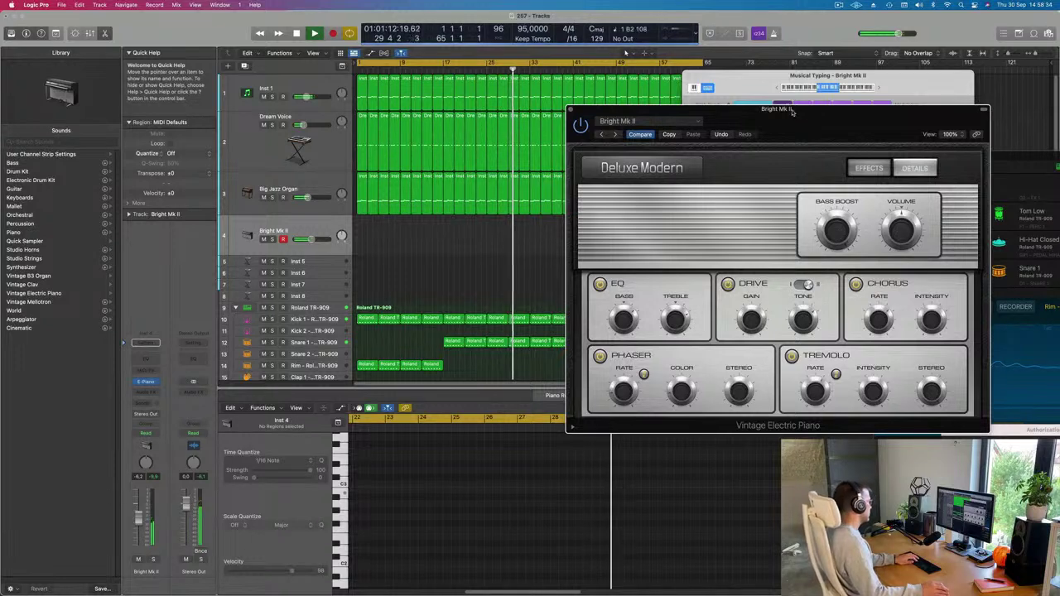
Step: Record the two-note chord progression on the Bright Mk II track from bar 33 and stop the transport
key(r)
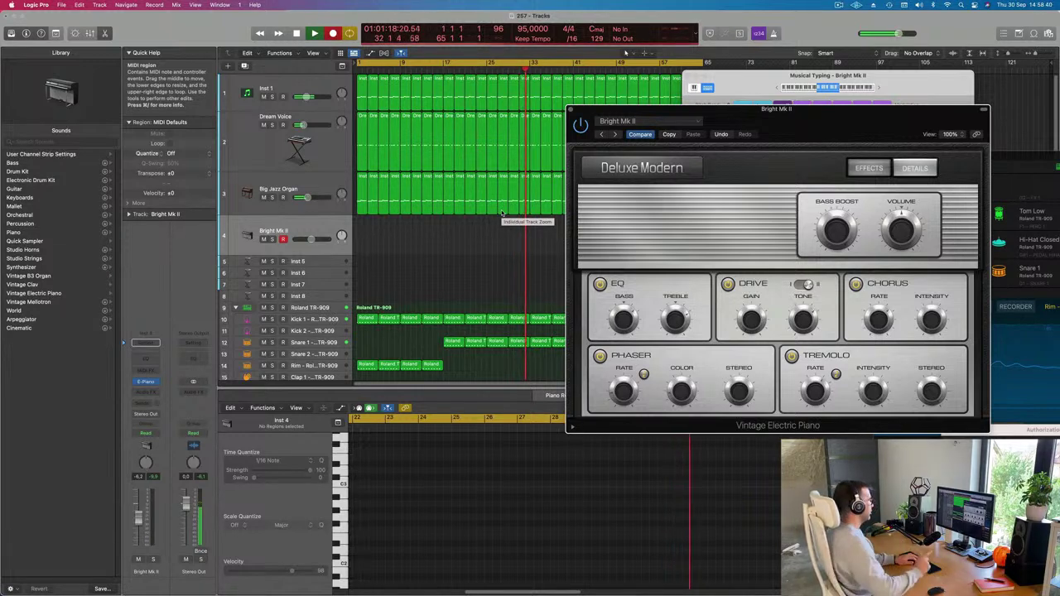
key(j)
key(l)
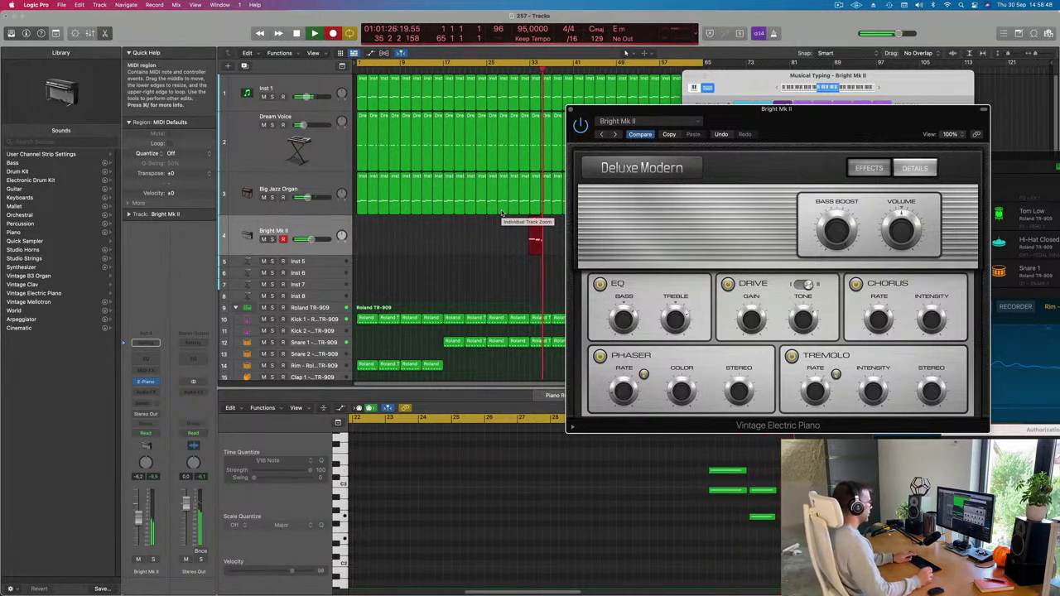
drag(780, 114, 948, 84)
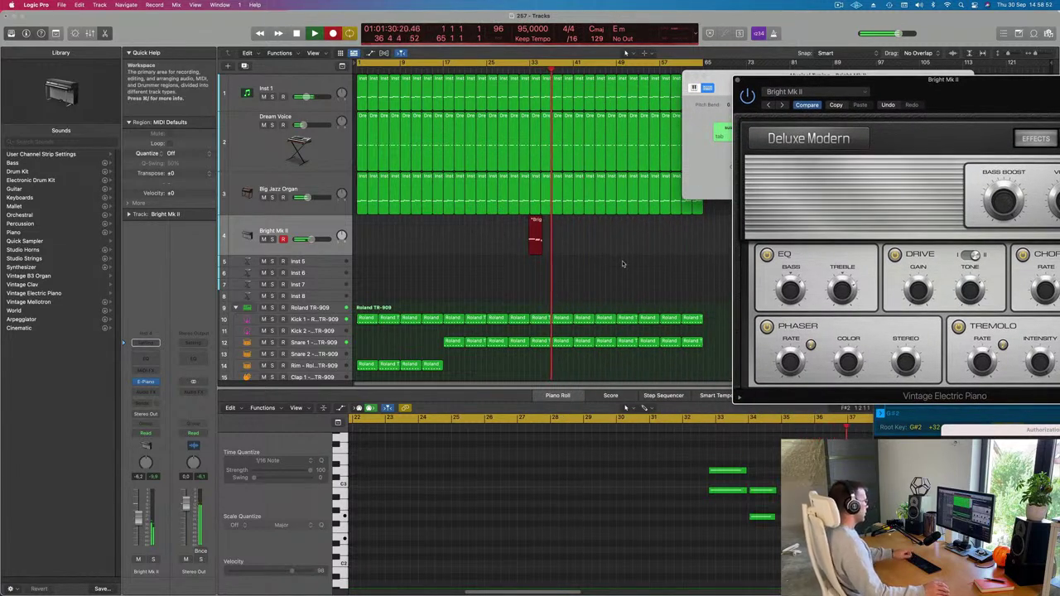
key(space)
key(b)
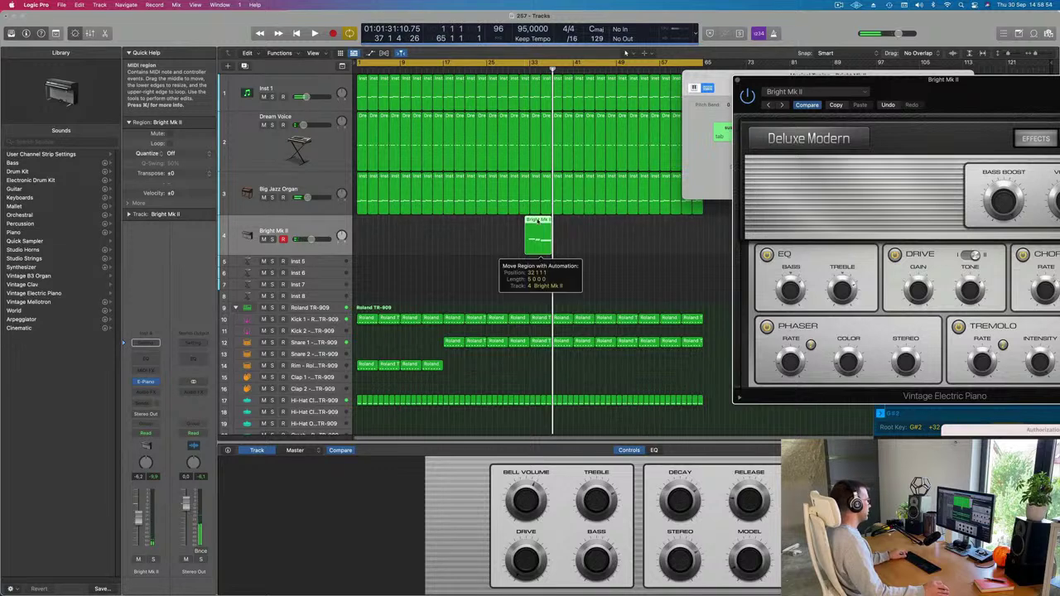
Step: Split off the empty first bar of the recorded Bright Mk II region, remove it, and move the four-bar remainder to bar 1
drag(531, 222, 527, 227)
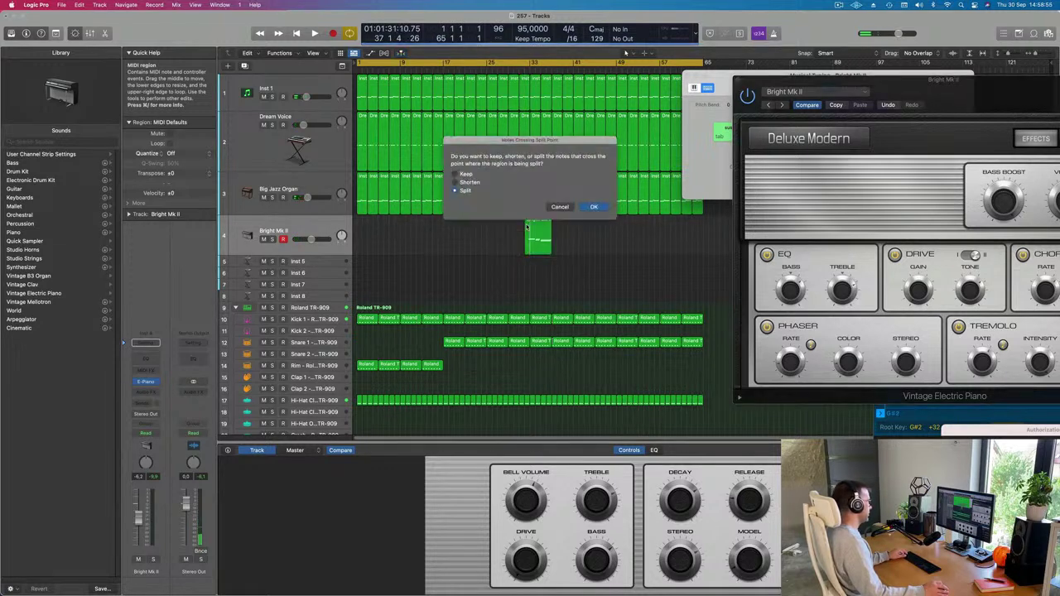
click(594, 207)
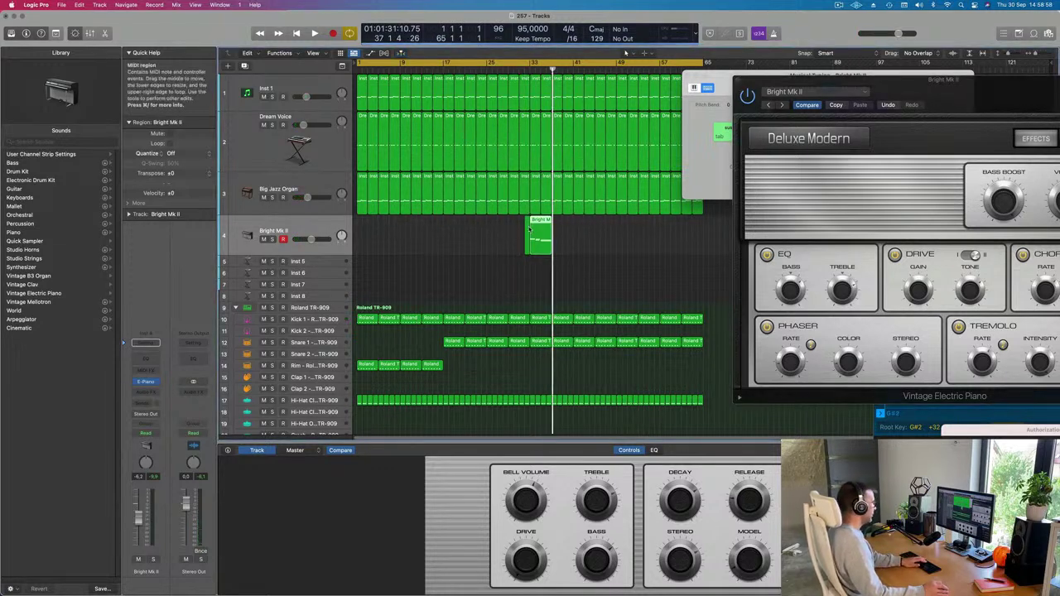
drag(527, 229, 366, 229)
key(Return)
key(space)
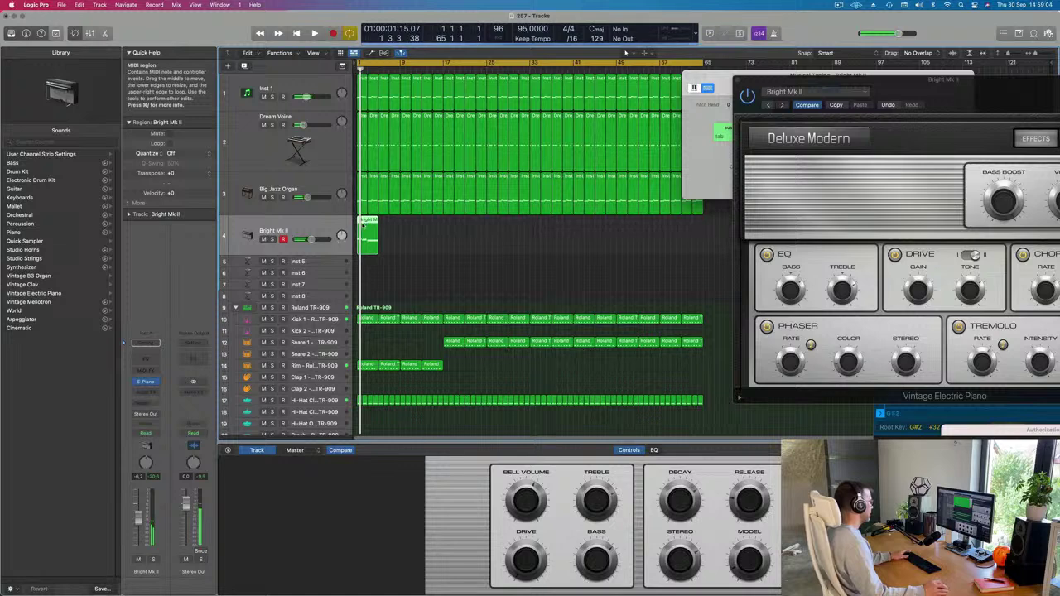
Step: Extend the two notes of the second chord in the Bright Mk II region to bar 3 and start selecting the region
double_click(366, 222)
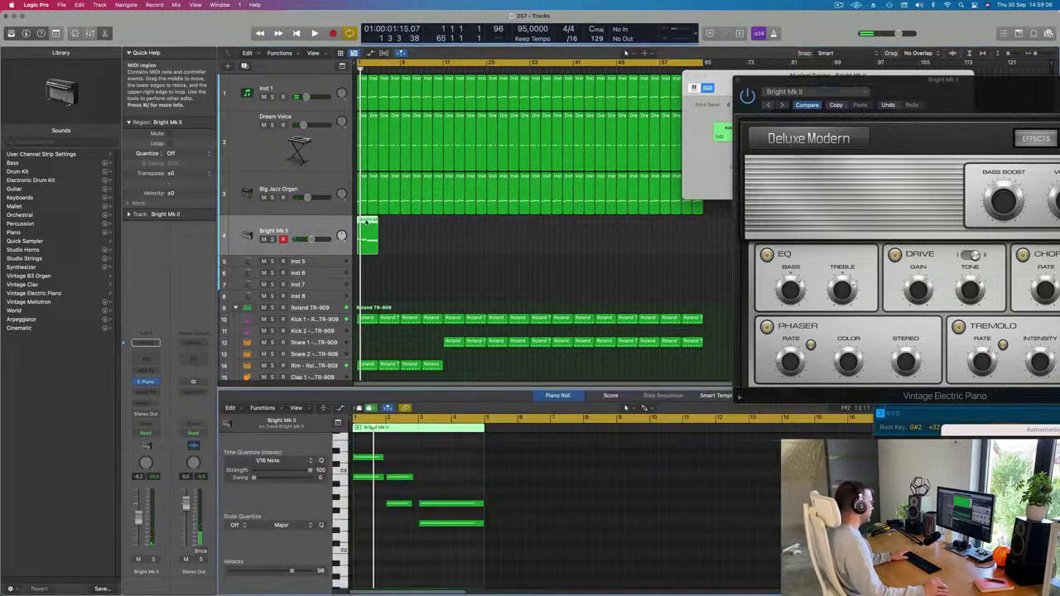
key(space)
key(super+a)
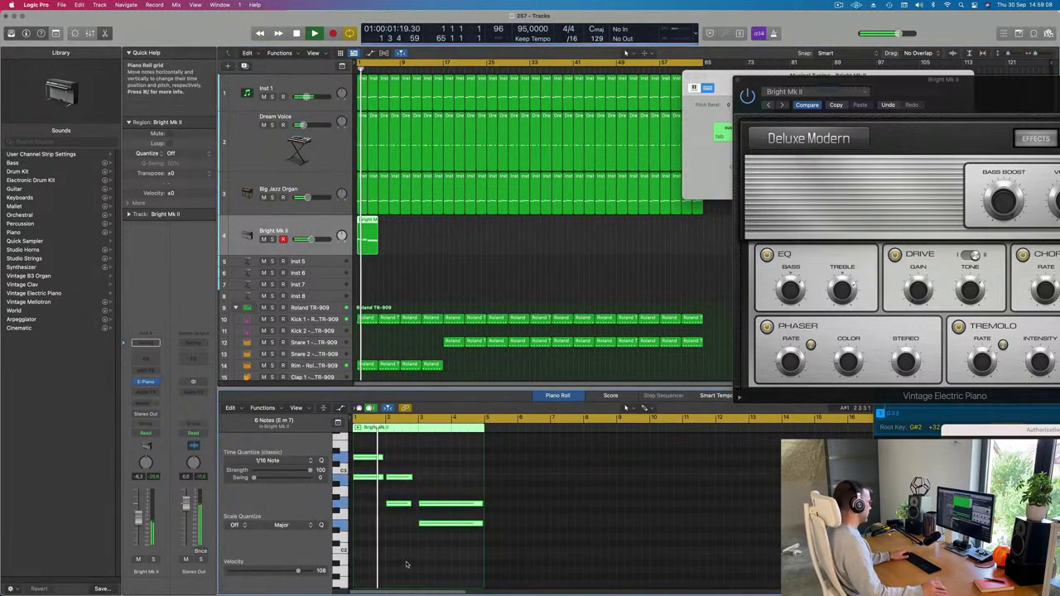
scroll(402, 564, up, 5)
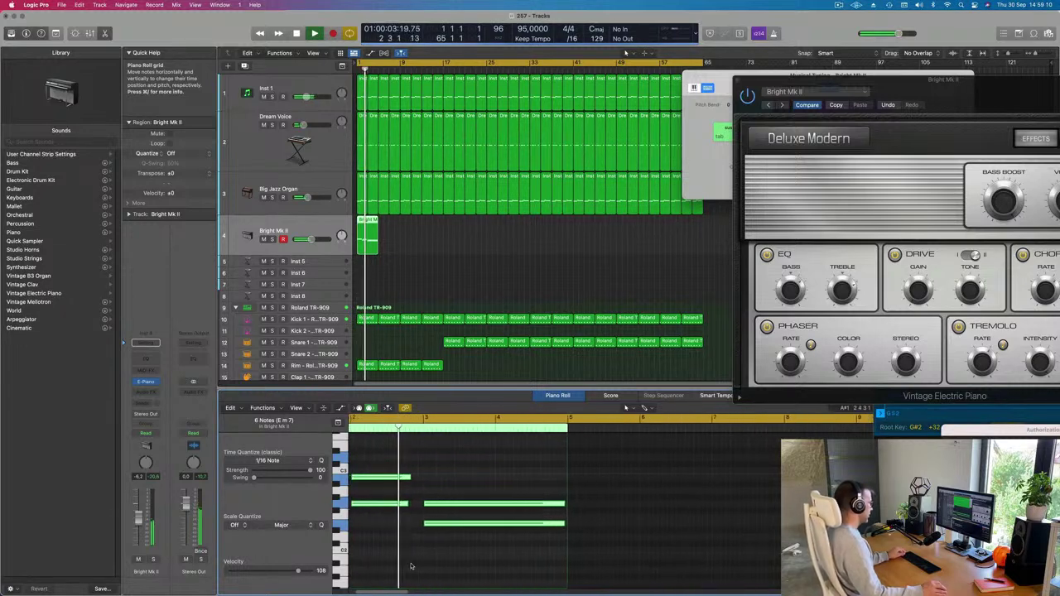
scroll(411, 565, left, 2)
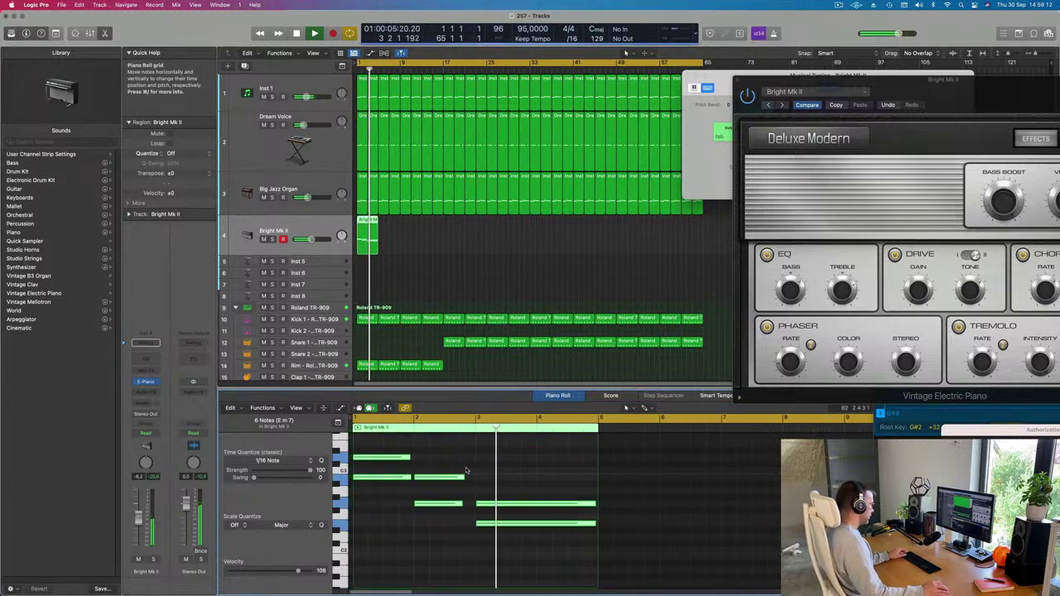
drag(466, 470, 443, 527)
drag(464, 478, 474, 478)
drag(429, 238, 354, 240)
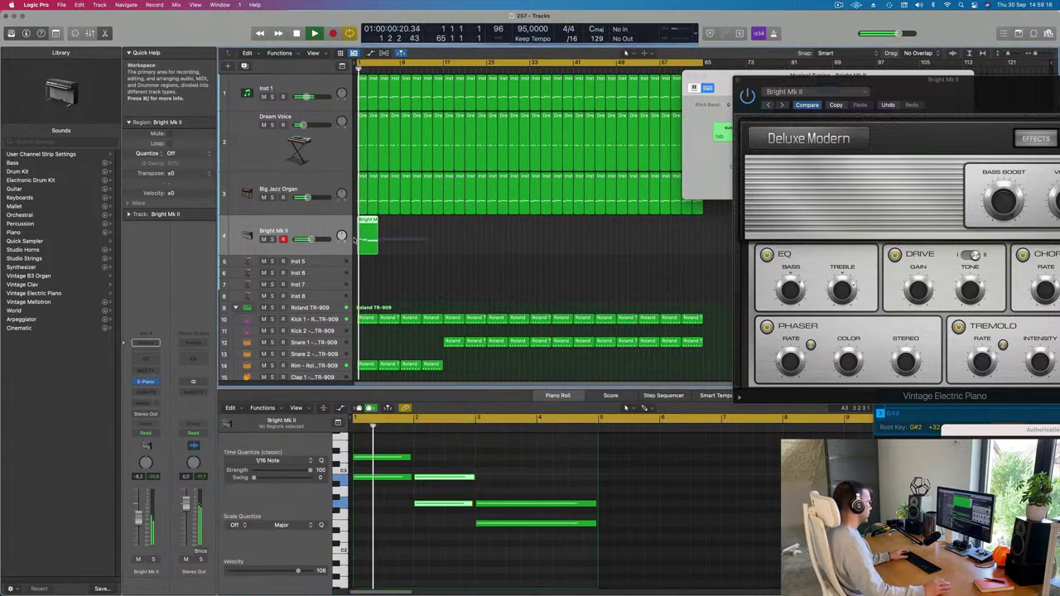
Step: Repeat the four-bar Bright Mk II region along its track until it fills the arrangement up to bar 65
key(super+r)
key(super+r)
key(super+r)
key(super+r)
key(super+r)
key(super+r)
key(super+r)
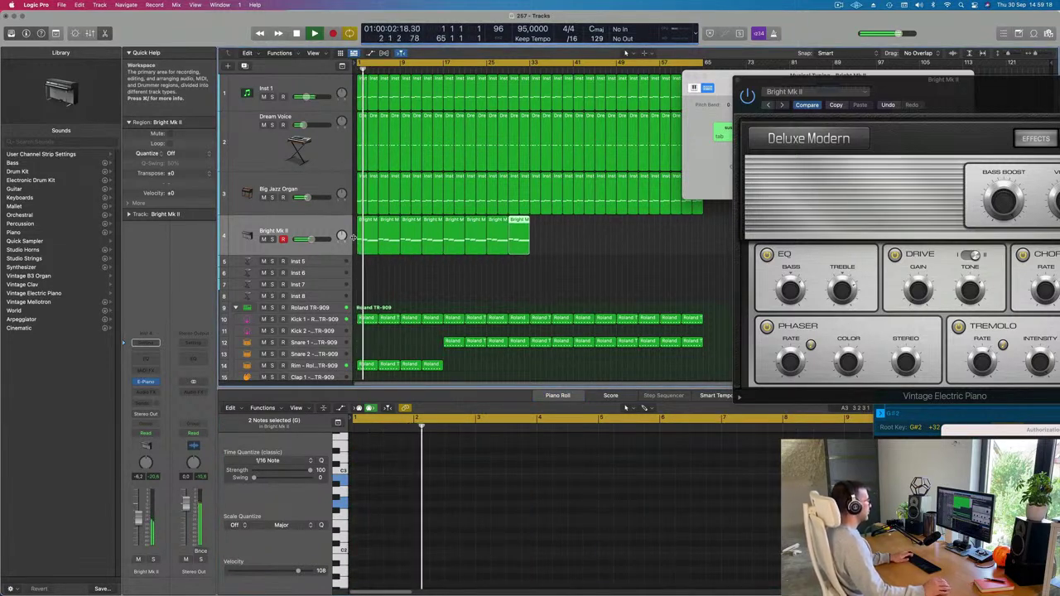
key(super+r)
key(super+r)
key(super+r)
key(super+r)
key(super+r)
key(super+r)
key(super+r)
key(super+r)
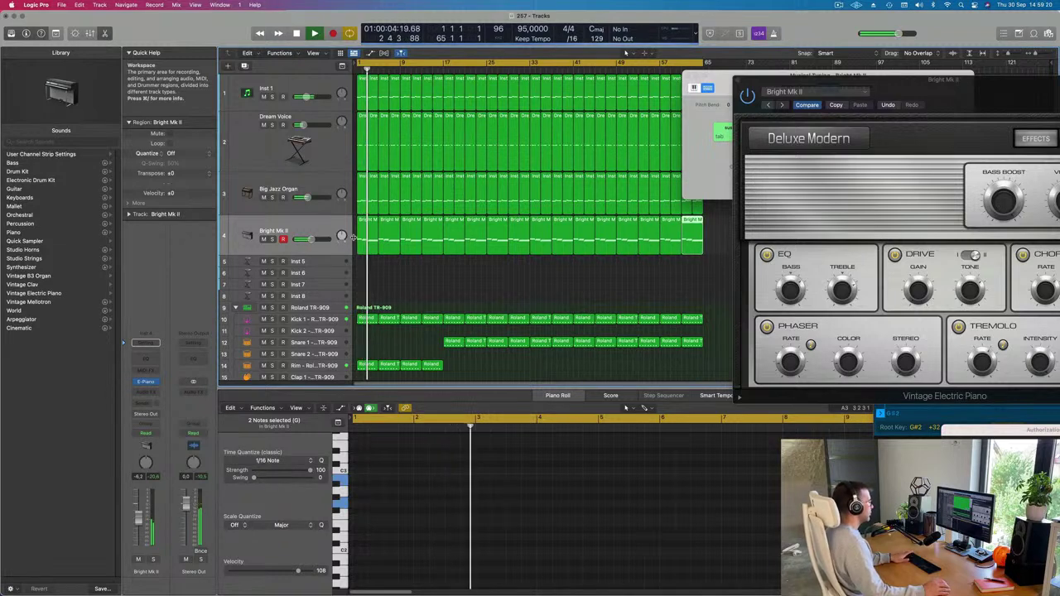
Step: Audition the Bright Suitcase and Classic Electric Piano presets on the Vintage Electric Piano during playback
drag(950, 104, 663, 134)
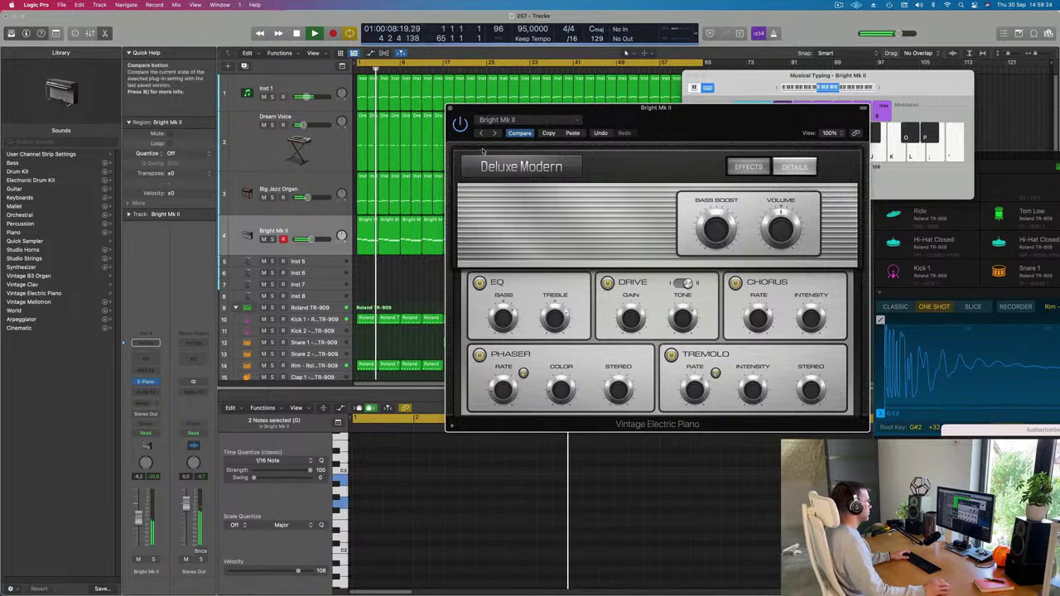
click(494, 133)
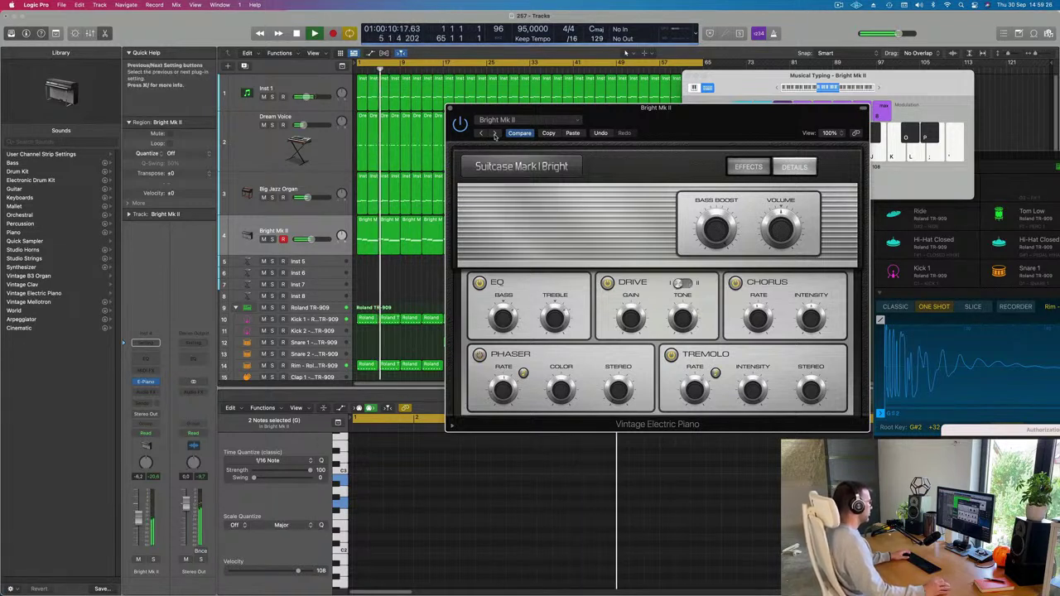
click(494, 133)
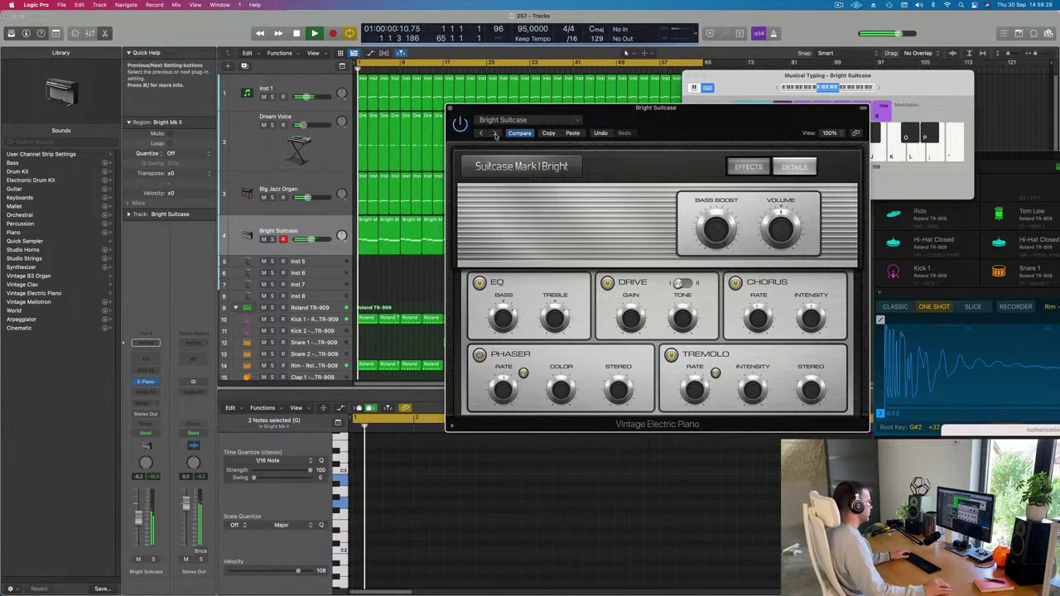
click(495, 133)
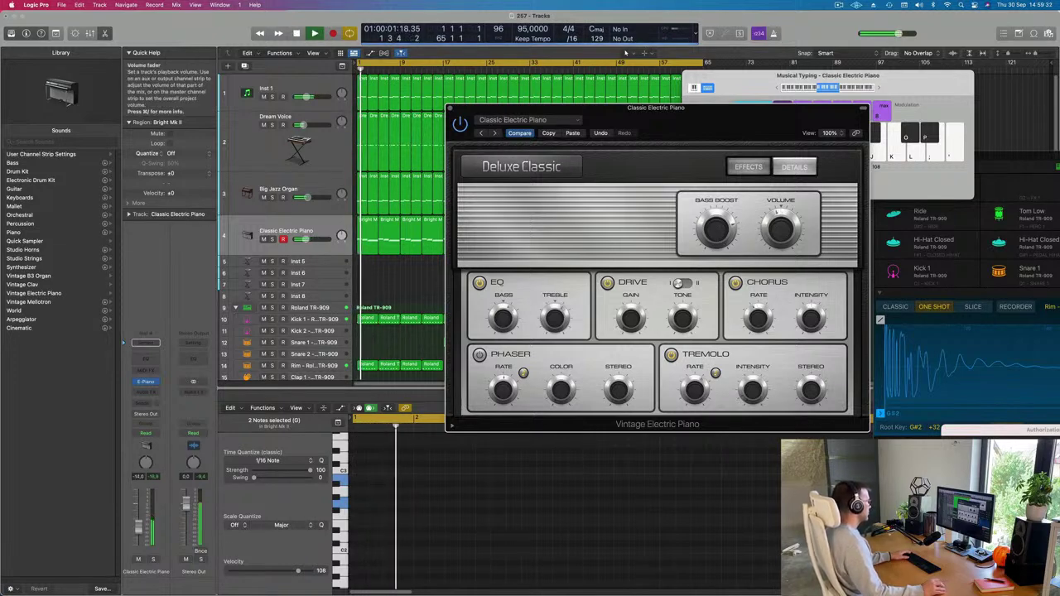
Step: Add a send to Bus 7 on the electric piano track and raise its send level
click(146, 342)
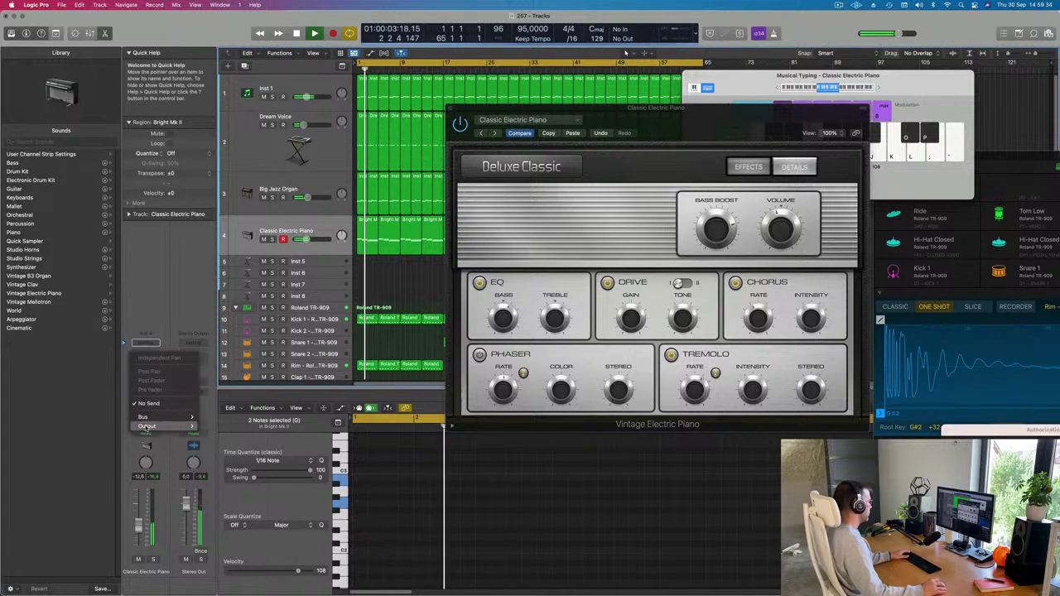
mouse_move(148, 417)
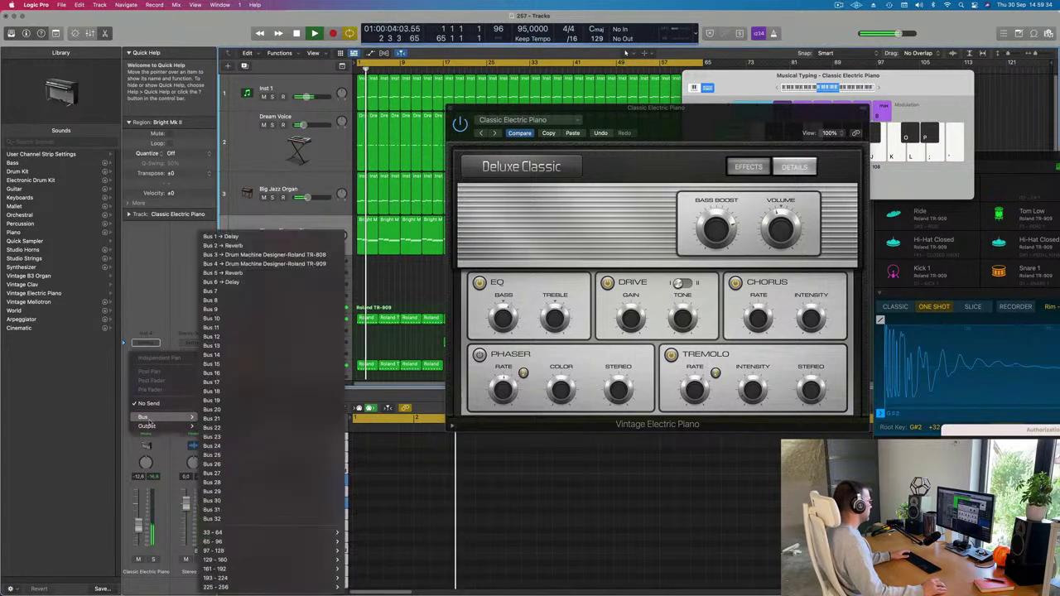
click(246, 291)
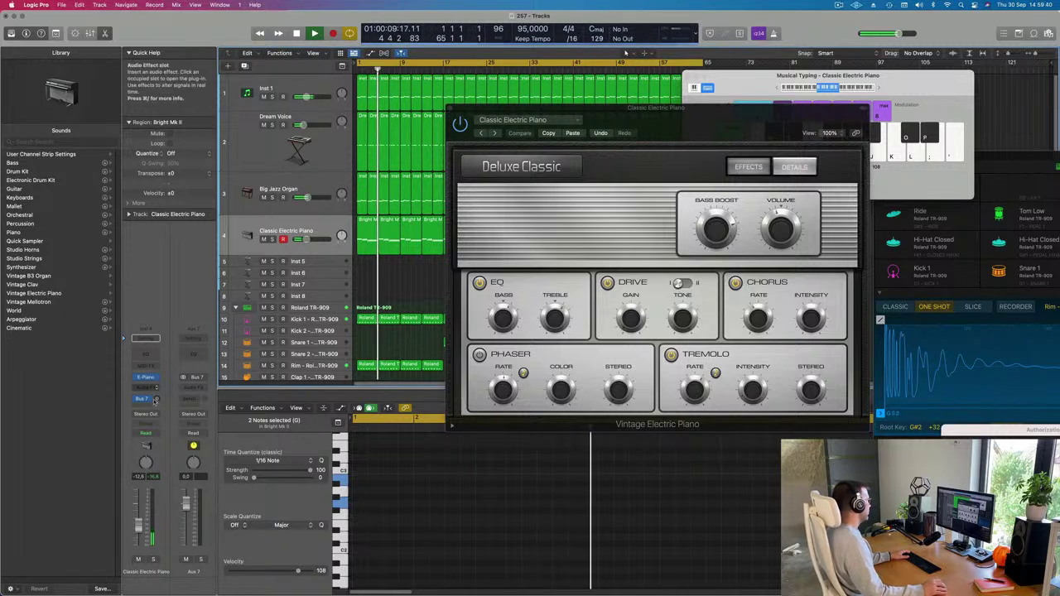
drag(158, 399, 160, 384)
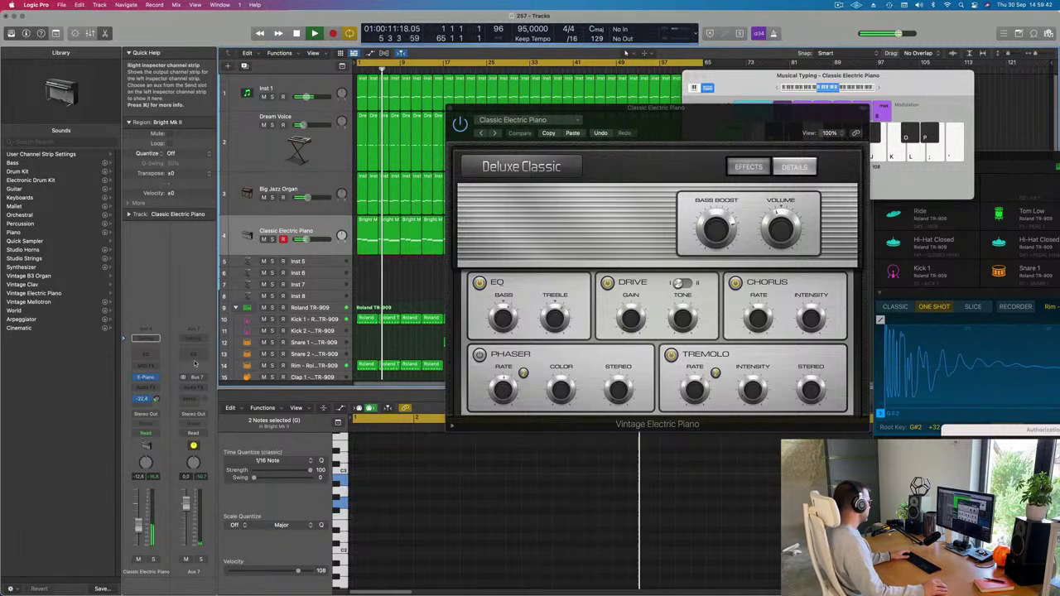
Step: Insert a stereo SilverVerb on Aux 7 and load its grandiose preset
click(198, 388)
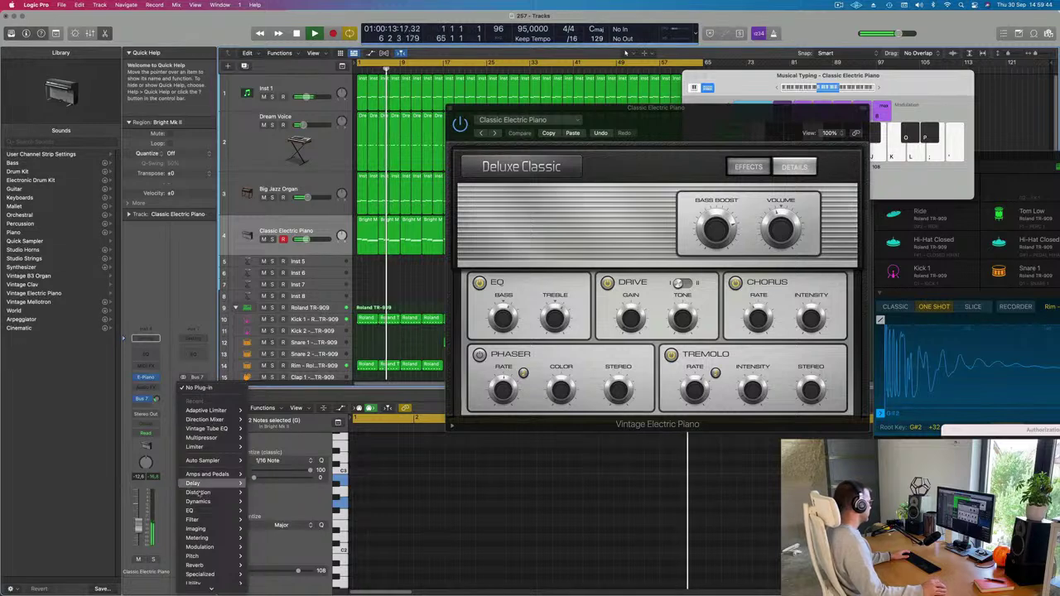
mouse_move(195, 565)
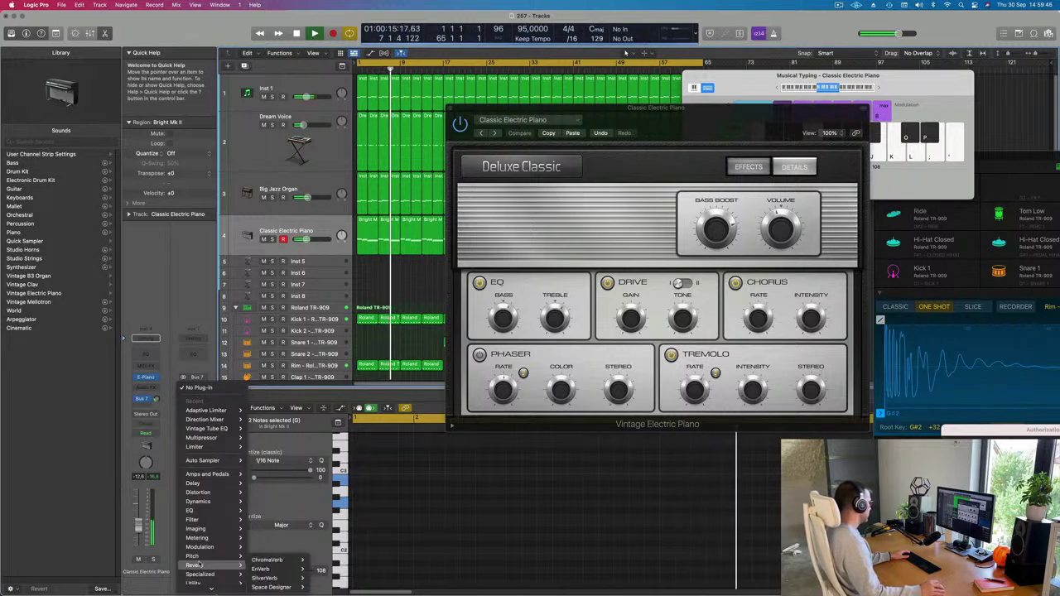
mouse_move(267, 578)
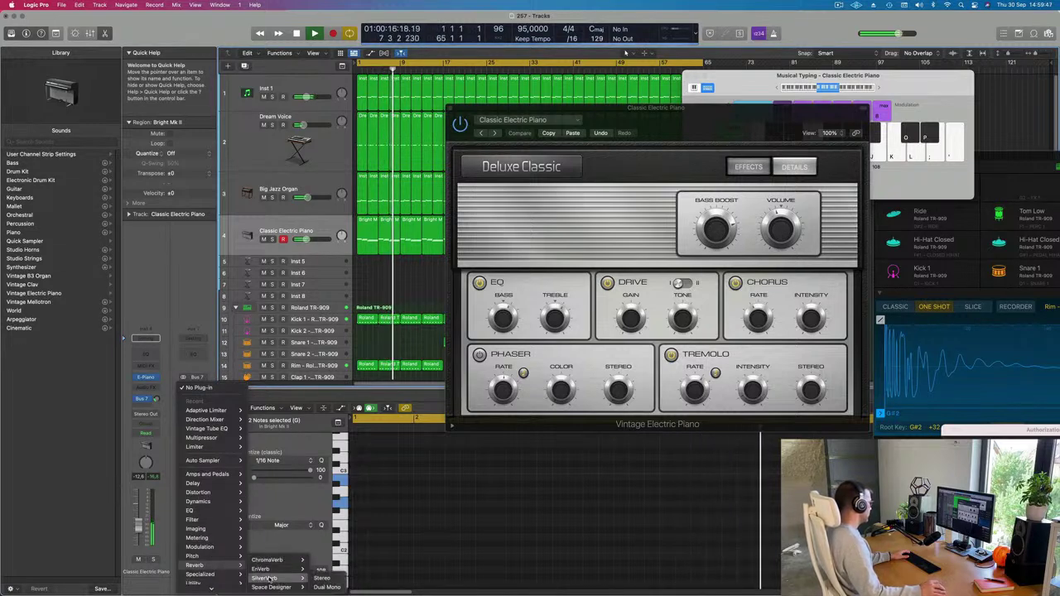
click(328, 578)
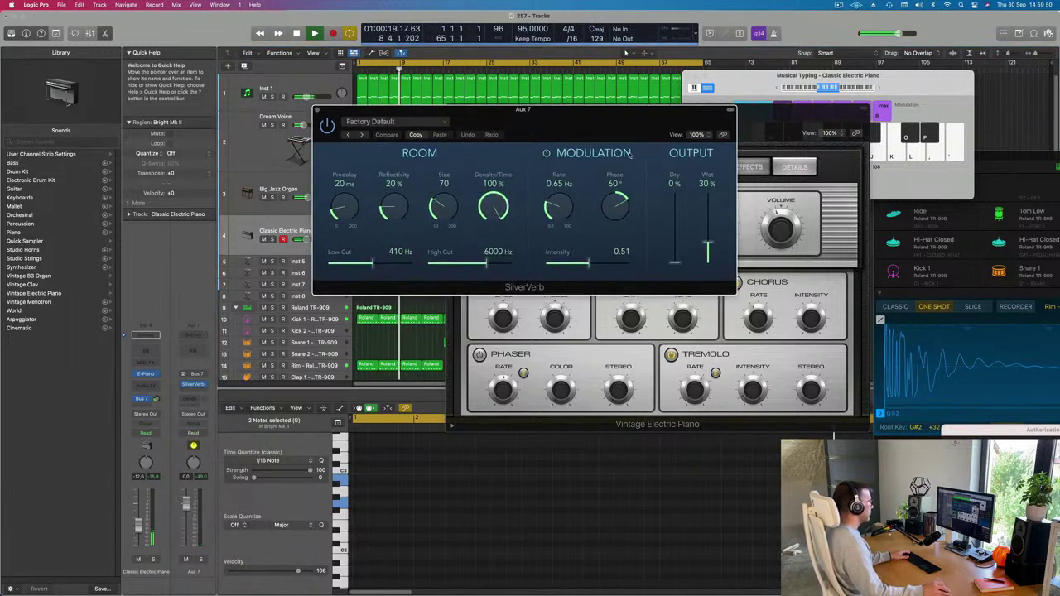
click(437, 117)
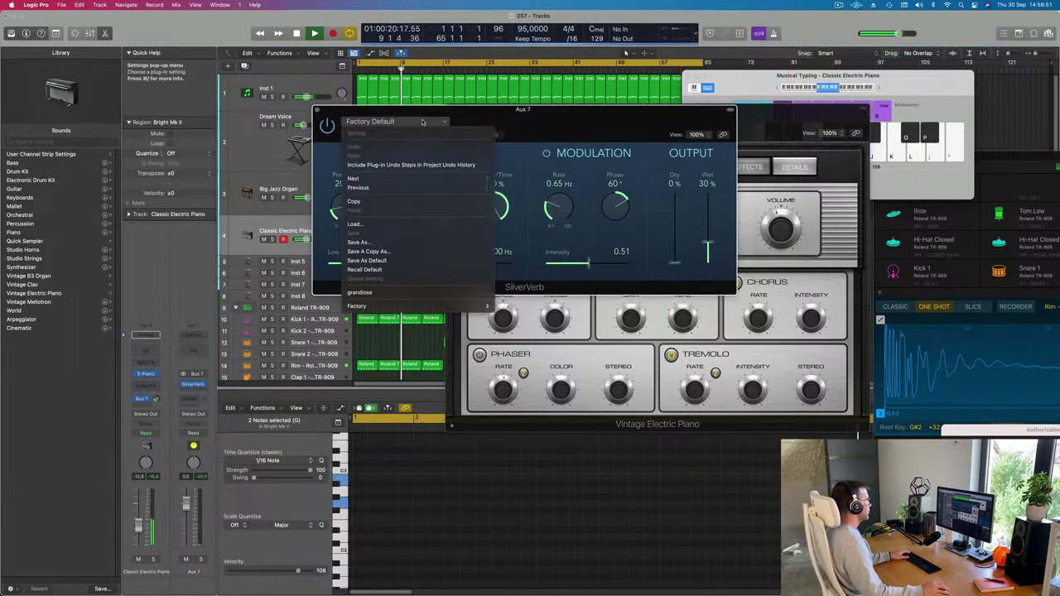
click(359, 293)
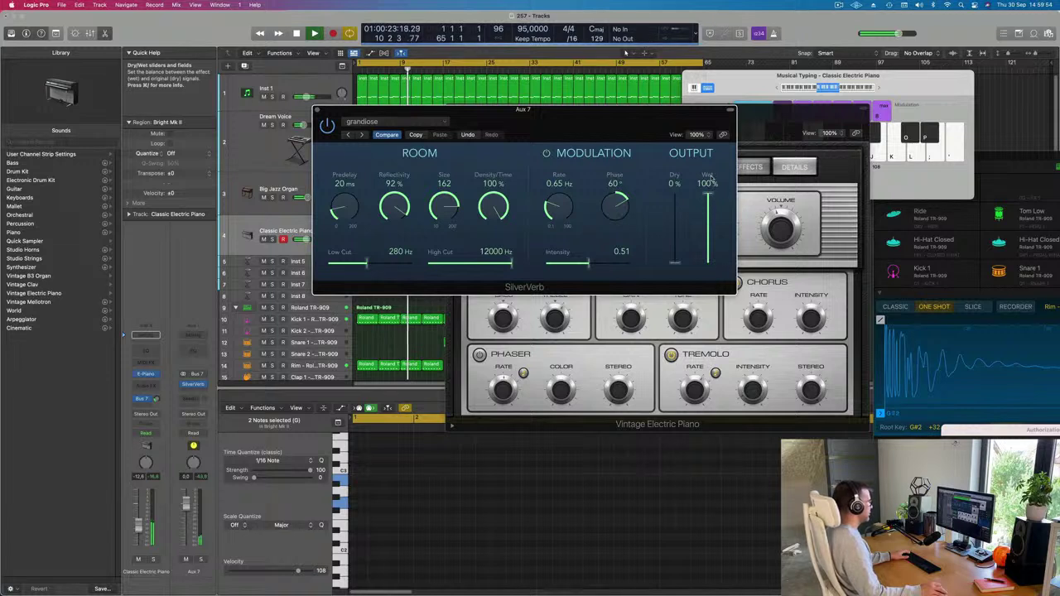
key(space)
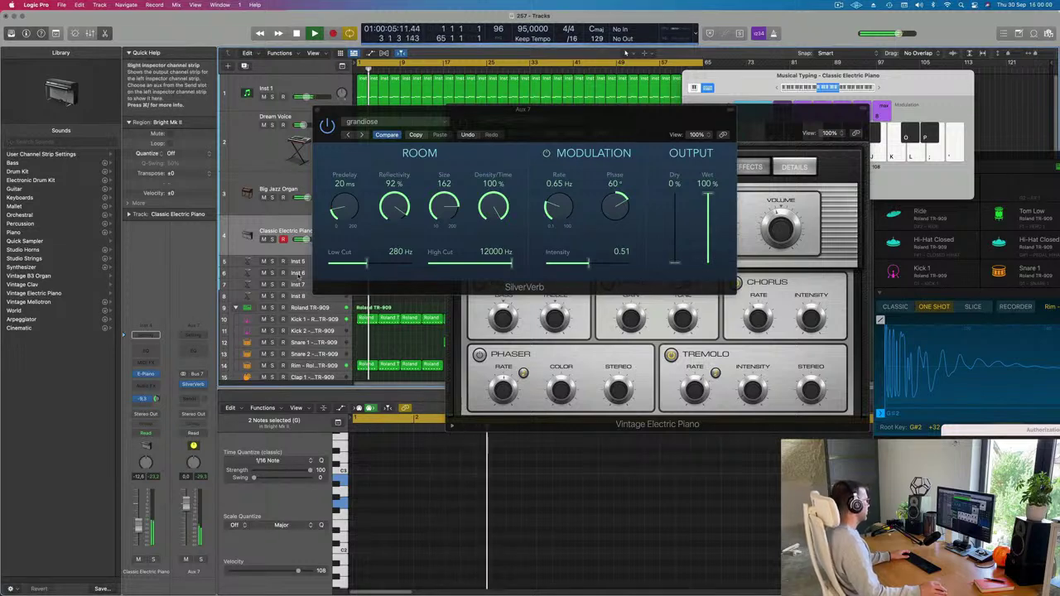
Step: Move the SilverVerb window aside and audition the Classic Suitcase Mk I and Mk IV electric piano presets
drag(498, 116, 1059, 119)
drag(561, 140, 403, 100)
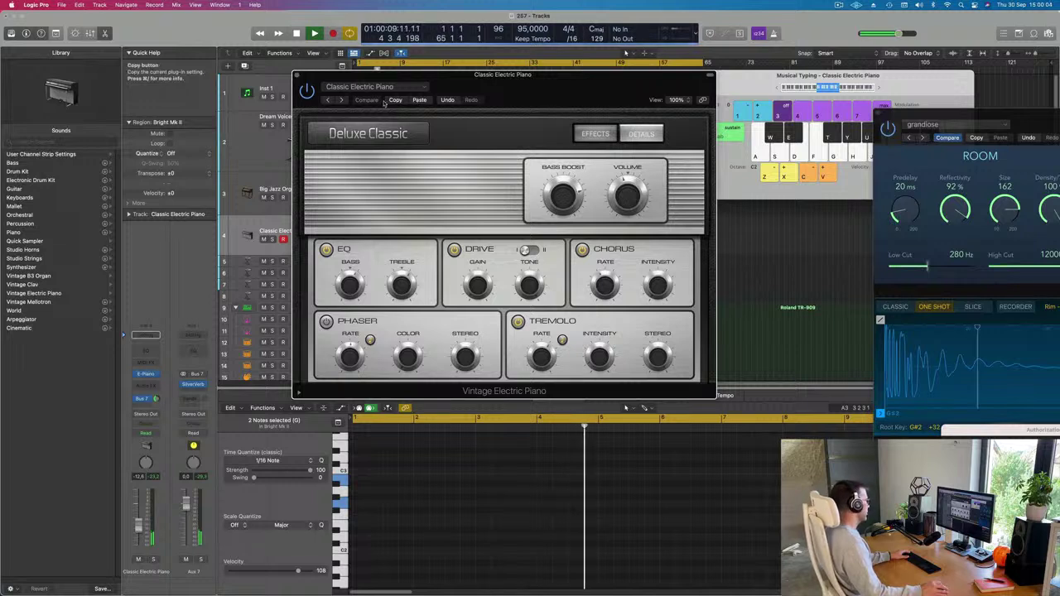
click(341, 99)
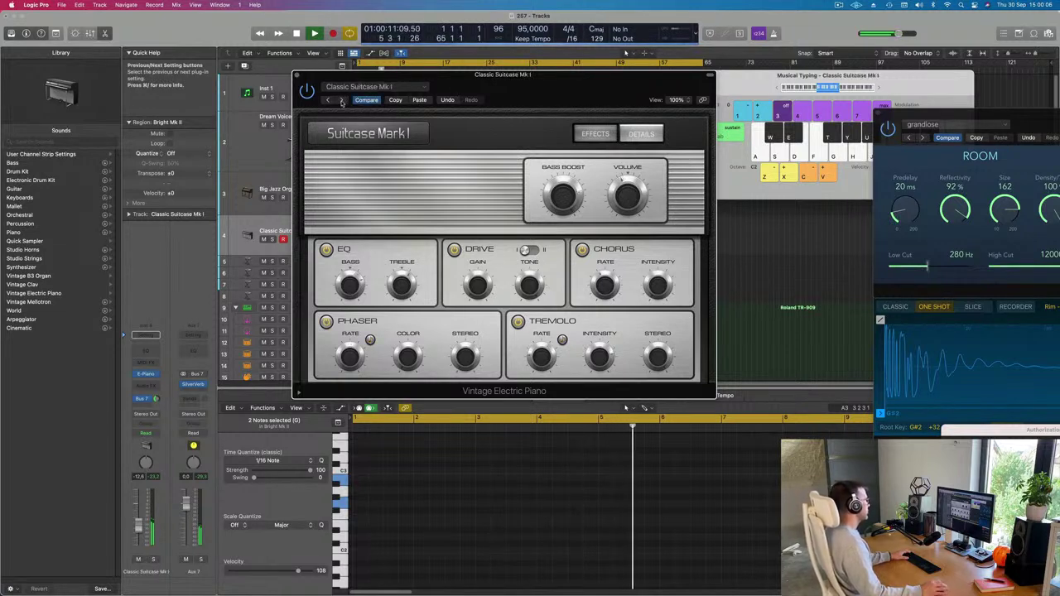
click(341, 99)
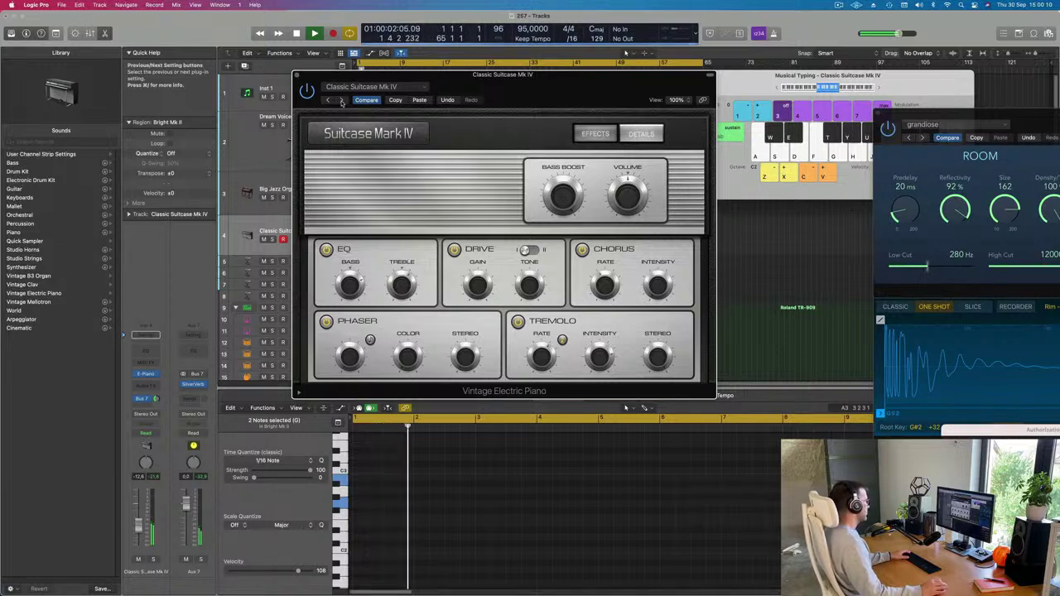
drag(344, 89, 321, 119)
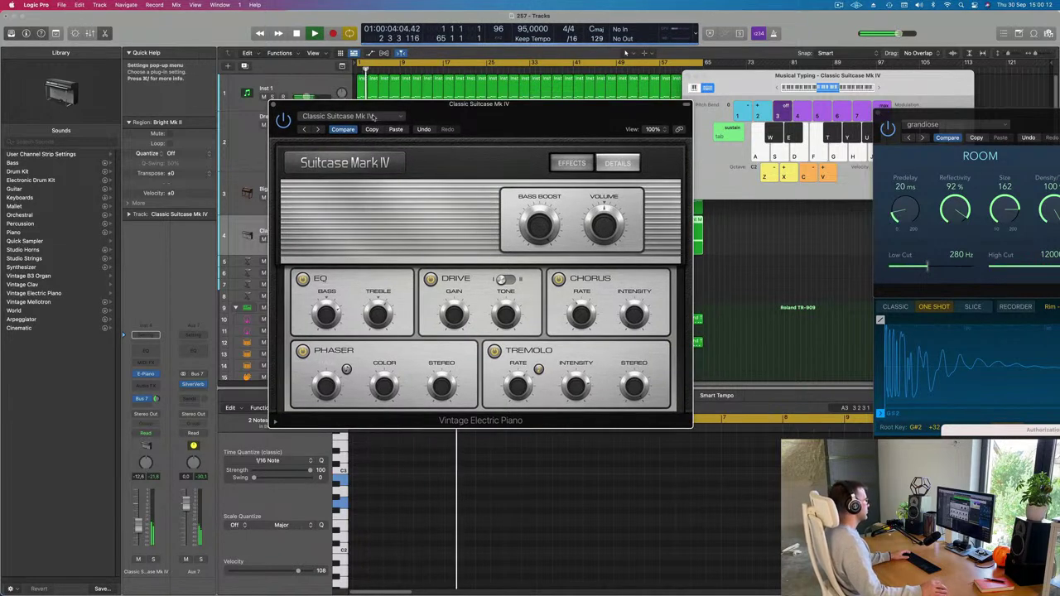
Step: Restart from the Bright Mk II preset and audition the following electric piano presets, settling on Clean Tines Are Mine
click(352, 115)
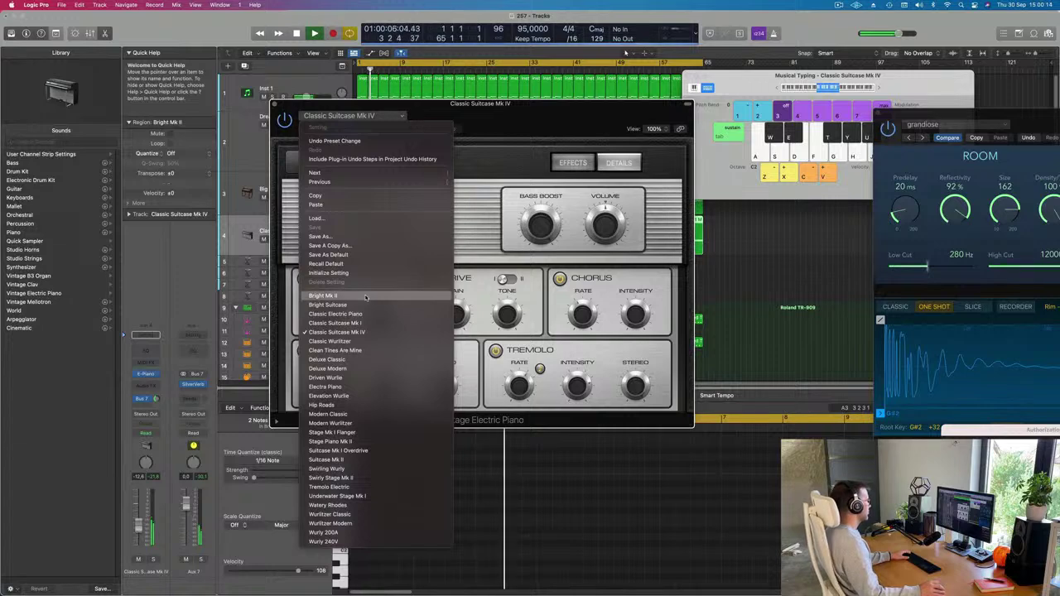
key(Return)
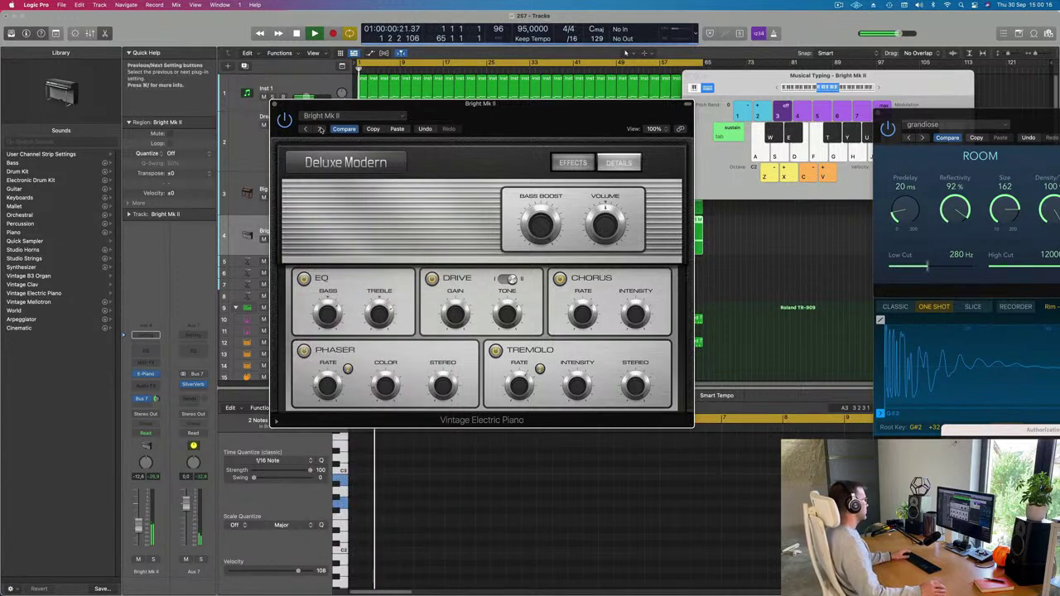
click(321, 130)
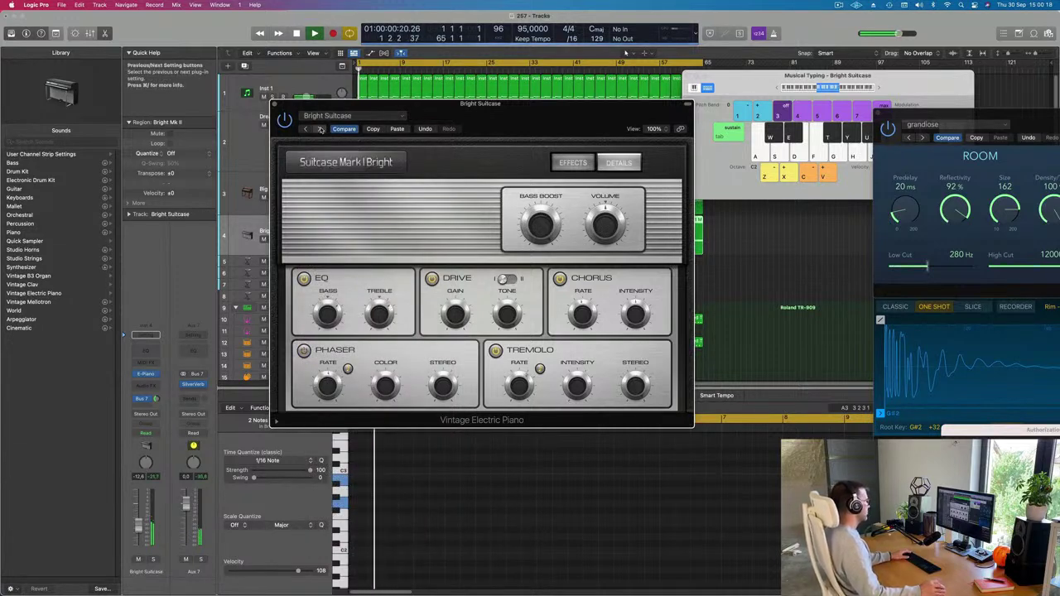
click(321, 130)
click(321, 130)
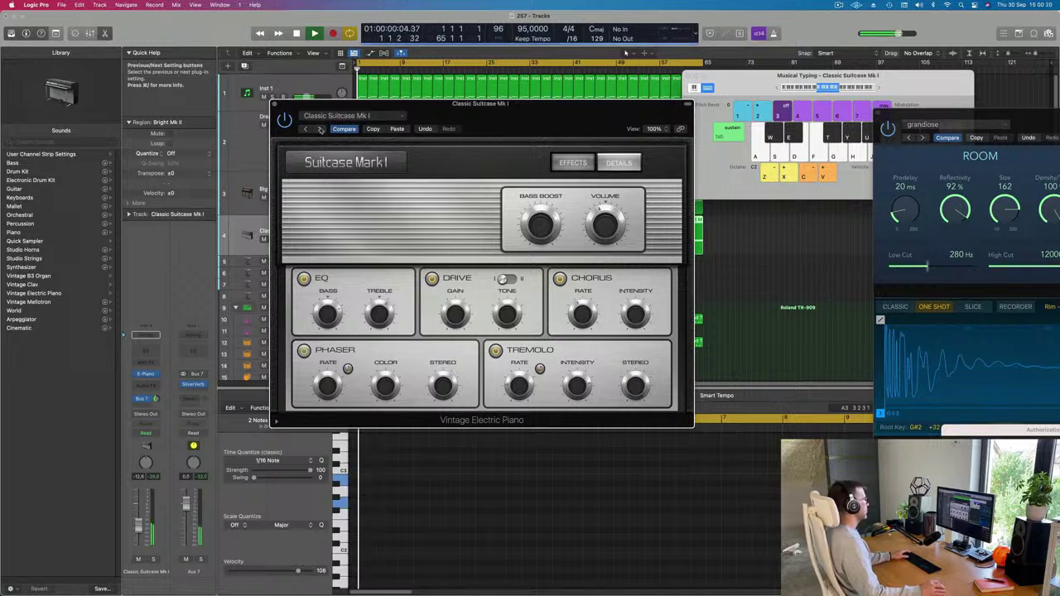
click(320, 130)
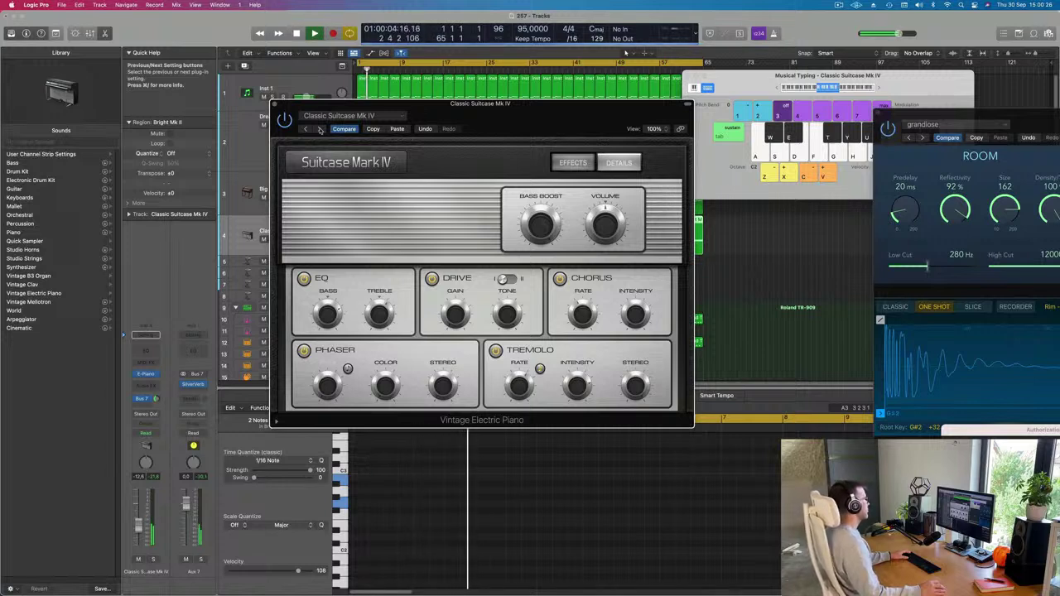
click(321, 130)
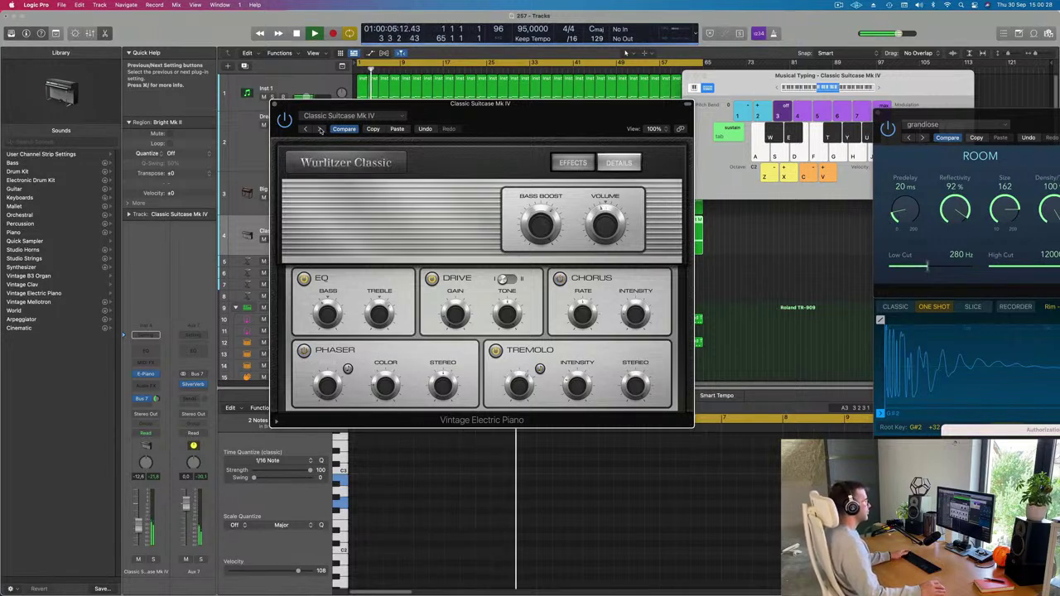
click(321, 130)
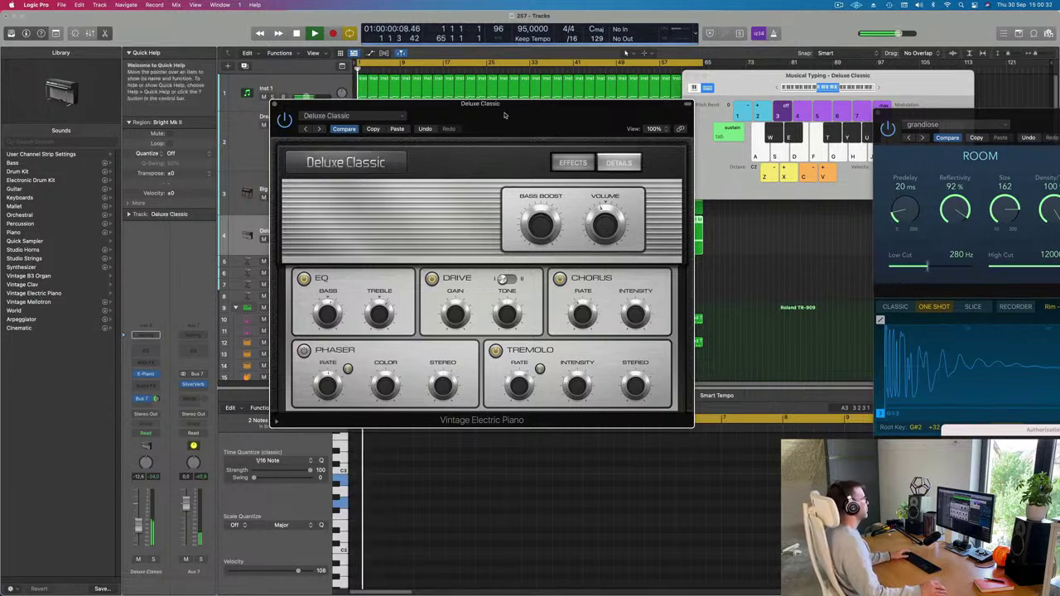
click(321, 130)
click(444, 125)
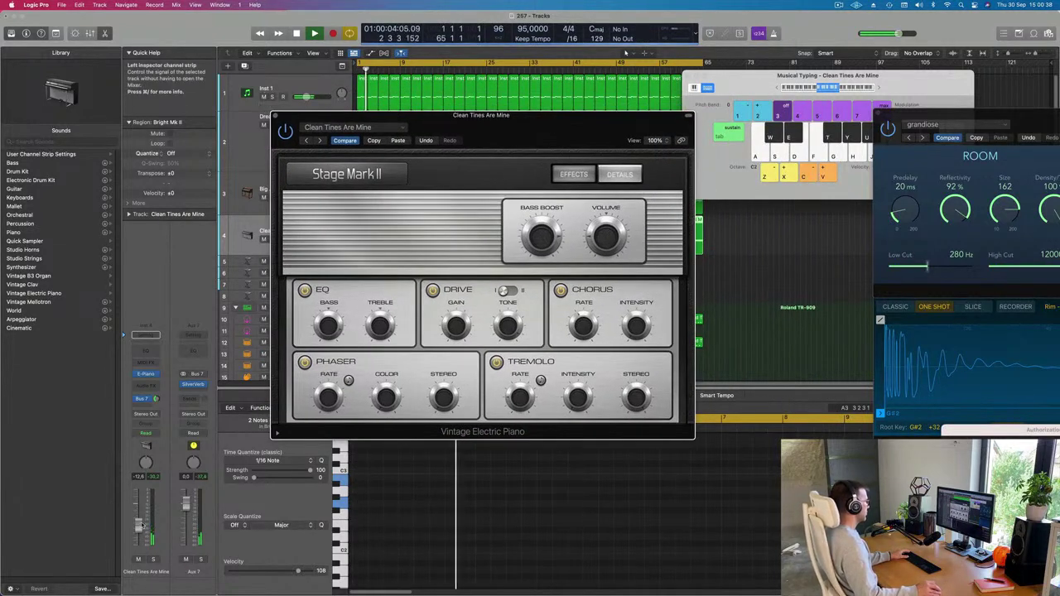
Step: Raise the electric piano track's volume to -5.0 dB and close the Vintage Electric Piano window
drag(140, 525, 139, 515)
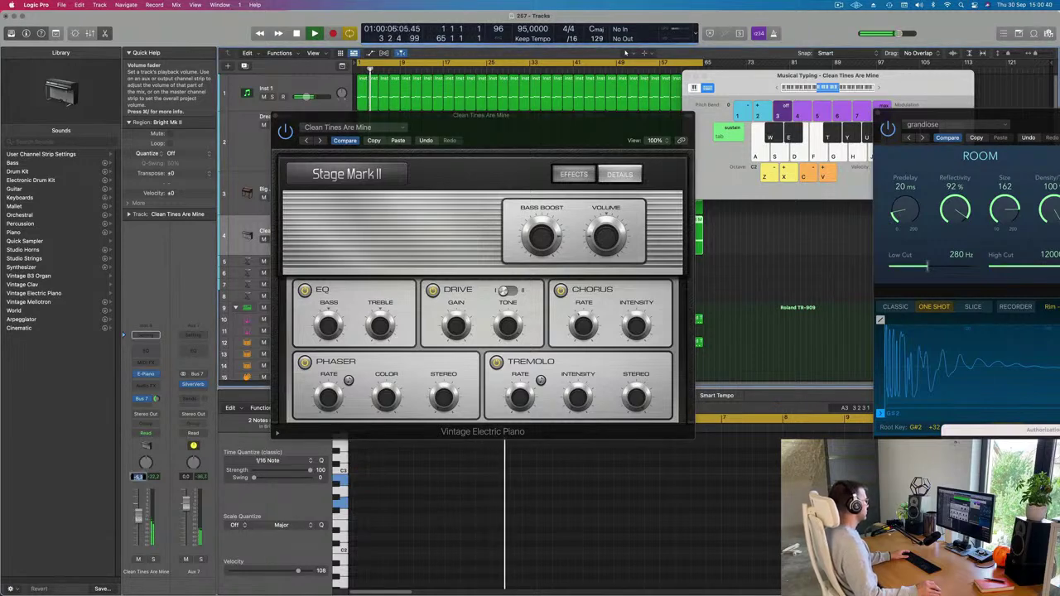
drag(290, 116, 173, 121)
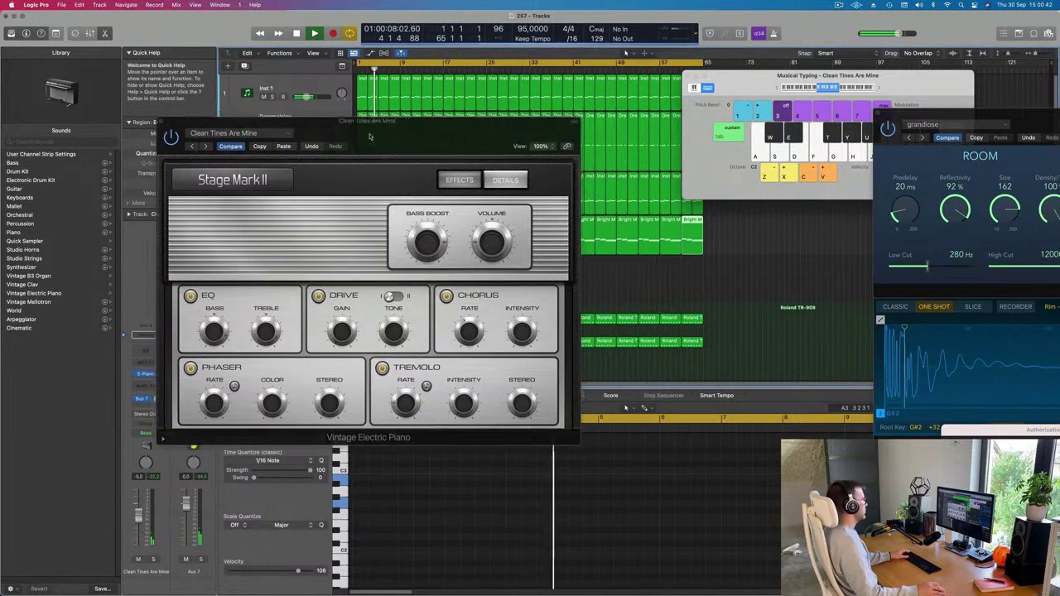
click(159, 123)
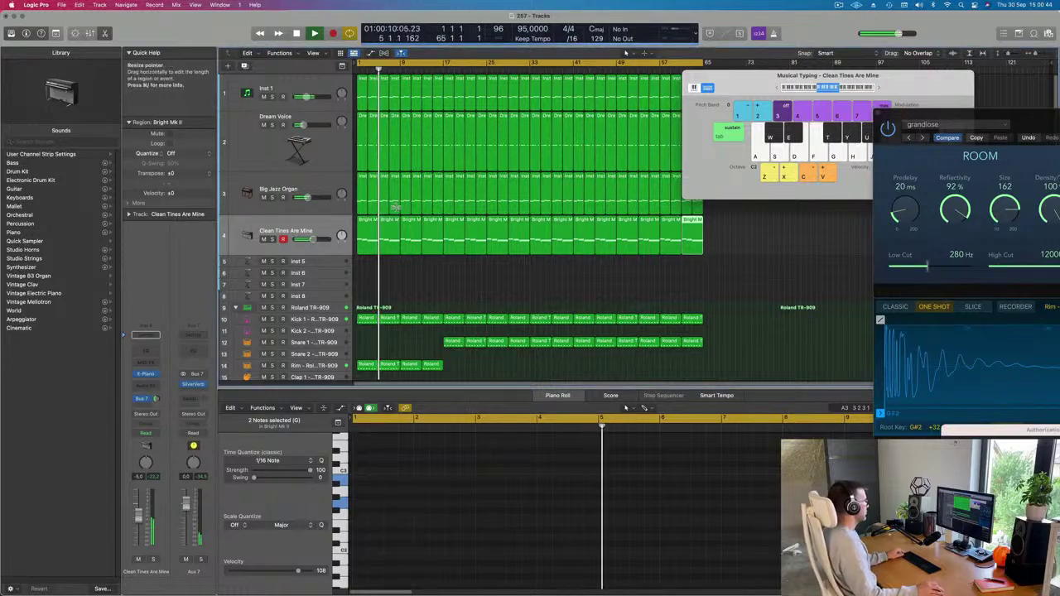